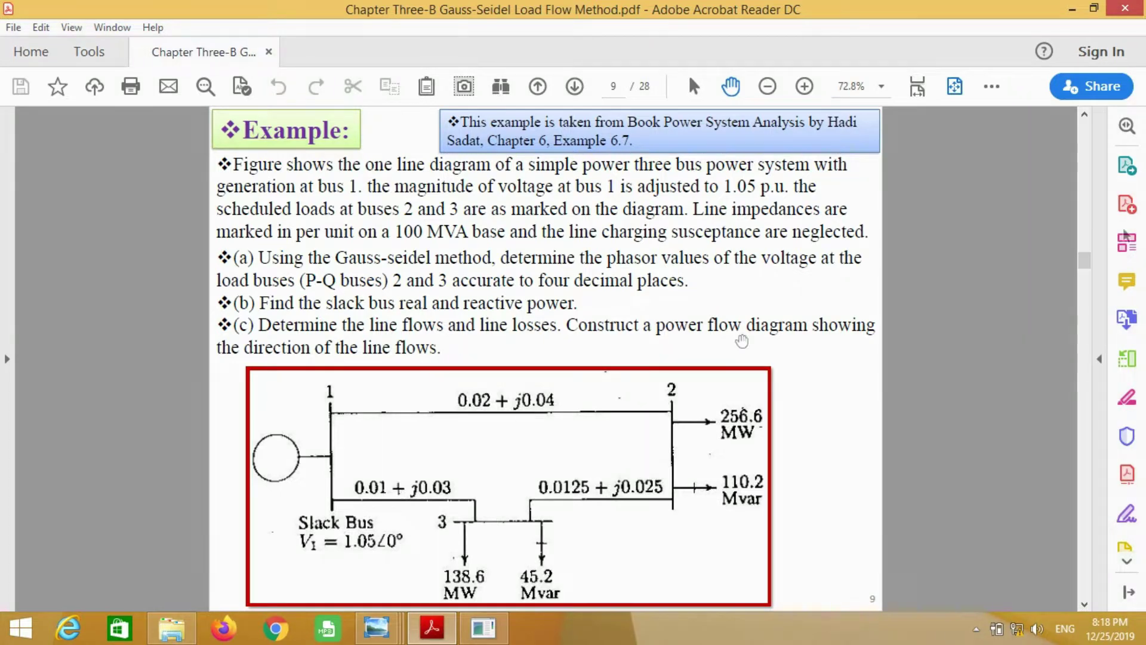
- Minimize the Gauss-Seidel example PDF to reveal the PowerWorld splash screen
{"action": "left_click", "coordinate": [1067, 9]}
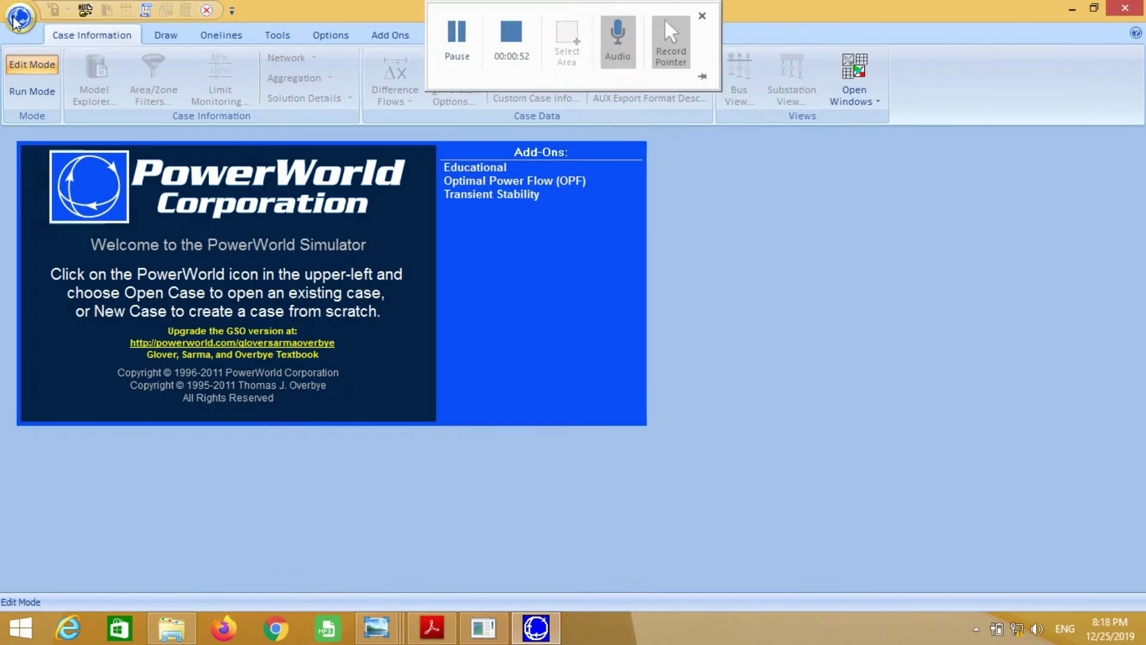
- Create a new blank case and maximize its one-line window
{"action": "left_click", "coordinate": [19, 17]}
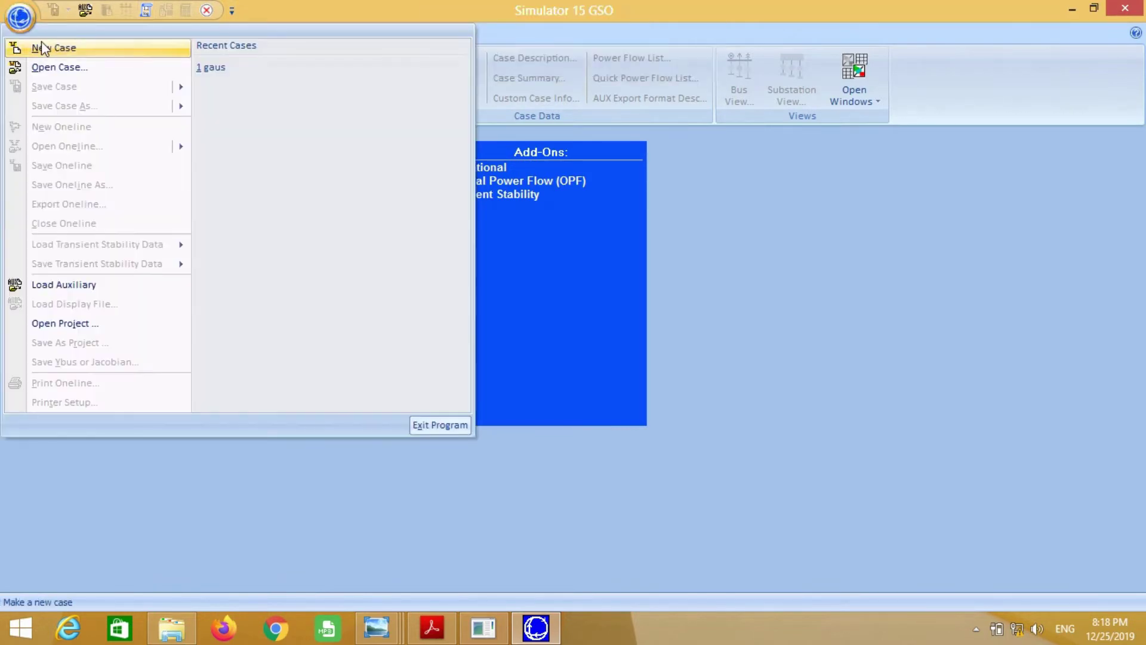
{"action": "left_click", "coordinate": [42, 48]}
{"action": "left_click", "coordinate": [1025, 170]}
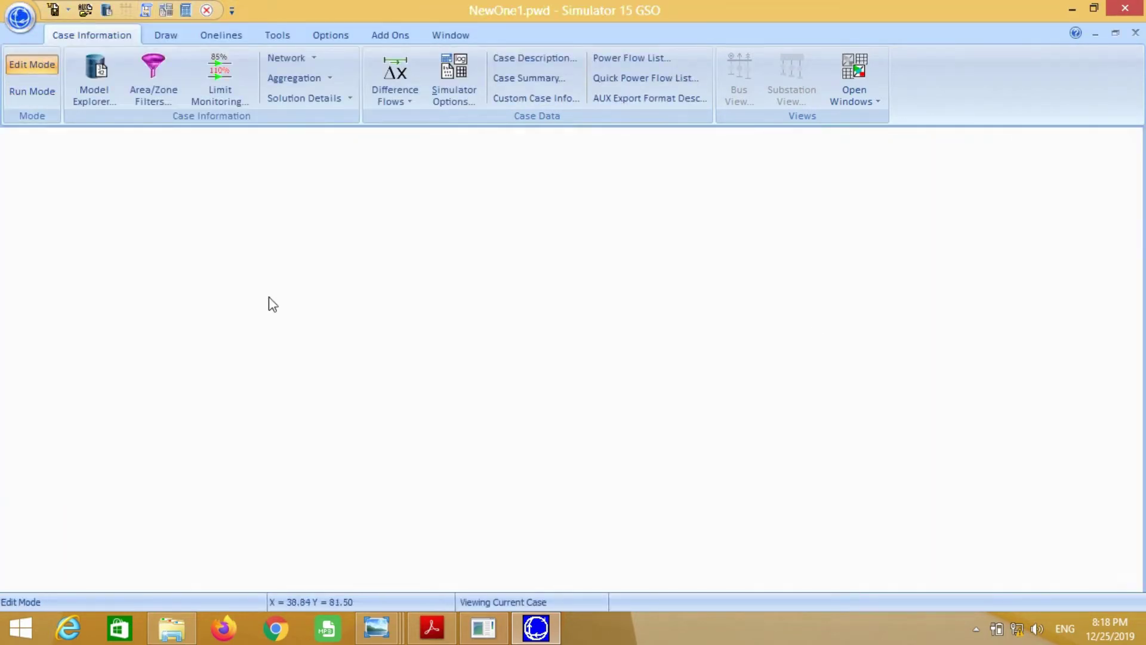
{"action": "left_click", "coordinate": [428, 630]}
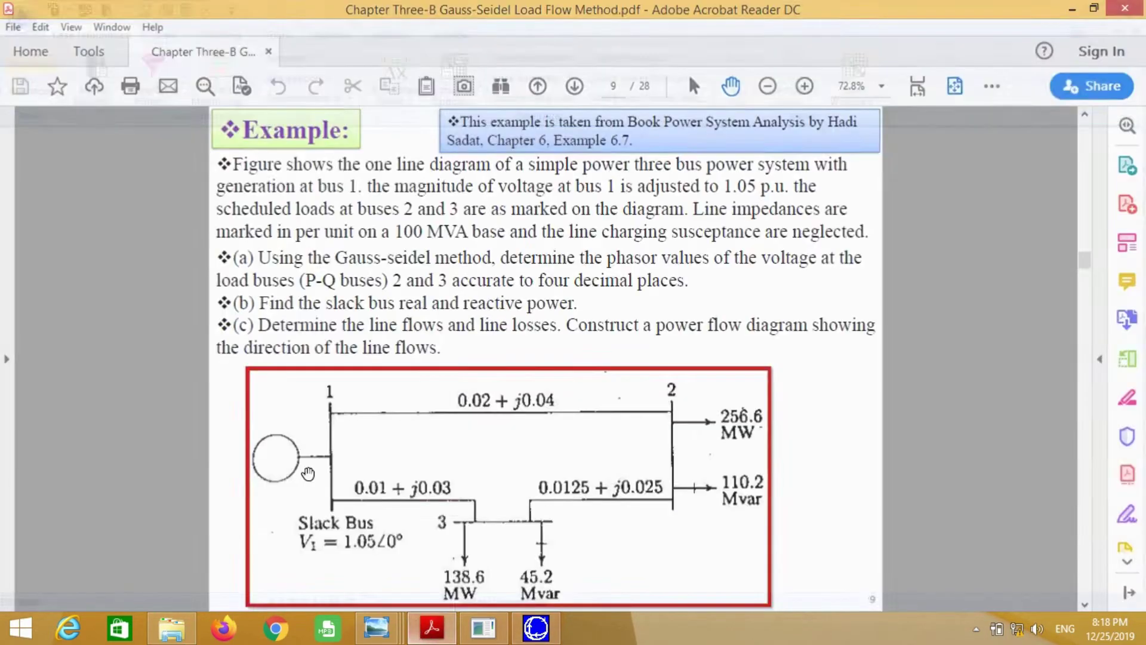
{"action": "left_click", "coordinate": [516, 623]}
- Insert Bus 1 at 1.05 p.u. as the system slack bus
{"action": "left_click", "coordinate": [162, 34]}
{"action": "left_click", "coordinate": [246, 102]}
{"action": "left_click", "coordinate": [241, 118]}
{"action": "left_click", "coordinate": [145, 328]}
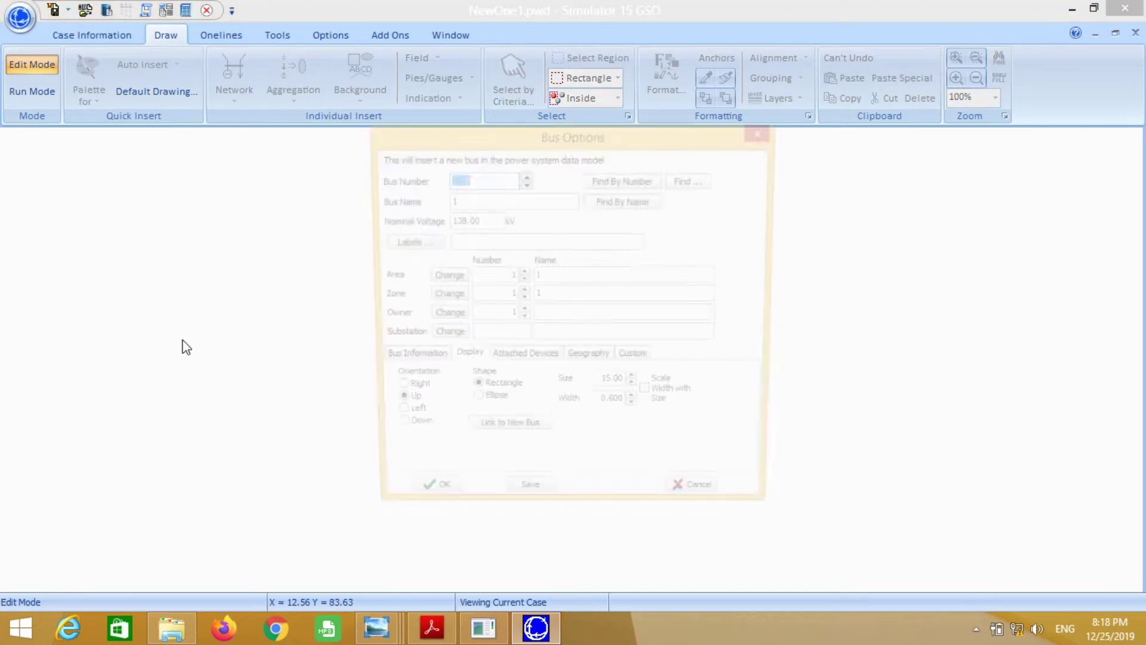
{"action": "key", "text": "Tab"}
{"action": "type", "text": "Bus"}
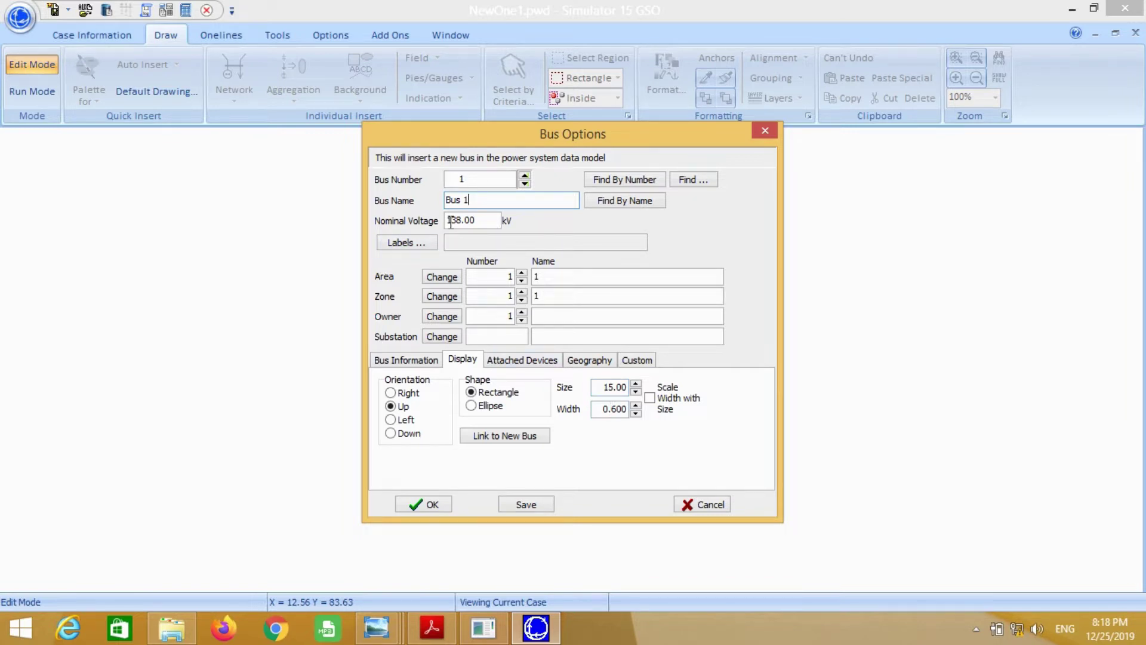
{"action": "left_click", "coordinate": [405, 362]}
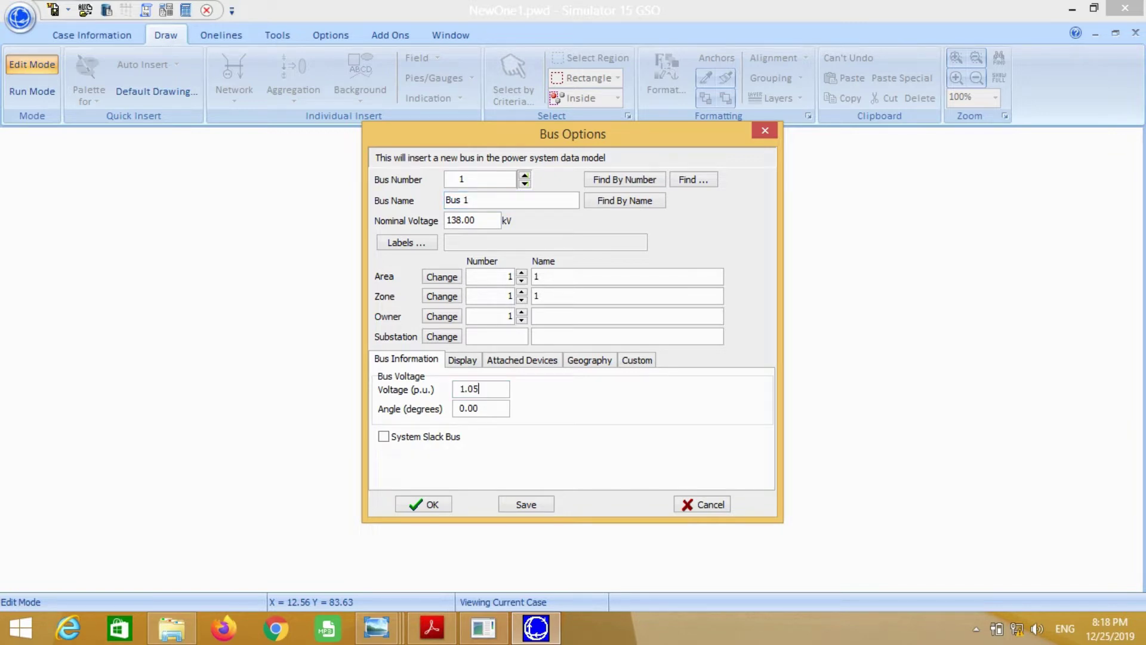
{"action": "left_click", "coordinate": [433, 627]}
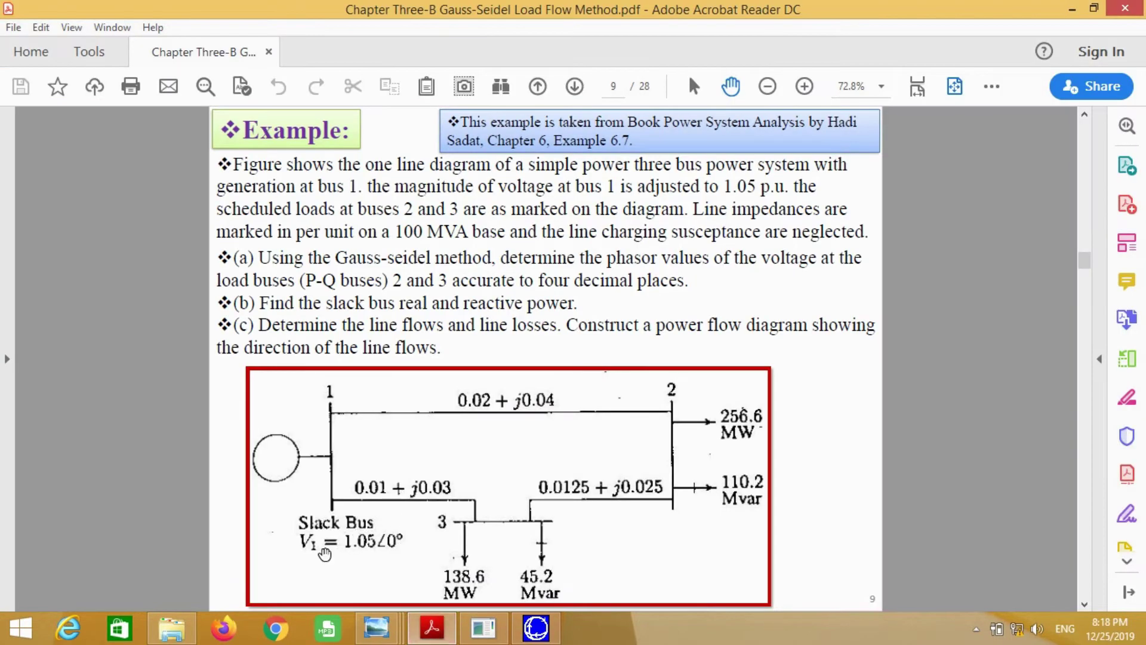
{"action": "left_click", "coordinate": [537, 627]}
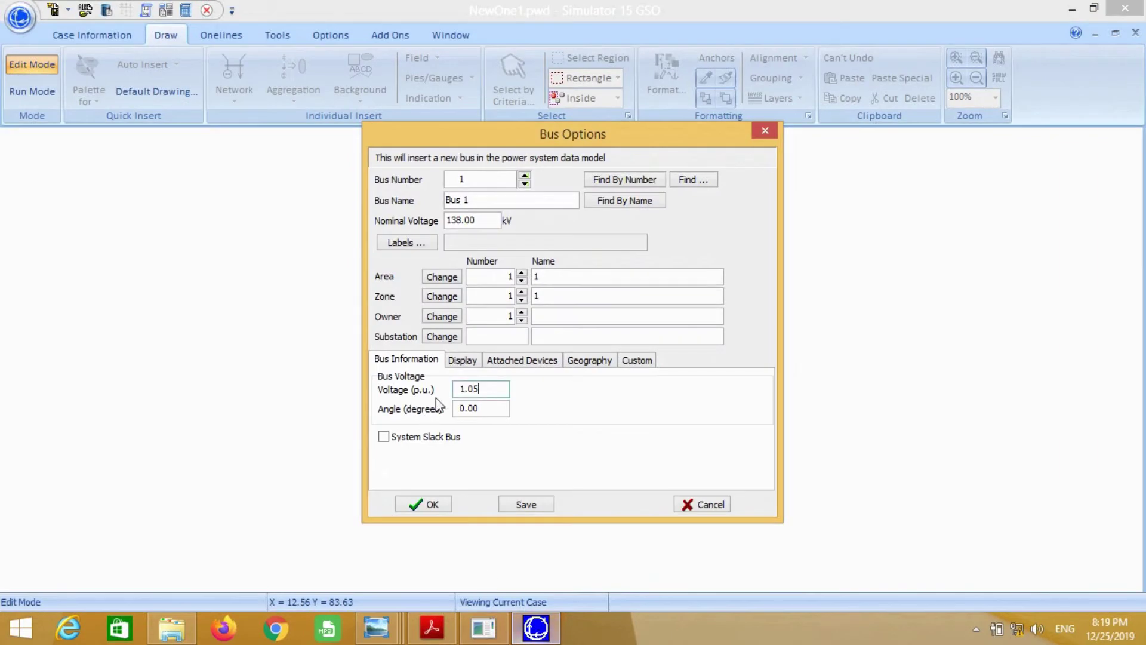
{"action": "left_click", "coordinate": [383, 436]}
{"action": "left_click", "coordinate": [431, 505]}
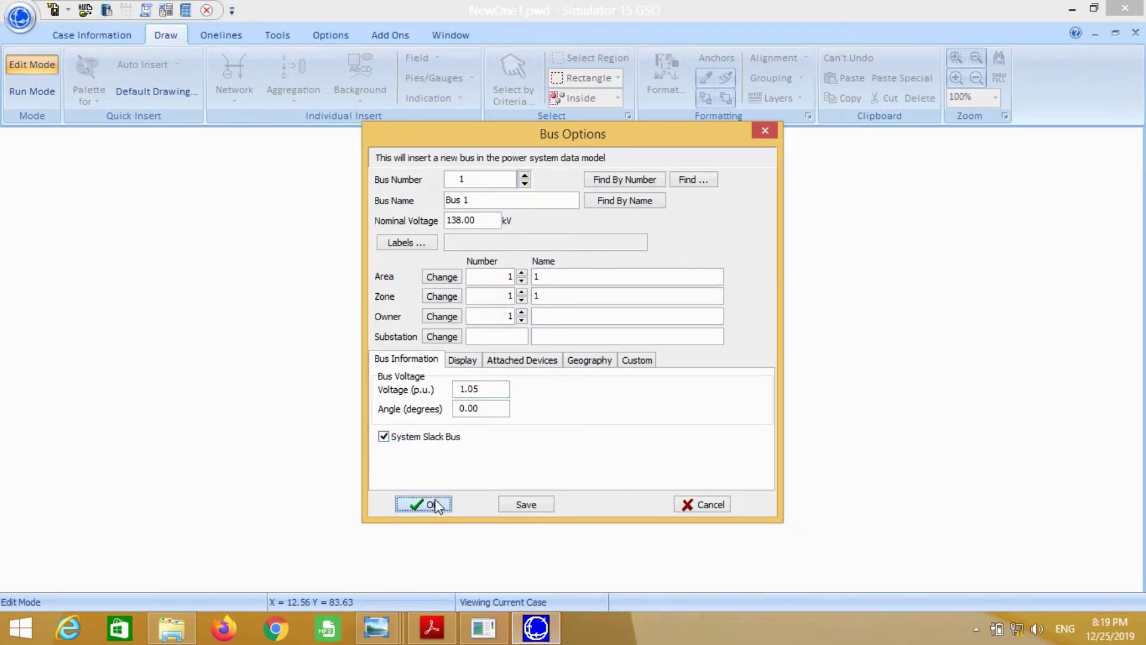
- Reposition Bus 1 and its label on the canvas
{"action": "left_click_drag", "start_coordinate": [203, 245], "coordinate": [148, 224]}
{"action": "left_click", "coordinate": [239, 281]}
{"action": "left_click", "coordinate": [230, 81]}
{"action": "left_click", "coordinate": [302, 139]}
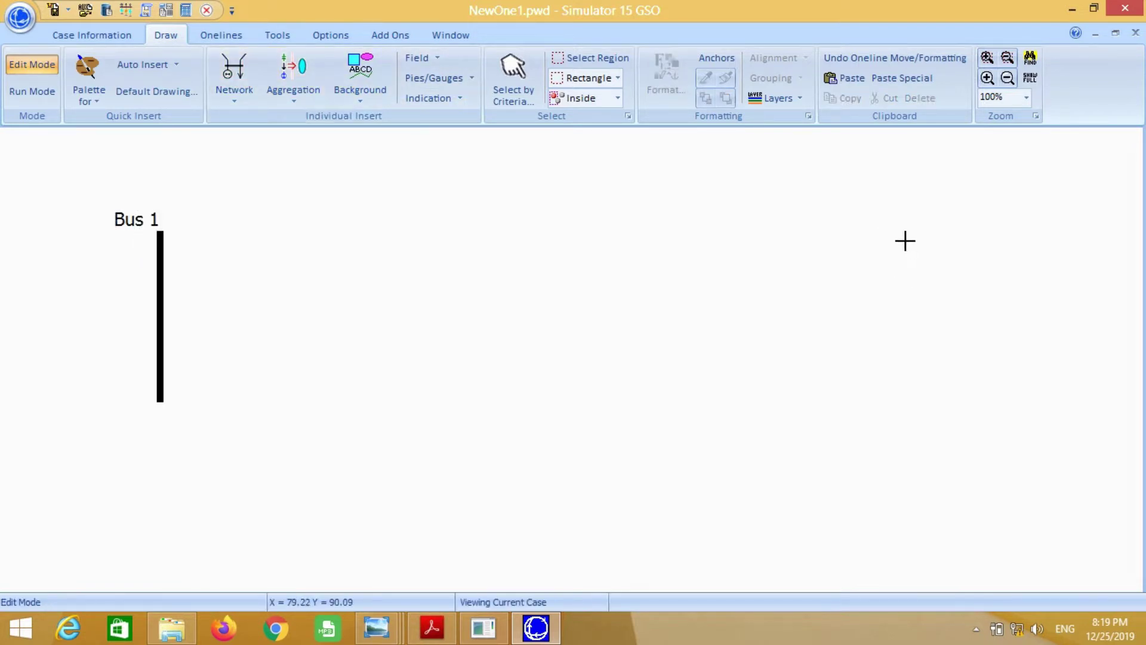
- Place Bus 2 at 1.00 p.u. on the right, level with Bus 1
{"action": "left_click", "coordinate": [904, 242]}
{"action": "left_click", "coordinate": [445, 200]}
{"action": "type", "text": "2"}
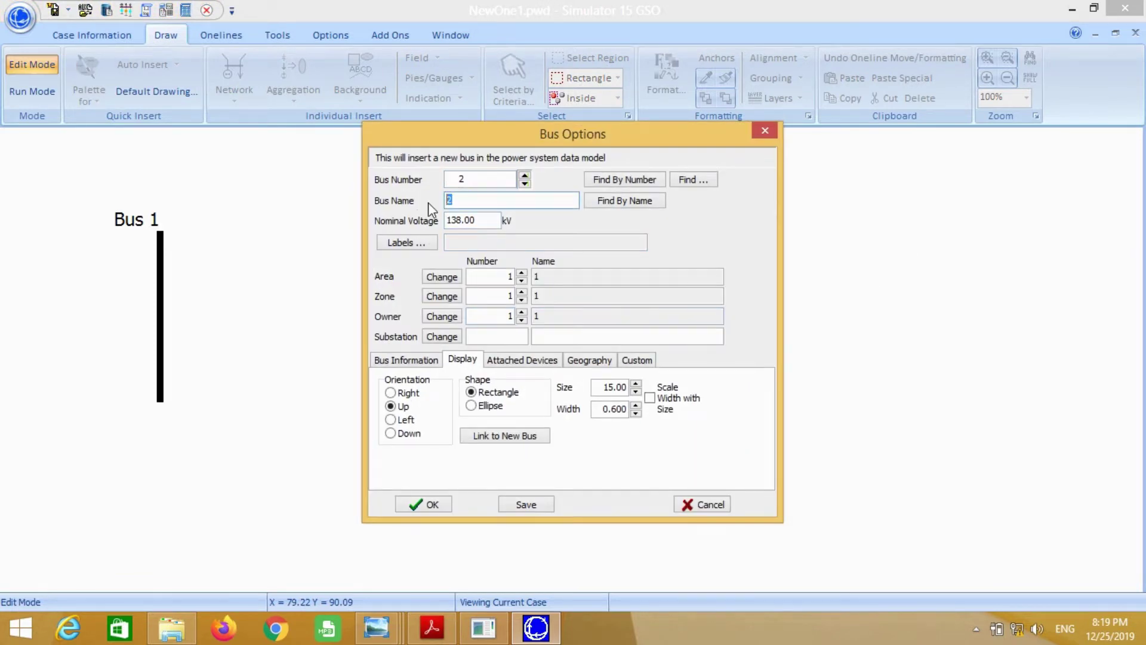
{"action": "type", "text": "Bus"}
{"action": "left_click", "coordinate": [395, 362]}
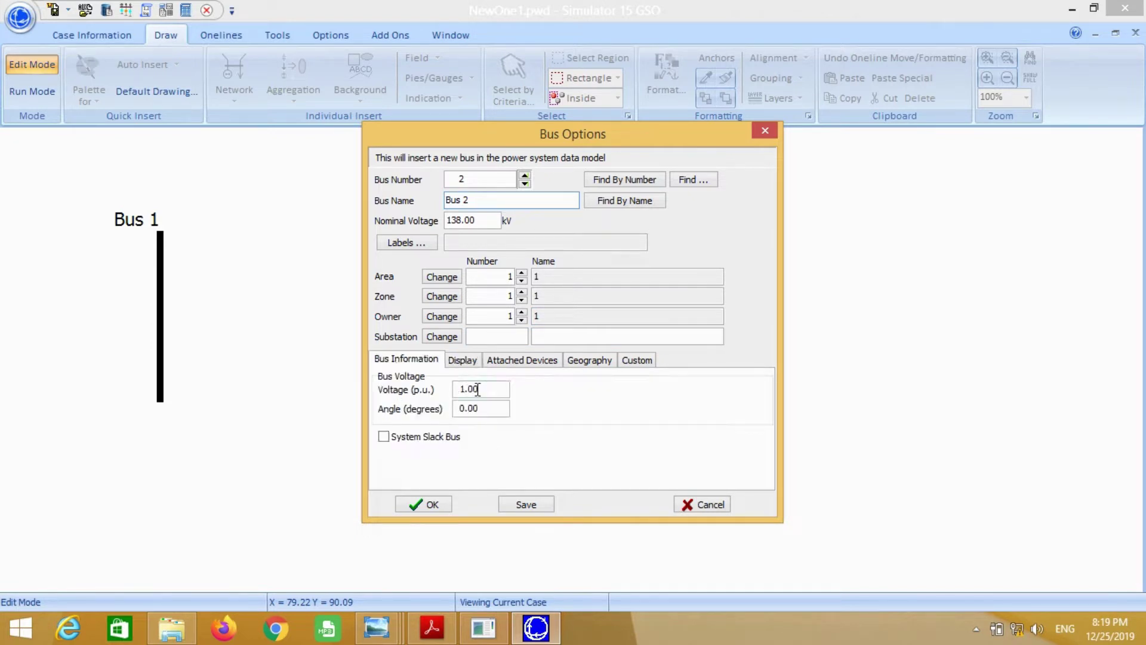
{"action": "left_click", "coordinate": [434, 505]}
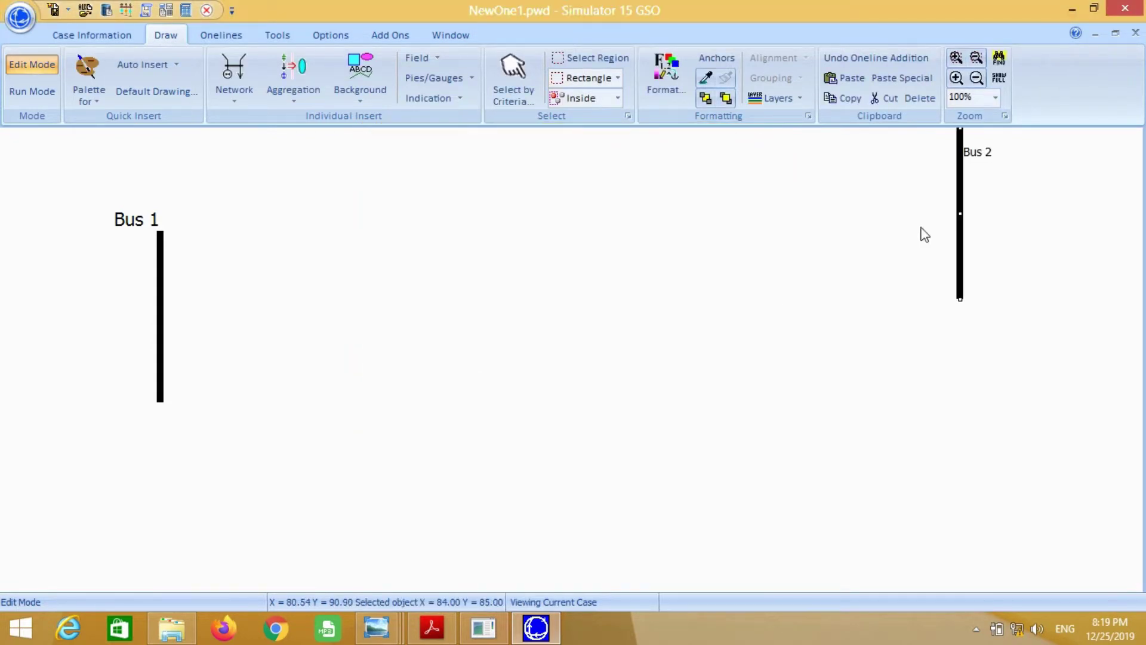
{"action": "left_click_drag", "start_coordinate": [966, 174], "coordinate": [968, 231]}
{"action": "left_click", "coordinate": [952, 303]}
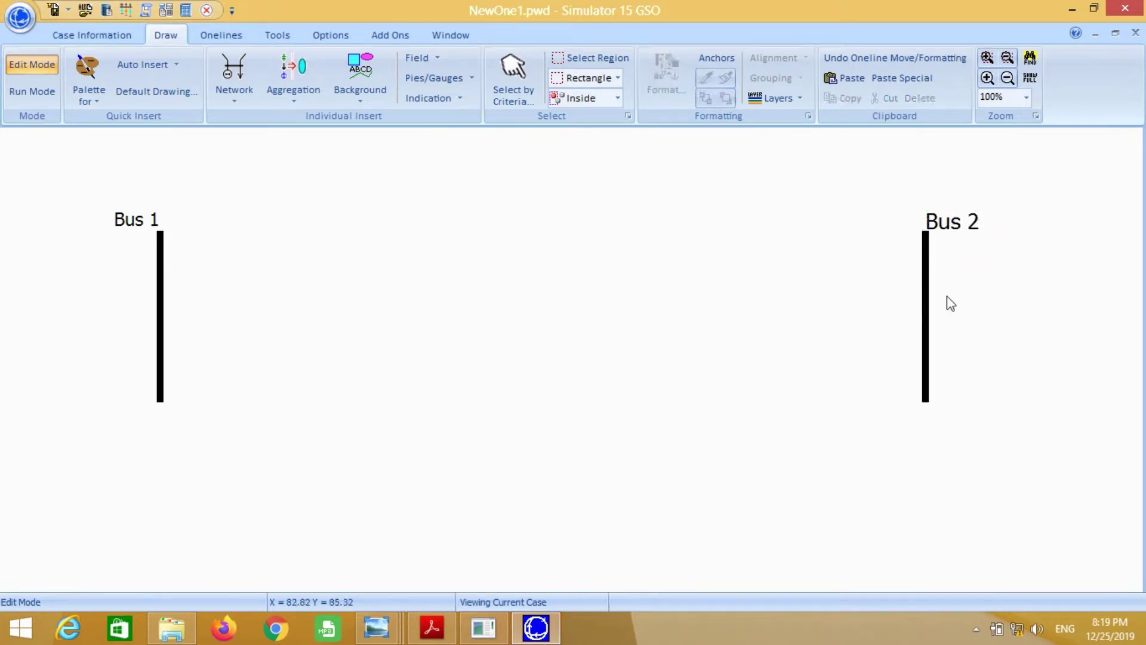
- Add Bus 3 as a horizontal bus near the bottom, with its label to the left
{"action": "left_click", "coordinate": [235, 76]}
{"action": "left_click", "coordinate": [252, 125]}
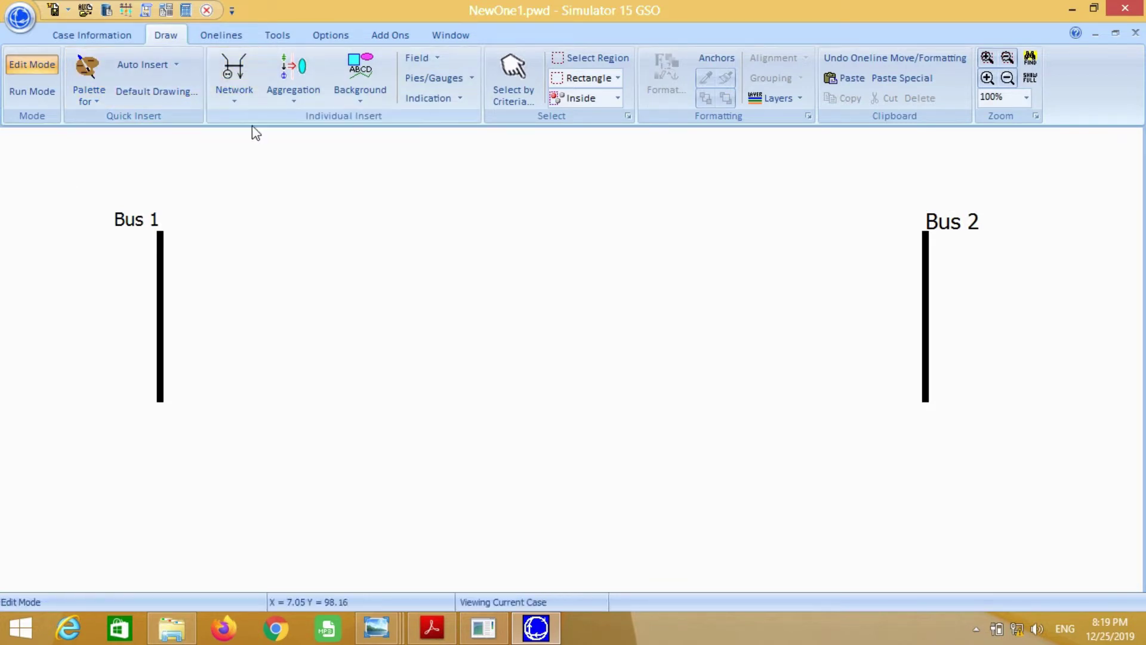
{"action": "left_click", "coordinate": [513, 543]}
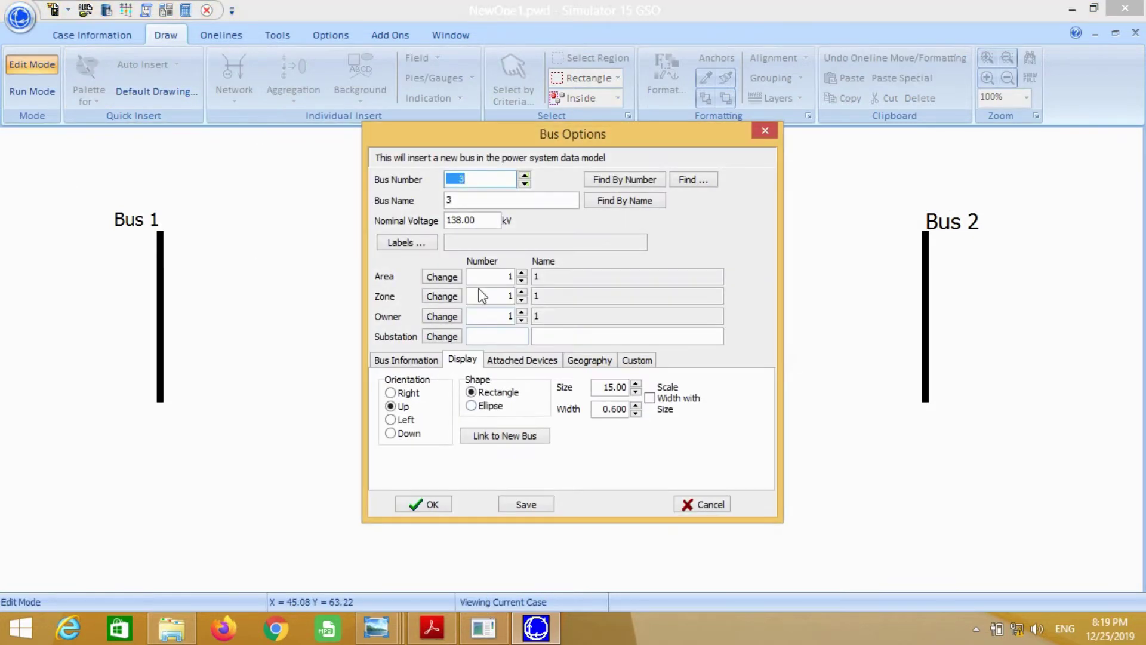
{"action": "key", "text": "Tab"}
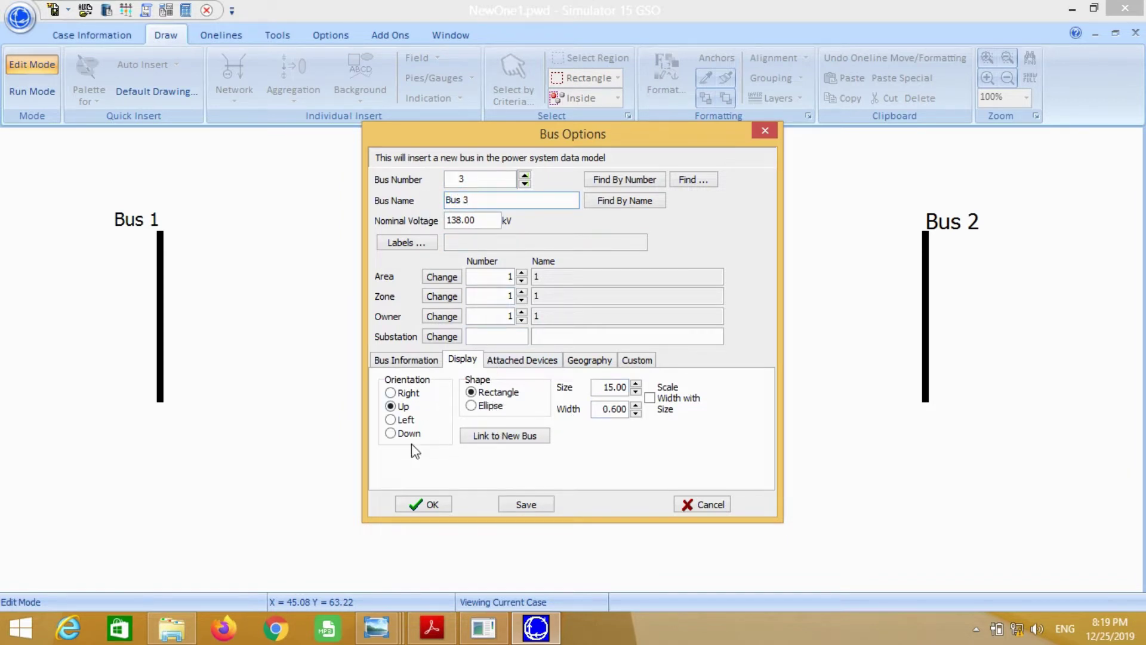
{"action": "left_click", "coordinate": [406, 360]}
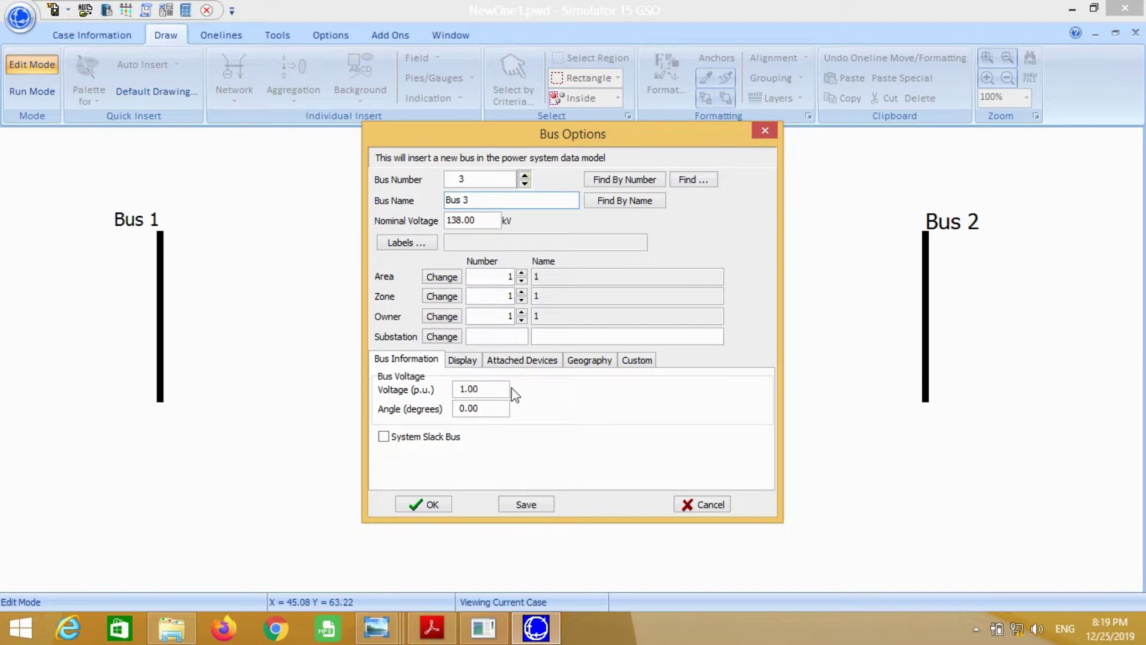
{"action": "left_click", "coordinate": [464, 361]}
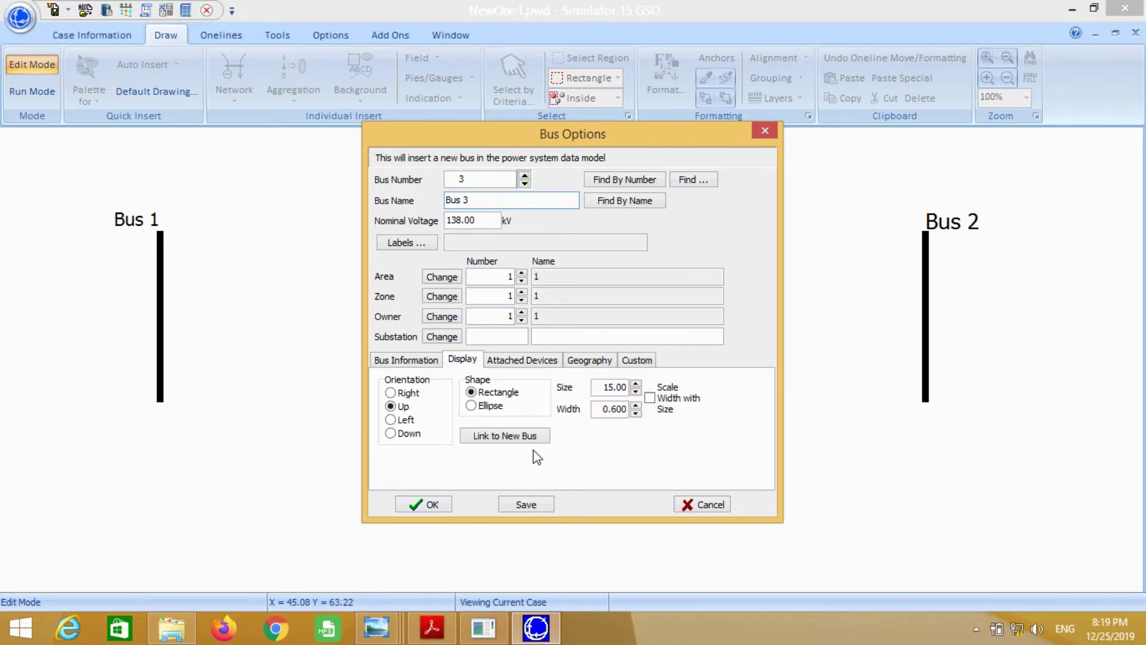
{"action": "left_click", "coordinate": [424, 505]}
{"action": "left_click_drag", "start_coordinate": [587, 529], "coordinate": [539, 534]}
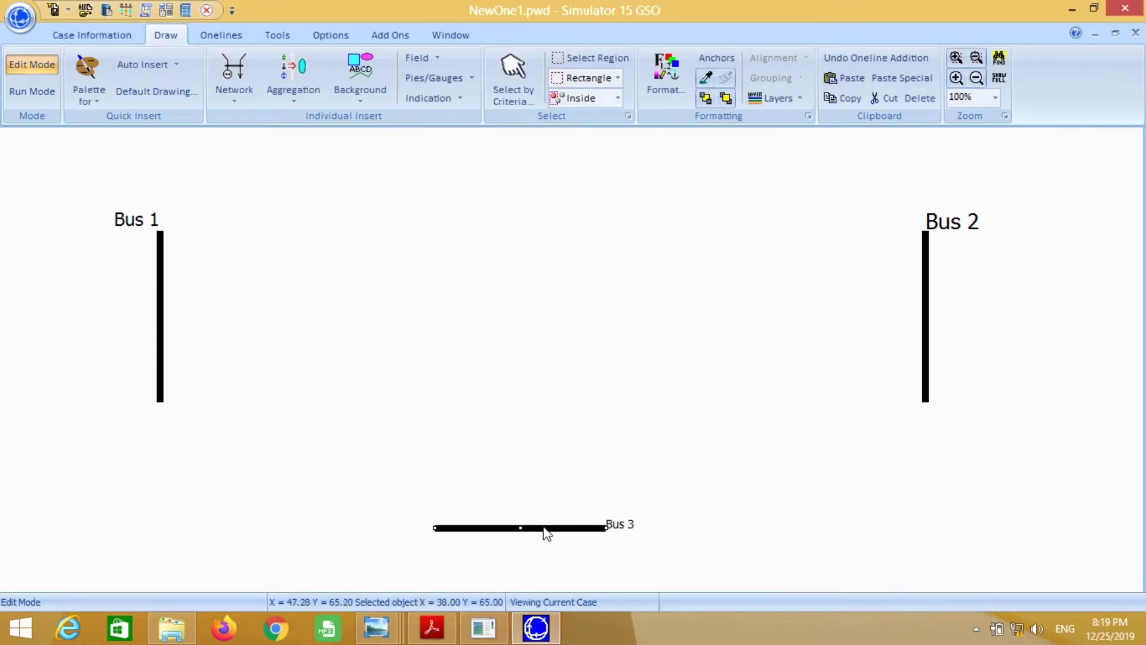
{"action": "left_click_drag", "start_coordinate": [614, 530], "coordinate": [427, 538]}
{"action": "left_click", "coordinate": [366, 505]}
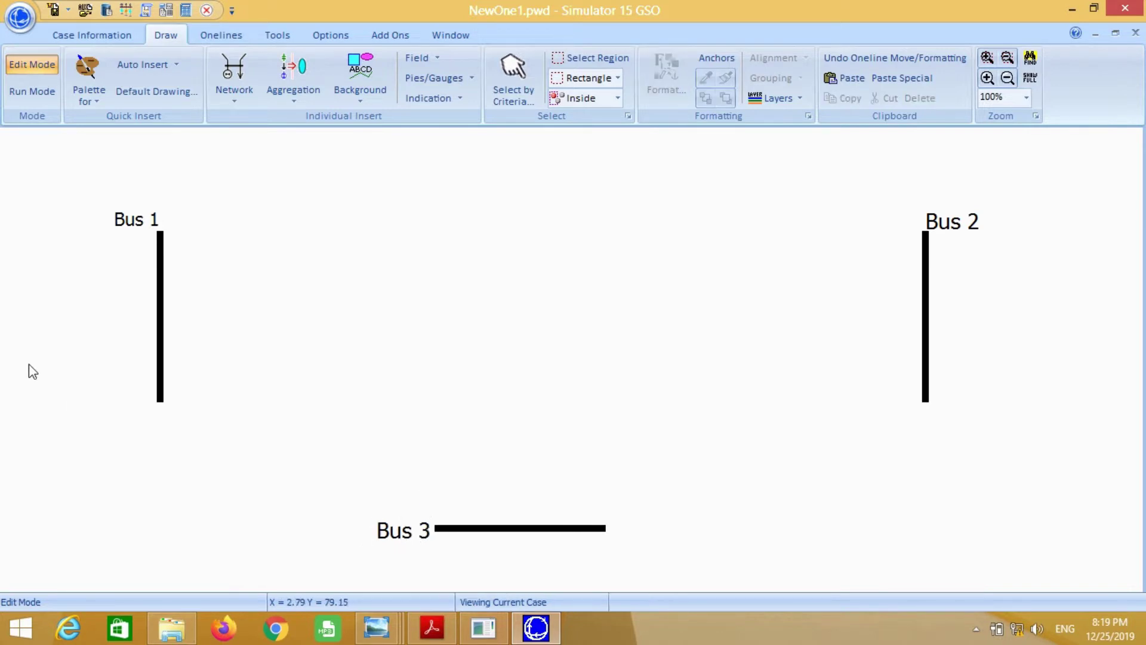
- Add an enlarged 1.05 pu voltage field below Bus 1
{"action": "left_click", "coordinate": [416, 58]}
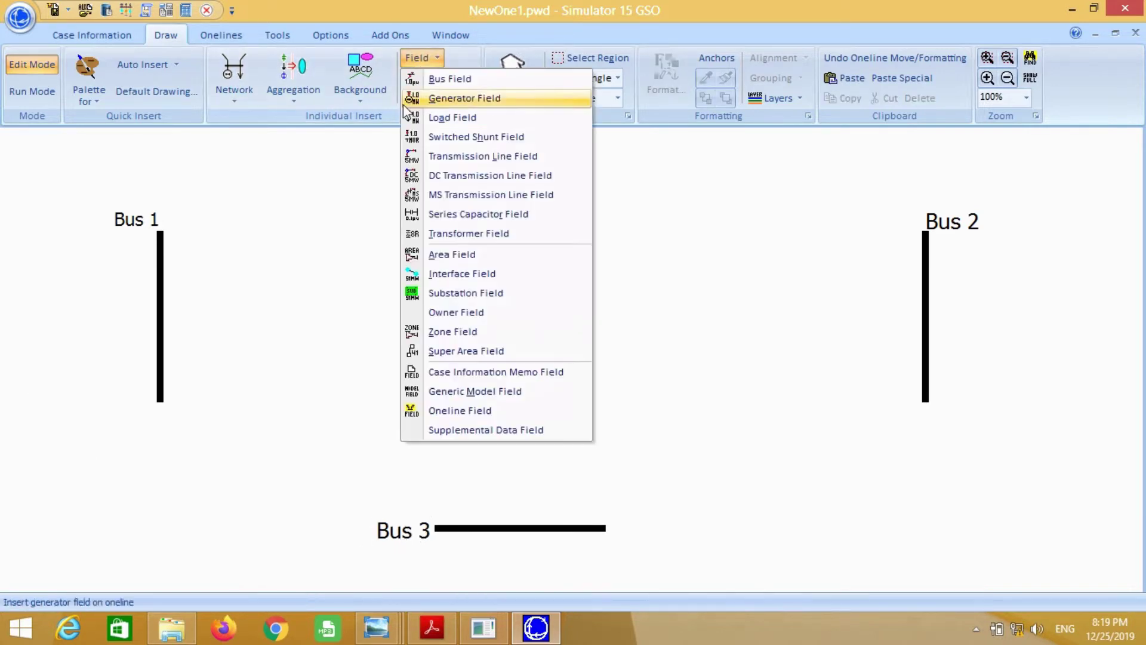
{"action": "left_click", "coordinate": [452, 80]}
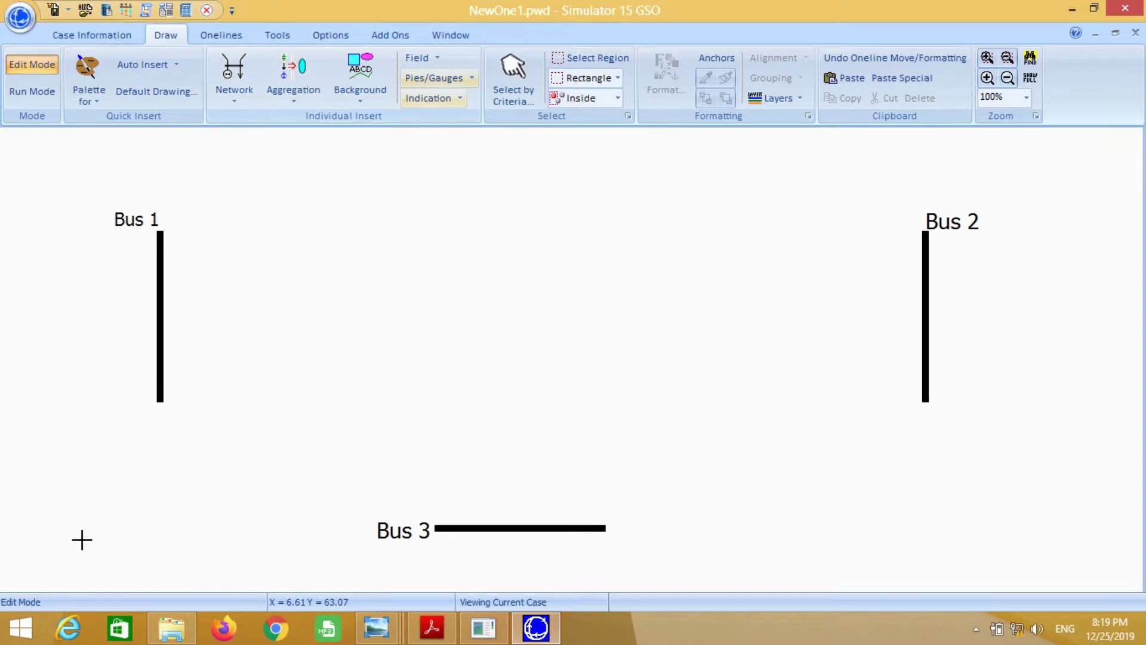
{"action": "left_click", "coordinate": [165, 407]}
{"action": "double_click", "coordinate": [516, 294]}
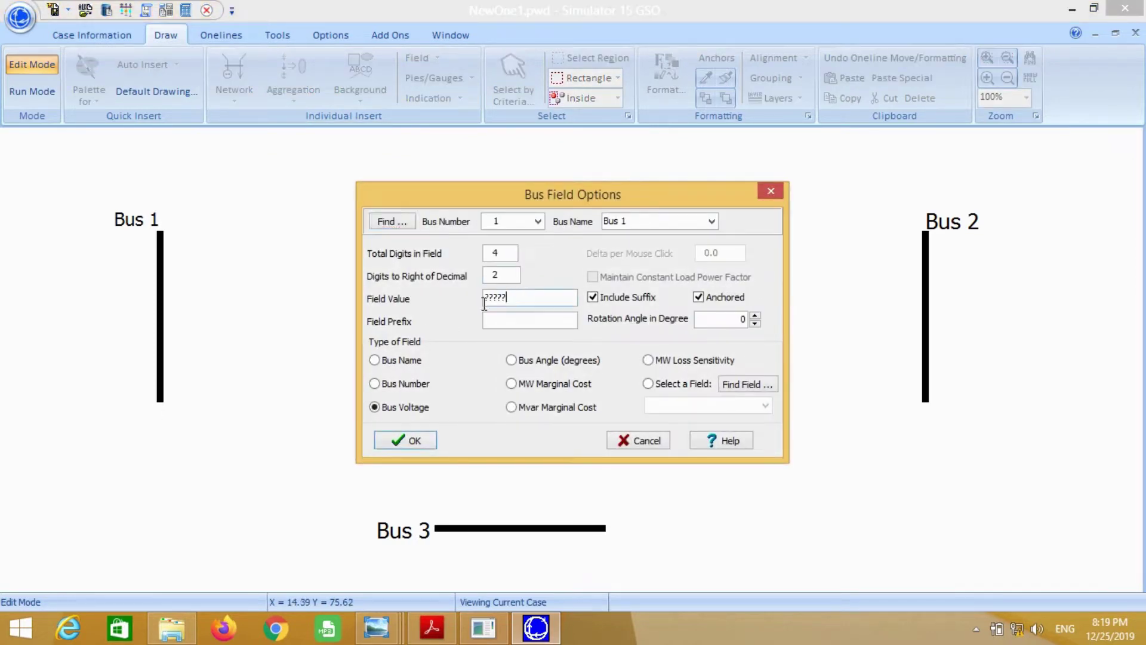
{"action": "type", "text": "1.05"}
{"action": "left_click", "coordinate": [432, 627]}
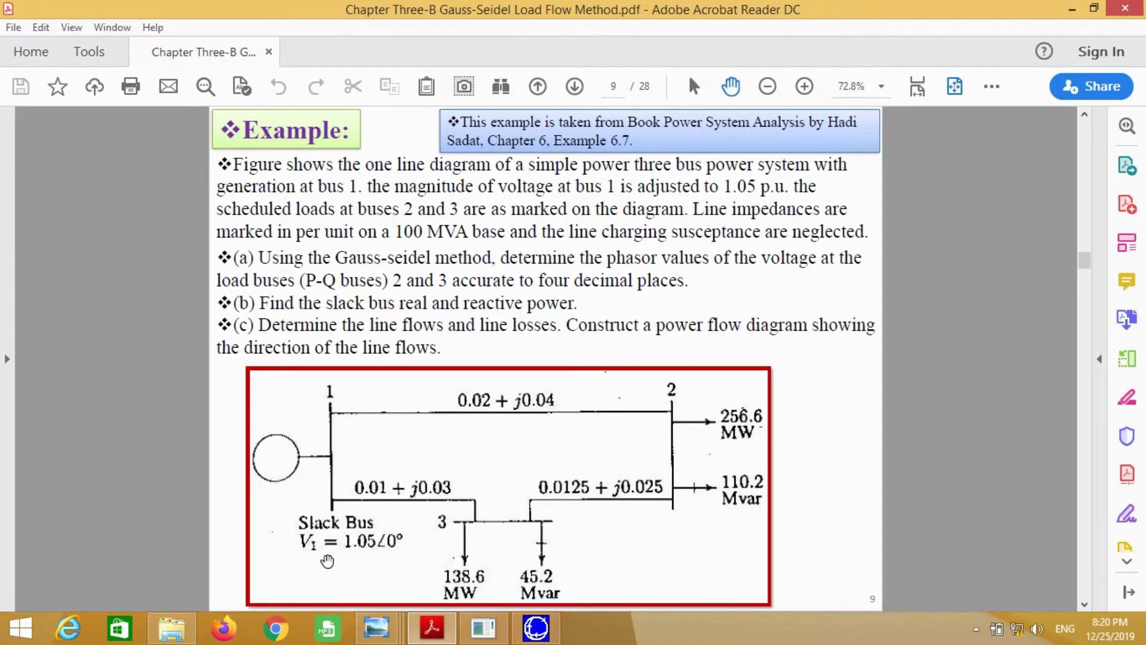
{"action": "left_click", "coordinate": [536, 627]}
{"action": "type", "text": ".05"}
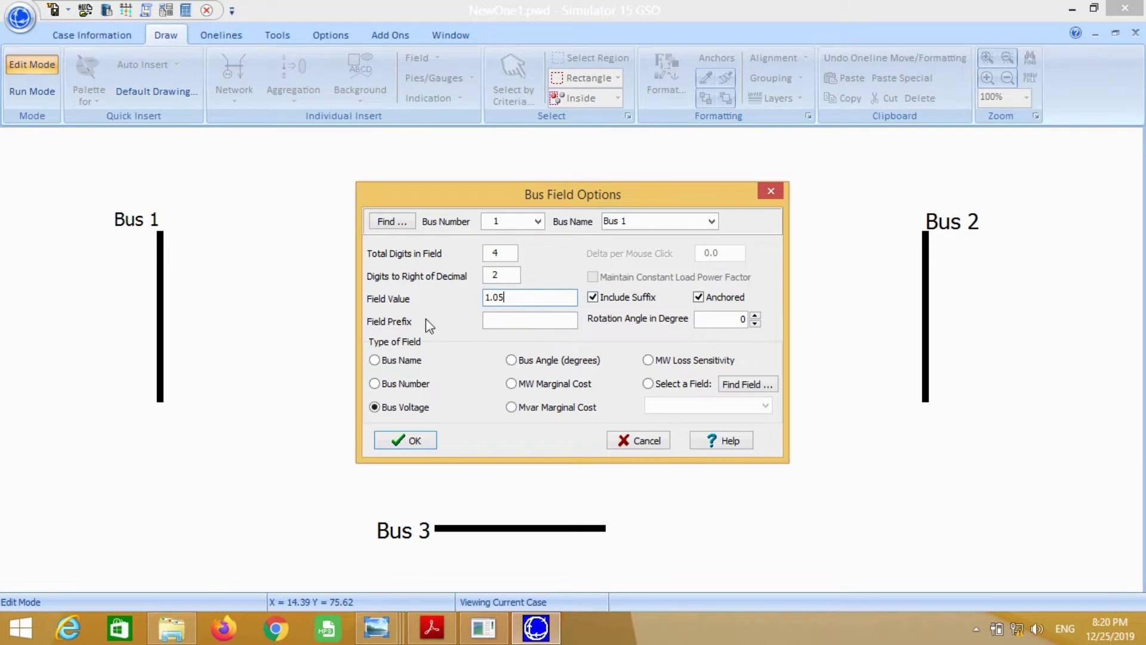
{"action": "left_click", "coordinate": [412, 440]}
{"action": "left_click_drag", "start_coordinate": [201, 417], "coordinate": [202, 424]}
{"action": "left_click", "coordinate": [182, 473]}
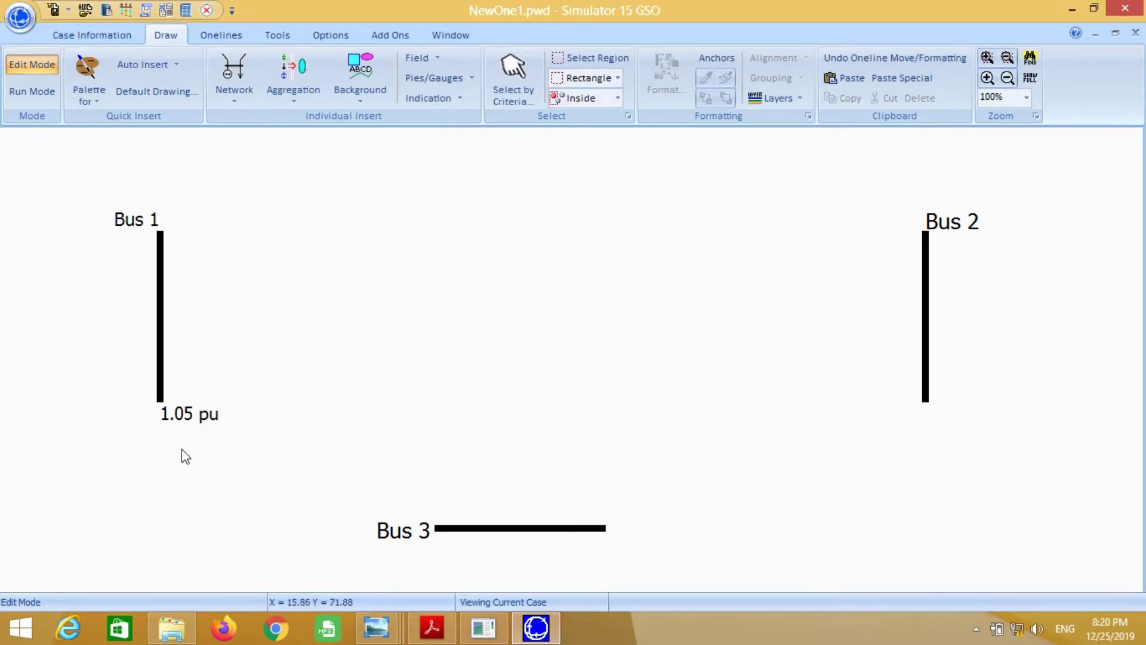
- Add an enlarged 1.00 pu voltage field below Bus 2
{"action": "left_click", "coordinate": [410, 58]}
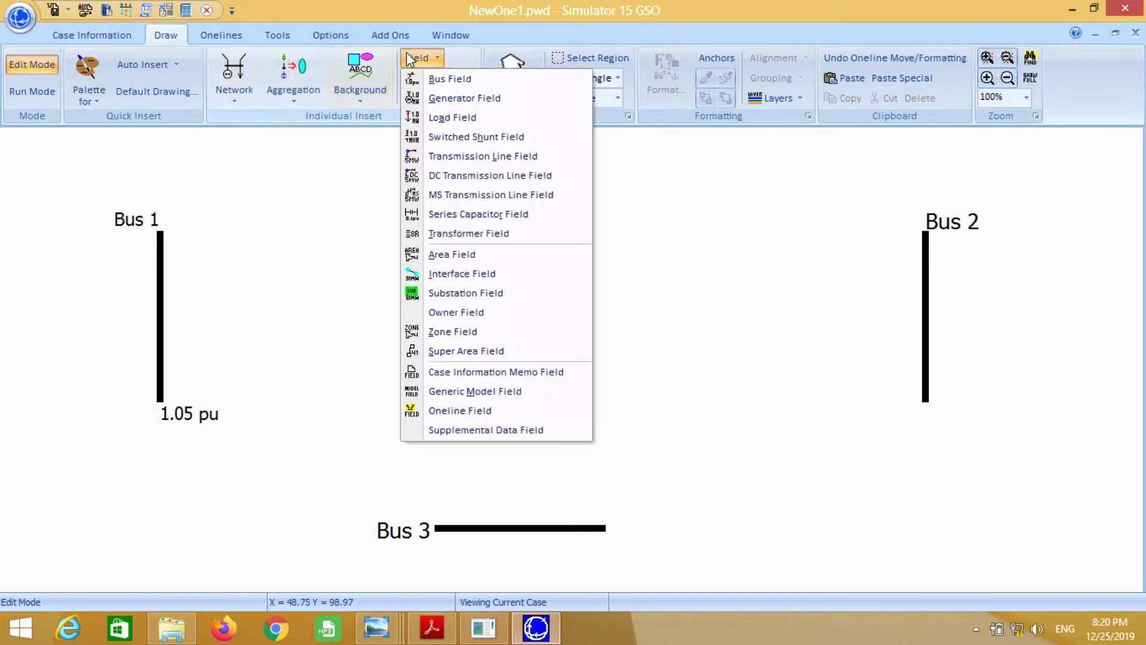
{"action": "left_click", "coordinate": [450, 79]}
{"action": "left_click", "coordinate": [933, 407]}
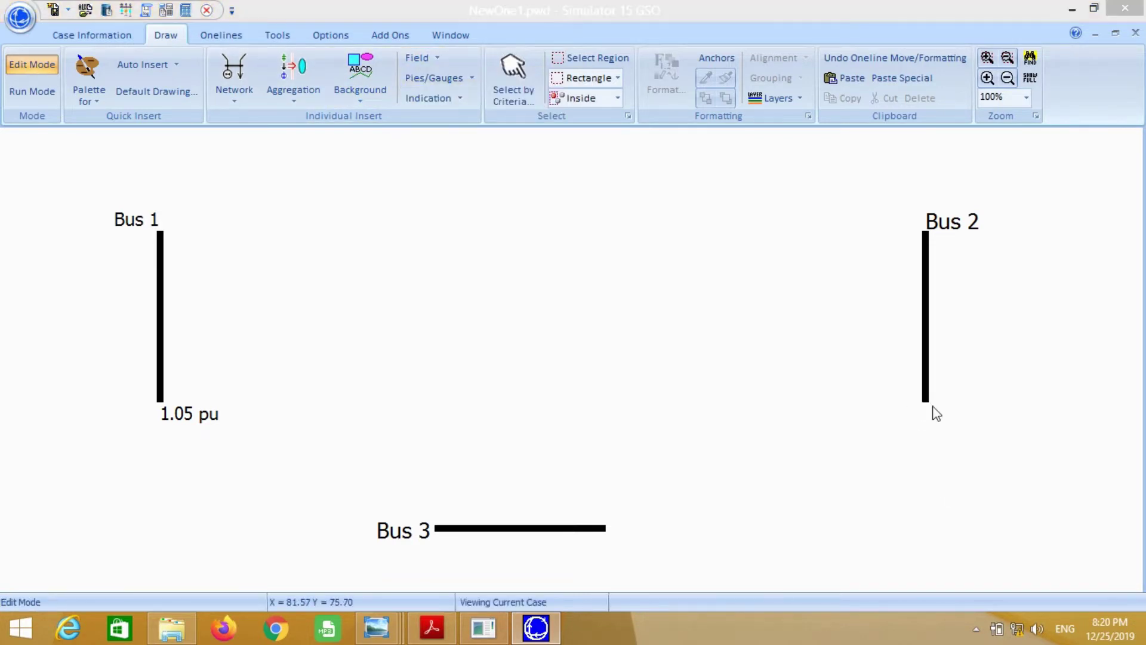
{"action": "type", "text": "1."}
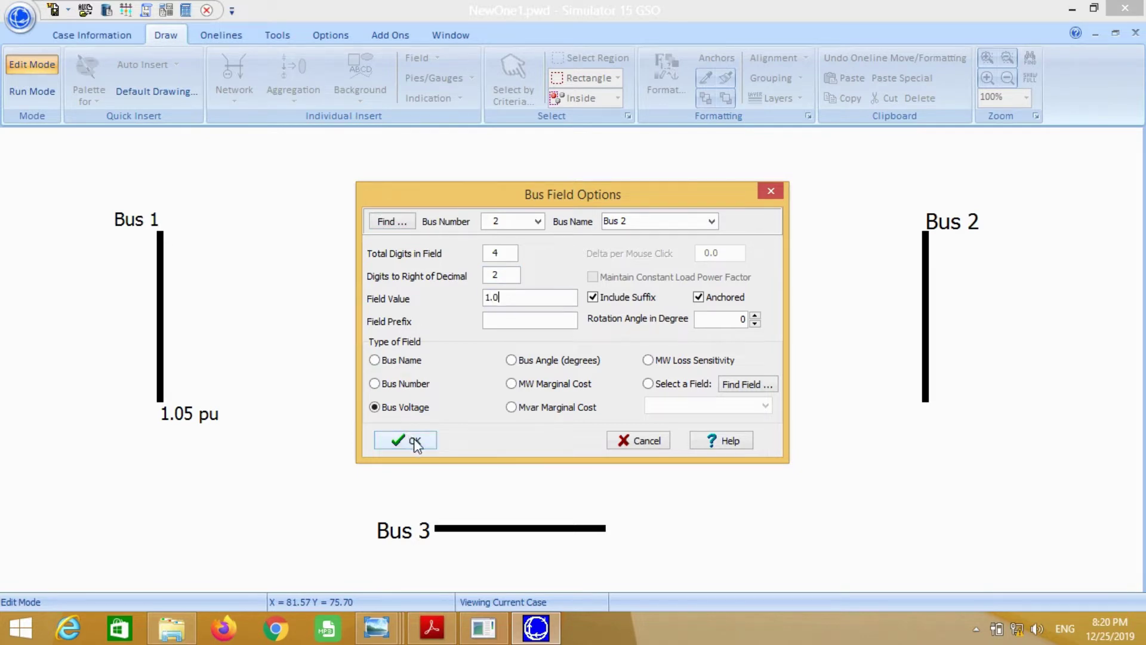
{"action": "left_click", "coordinate": [414, 442]}
{"action": "left_click_drag", "start_coordinate": [985, 422], "coordinate": [974, 419]}
{"action": "left_click", "coordinate": [618, 385]}
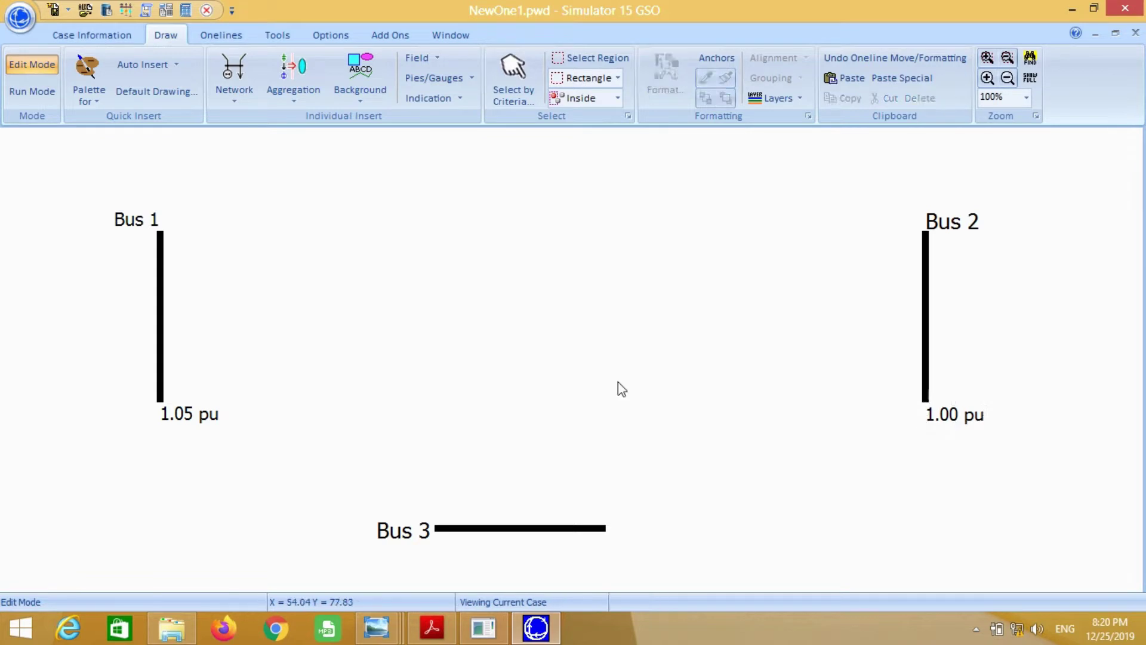
- Add an enlarged 1.00 pu voltage field beside Bus 3
{"action": "left_click", "coordinate": [418, 58]}
{"action": "left_click", "coordinate": [449, 78]}
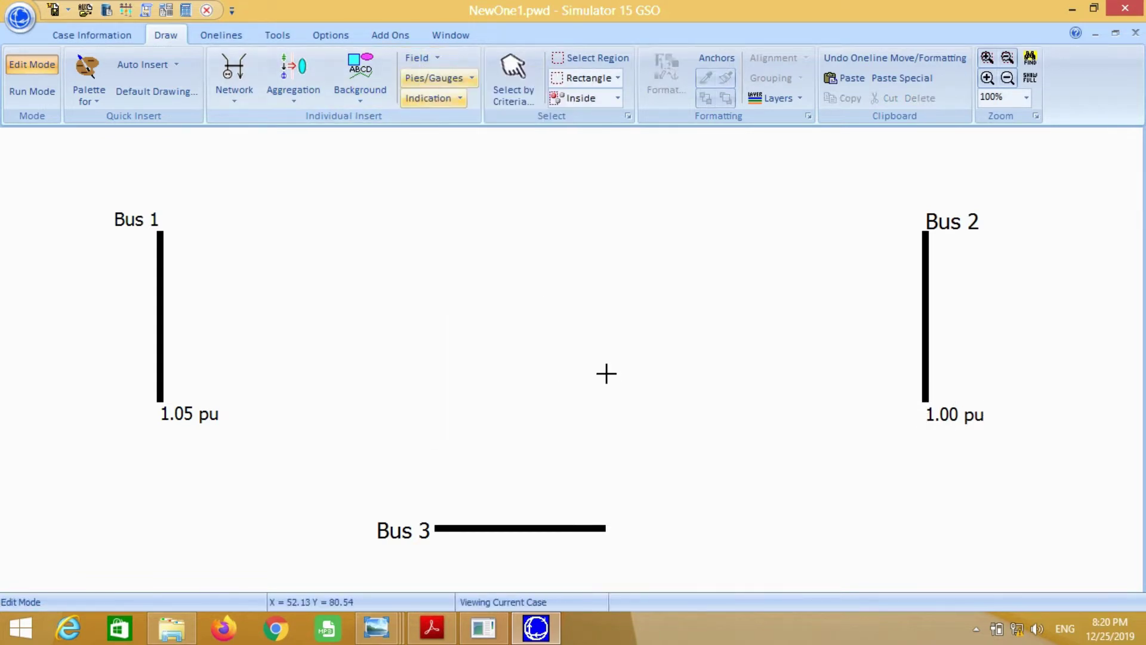
{"action": "left_click", "coordinate": [611, 527]}
{"action": "left_click", "coordinate": [524, 297]}
{"action": "left_click_drag", "start_coordinate": [525, 298], "coordinate": [420, 321]}
{"action": "type", "text": "1"}
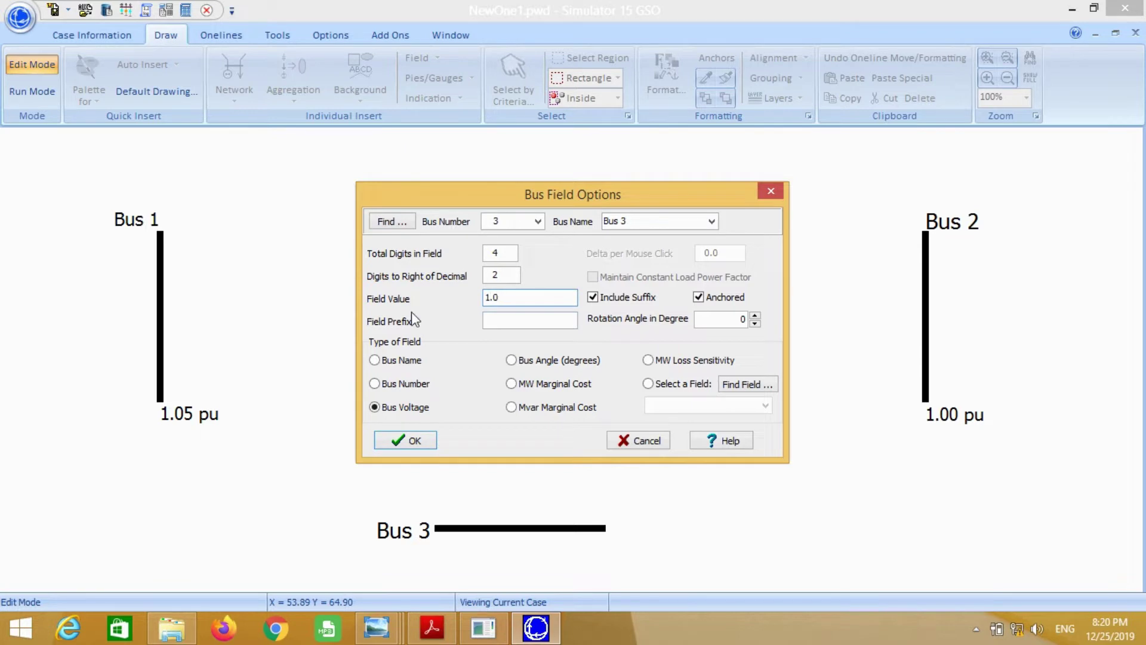
{"action": "left_click", "coordinate": [407, 440]}
{"action": "left_click_drag", "start_coordinate": [659, 540], "coordinate": [677, 550]}
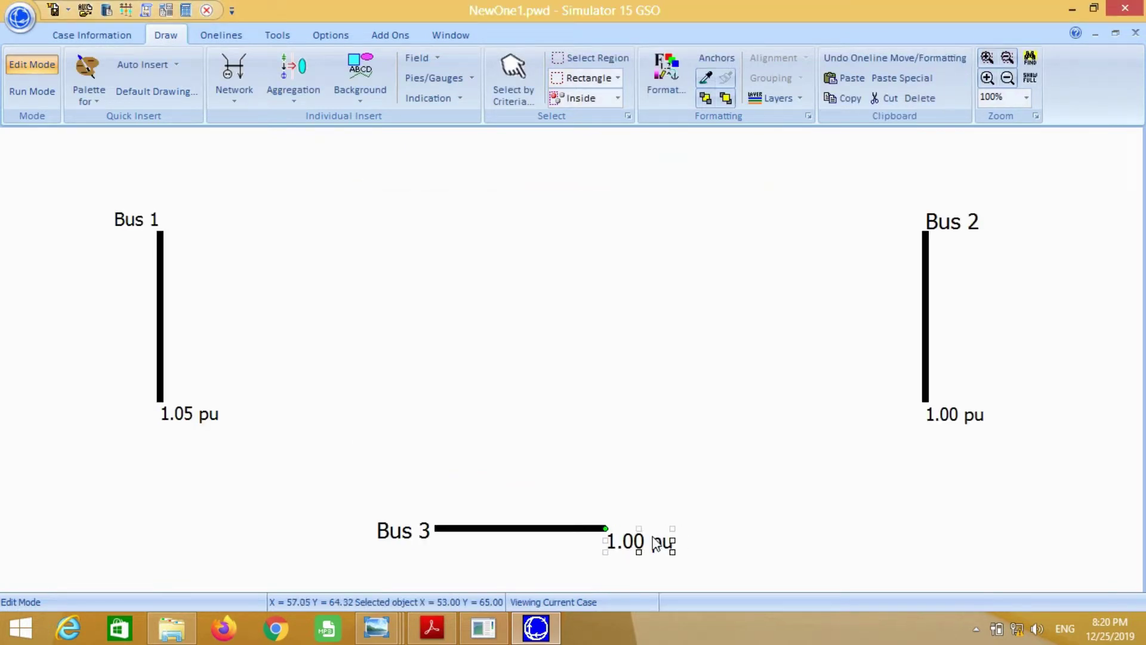
{"action": "left_click", "coordinate": [734, 511]}
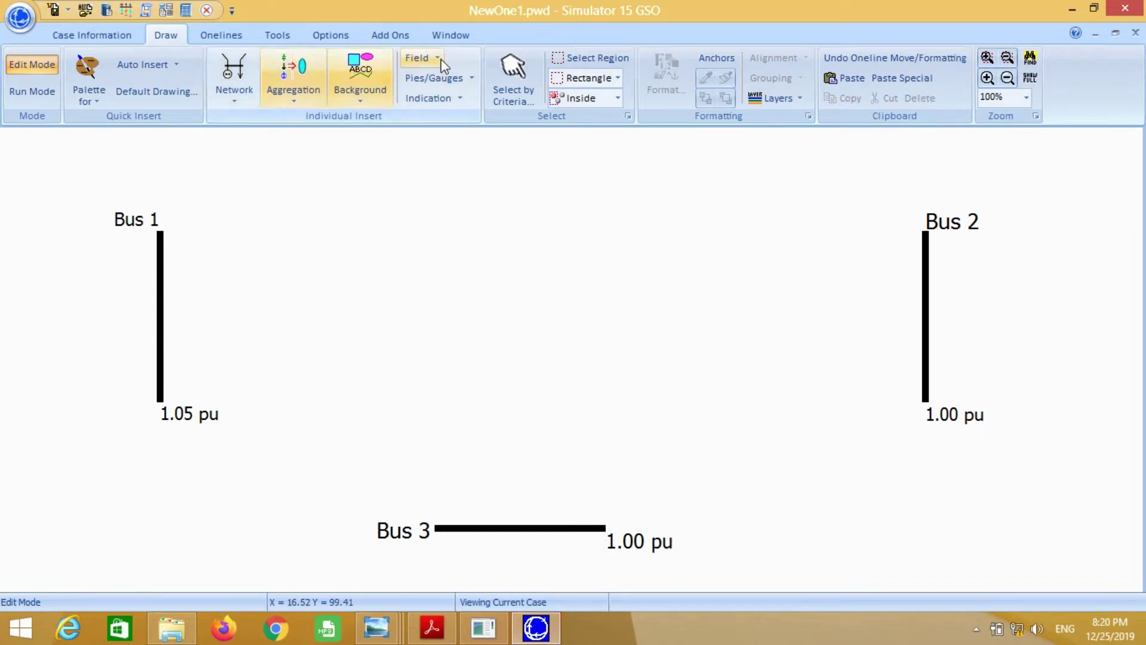
{"action": "left_click", "coordinate": [235, 74]}
{"action": "left_click", "coordinate": [242, 139]}
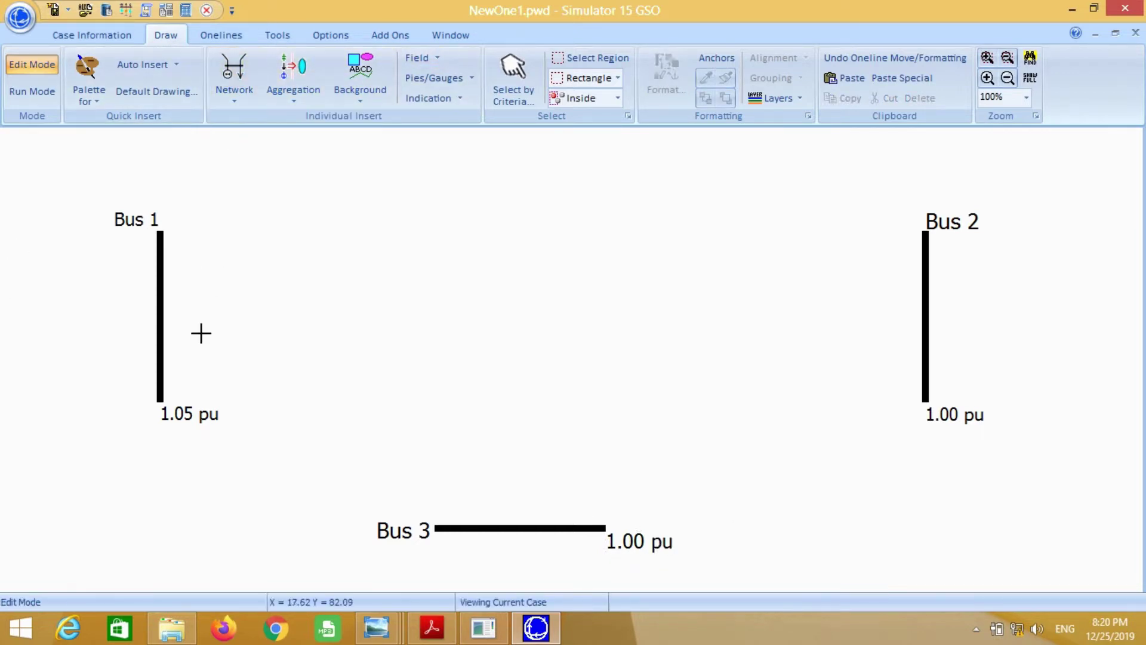
- Place a generator on Bus 1 with 1000 MW output and 1.05 pu setpoint voltage
{"action": "left_click", "coordinate": [163, 308]}
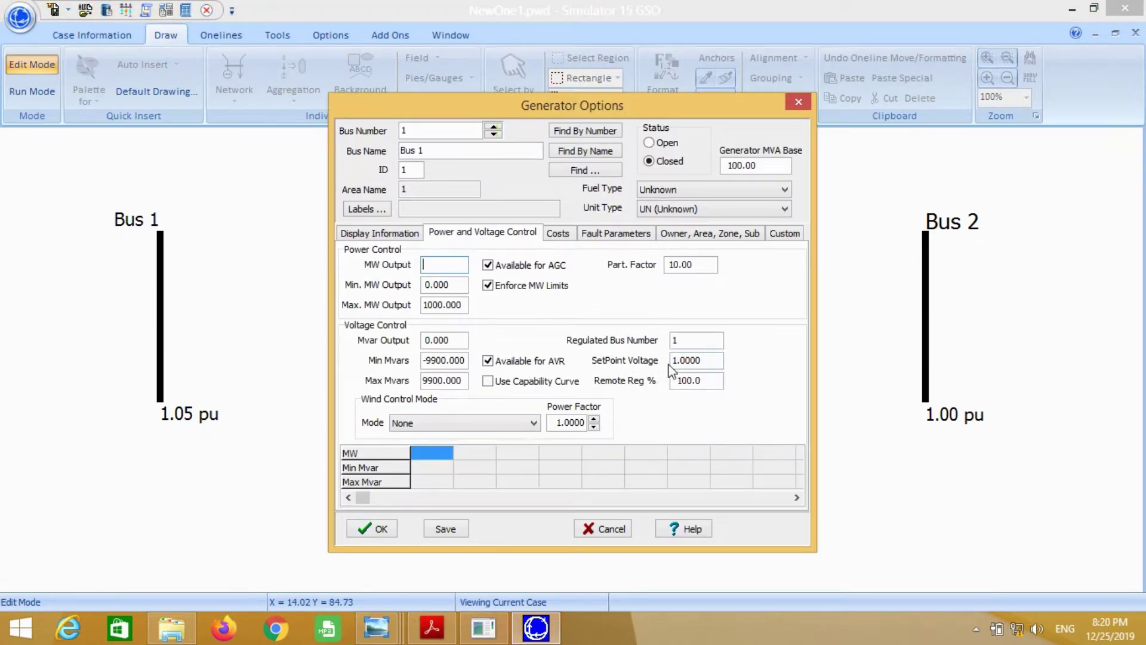
{"action": "left_click", "coordinate": [432, 628]}
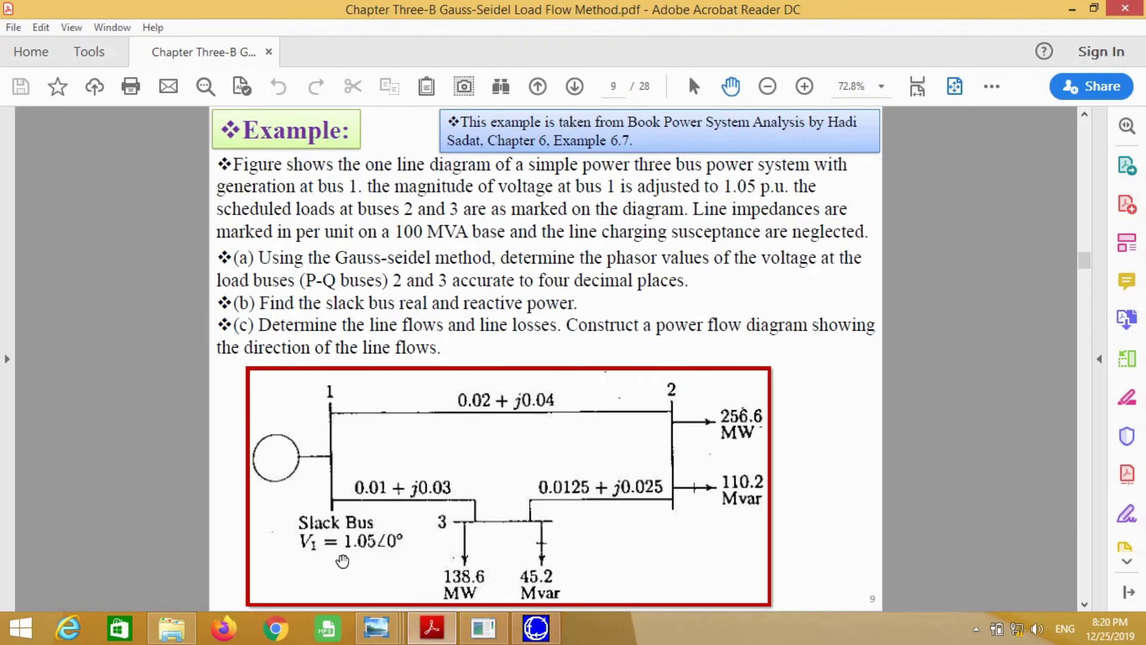
{"action": "left_click", "coordinate": [535, 627]}
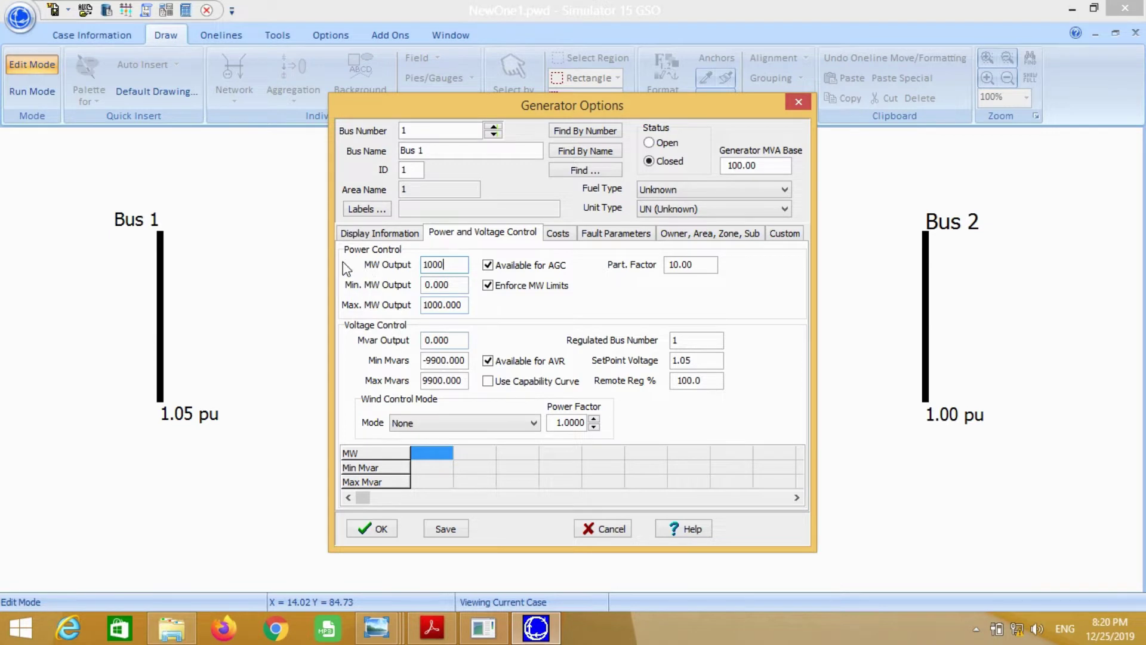
{"action": "left_click", "coordinate": [385, 235]}
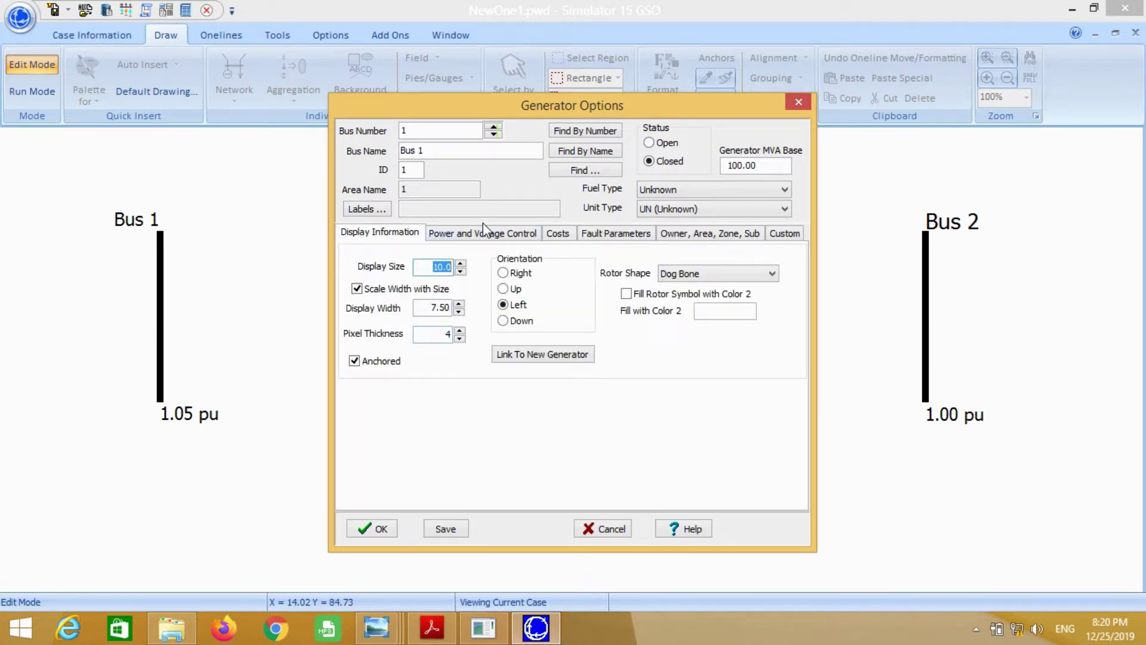
{"action": "left_click", "coordinate": [380, 529]}
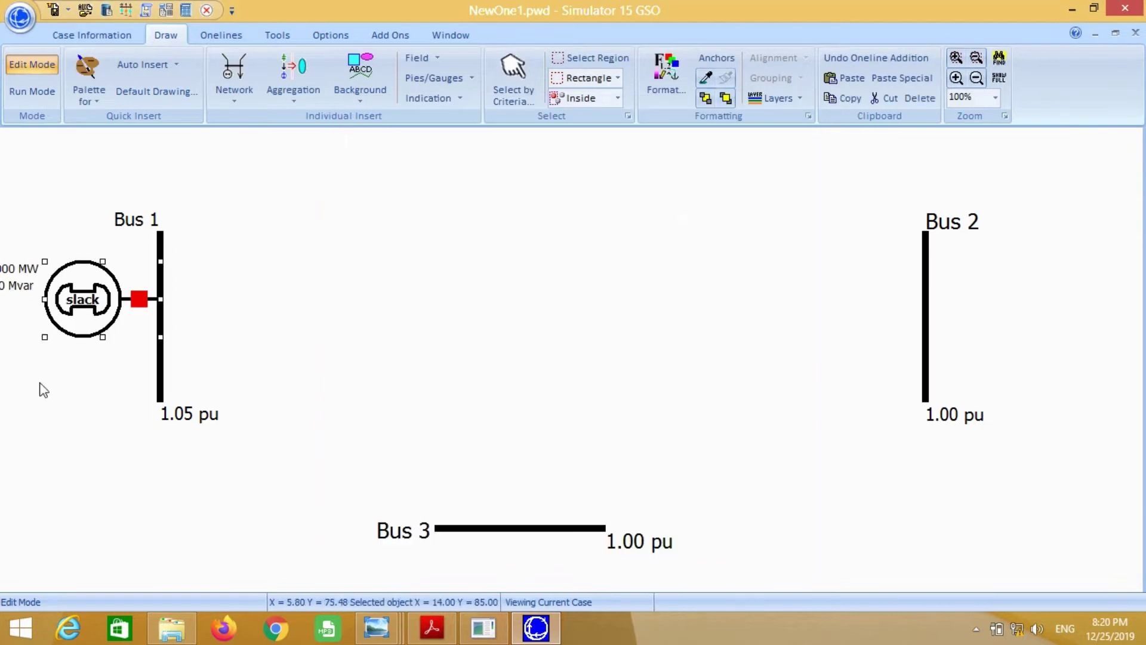
- Move the MW and Mvar labels below the generator and show MW to 2 decimals
{"action": "left_click_drag", "start_coordinate": [22, 273], "coordinate": [79, 357]}
{"action": "left_click_drag", "start_coordinate": [30, 298], "coordinate": [71, 378]}
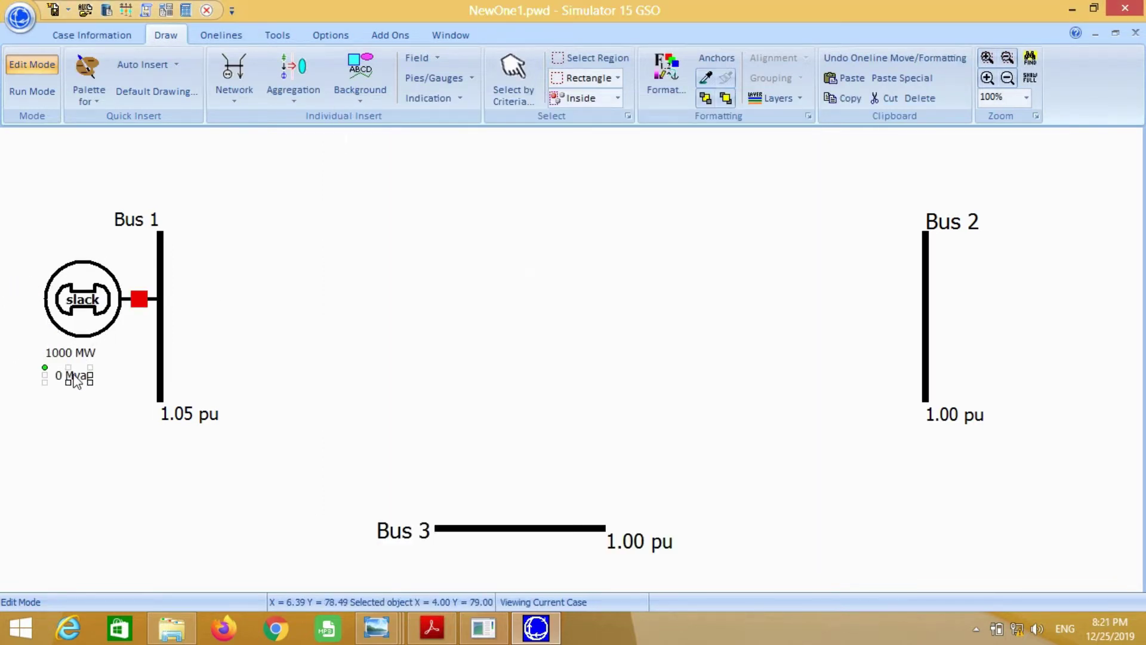
{"action": "left_click", "coordinate": [75, 354]}
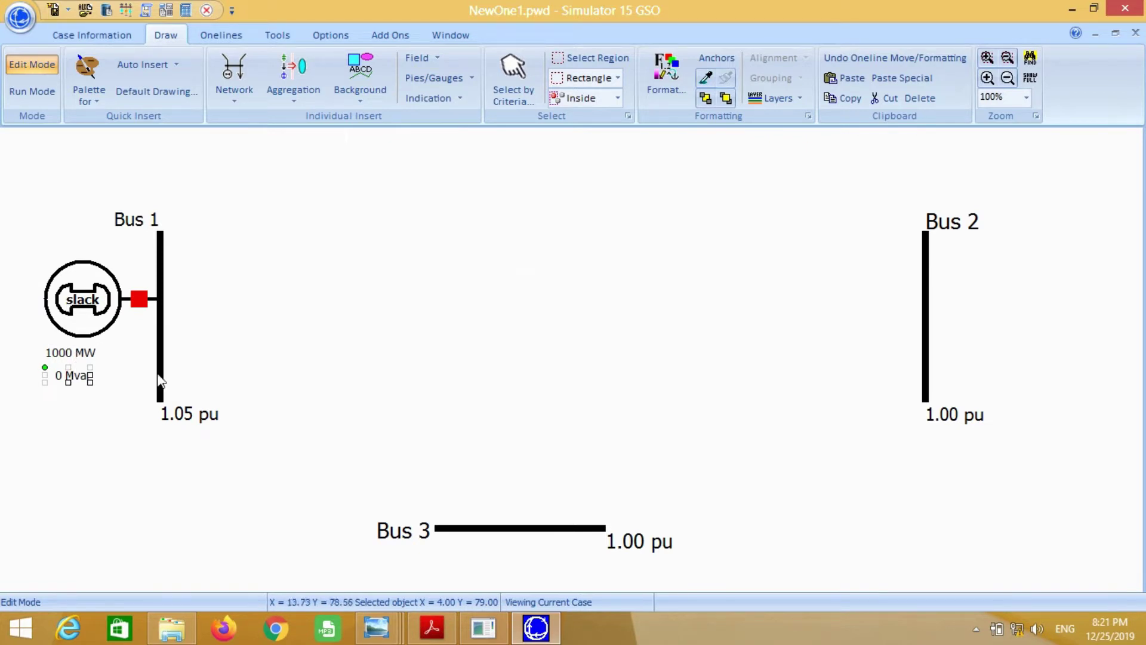
{"action": "double_click", "coordinate": [79, 358]}
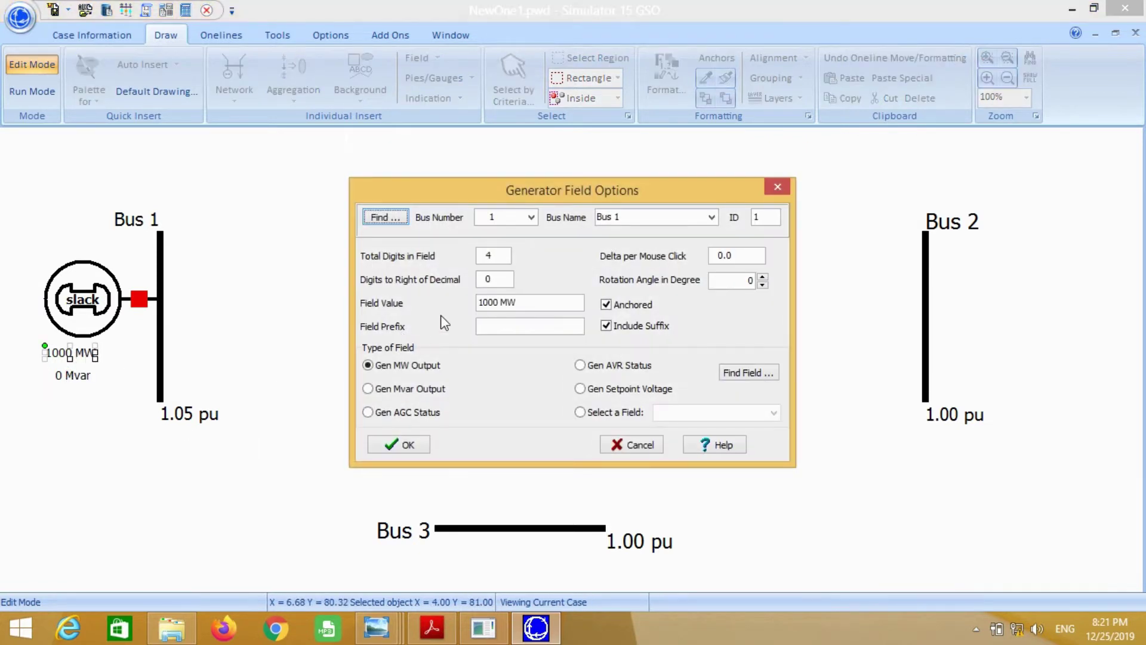
{"action": "left_click", "coordinate": [503, 276]}
{"action": "type", "text": "2"}
{"action": "key", "text": "Return"}
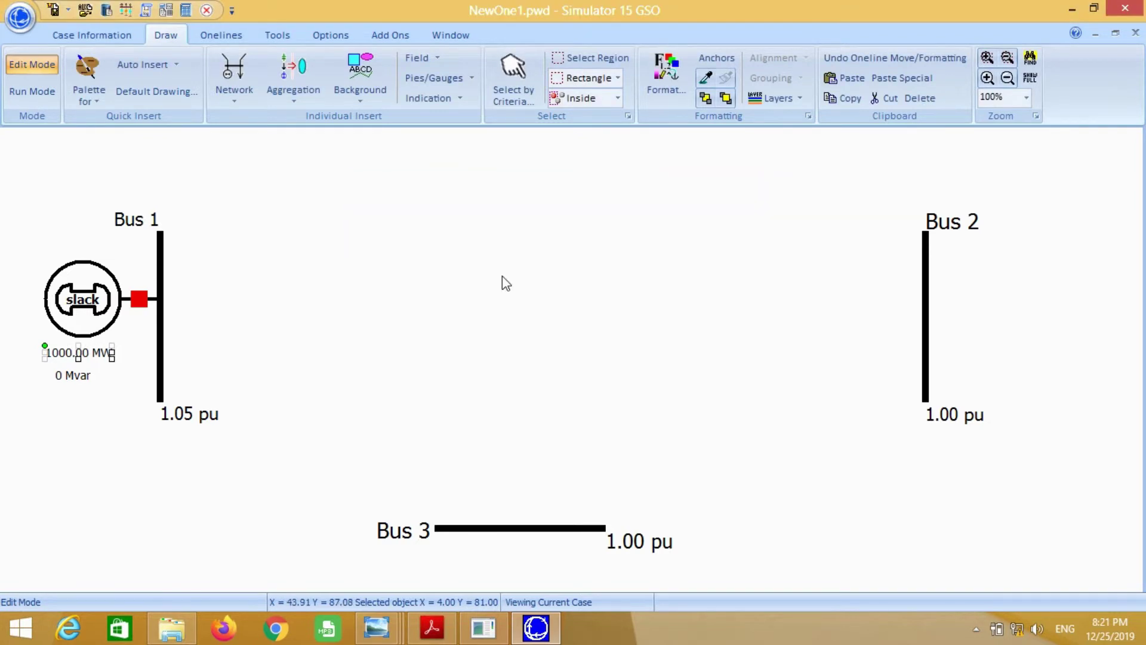
- Set the Mvar label to 2 decimal places, reading 0.00 Mvar
{"action": "left_click", "coordinate": [96, 378]}
{"action": "double_click", "coordinate": [96, 379]}
{"action": "left_click", "coordinate": [492, 275]}
{"action": "type", "text": "2"}
{"action": "key", "text": "Return"}
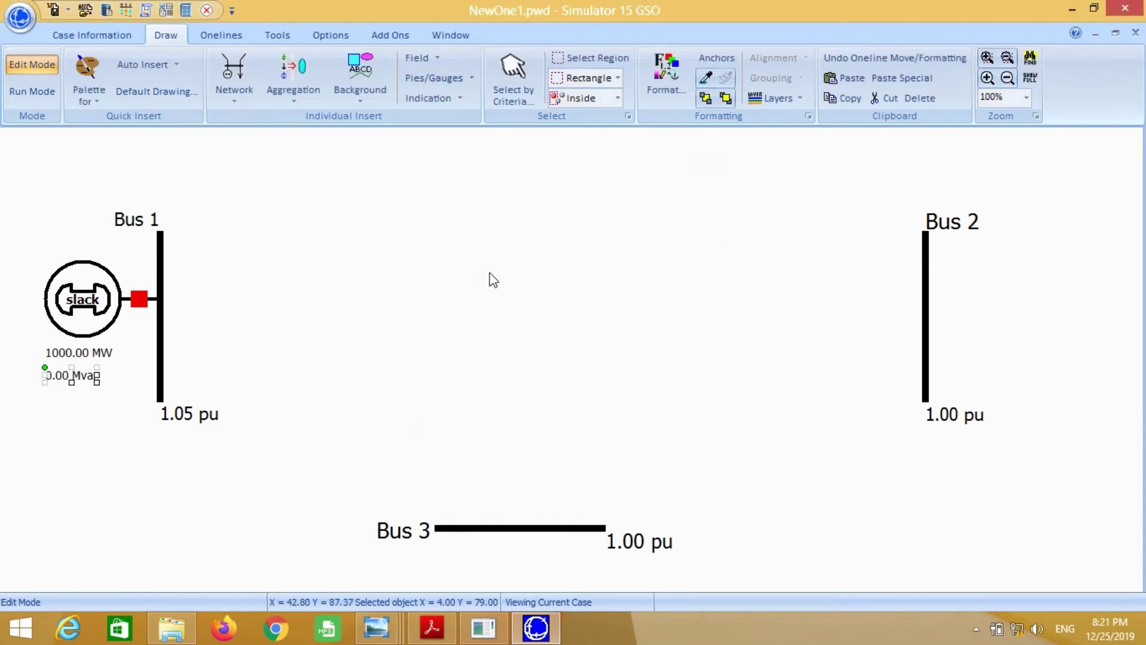
{"action": "left_click", "coordinate": [395, 335]}
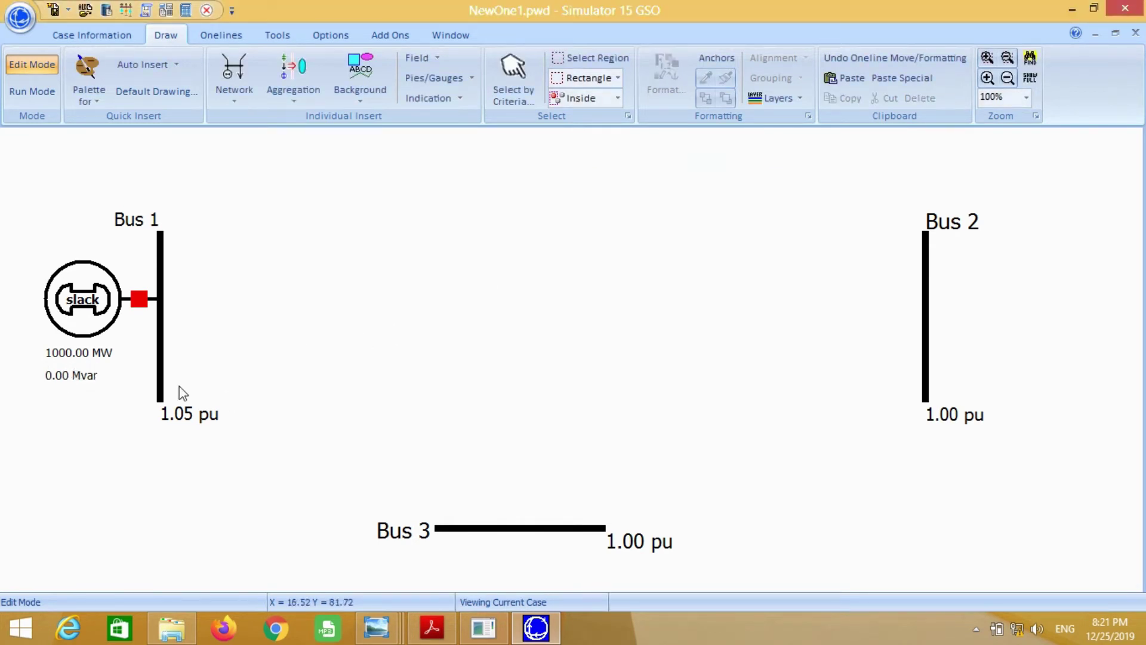
- Draw the Bus 1–Bus 2 transmission line with R 0.02 and X 0.04 pu
{"action": "left_click", "coordinate": [234, 75]}
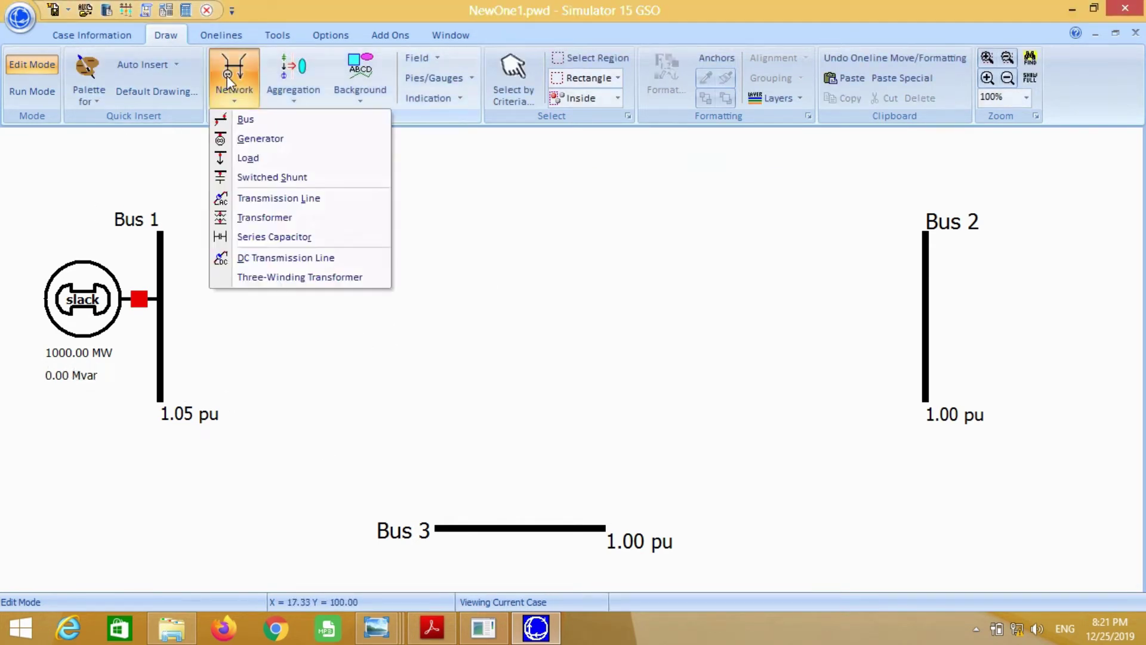
{"action": "left_click", "coordinate": [297, 200]}
{"action": "left_click", "coordinate": [160, 255]}
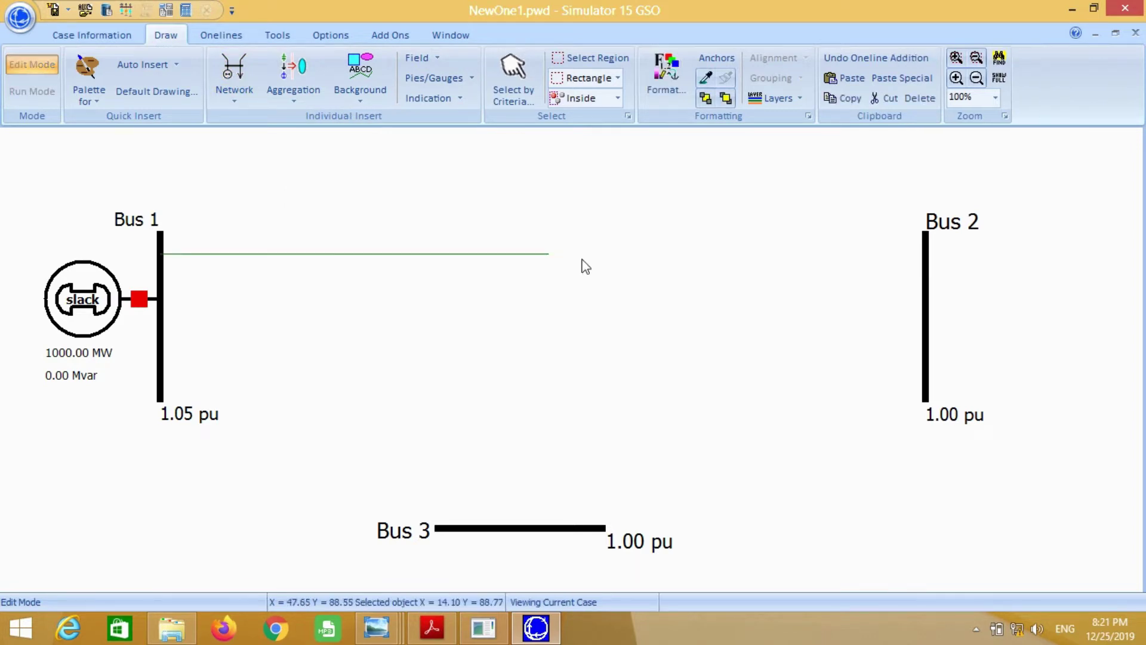
{"action": "double_click", "coordinate": [924, 263]}
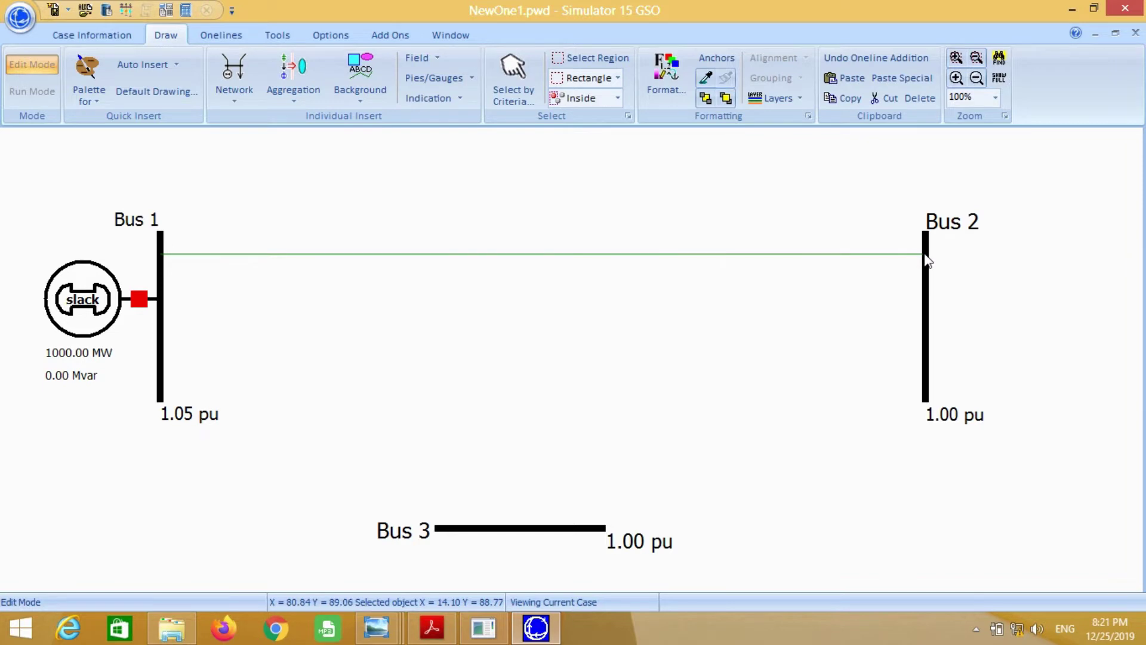
{"action": "double_click", "coordinate": [926, 260]}
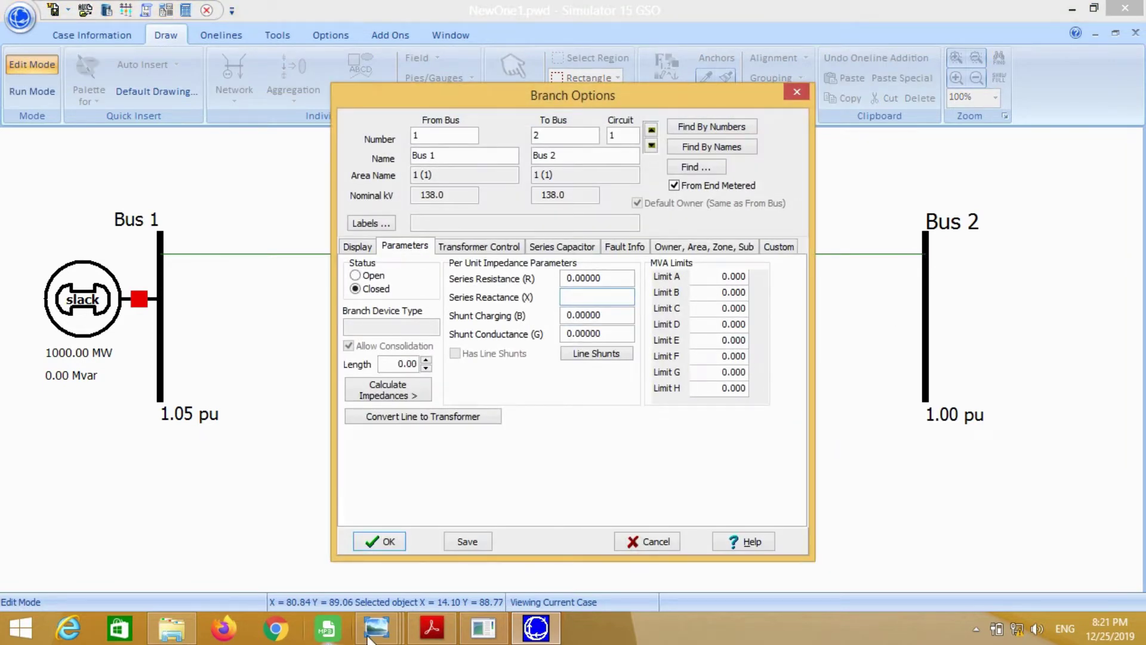
{"action": "left_click", "coordinate": [432, 628]}
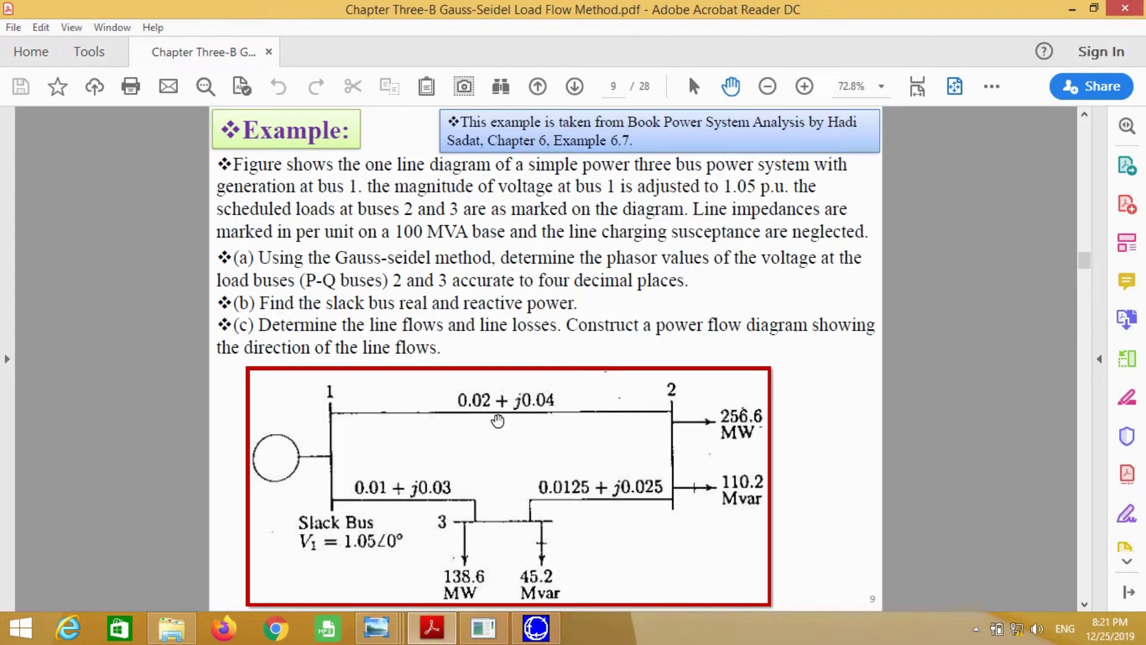
{"action": "left_click", "coordinate": [536, 627]}
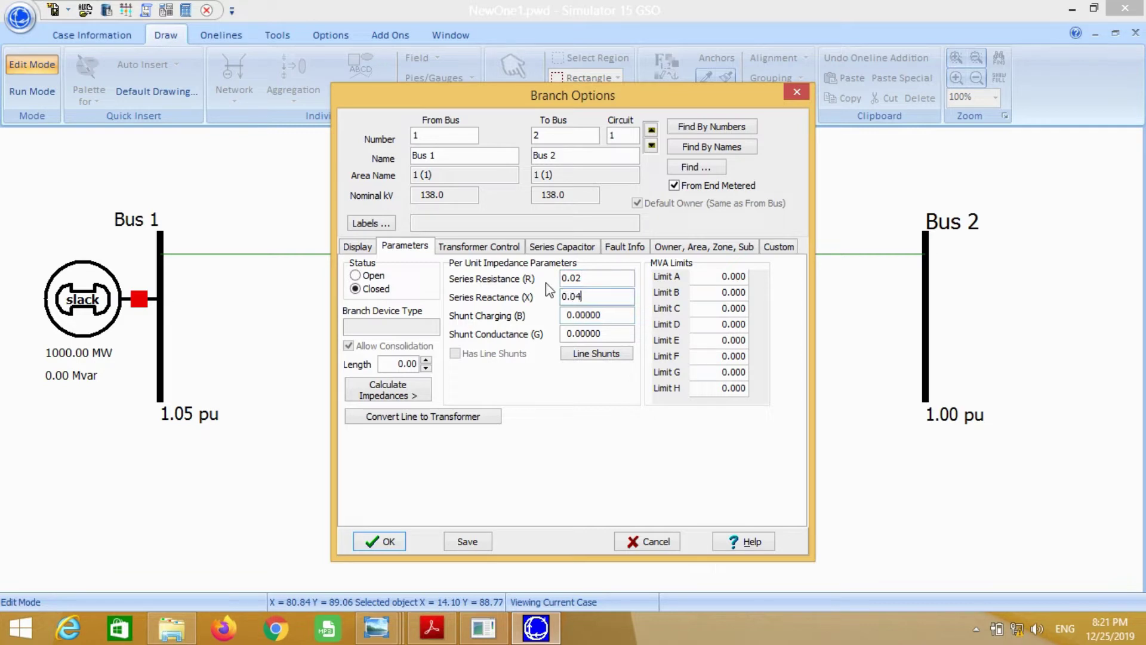
{"action": "left_click", "coordinate": [358, 246]}
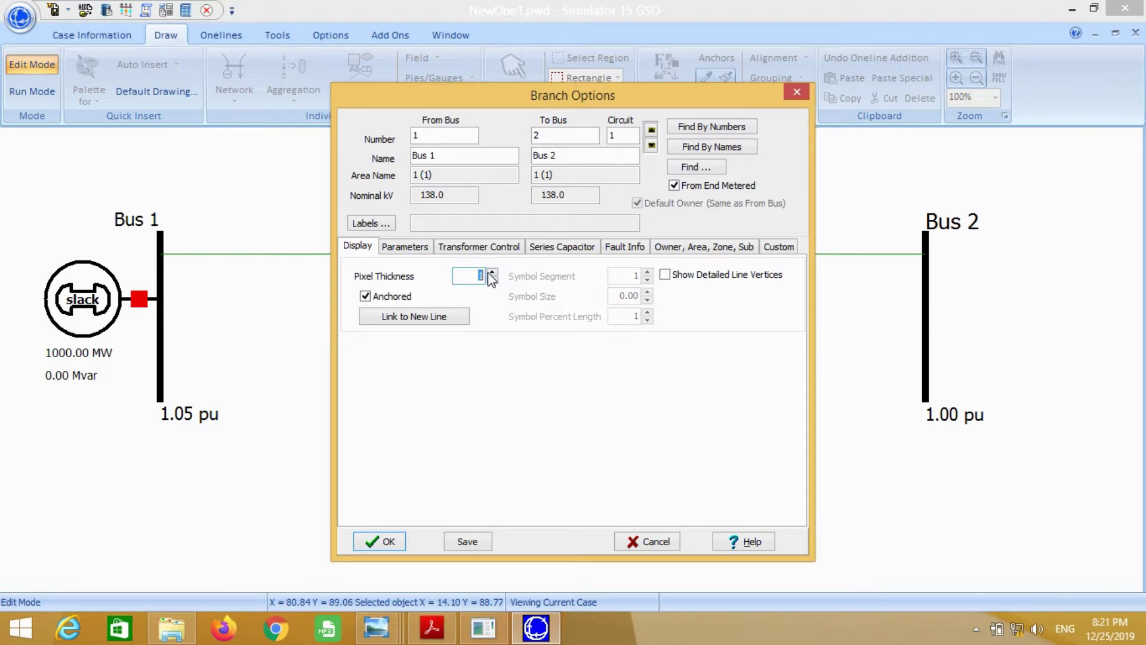
{"action": "left_click", "coordinate": [397, 541]}
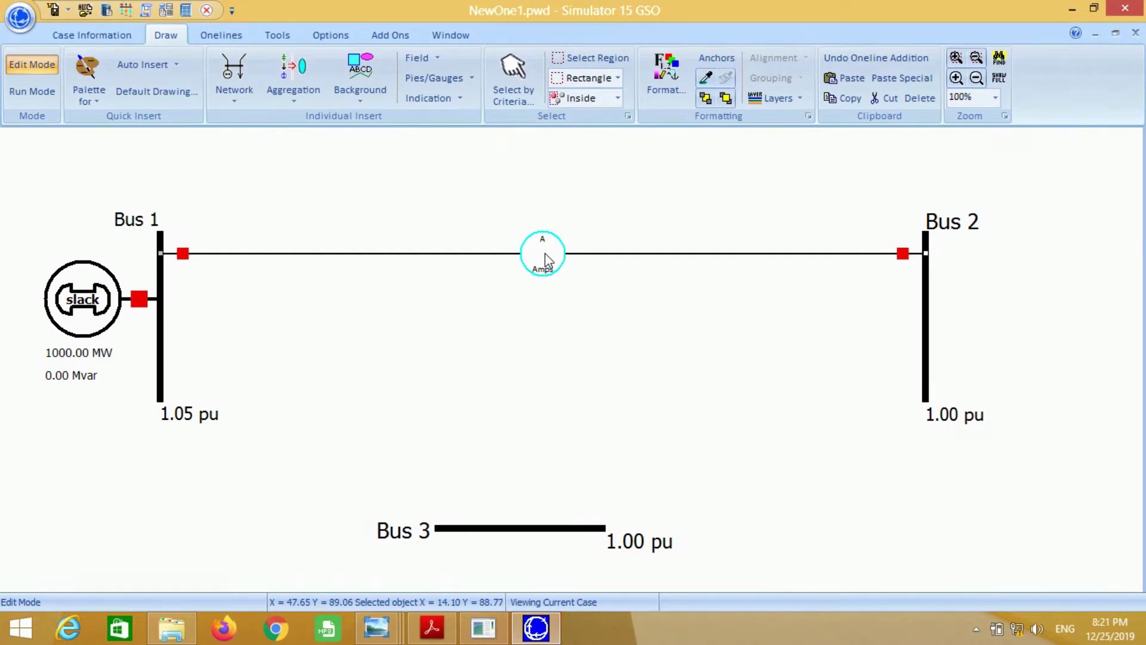
{"action": "left_click", "coordinate": [548, 261]}
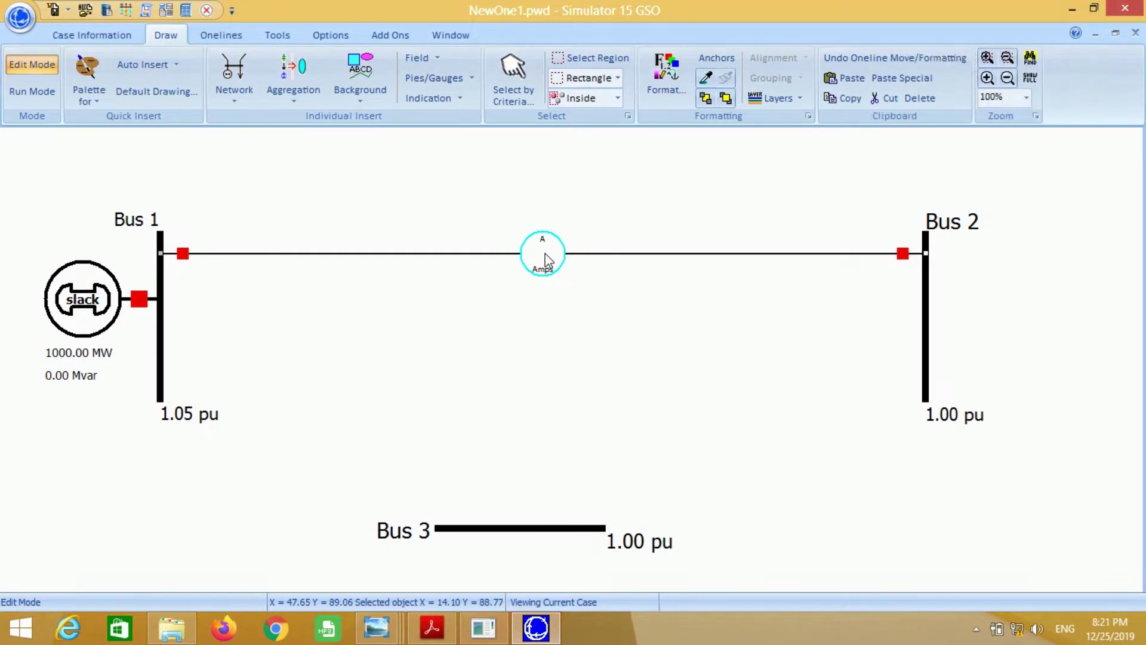
- Set the line pie chart to show MVA flow in percent, always using limiting flow
{"action": "double_click", "coordinate": [547, 258]}
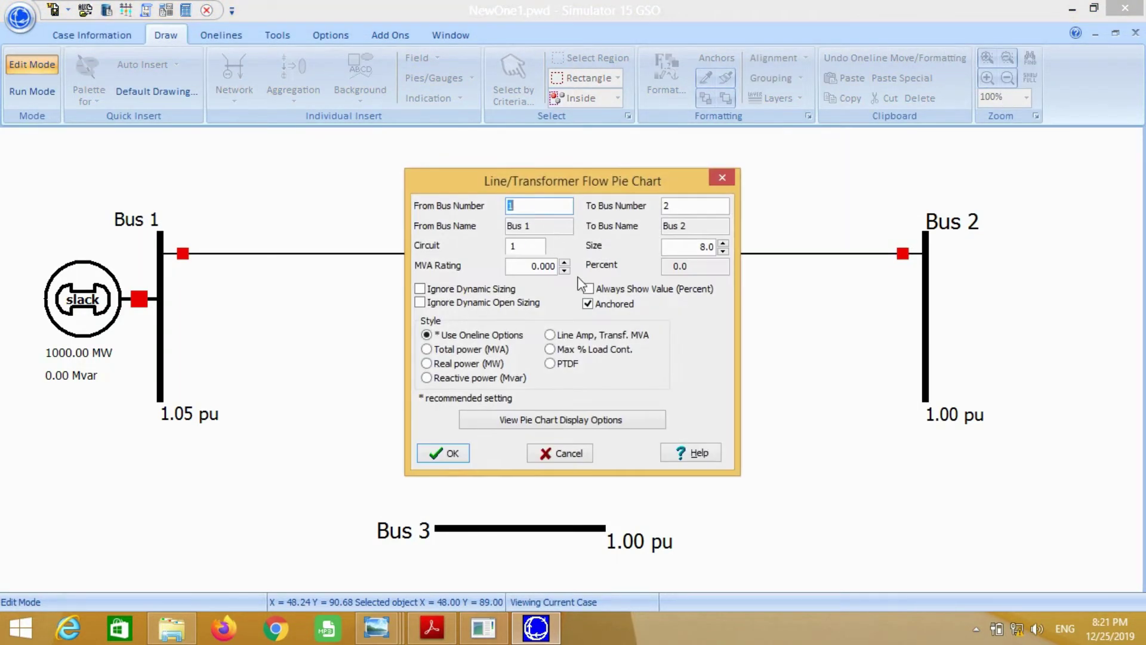
{"action": "left_click", "coordinate": [512, 269]}
{"action": "left_click", "coordinate": [588, 288]}
{"action": "left_click", "coordinate": [564, 423]}
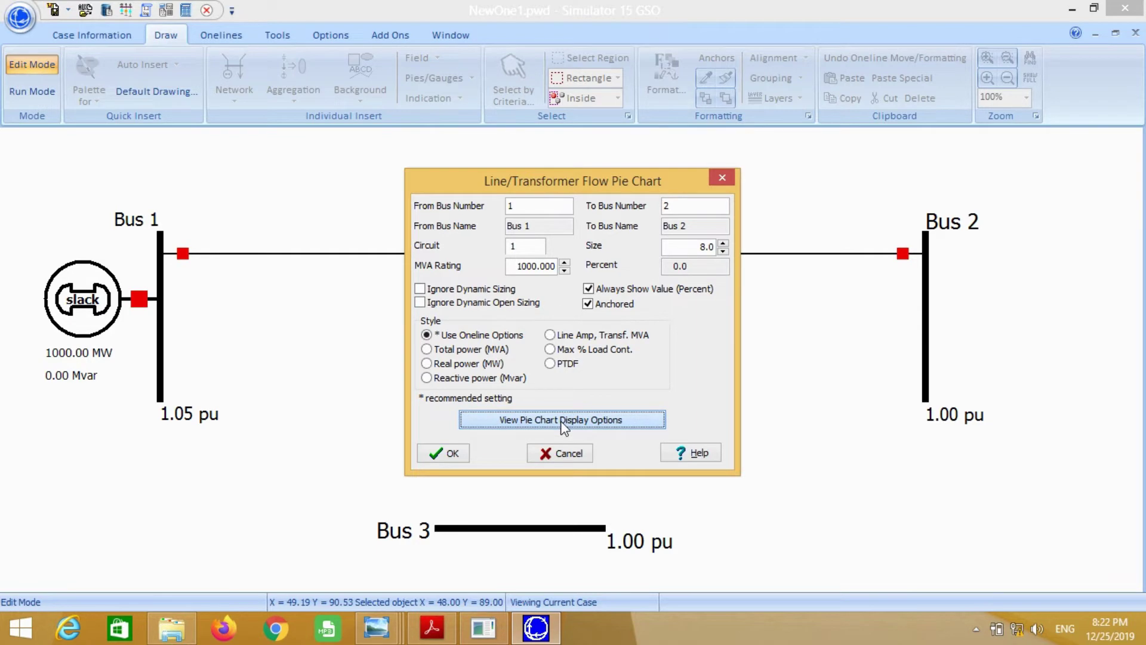
{"action": "left_click", "coordinate": [437, 169]}
{"action": "left_click", "coordinate": [650, 216]}
{"action": "left_click", "coordinate": [434, 215]}
- Make the pie charts' normal colour blue and apply the pie chart settings
{"action": "left_click", "coordinate": [558, 325]}
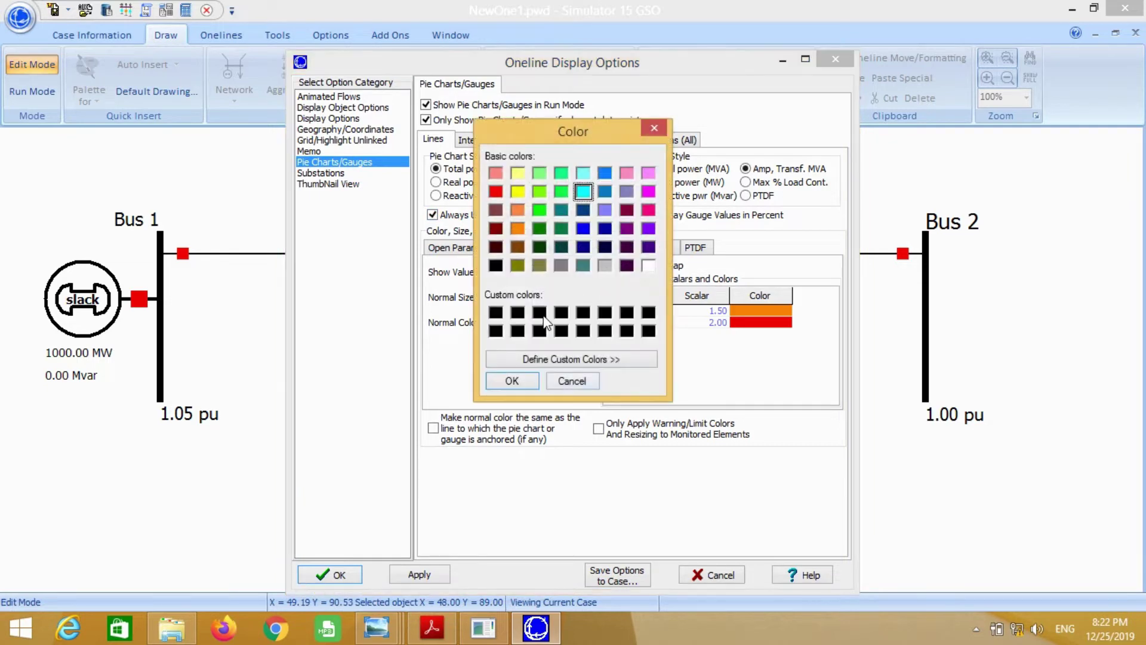
{"action": "left_click", "coordinate": [584, 229]}
{"action": "left_click", "coordinate": [525, 382]}
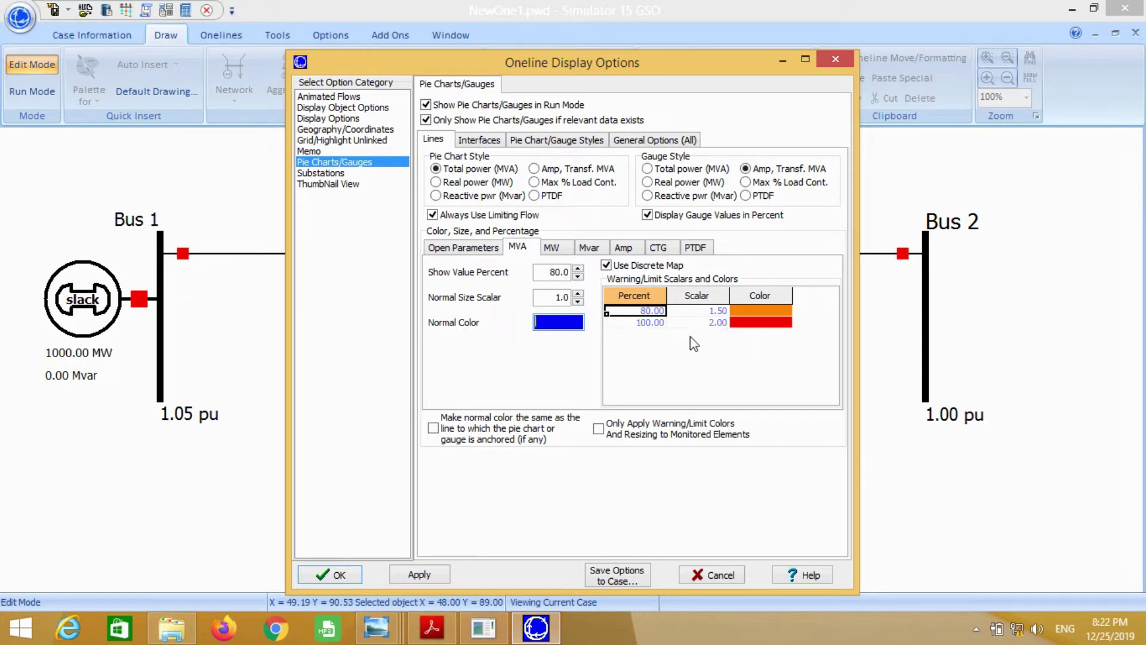
{"action": "left_click", "coordinate": [336, 574]}
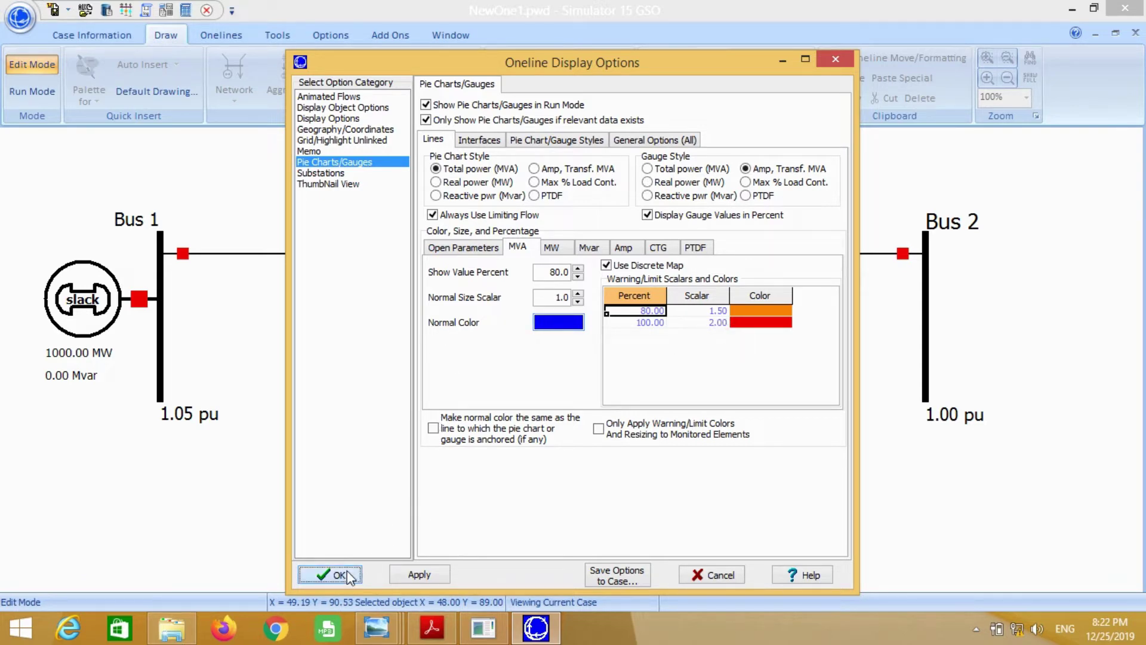
{"action": "left_click", "coordinate": [448, 459]}
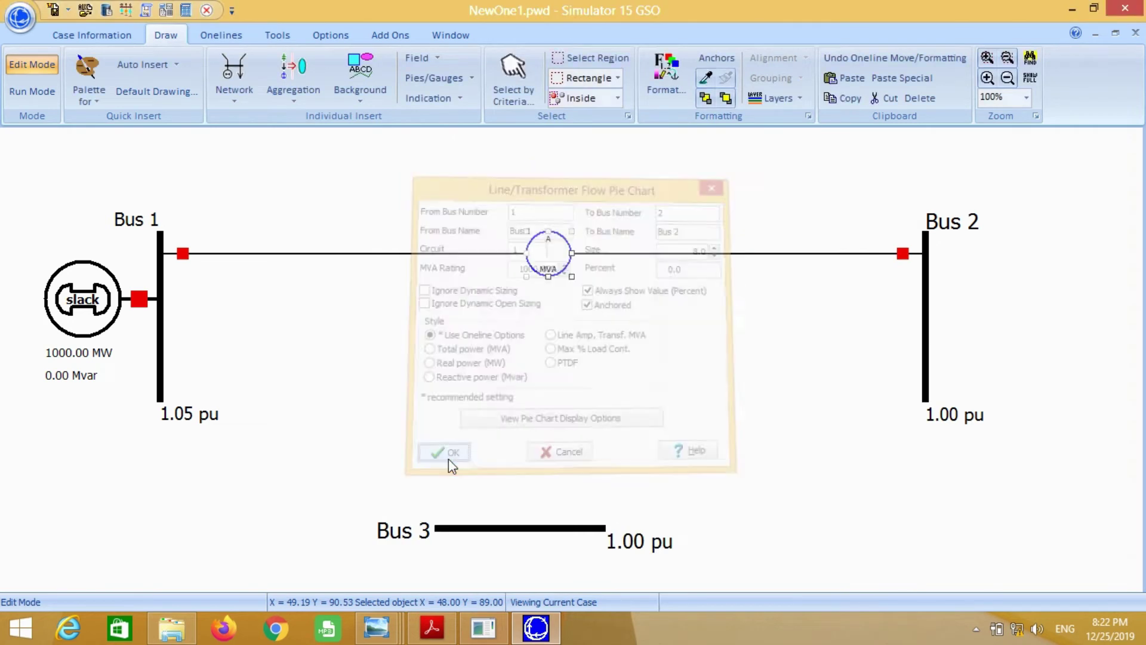
{"action": "left_click", "coordinate": [582, 294]}
- Draw a bent Bus 1–Bus 3 line with 0.01 pu resistance and 2-pixel thickness
{"action": "left_click", "coordinate": [234, 95]}
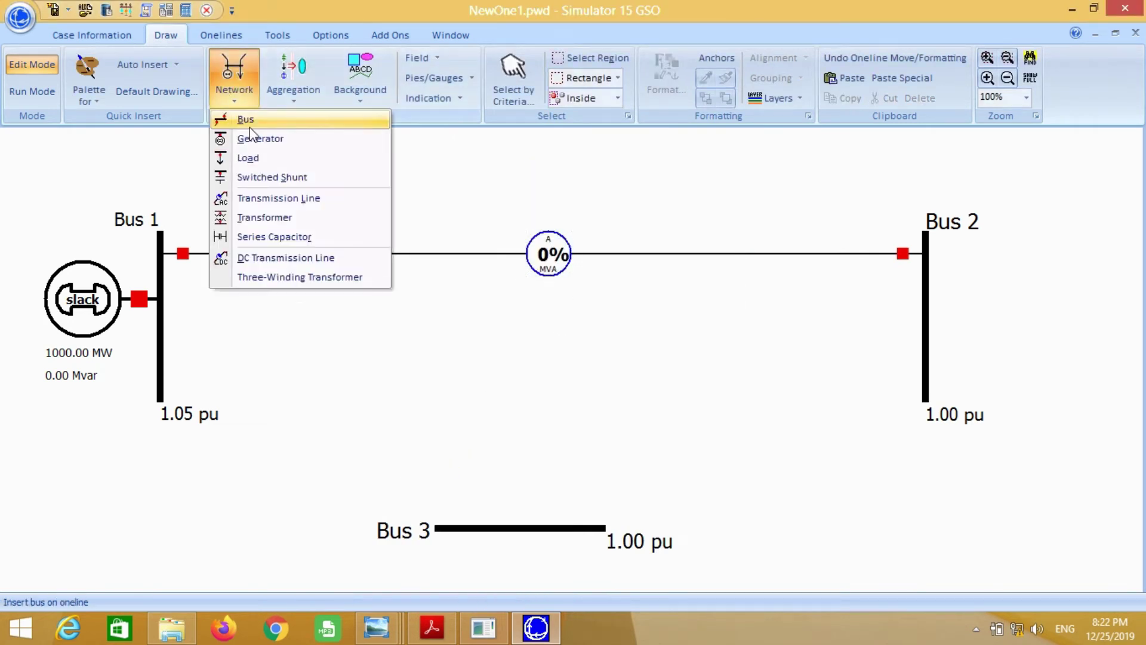
{"action": "left_click", "coordinate": [275, 202]}
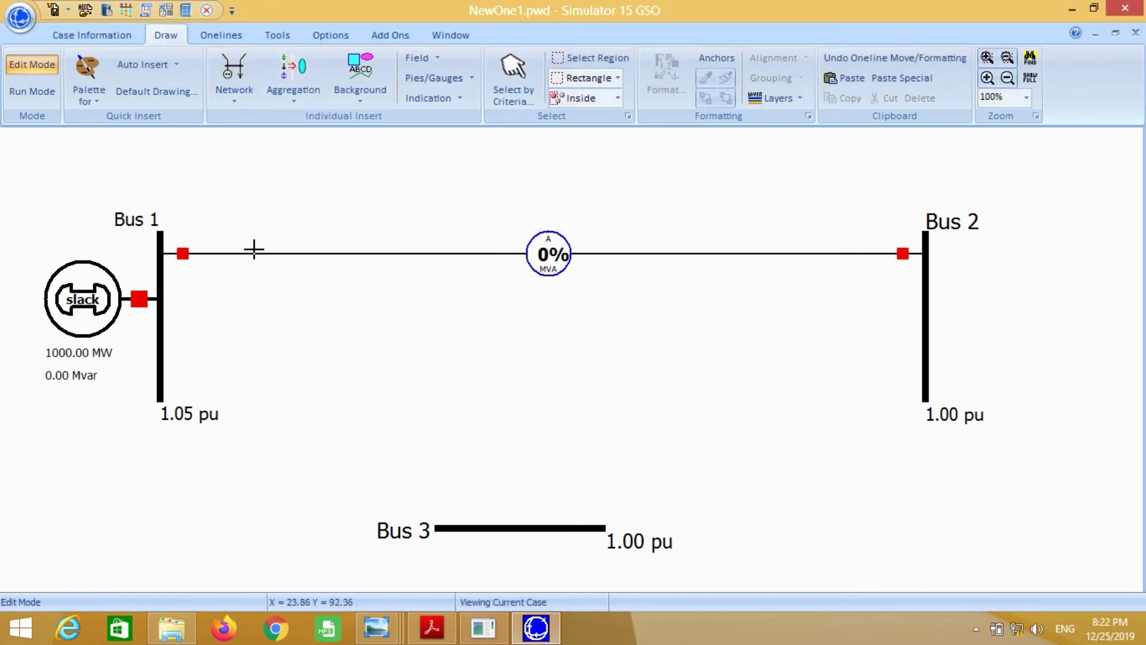
{"action": "left_click", "coordinate": [162, 343]}
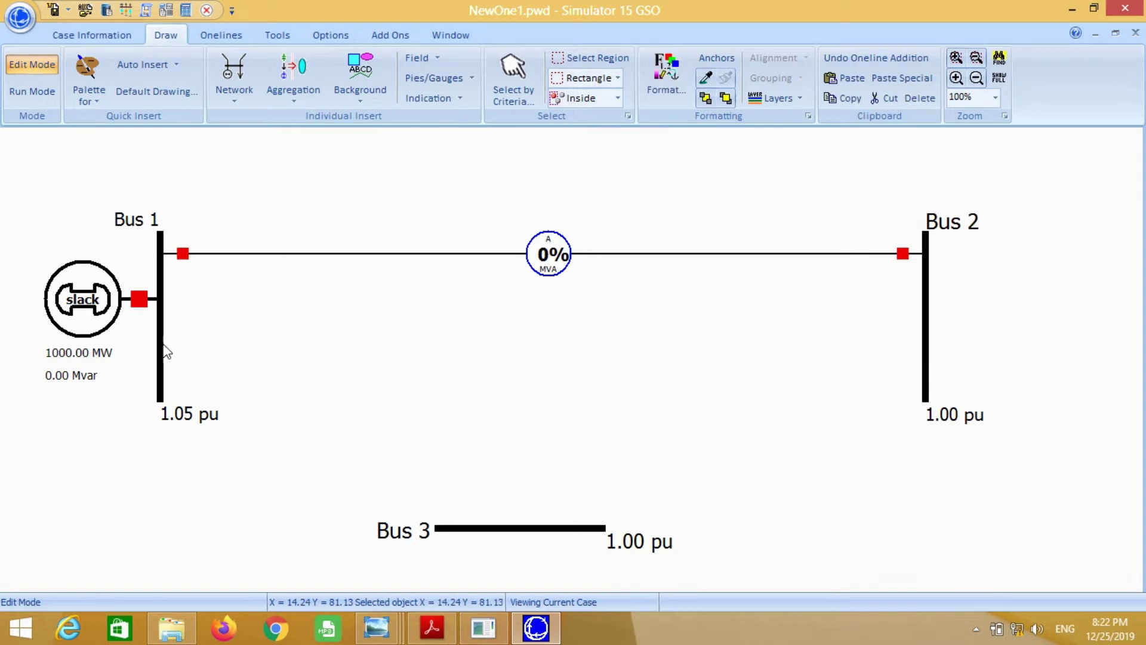
{"action": "left_click", "coordinate": [468, 346]}
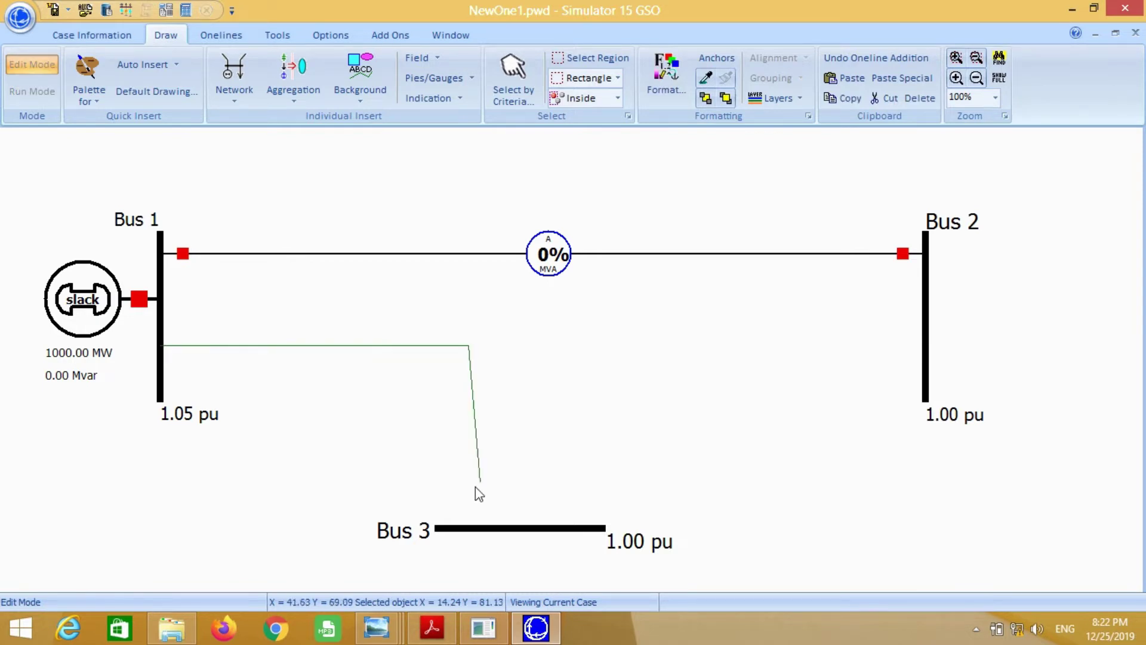
{"action": "double_click", "coordinate": [472, 531]}
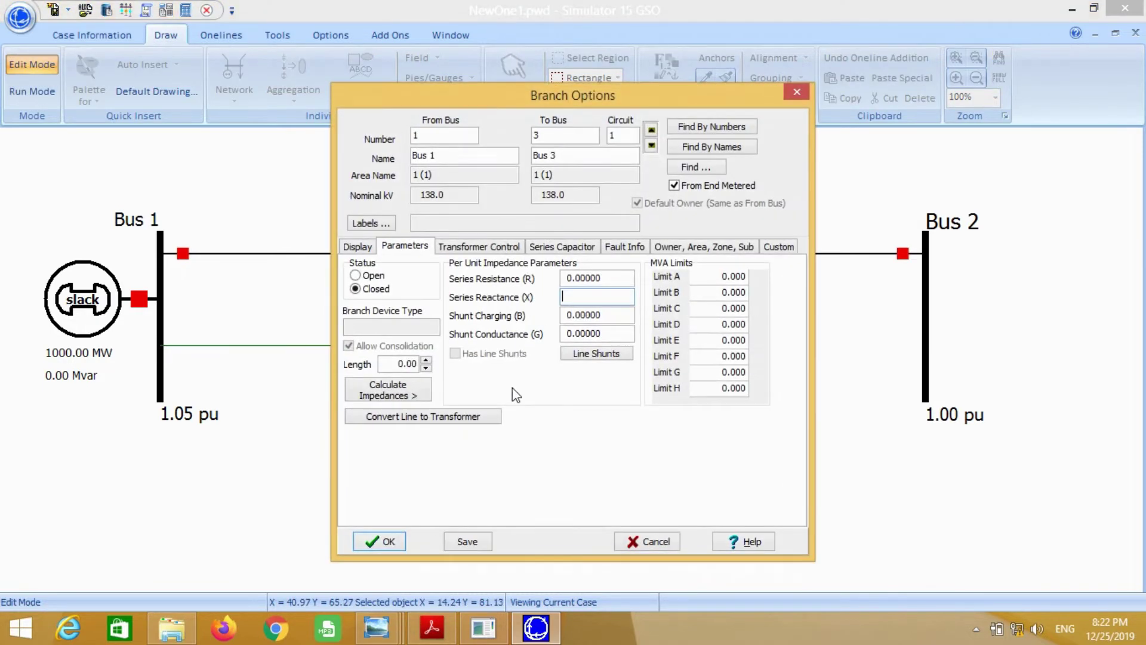
{"action": "left_click", "coordinate": [432, 627]}
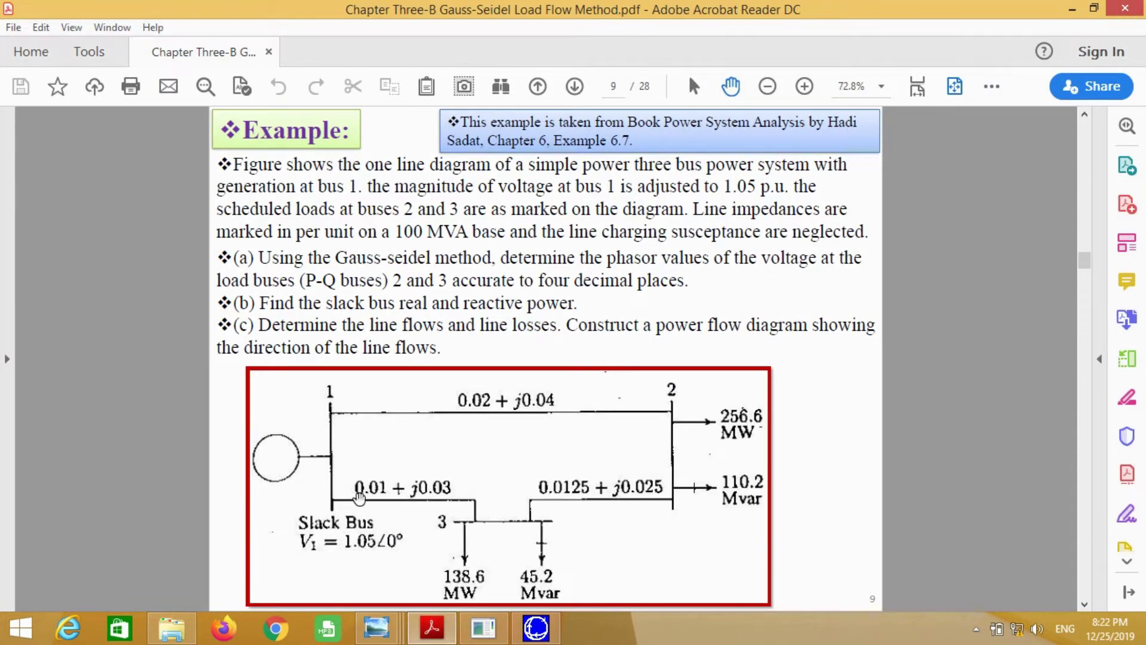
{"action": "left_click", "coordinate": [536, 628]}
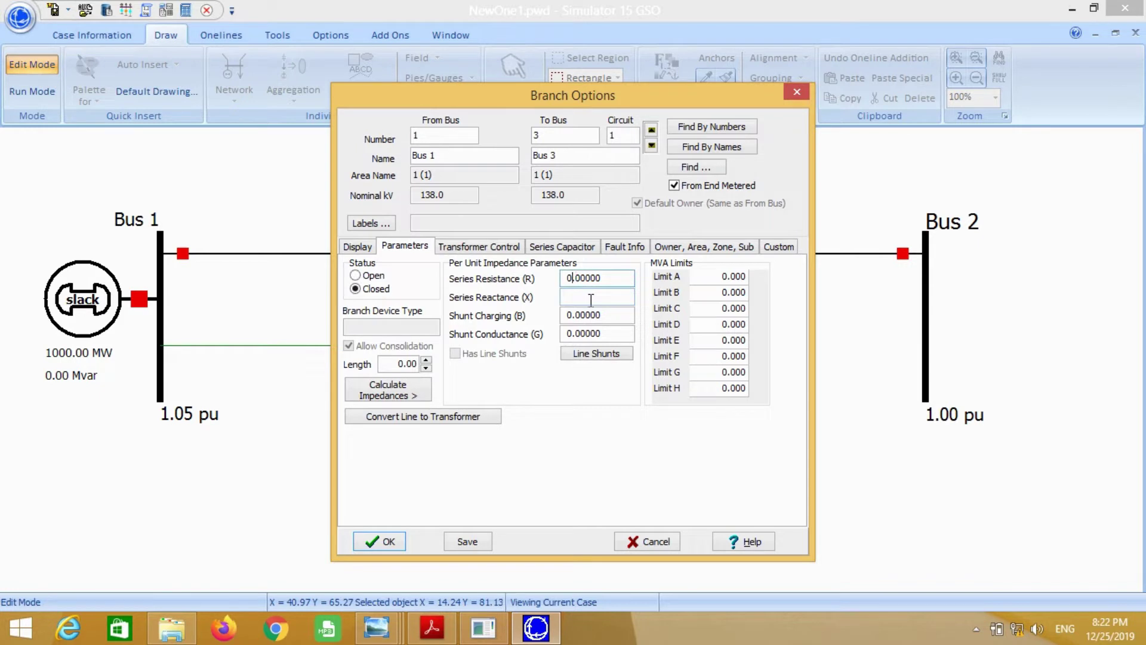
{"action": "key", "text": "Right"}
{"action": "left_click", "coordinate": [357, 247]}
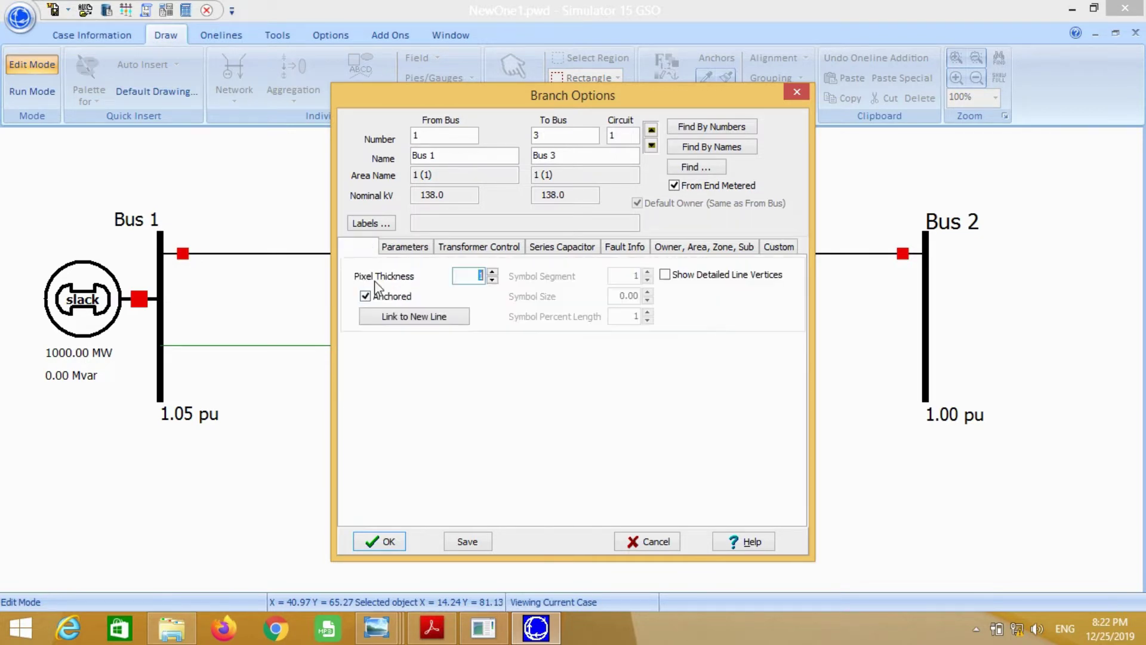
{"action": "left_click", "coordinate": [493, 272]}
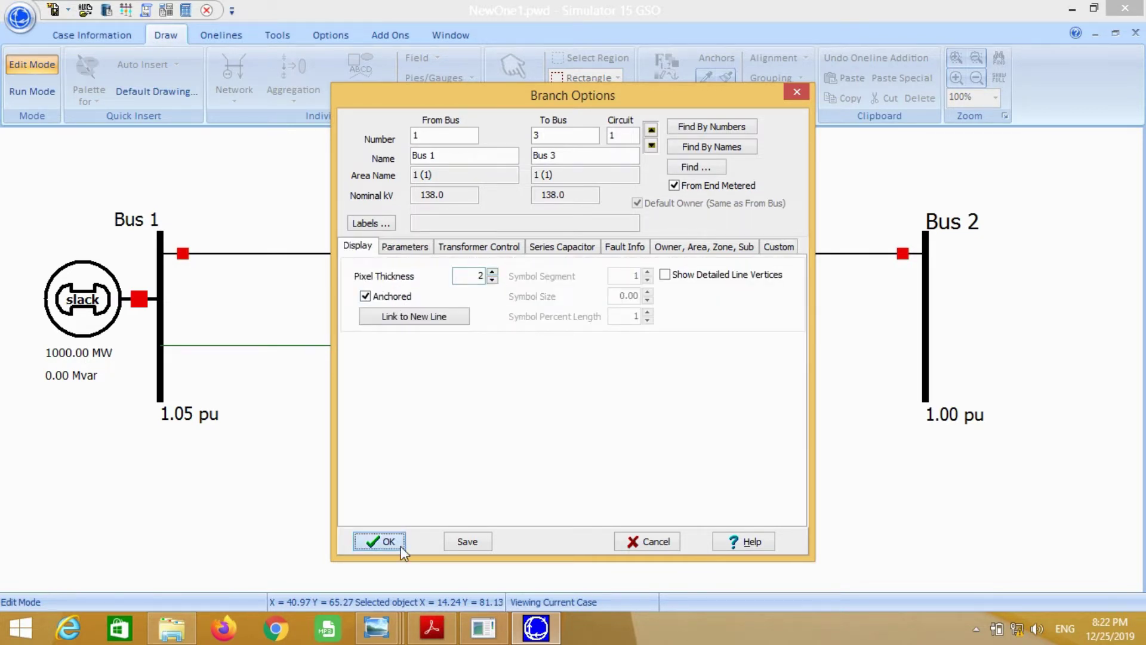
{"action": "left_click", "coordinate": [399, 539]}
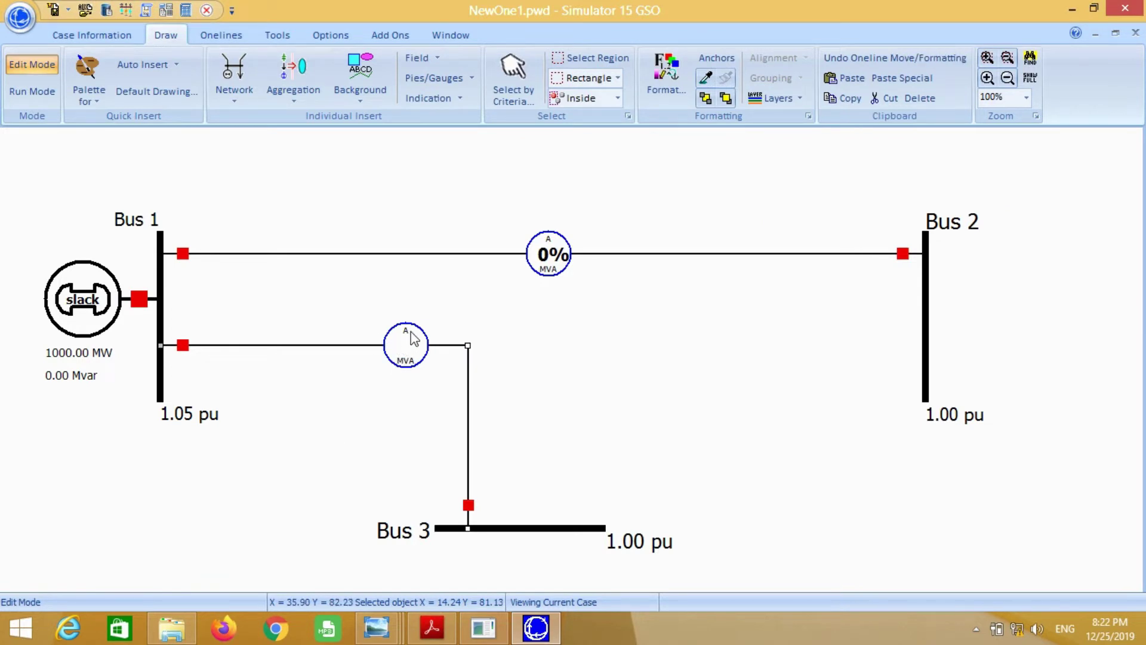
- Shift the Bus 1–Bus 3 pie chart left and confirm its settings
{"action": "left_click_drag", "start_coordinate": [418, 337], "coordinate": [401, 336]}
{"action": "double_click", "coordinate": [394, 342]}
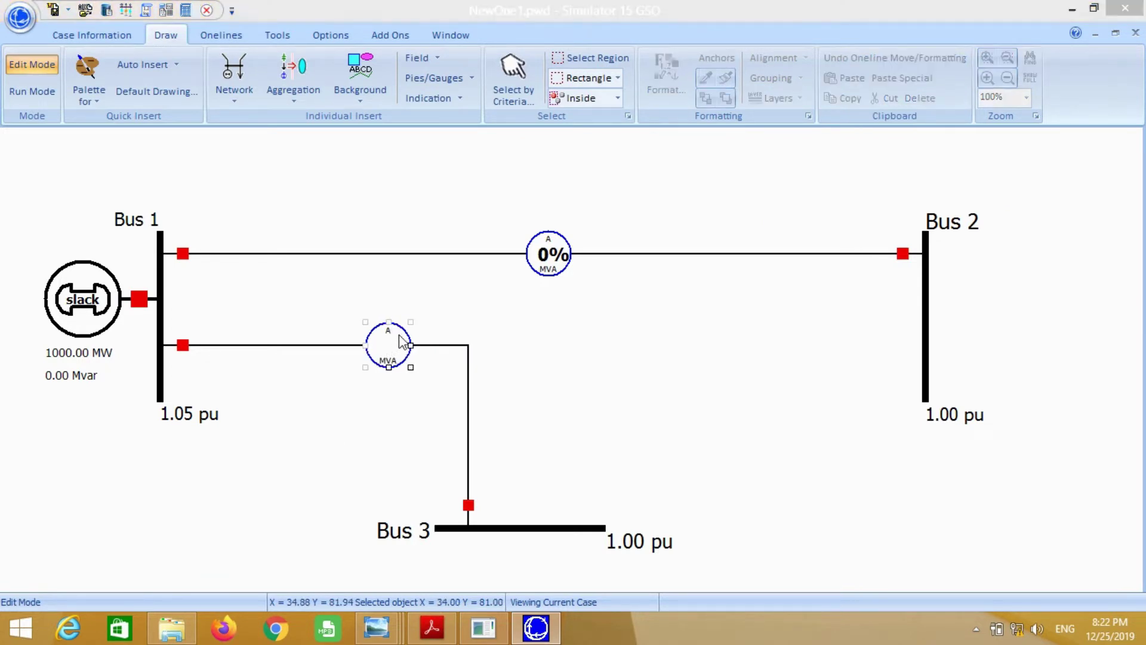
{"action": "left_click", "coordinate": [449, 455]}
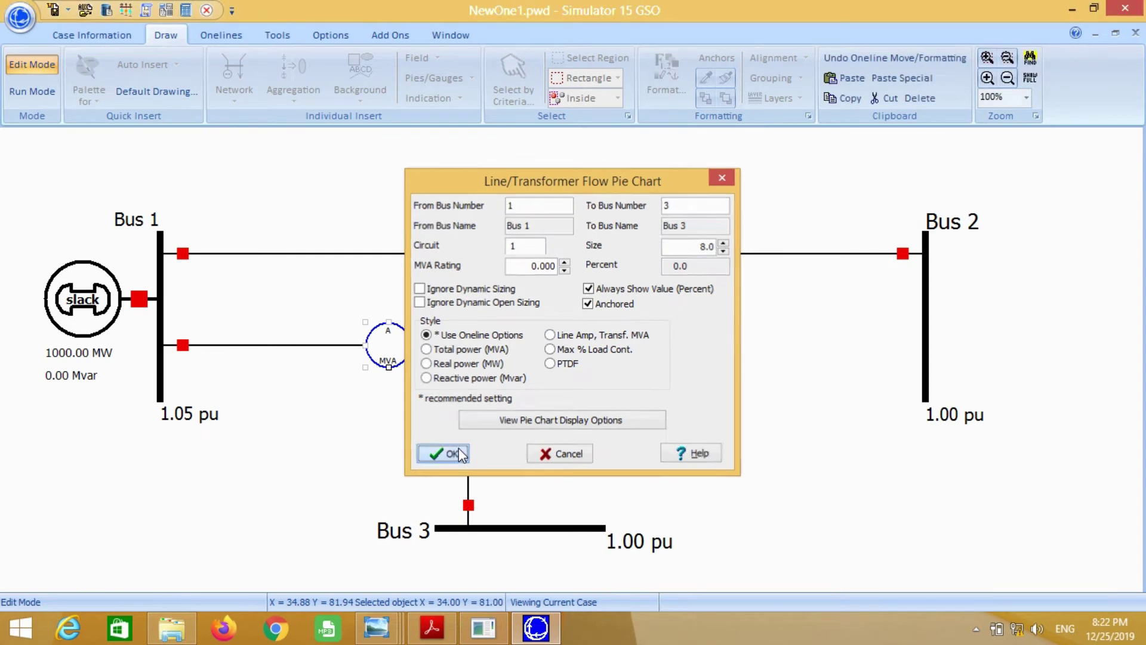
{"action": "left_click", "coordinate": [234, 81]}
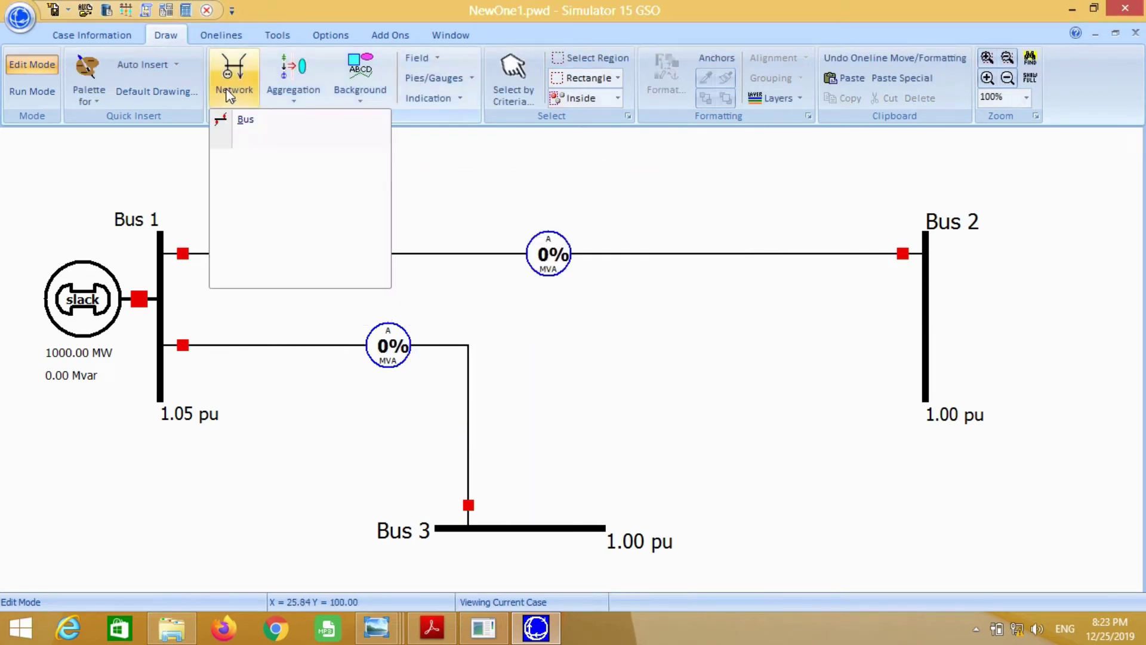
- Draw a bent Bus 3–Bus 2 line with R 0.0125 and X 0.025 pu
{"action": "left_click", "coordinate": [267, 199]}
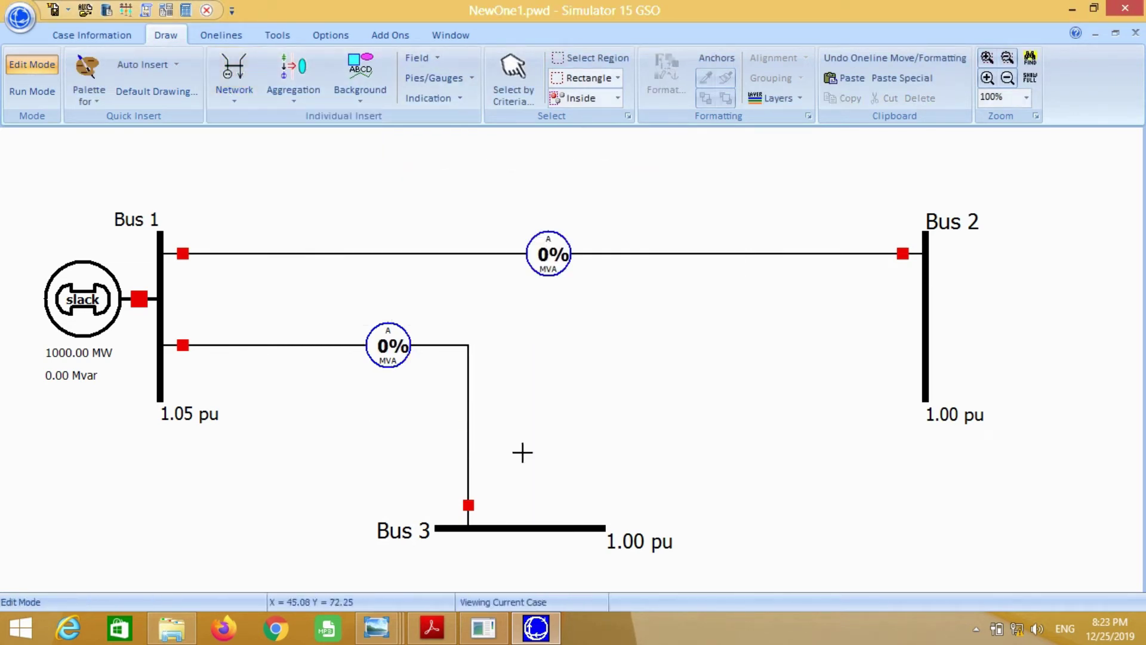
{"action": "left_click", "coordinate": [572, 528]}
{"action": "left_click", "coordinate": [572, 346]}
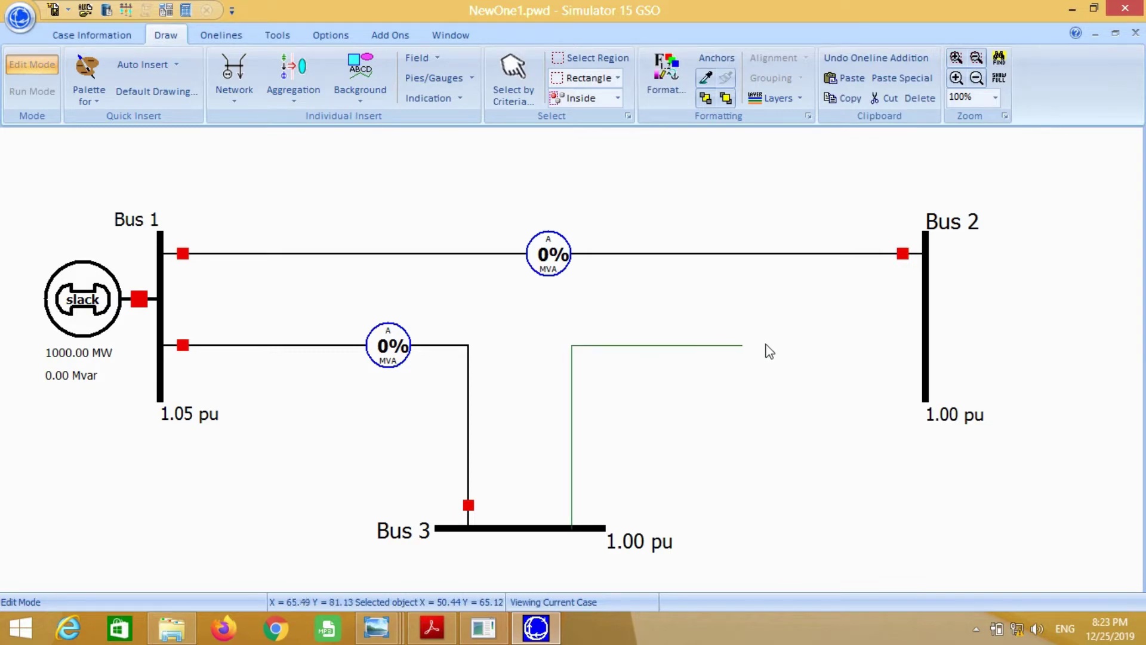
{"action": "double_click", "coordinate": [928, 352]}
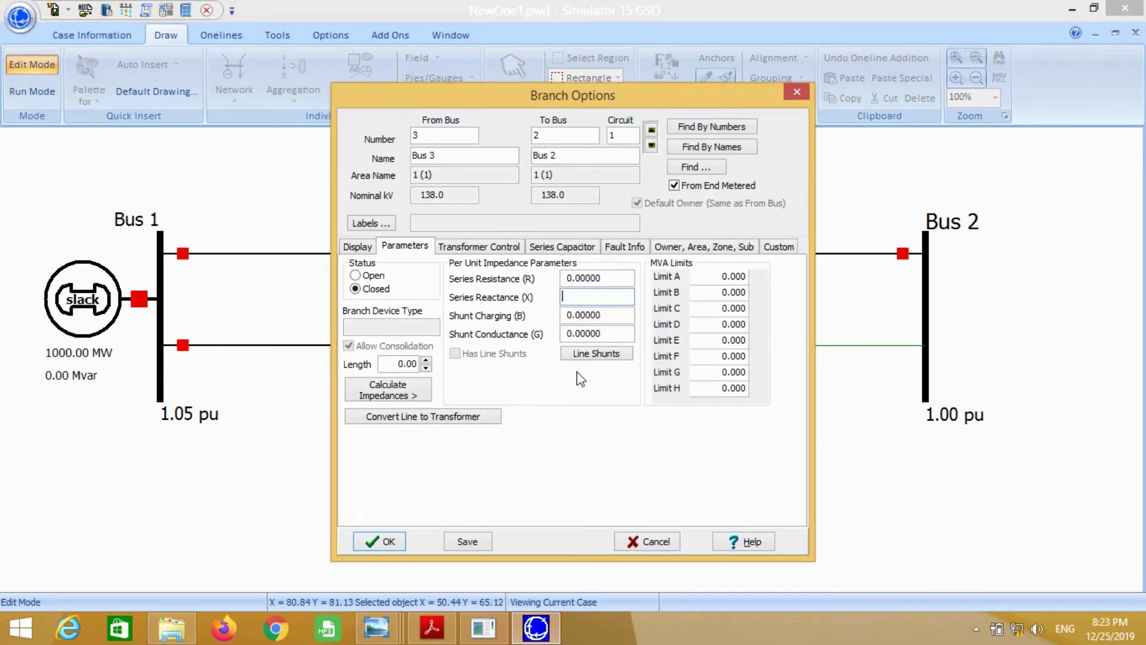
{"action": "left_click", "coordinate": [432, 627]}
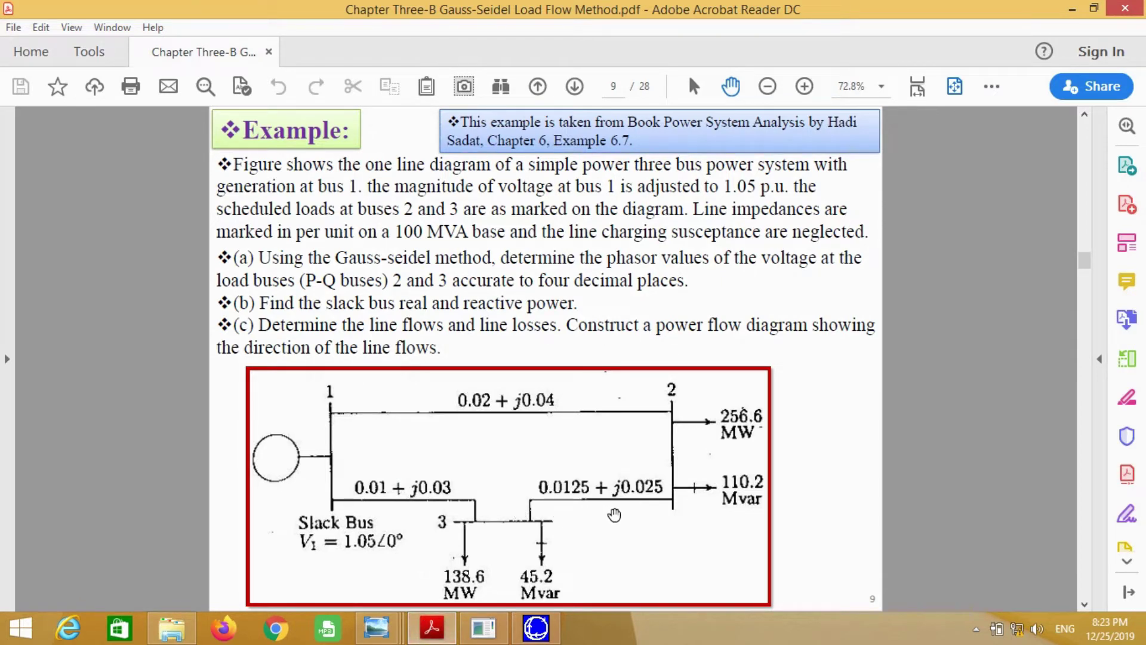
{"action": "left_click", "coordinate": [535, 627]}
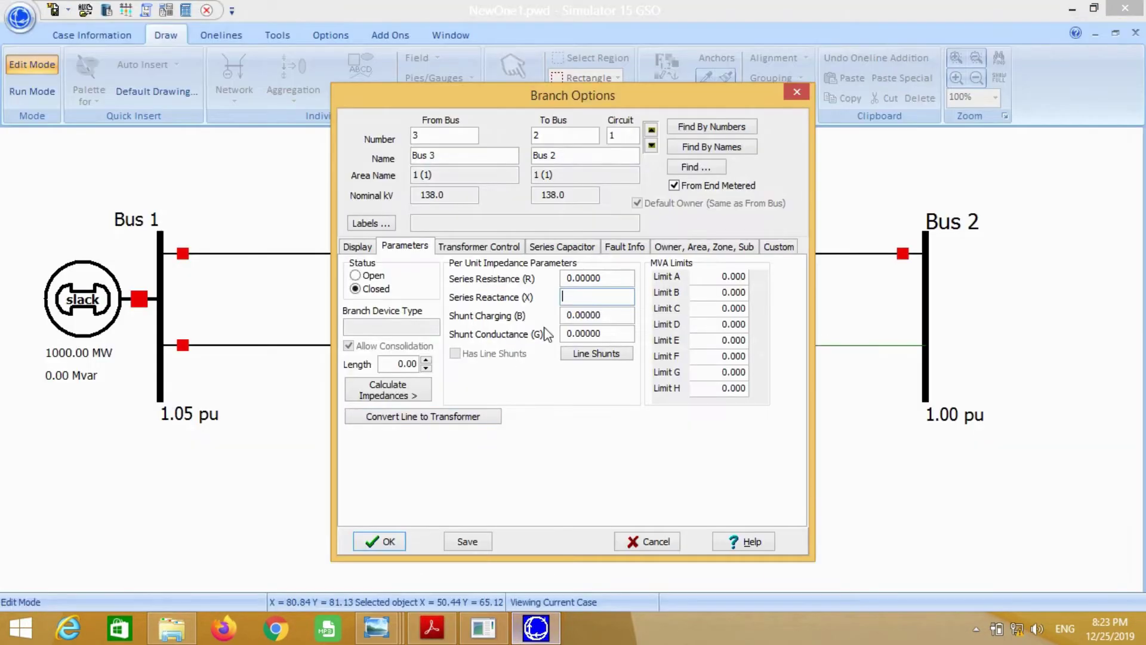
{"action": "double_click", "coordinate": [563, 298]}
{"action": "key", "text": "BackSpace"}
{"action": "left_click", "coordinate": [357, 247]}
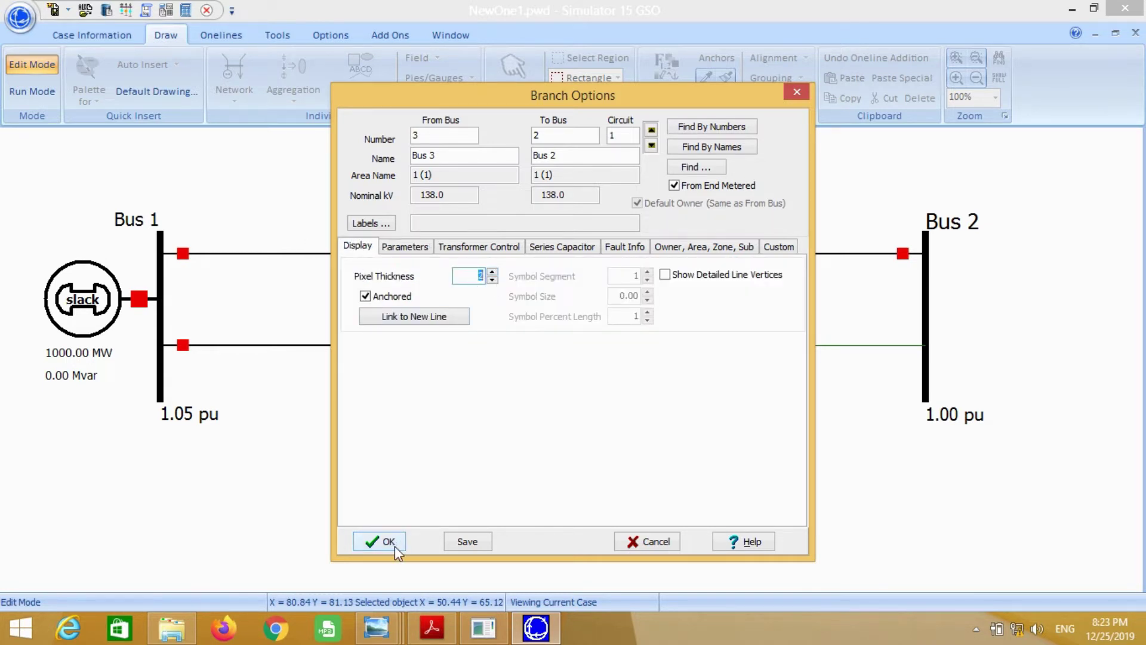
{"action": "left_click", "coordinate": [388, 542]}
- Set the Bus 3–Bus 2 pie chart to always show its percent value
{"action": "double_click", "coordinate": [654, 347]}
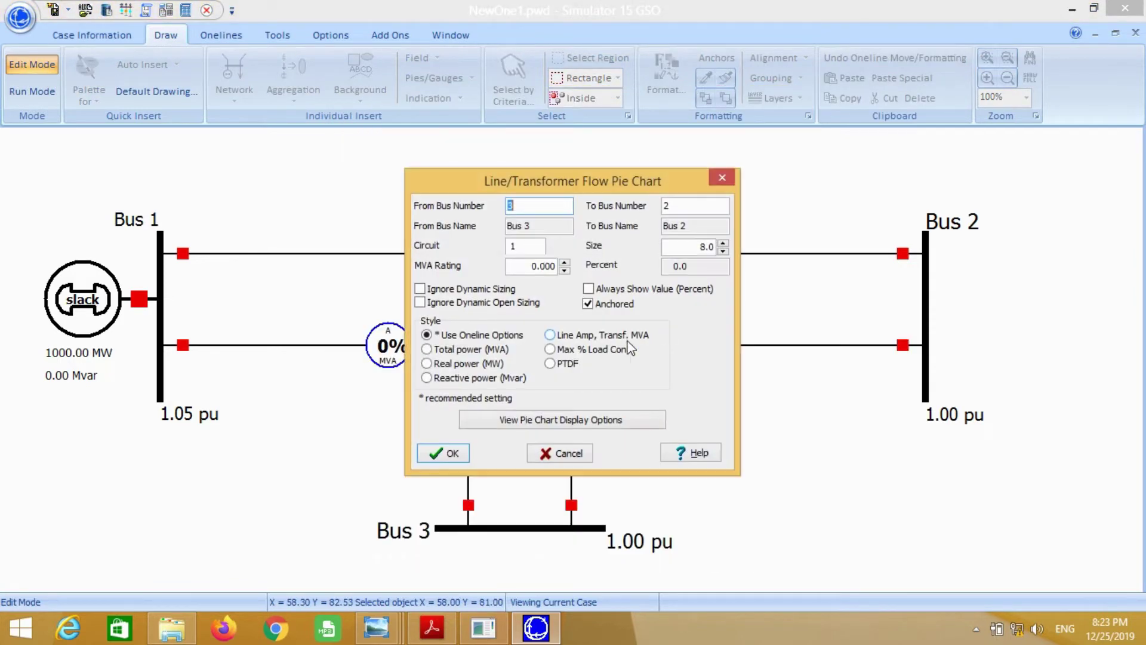
{"action": "left_click", "coordinate": [588, 289]}
{"action": "left_click", "coordinate": [431, 460]}
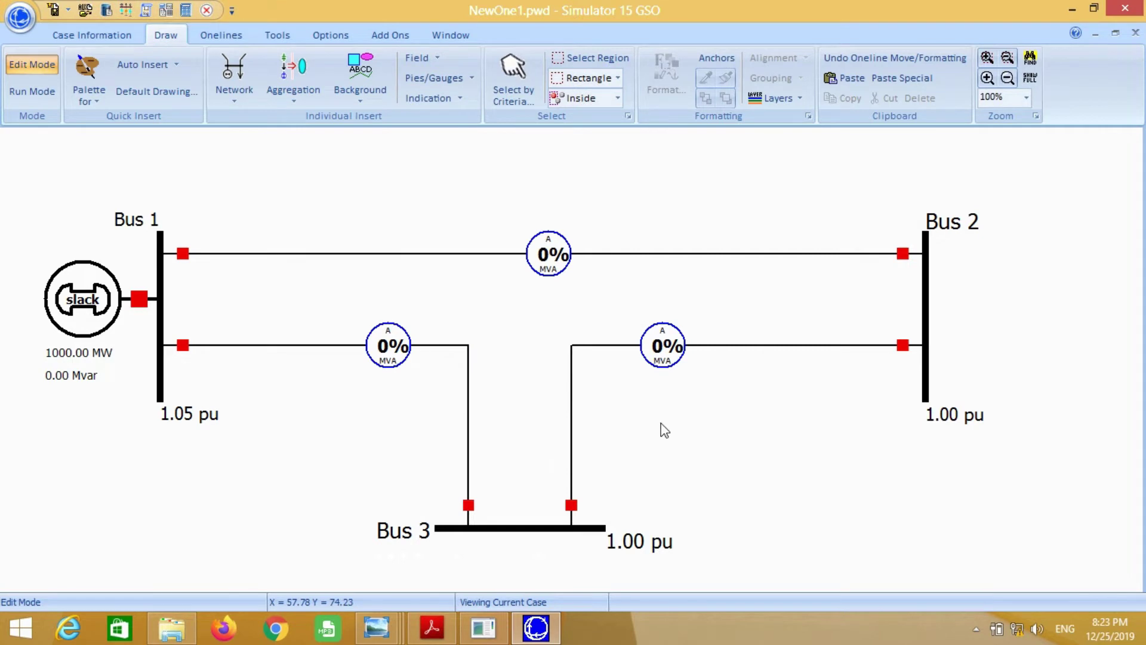
{"action": "left_click", "coordinate": [234, 84]}
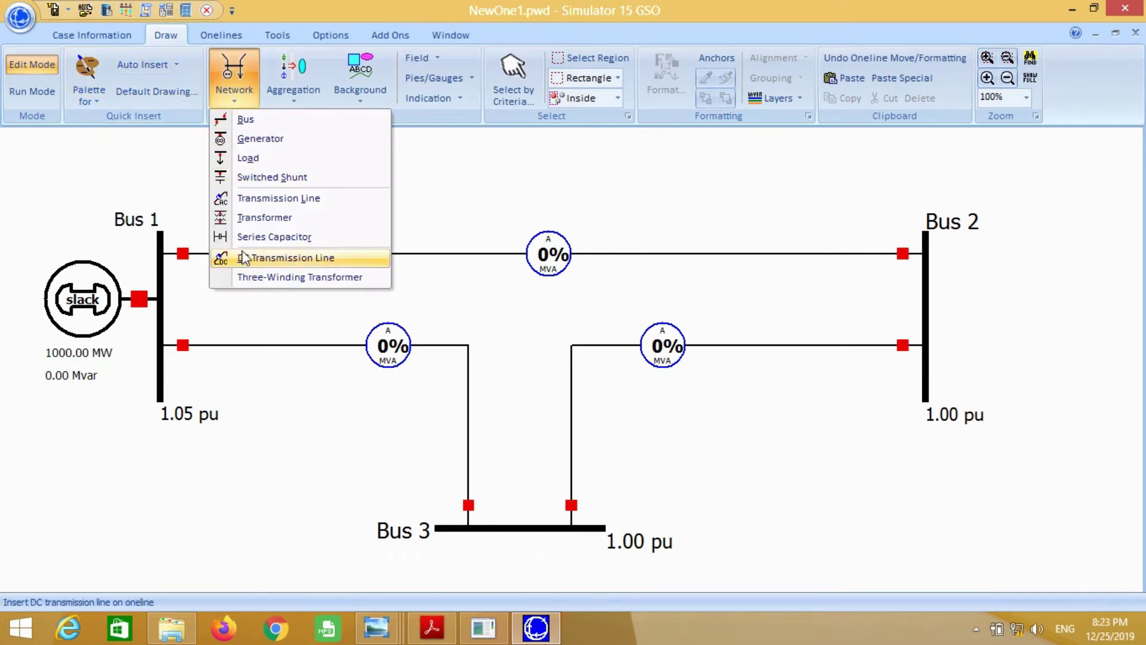
- Add a load on Bus 2 using the textbook's values, 256.6 MW and 110.2 Mvar
{"action": "left_click", "coordinate": [245, 157]}
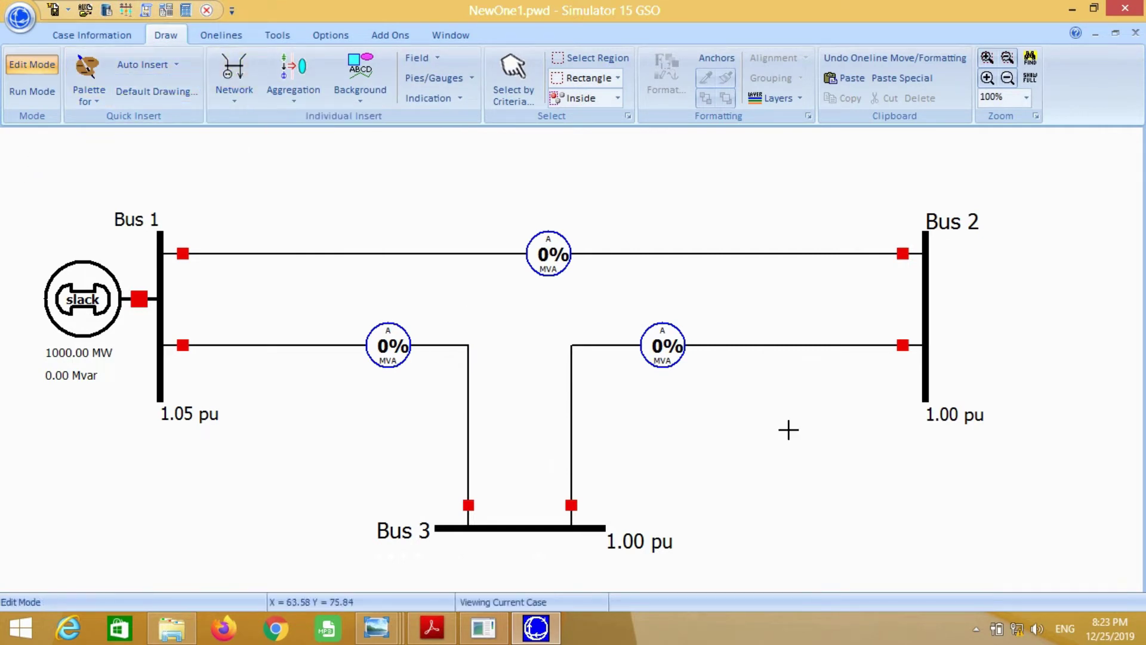
{"action": "left_click", "coordinate": [932, 307]}
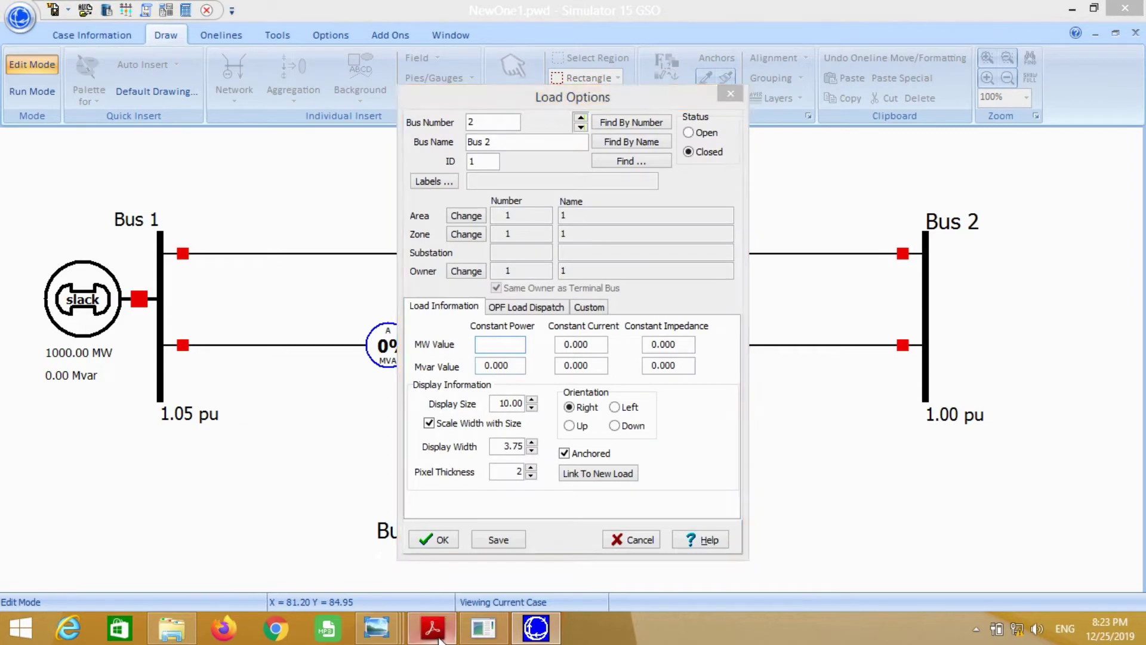
{"action": "left_click", "coordinate": [432, 627]}
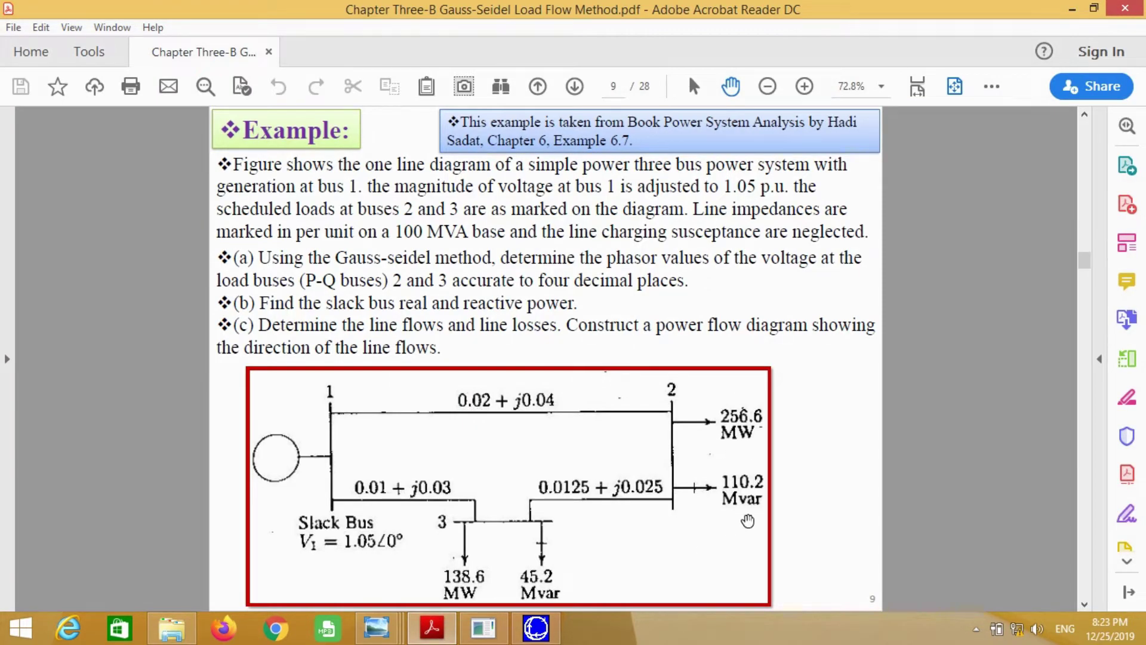
{"action": "left_click", "coordinate": [536, 627]}
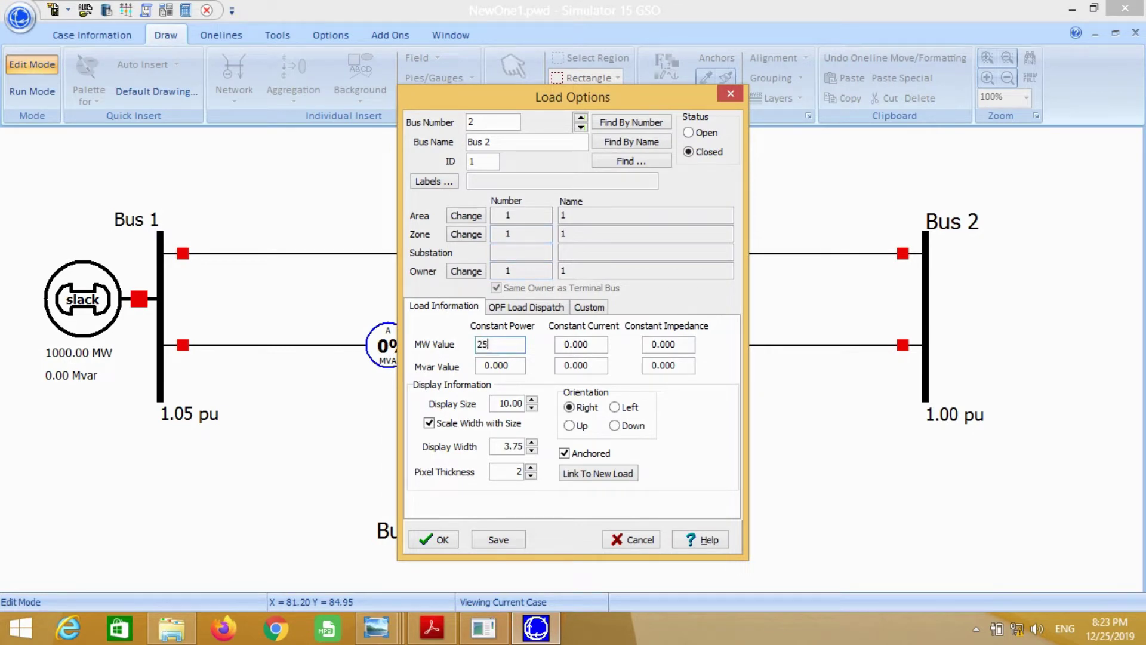
{"action": "left_click", "coordinate": [484, 364]}
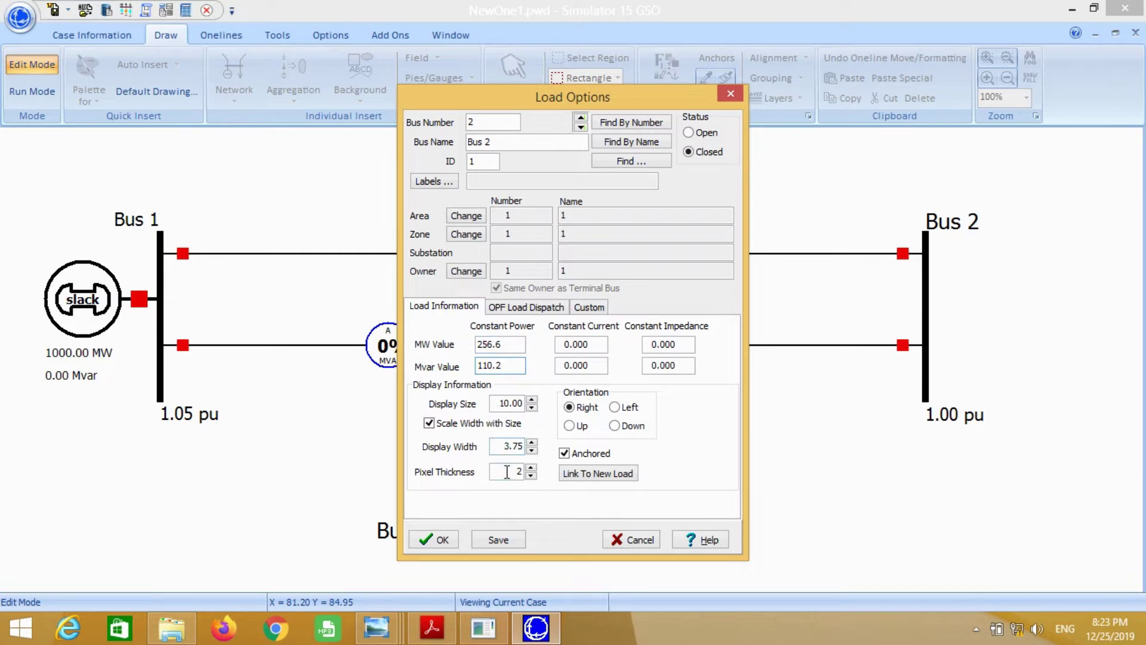
- Place the Bus 2 load and show its MW reading with two decimals as 256.60 MW
{"action": "left_click", "coordinate": [441, 539]}
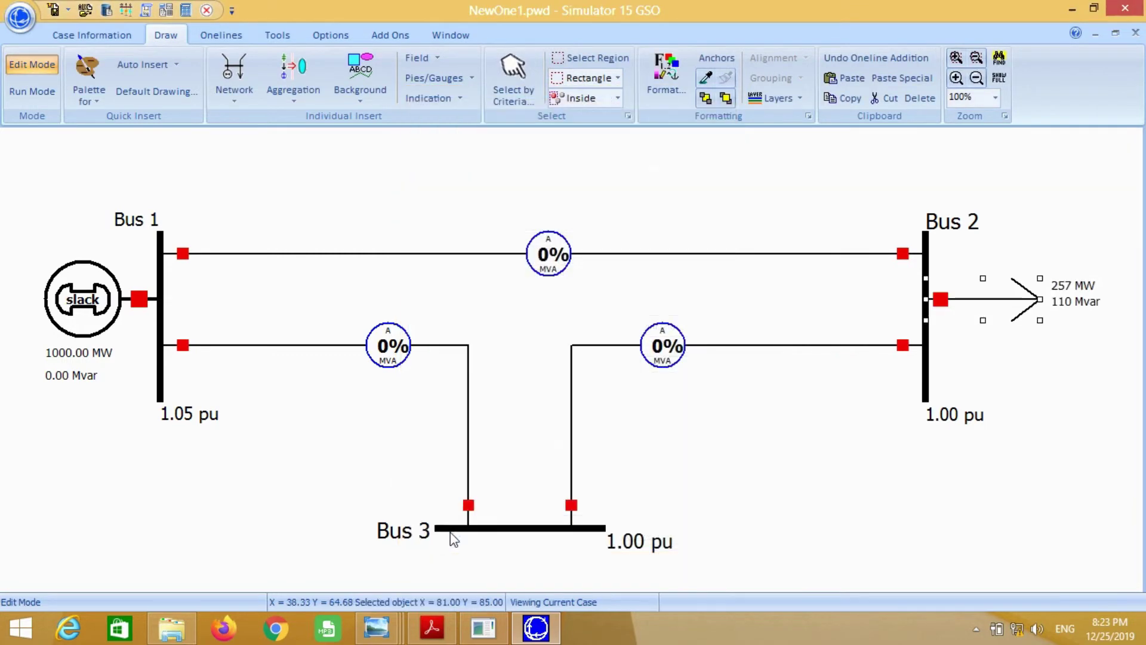
{"action": "double_click", "coordinate": [1077, 292]}
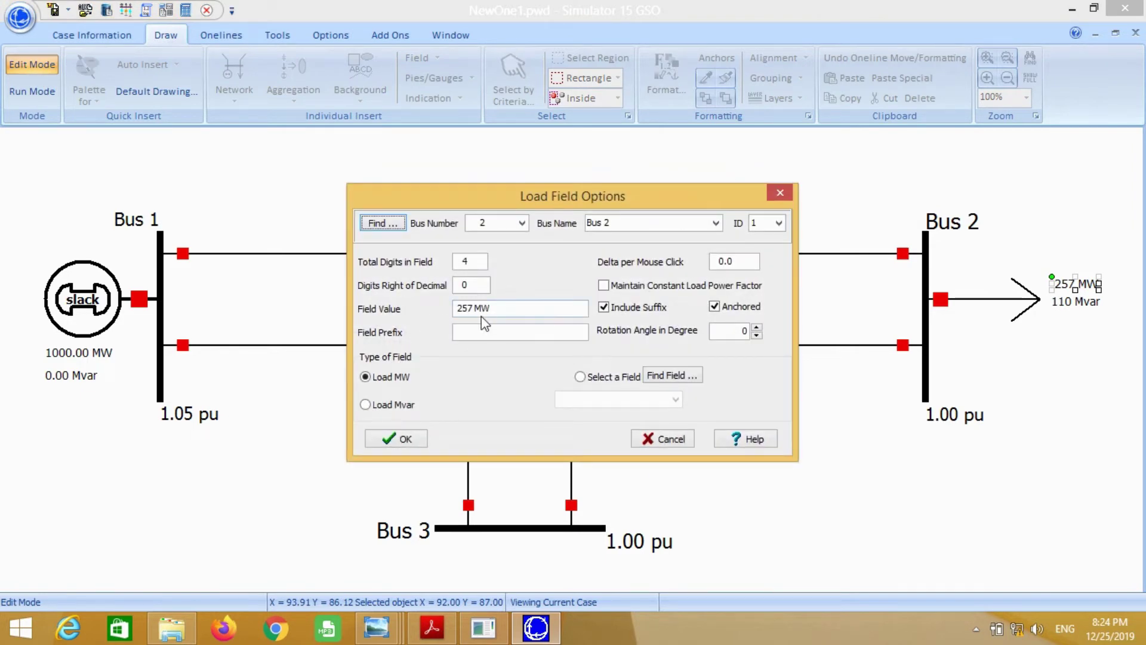
{"action": "left_click", "coordinate": [477, 287]}
{"action": "key", "text": "BackSpace"}
{"action": "type", "text": "2"}
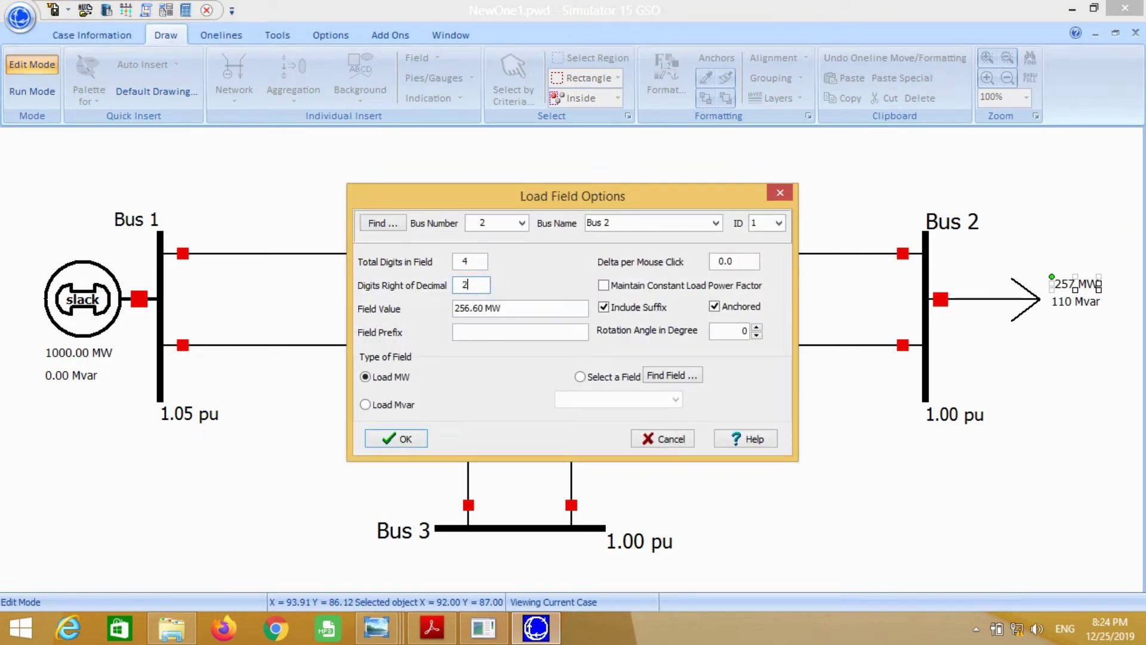
{"action": "key", "text": "Return"}
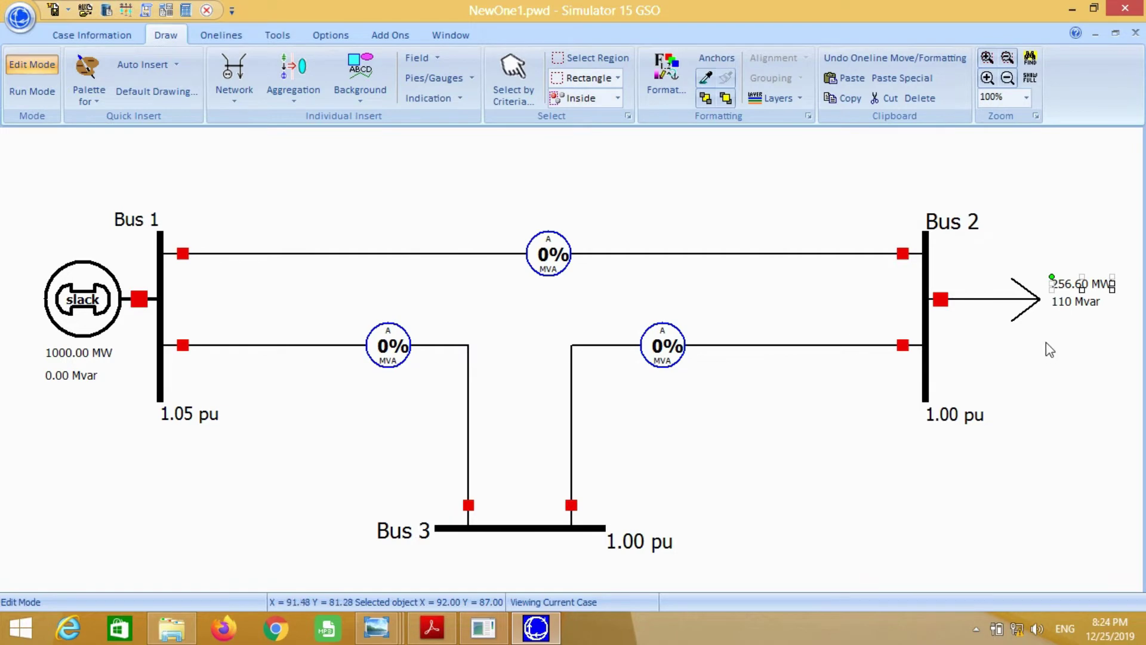
- Show the Bus 2 load's Mvar reading with two decimals as 110.20 Mvar
{"action": "double_click", "coordinate": [1071, 306]}
{"action": "left_click", "coordinate": [480, 282]}
{"action": "type", "text": "2"}
{"action": "key", "text": "Return"}
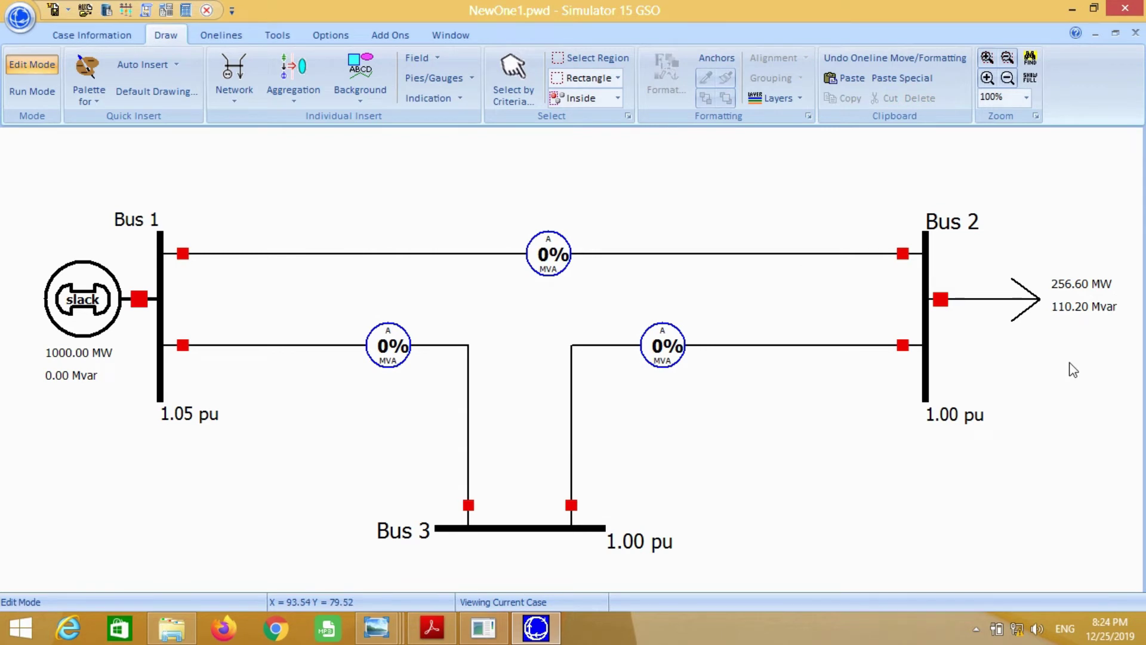
- Insert a new load on Bus 3, checking the example's load values in the PDF
{"action": "left_click", "coordinate": [254, 99]}
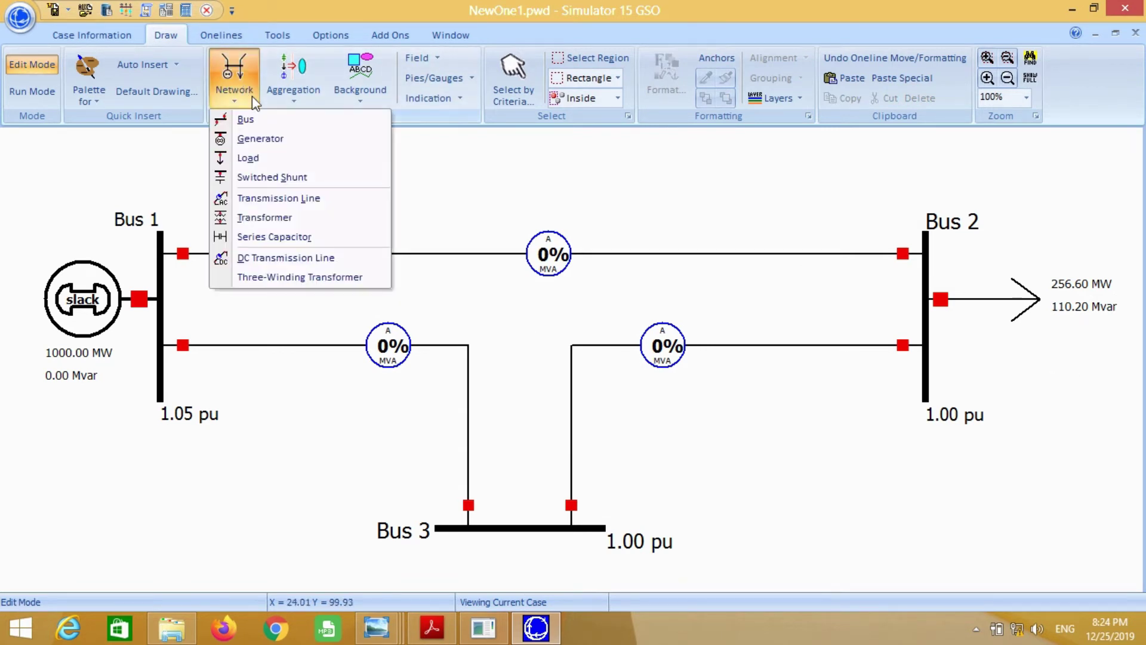
{"action": "left_click", "coordinate": [258, 161]}
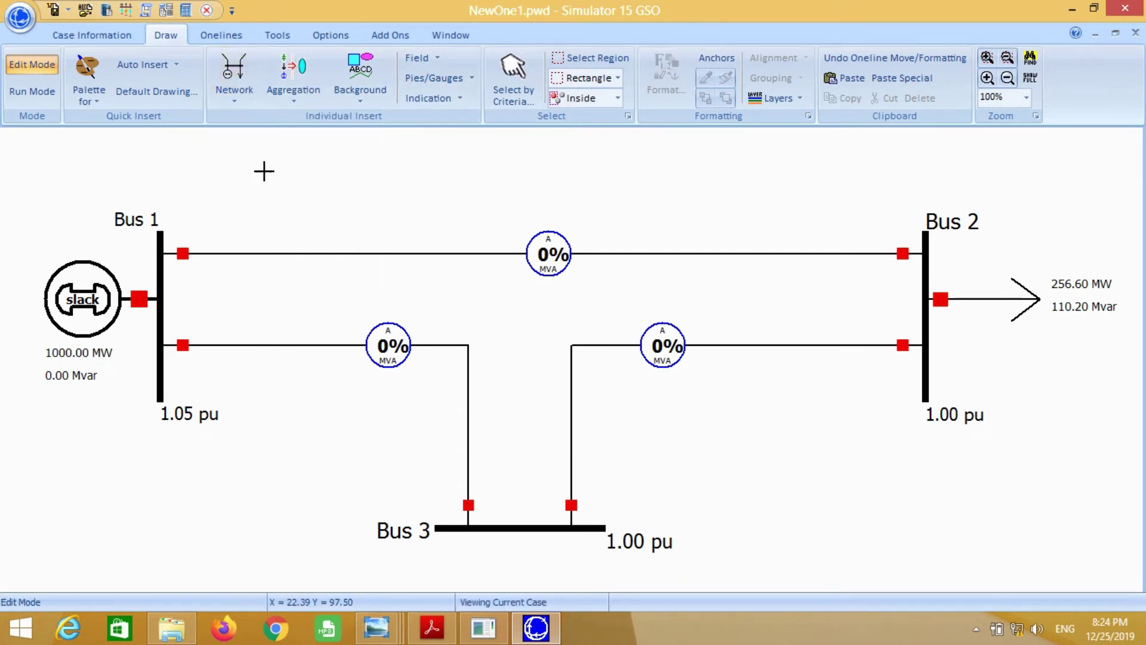
{"action": "left_click", "coordinate": [519, 529]}
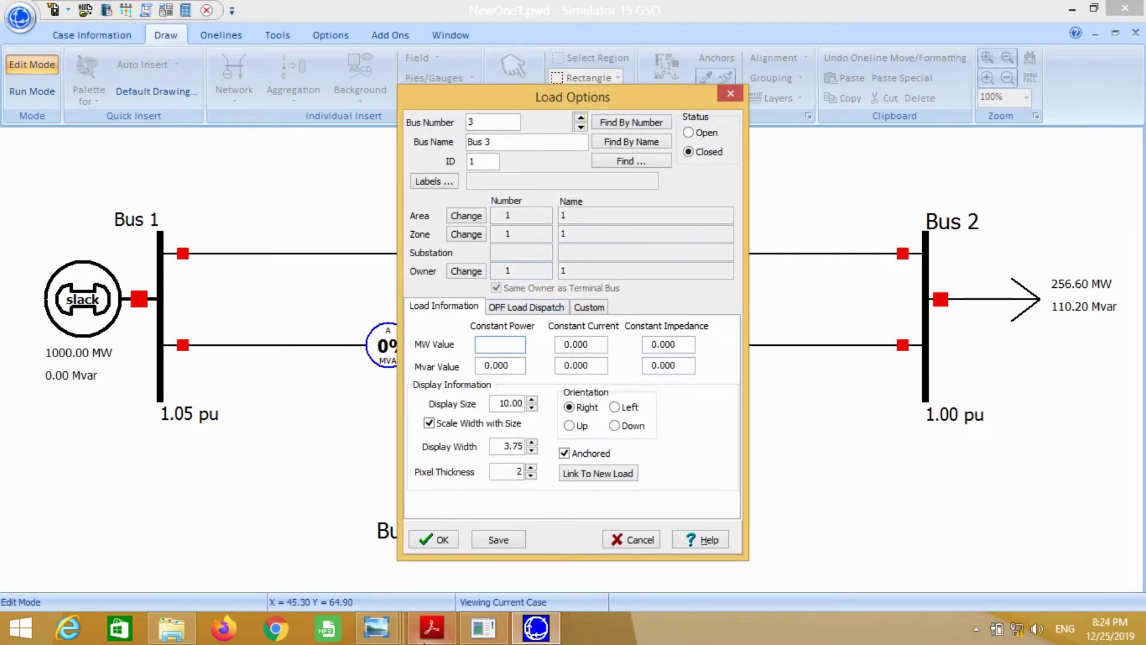
{"action": "left_click", "coordinate": [427, 636]}
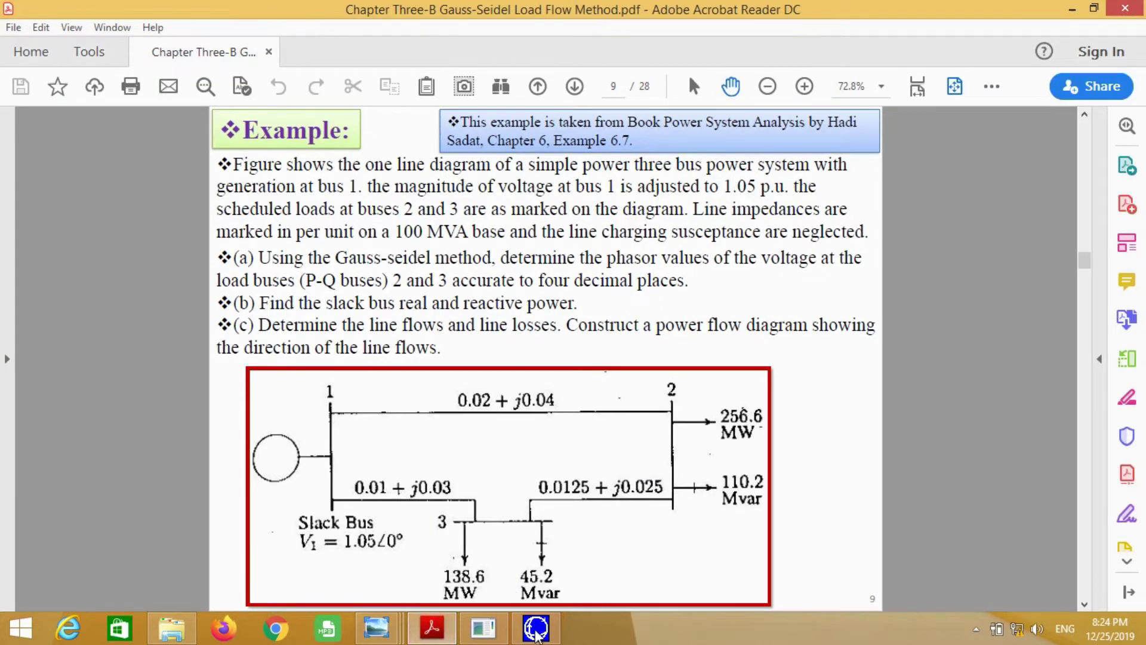
{"action": "left_click", "coordinate": [535, 632]}
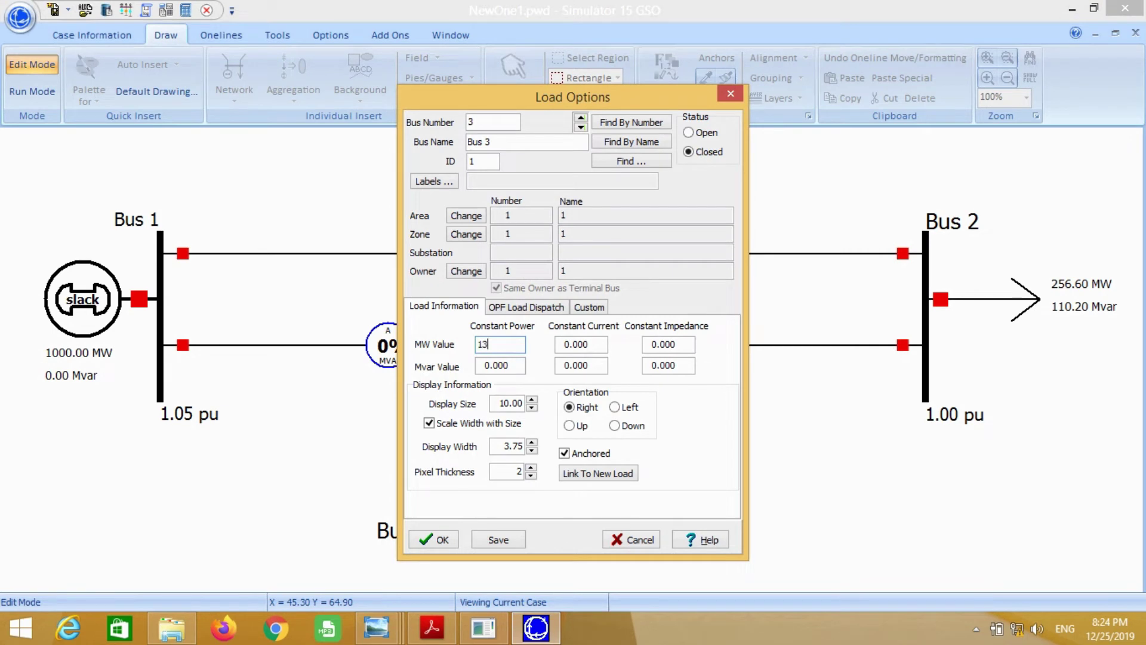
- Enter 138.6 MW and 45.2 Mvar for the Bus 3 load and confirm it
{"action": "left_click", "coordinate": [477, 366]}
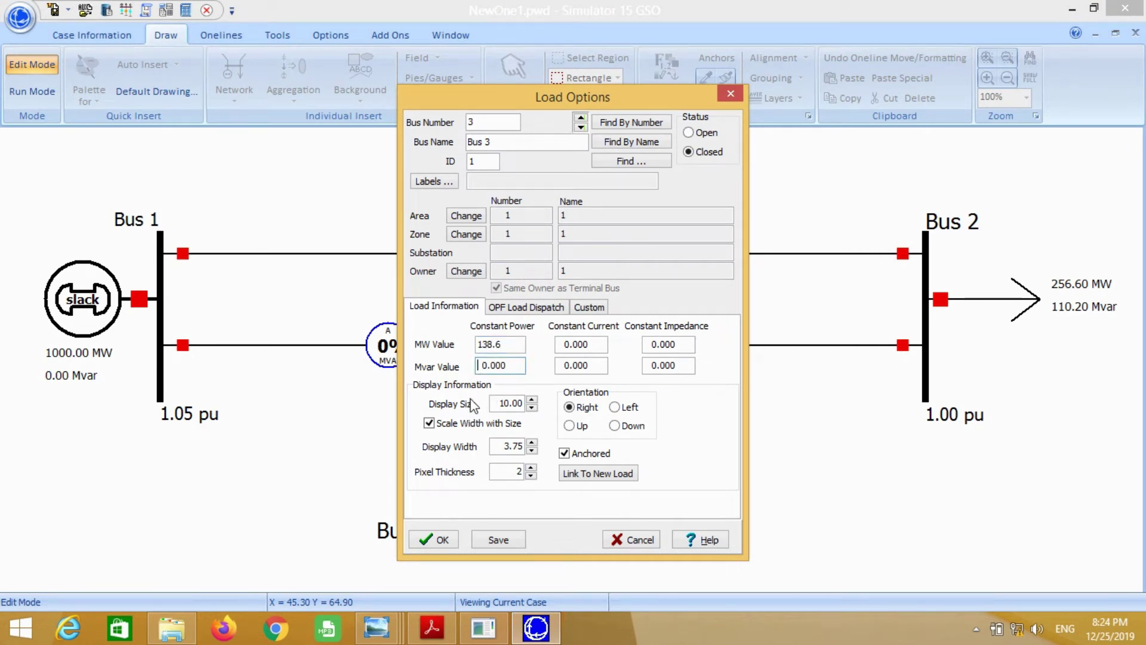
{"action": "type", "text": "45.2"}
{"action": "key", "text": "Return"}
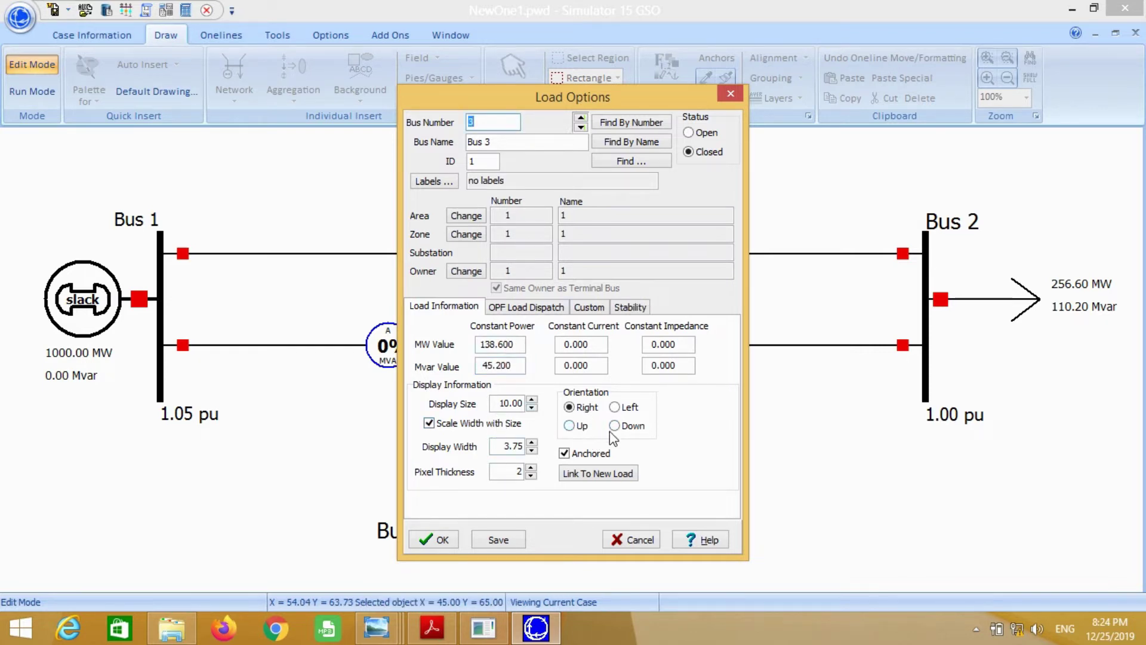
{"action": "left_click", "coordinate": [442, 540]}
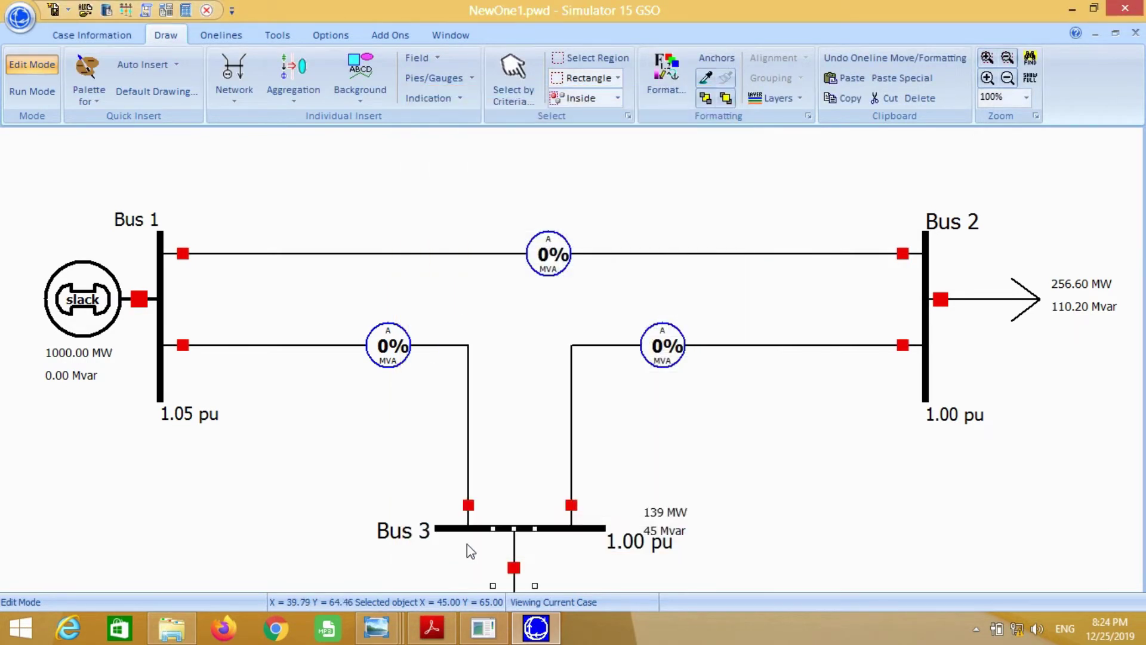
{"action": "left_click", "coordinate": [764, 522]}
{"action": "scroll", "coordinate": [754, 401], "scroll_direction": "down", "scroll_amount": 1}
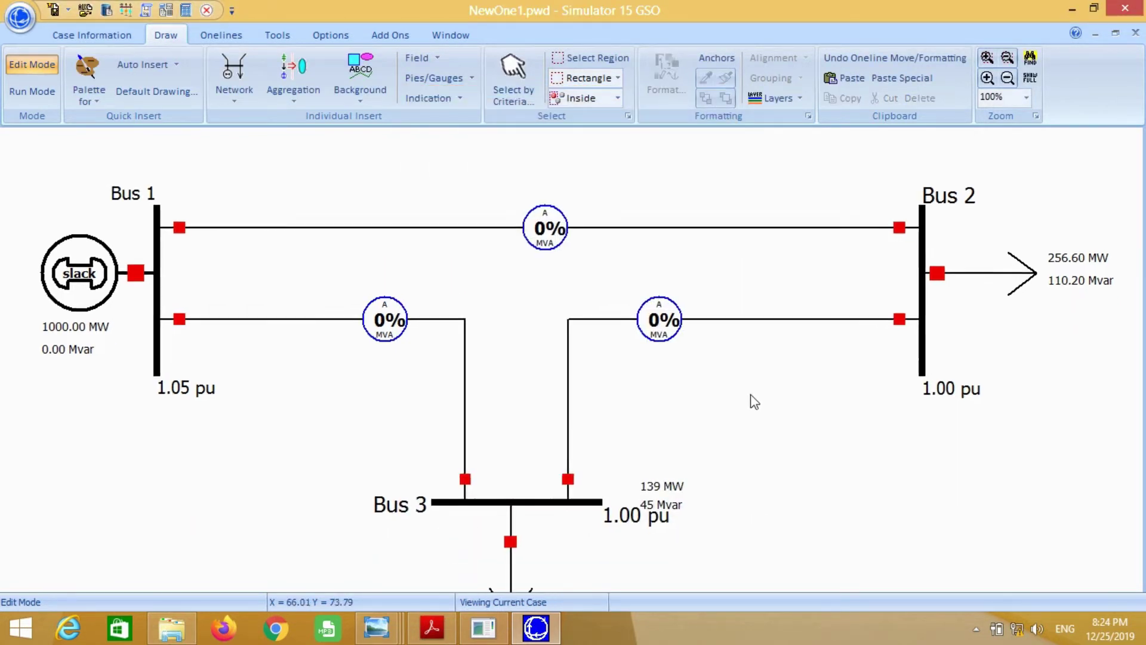
{"action": "scroll", "coordinate": [754, 401], "scroll_direction": "down", "scroll_amount": 1}
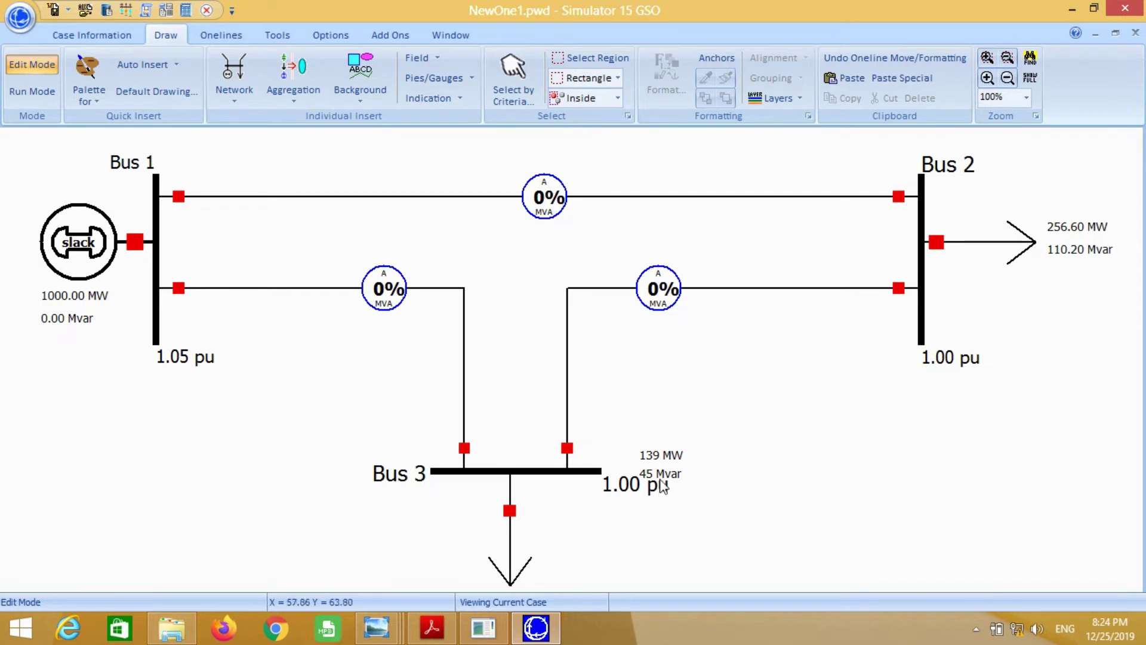
- Move the Bus 3 load labels beside its arrow and show the MW reading as 138.60 MW
{"action": "left_click", "coordinate": [667, 459]}
{"action": "left_click_drag", "start_coordinate": [668, 459], "coordinate": [580, 552]}
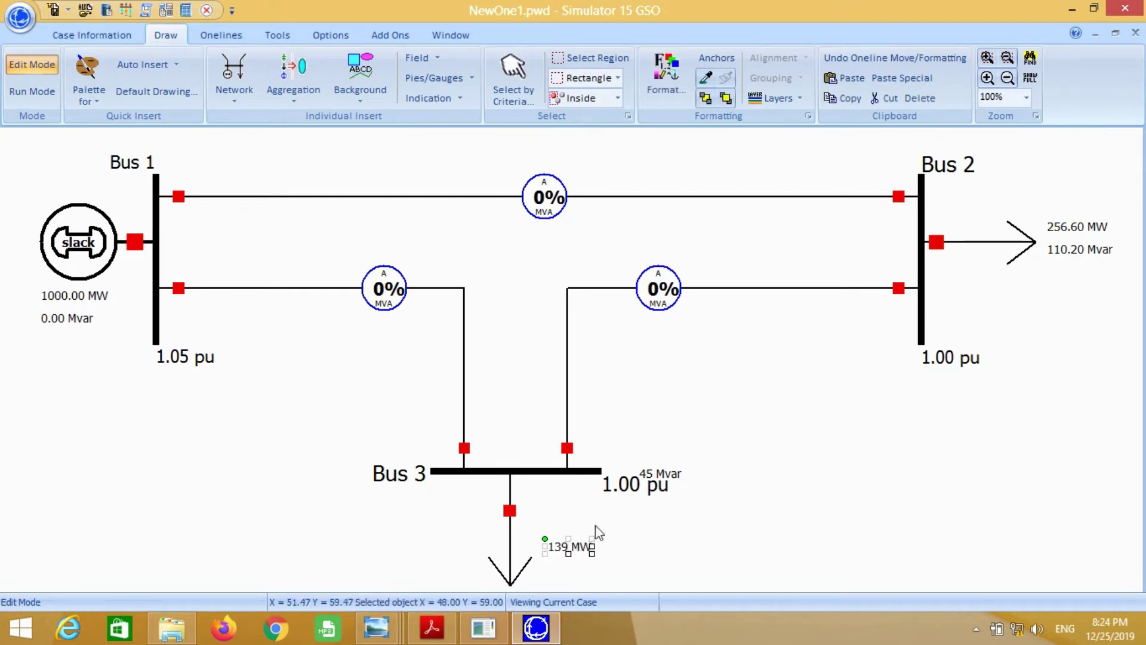
{"action": "left_click_drag", "start_coordinate": [661, 476], "coordinate": [570, 571]}
{"action": "double_click", "coordinate": [571, 548]}
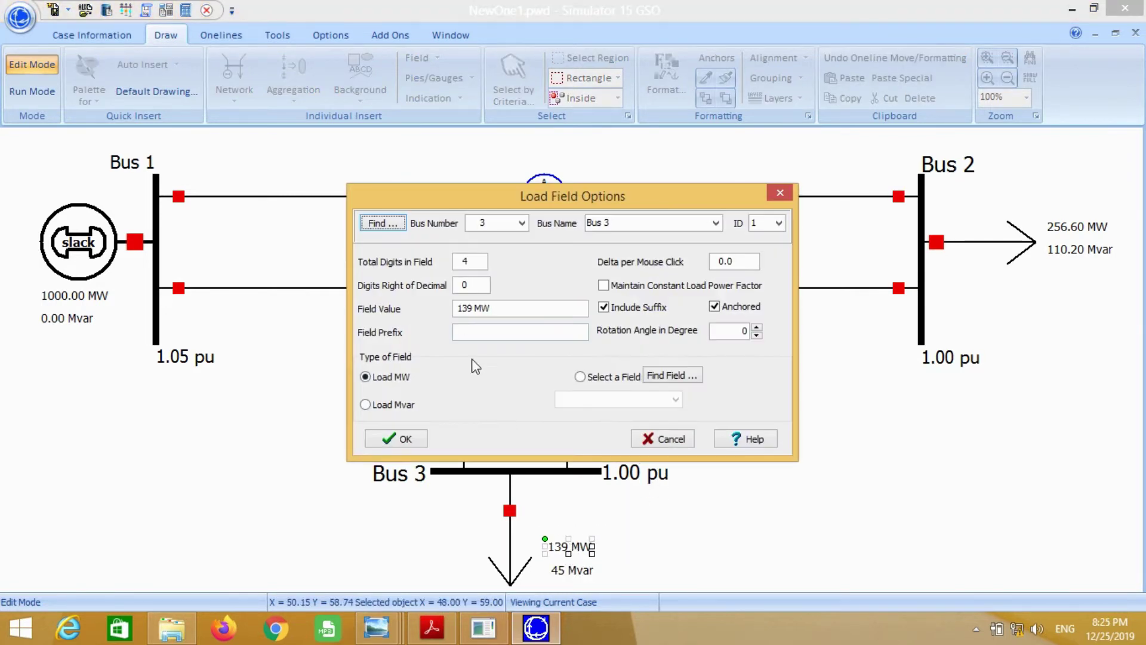
{"action": "double_click", "coordinate": [472, 287]}
{"action": "type", "text": "2"}
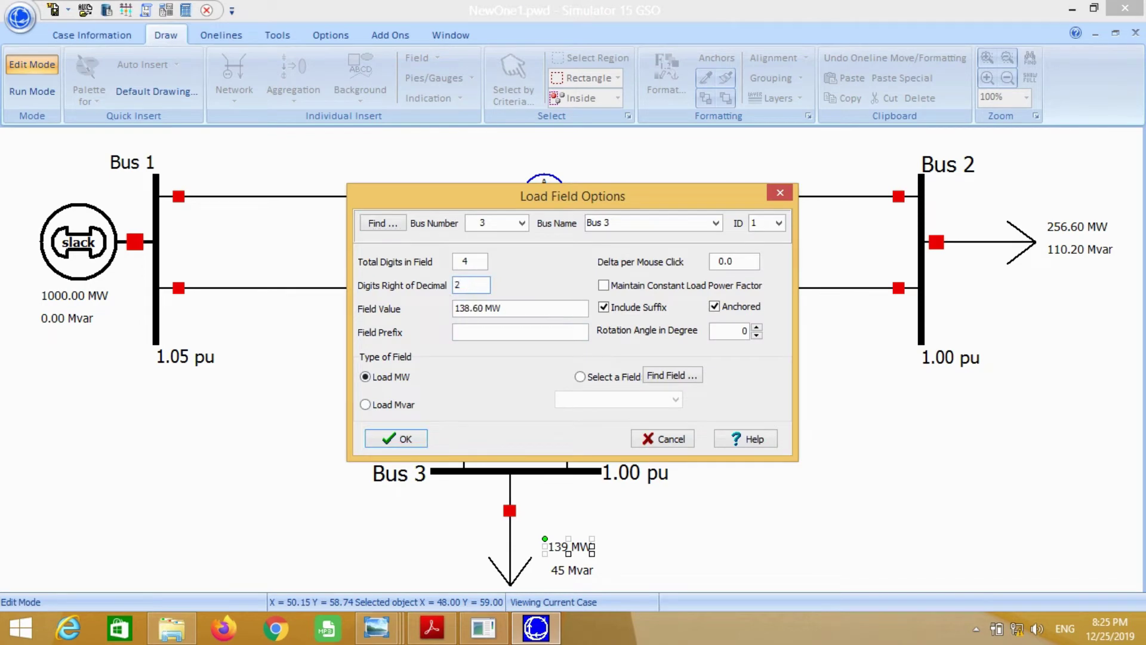
{"action": "left_click", "coordinate": [395, 438]}
- Show the Bus 3 Mvar reading as 45.20 Mvar and switch the case to Run Mode
{"action": "left_click", "coordinate": [577, 573]}
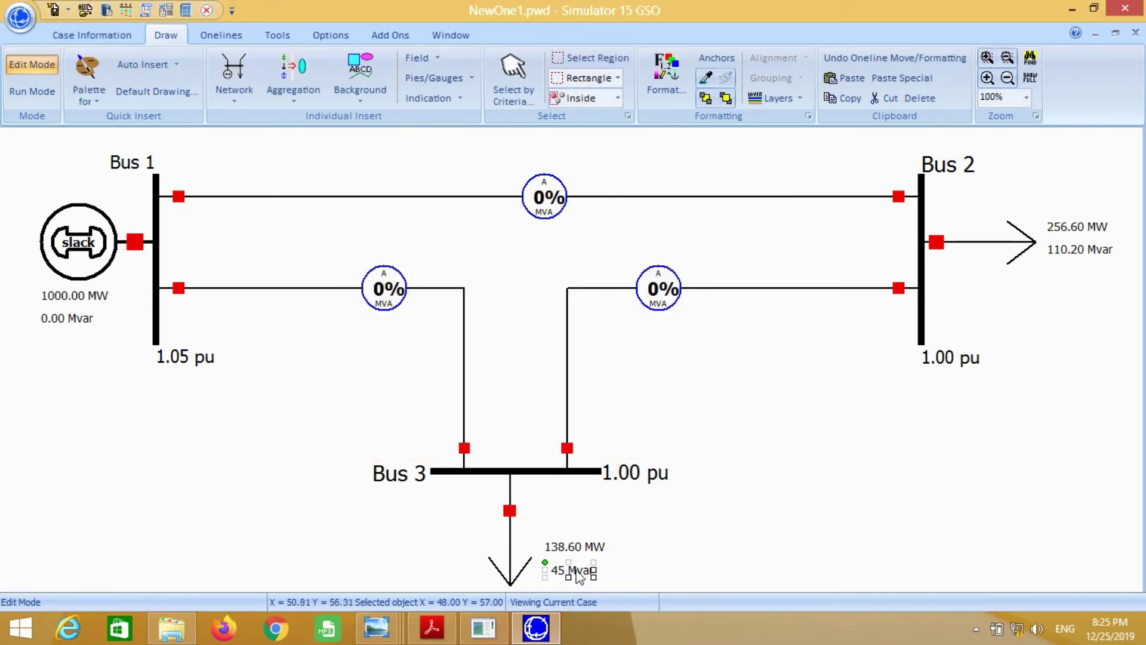
{"action": "double_click", "coordinate": [577, 573]}
{"action": "double_click", "coordinate": [456, 286]}
{"action": "type", "text": "2"}
{"action": "key", "text": "Return"}
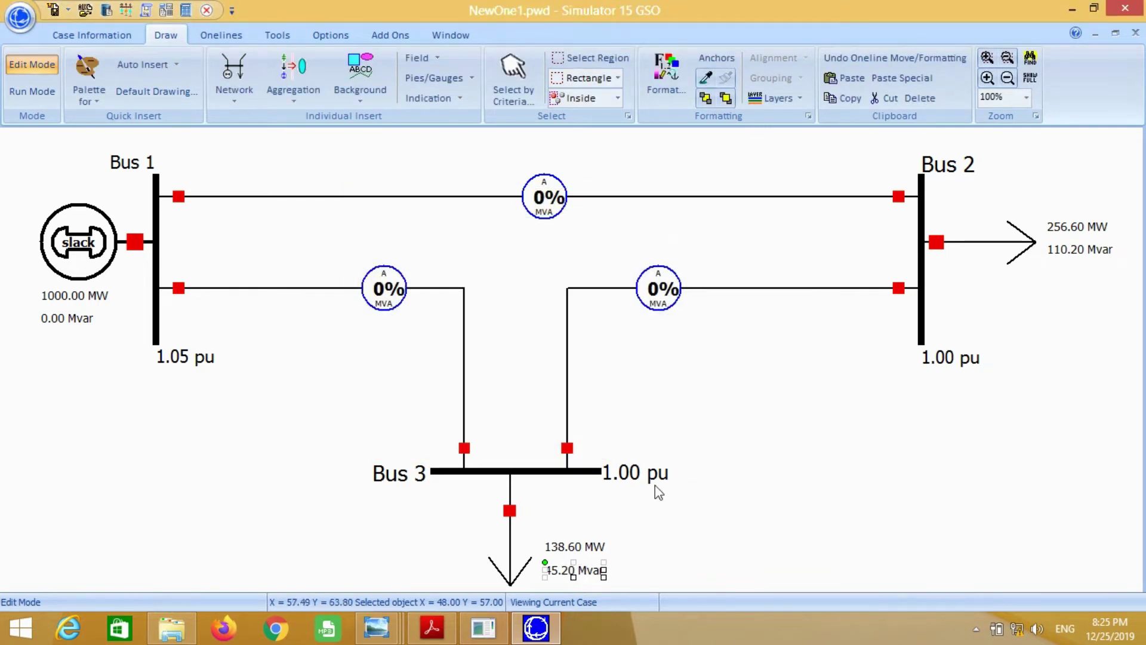
{"action": "left_click", "coordinate": [680, 520]}
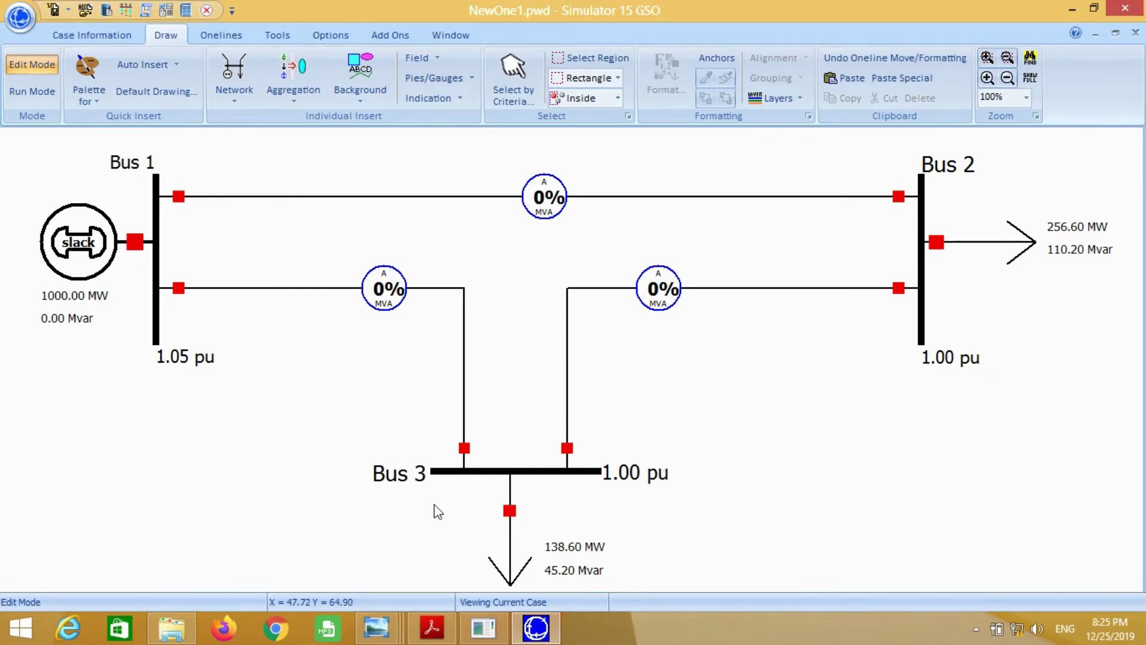
{"action": "left_click", "coordinate": [30, 93]}
- Solve the case with Solve Play, stop the animation, and return to Edit Mode
{"action": "left_click", "coordinate": [277, 34]}
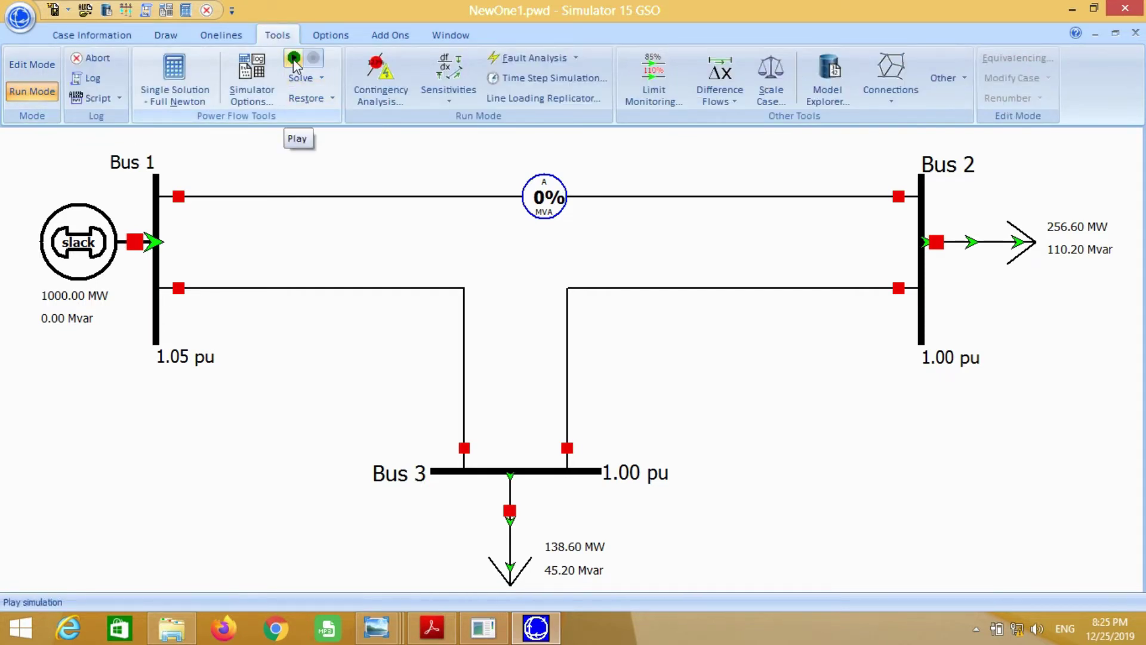
{"action": "left_click", "coordinate": [295, 60]}
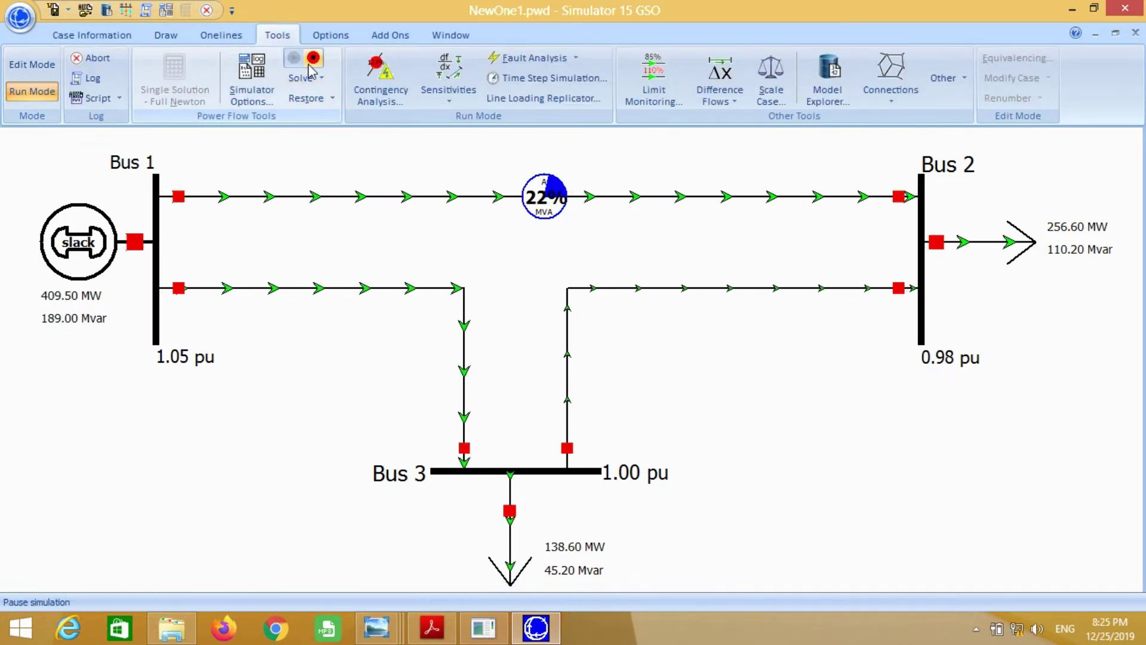
{"action": "left_click", "coordinate": [318, 58]}
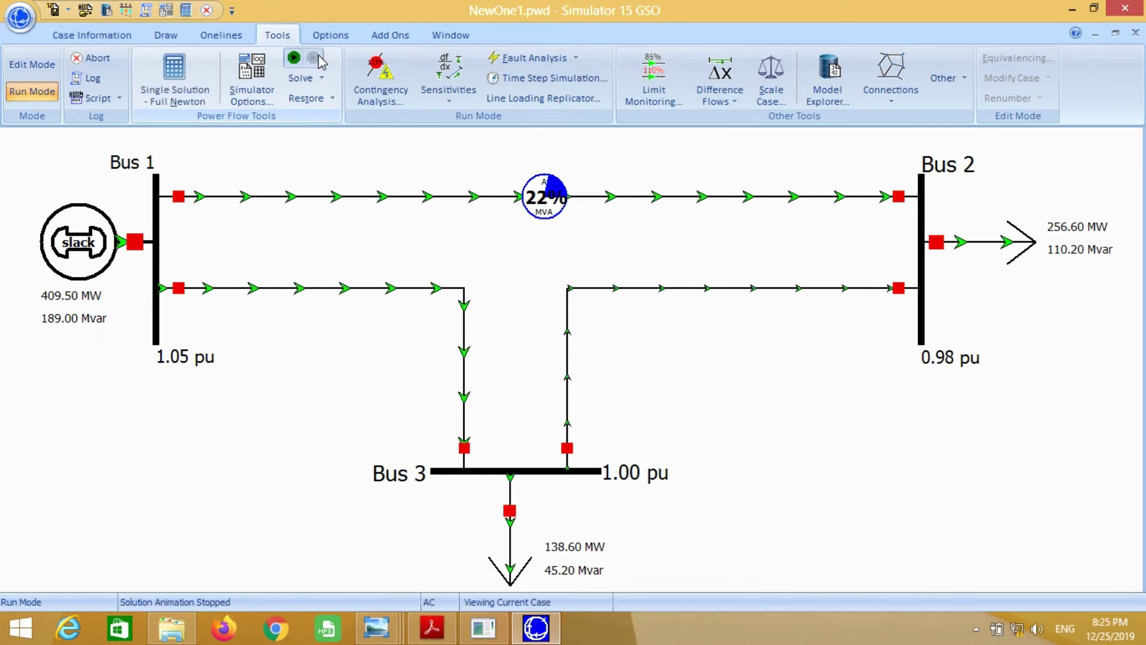
{"action": "left_click", "coordinate": [48, 73]}
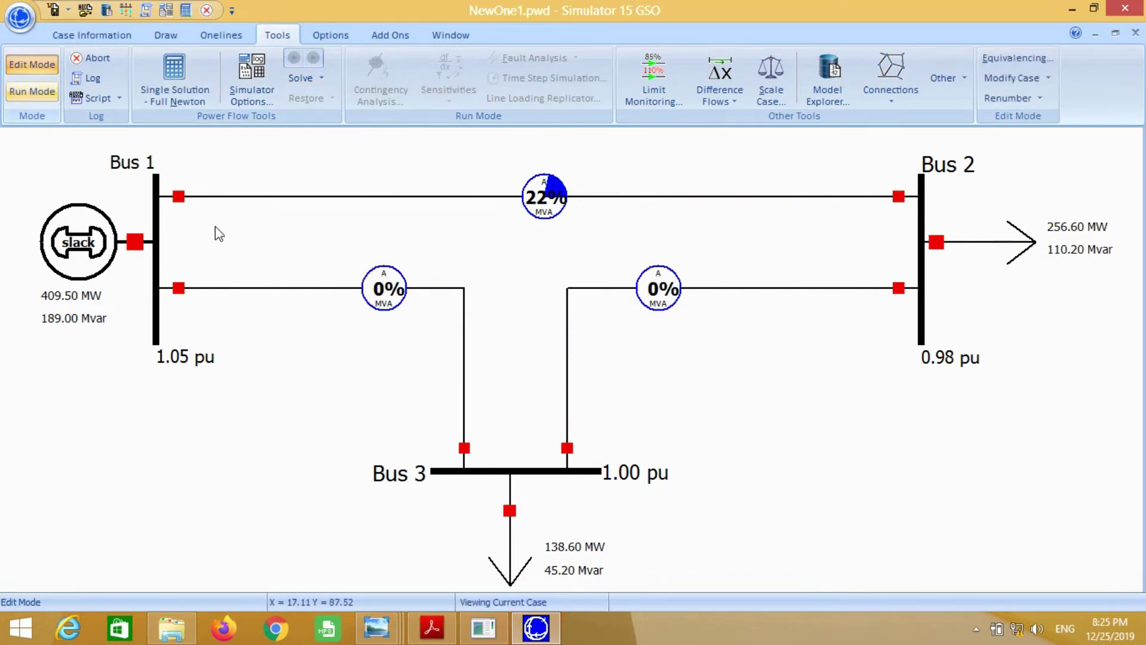
- Confirm the Bus 1–Bus 3 and Bus 3–Bus 2 pie chart settings at 1000 MVA, then rerun
{"action": "double_click", "coordinate": [383, 275]}
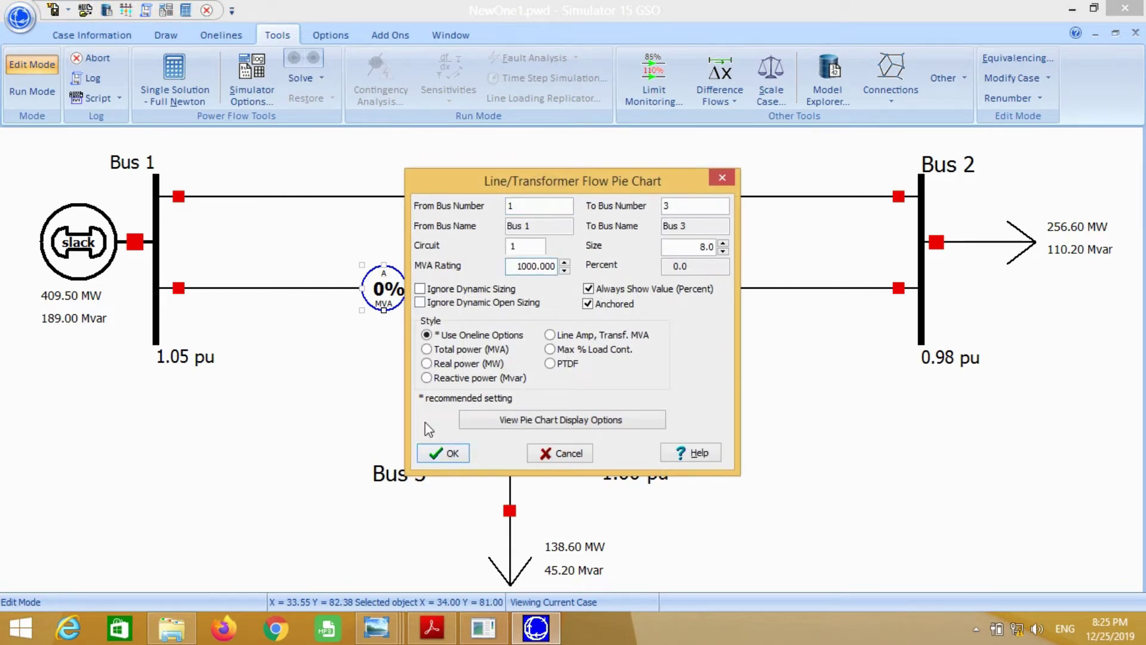
{"action": "left_click", "coordinate": [447, 456]}
{"action": "left_click", "coordinate": [656, 351]}
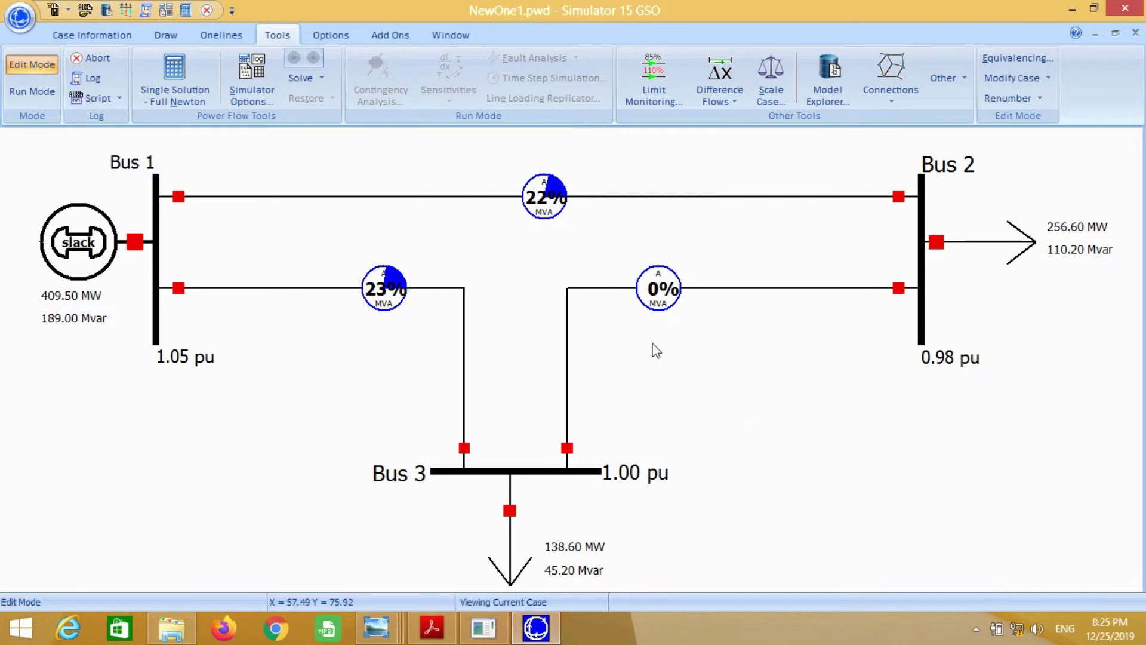
{"action": "double_click", "coordinate": [659, 274]}
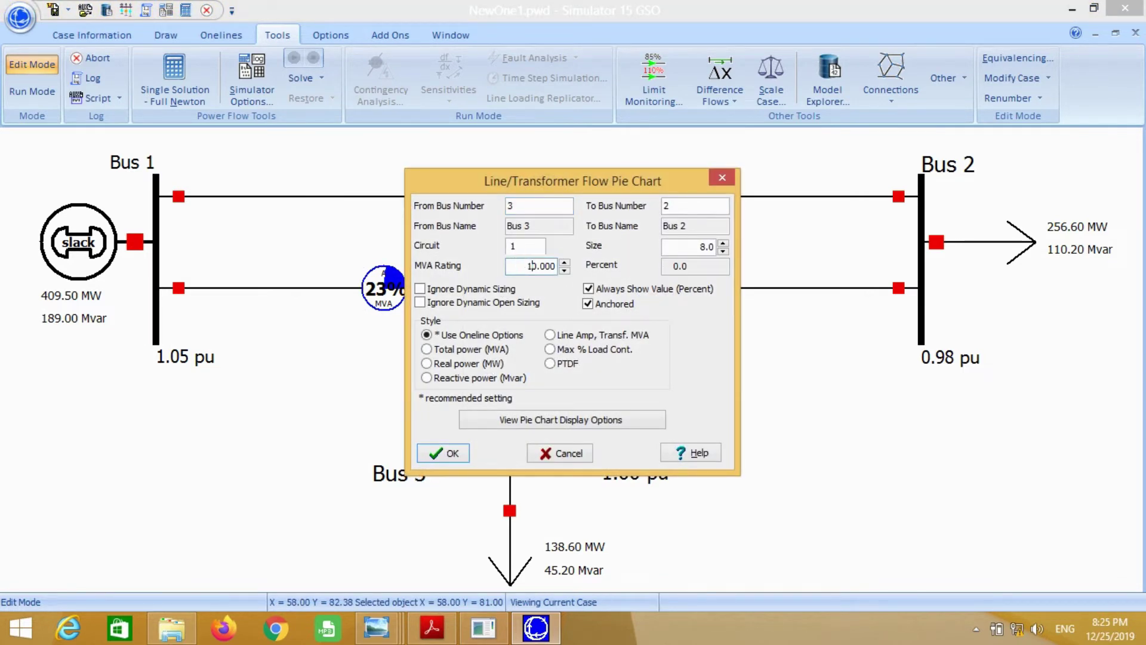
{"action": "left_click", "coordinate": [449, 454]}
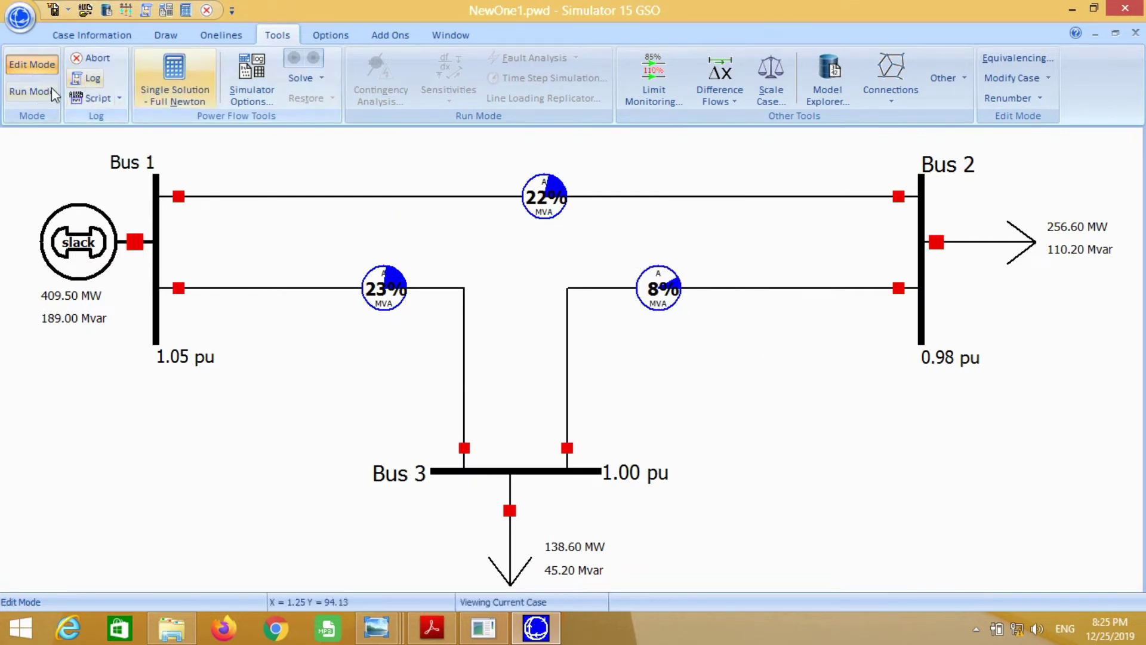
{"action": "left_click", "coordinate": [36, 91]}
- Restart the solution animation and compare against the textbook's voltage results image
{"action": "left_click", "coordinate": [294, 59]}
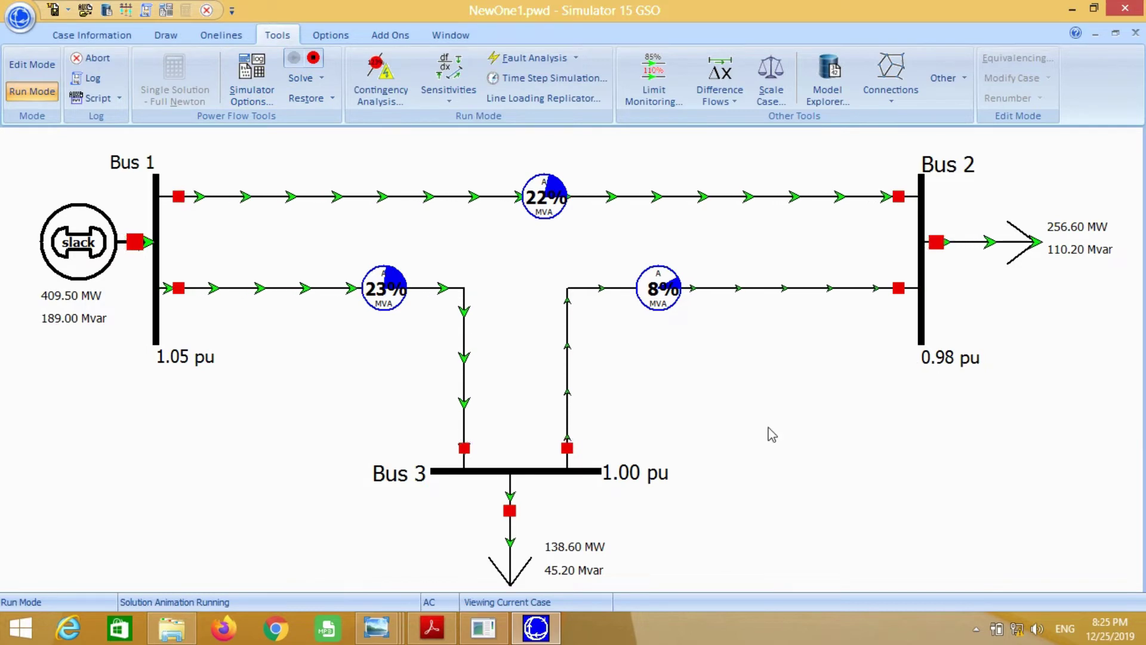
{"action": "left_click", "coordinate": [381, 636]}
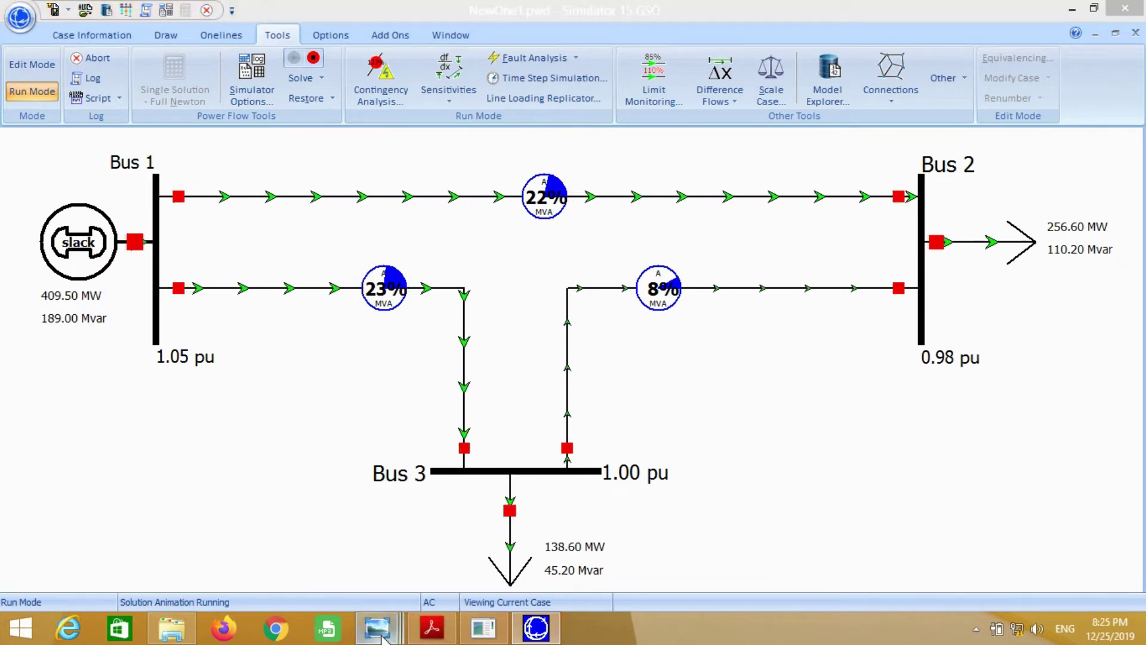
{"action": "left_click", "coordinate": [648, 525]}
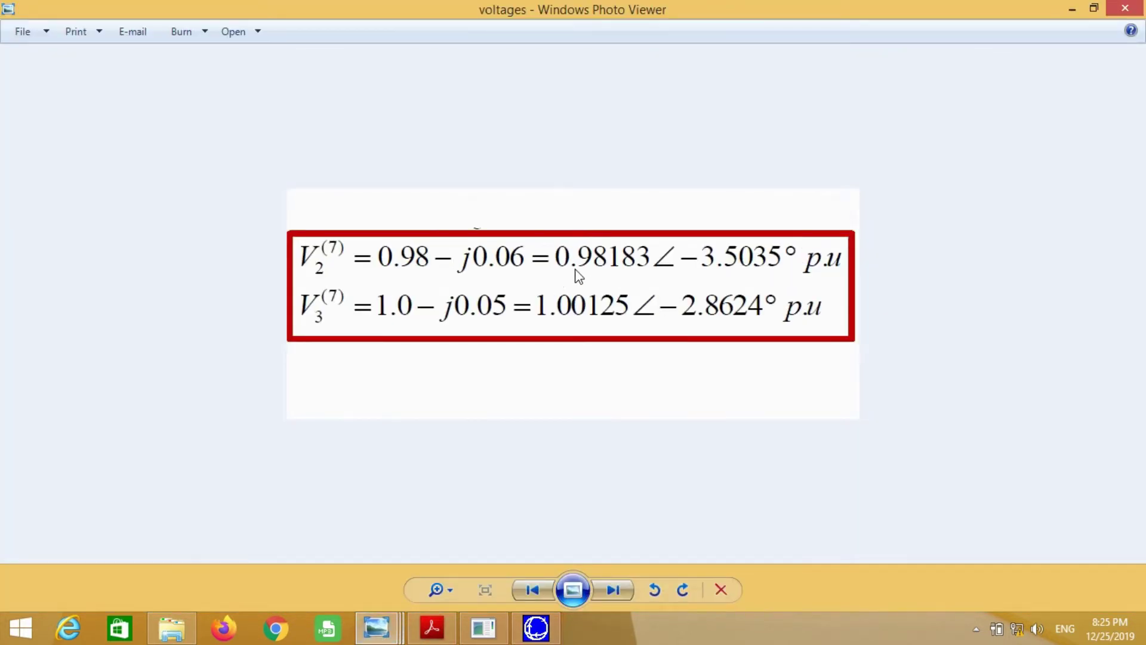
{"action": "left_click", "coordinate": [518, 626]}
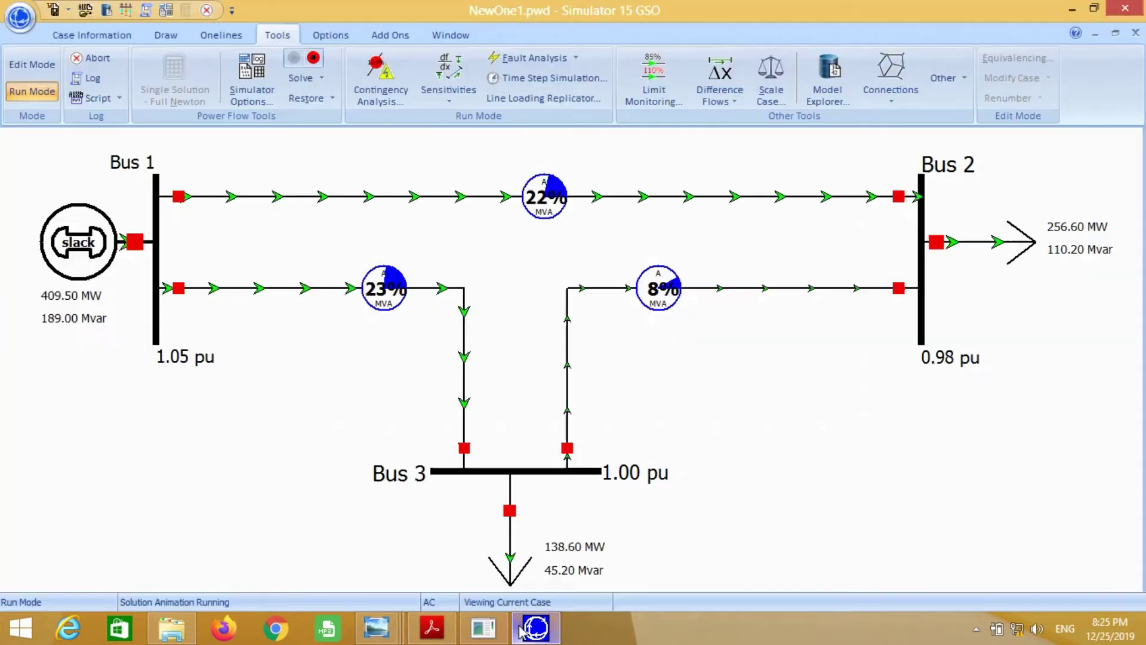
- Show the Bus 2 voltage to five decimals, reading 0.98184 pu
{"action": "double_click", "coordinate": [949, 359]}
{"action": "left_click", "coordinate": [502, 276]}
{"action": "key", "text": "BackSpace"}
{"action": "type", "text": "5"}
{"action": "left_click", "coordinate": [414, 441]}
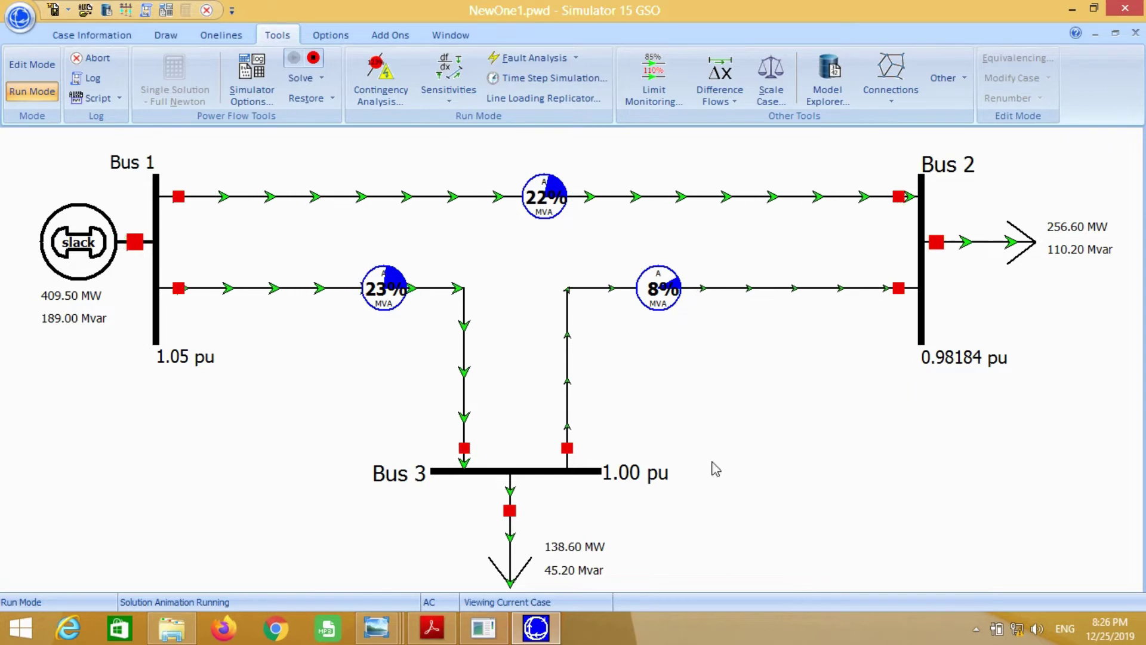
- Show the Bus 3 voltage to five decimals, reading 1.00125 pu
{"action": "double_click", "coordinate": [627, 472]}
{"action": "double_click", "coordinate": [497, 275]}
{"action": "type", "text": "5"}
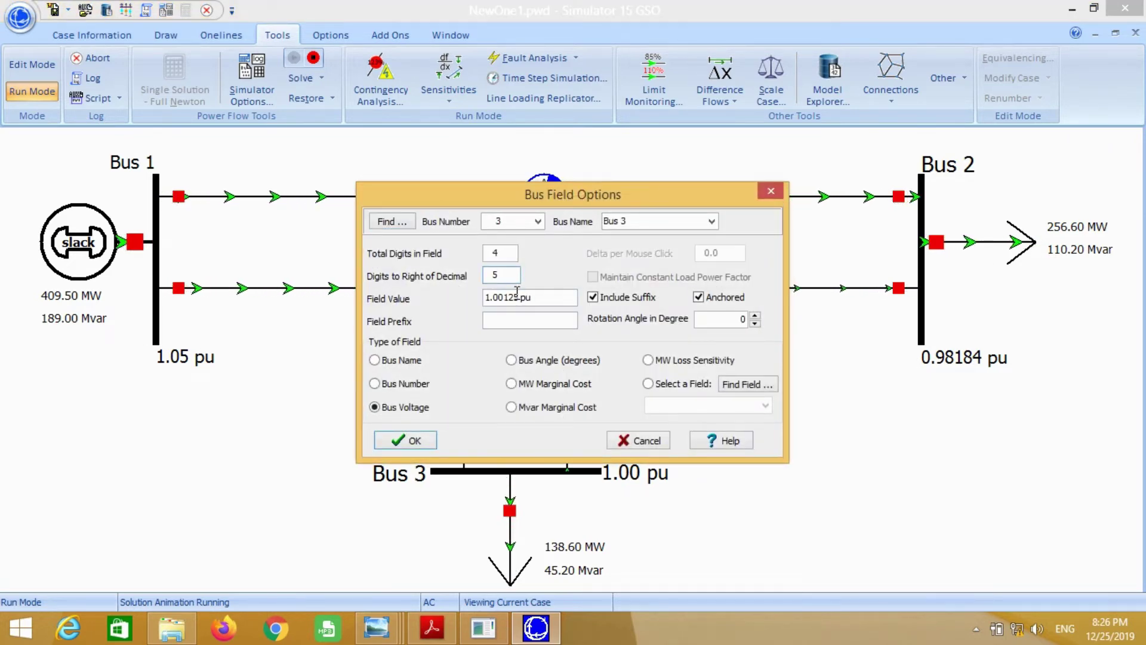
{"action": "left_click", "coordinate": [407, 440]}
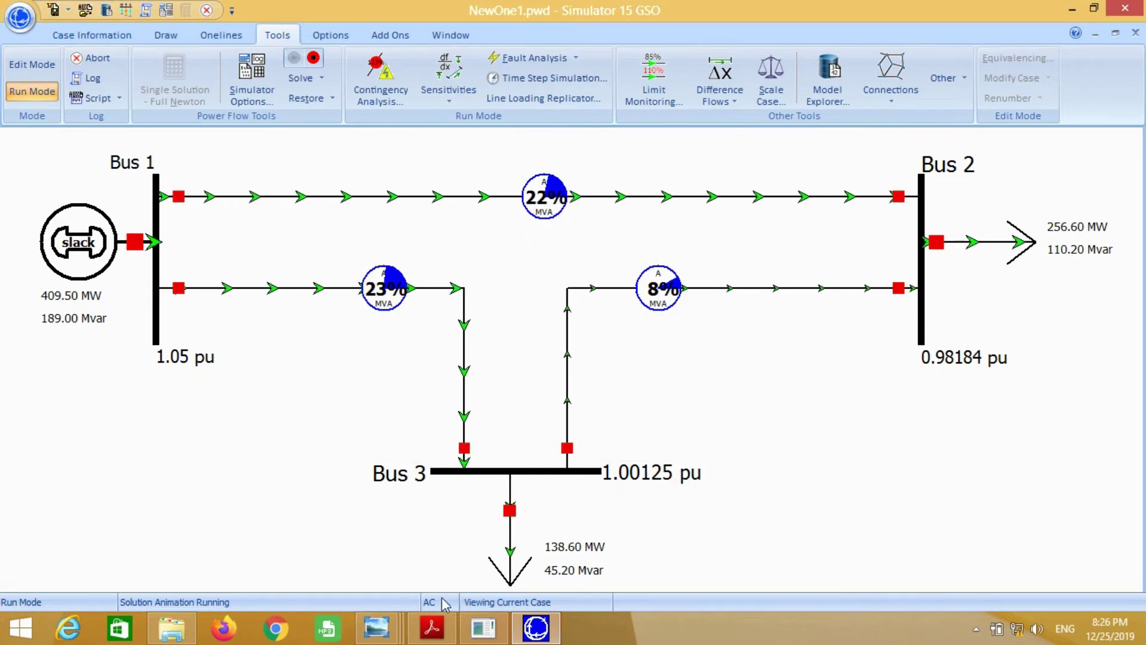
{"action": "mouse_move", "coordinate": [376, 627]}
{"action": "left_click", "coordinate": [570, 531]}
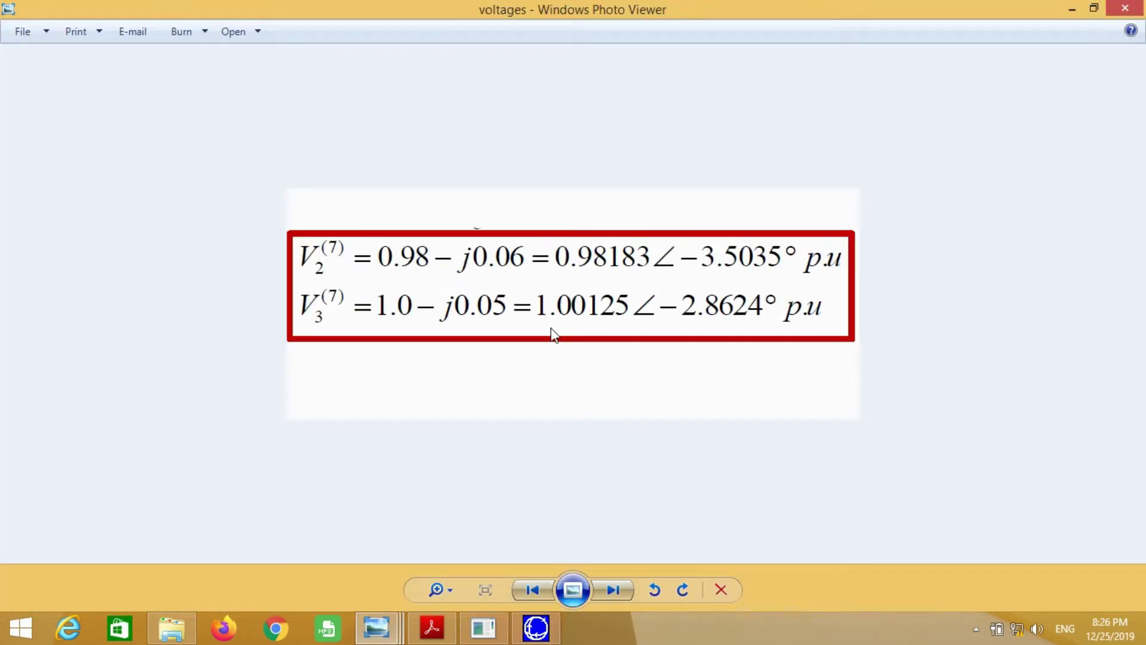
{"action": "left_click", "coordinate": [535, 627]}
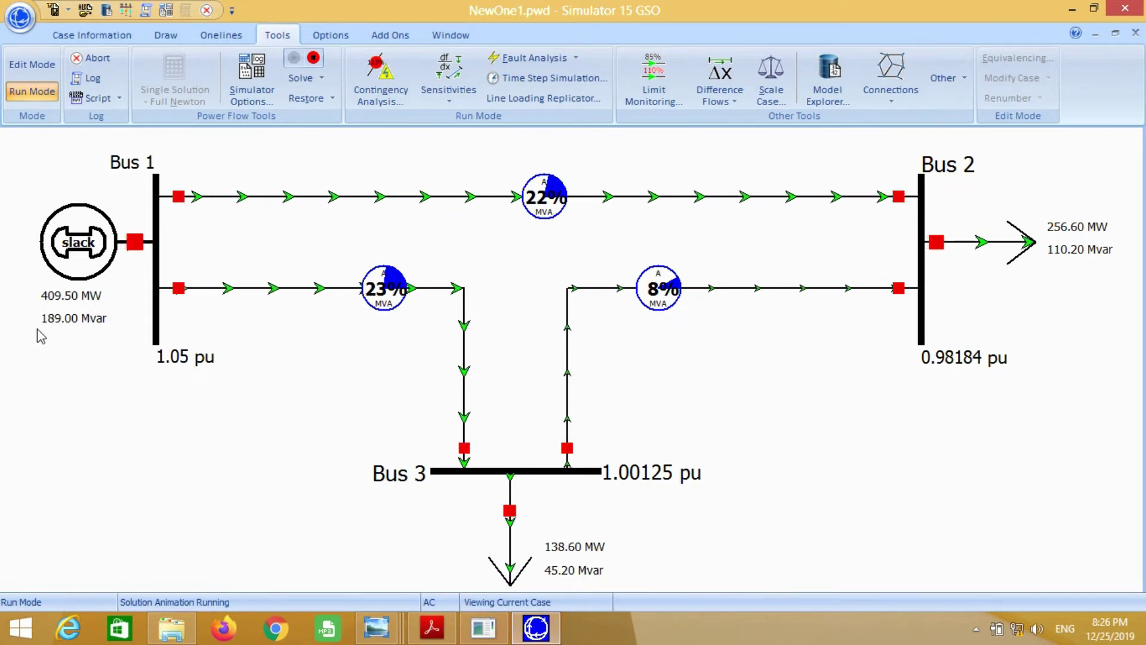
{"action": "mouse_move", "coordinate": [376, 627]}
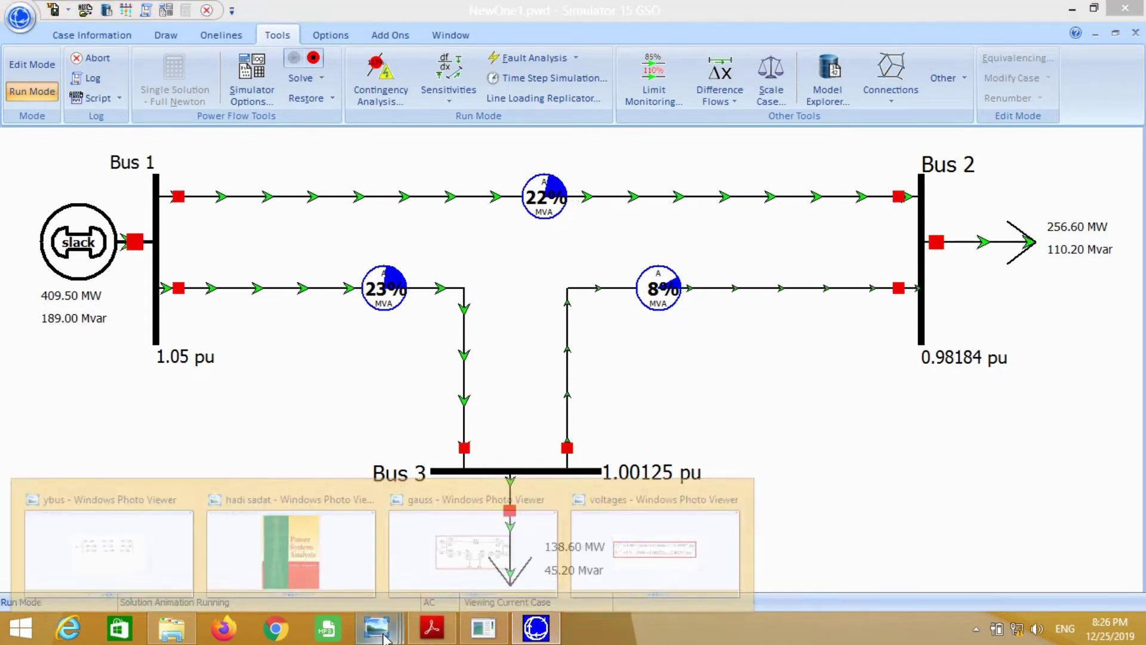
{"action": "left_click", "coordinate": [472, 546]}
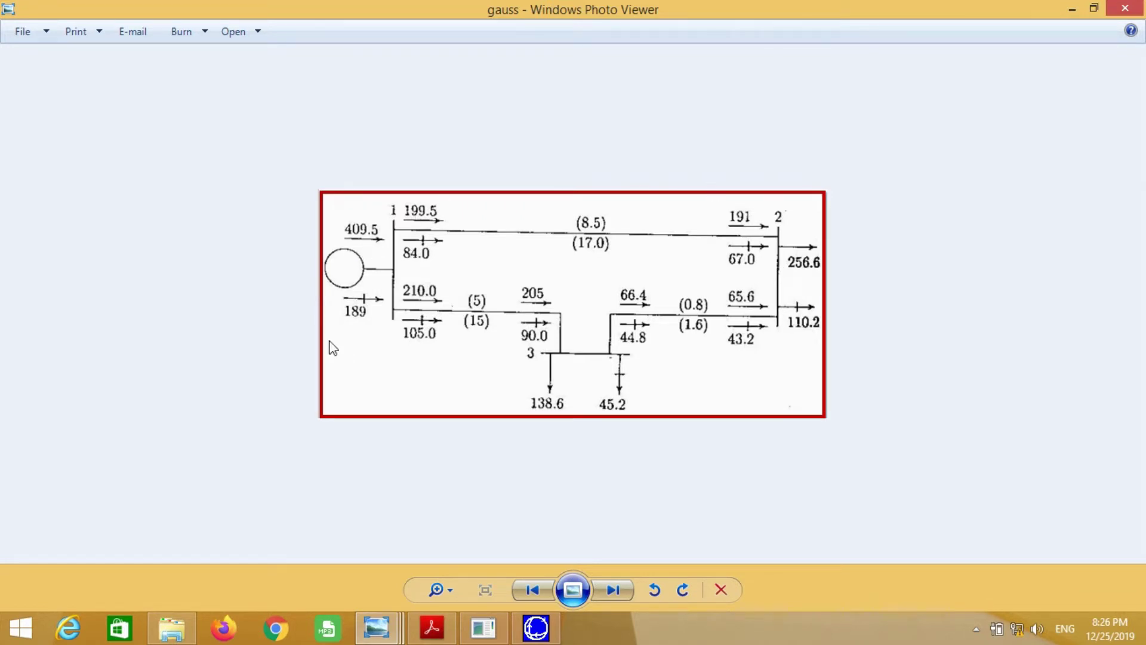
{"action": "left_click", "coordinate": [541, 630]}
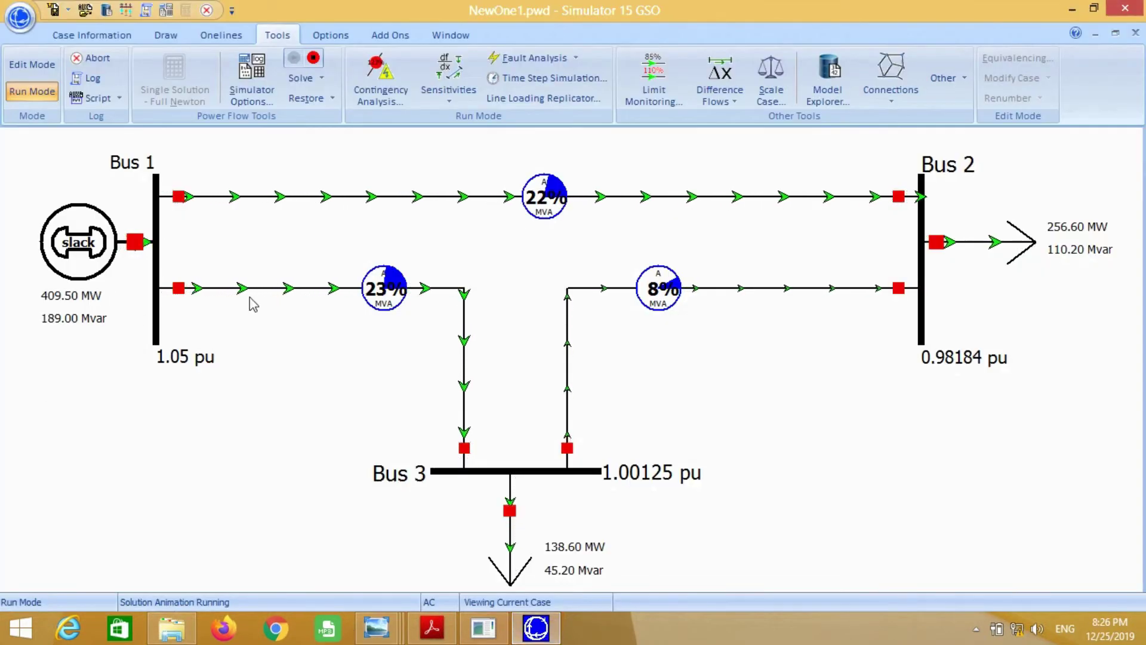
- Raise the animated flow arrow size from 10 to 50, check it in Run Mode, then return to Edit Mode
{"action": "left_click", "coordinate": [32, 64]}
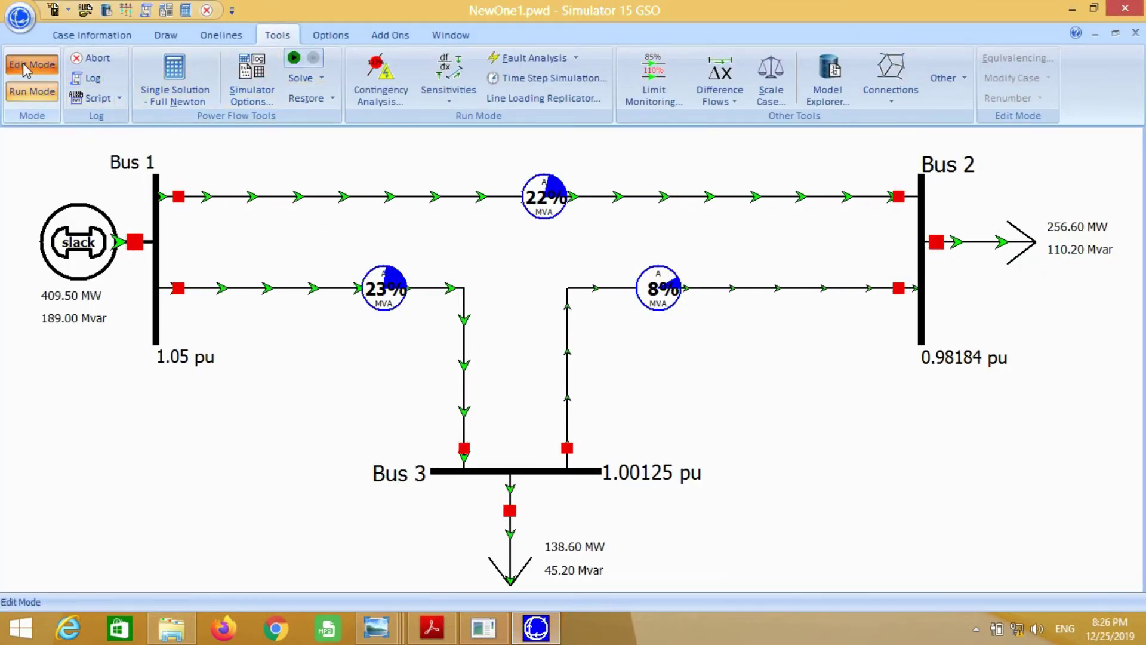
{"action": "left_click", "coordinate": [315, 36]}
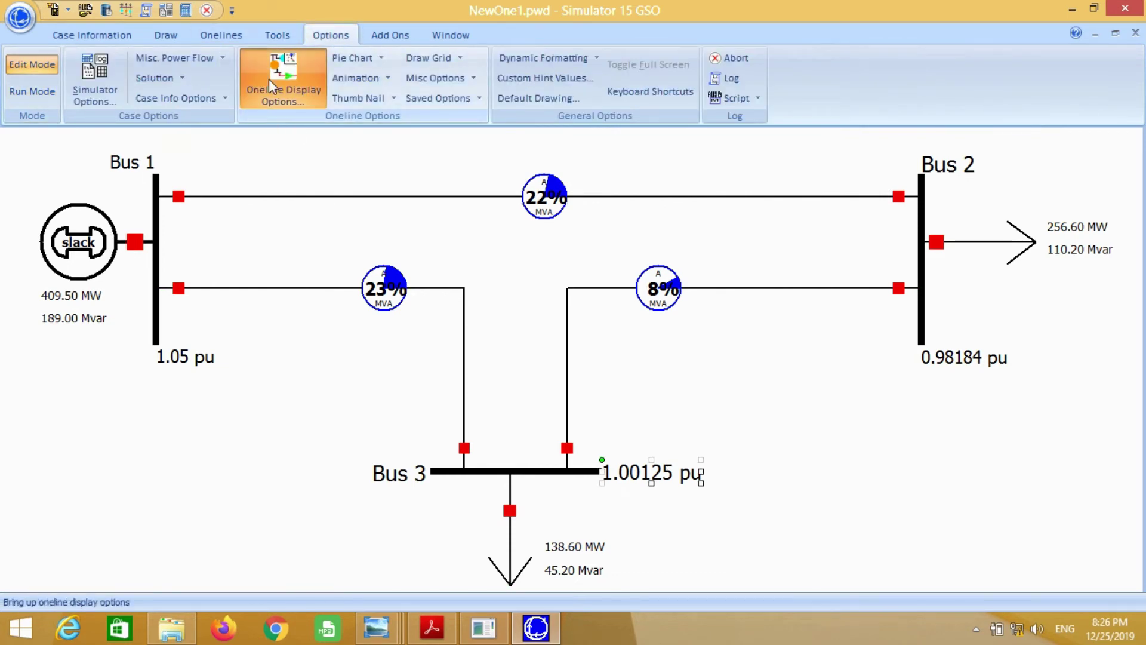
{"action": "left_click", "coordinate": [268, 79]}
{"action": "left_click", "coordinate": [327, 97]}
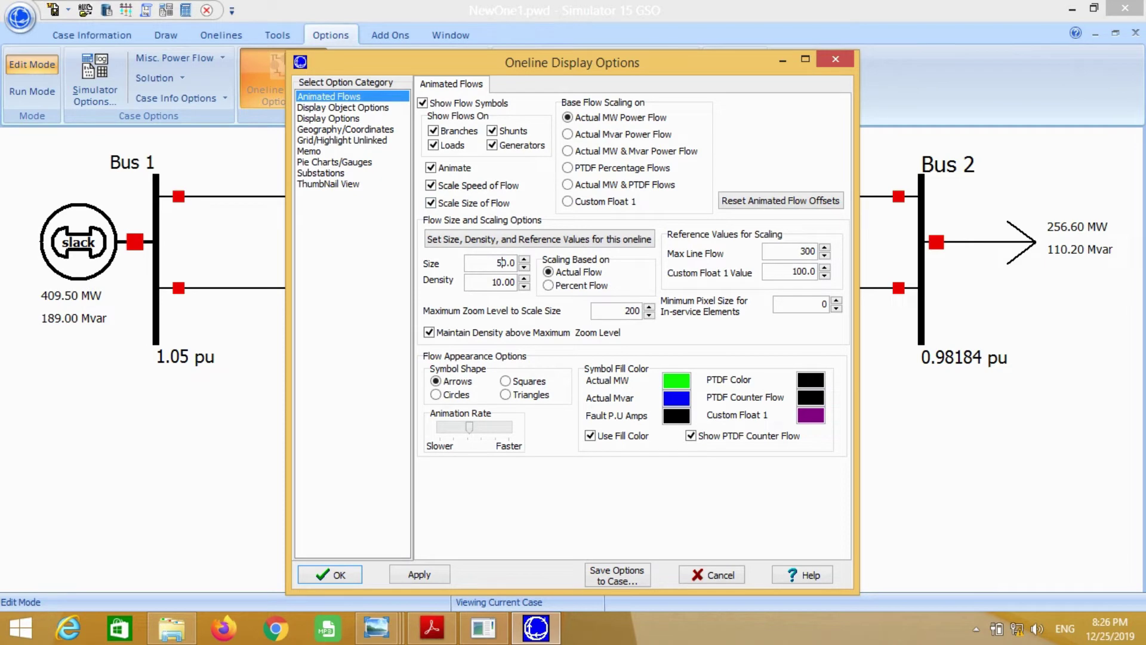
{"action": "left_click", "coordinate": [346, 578]}
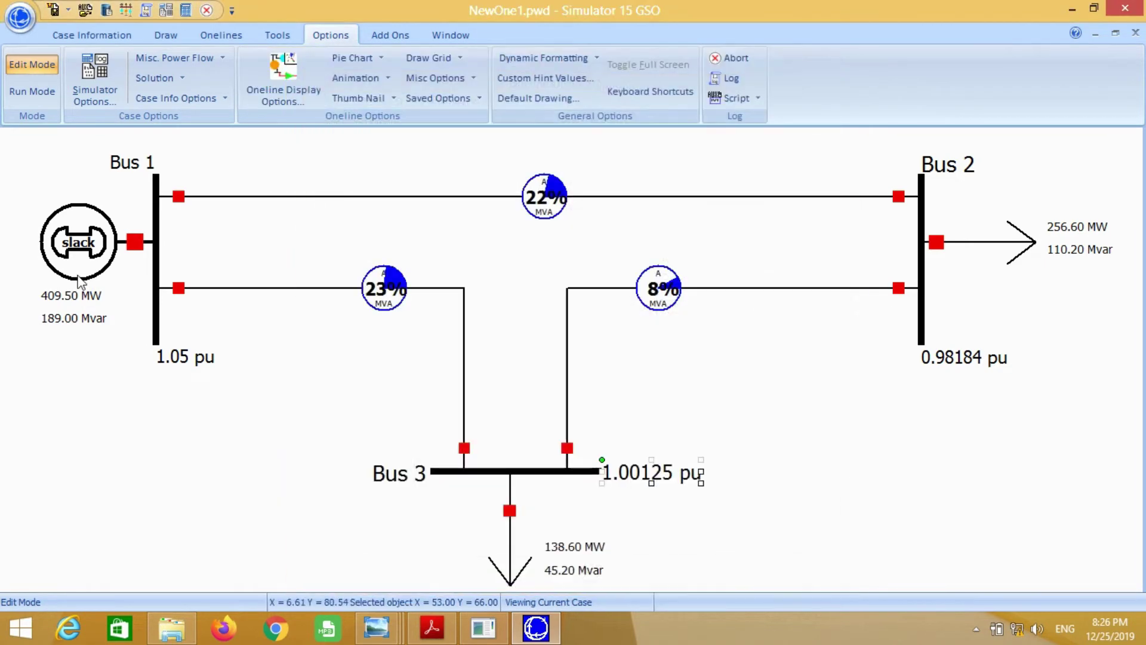
{"action": "left_click", "coordinate": [32, 90]}
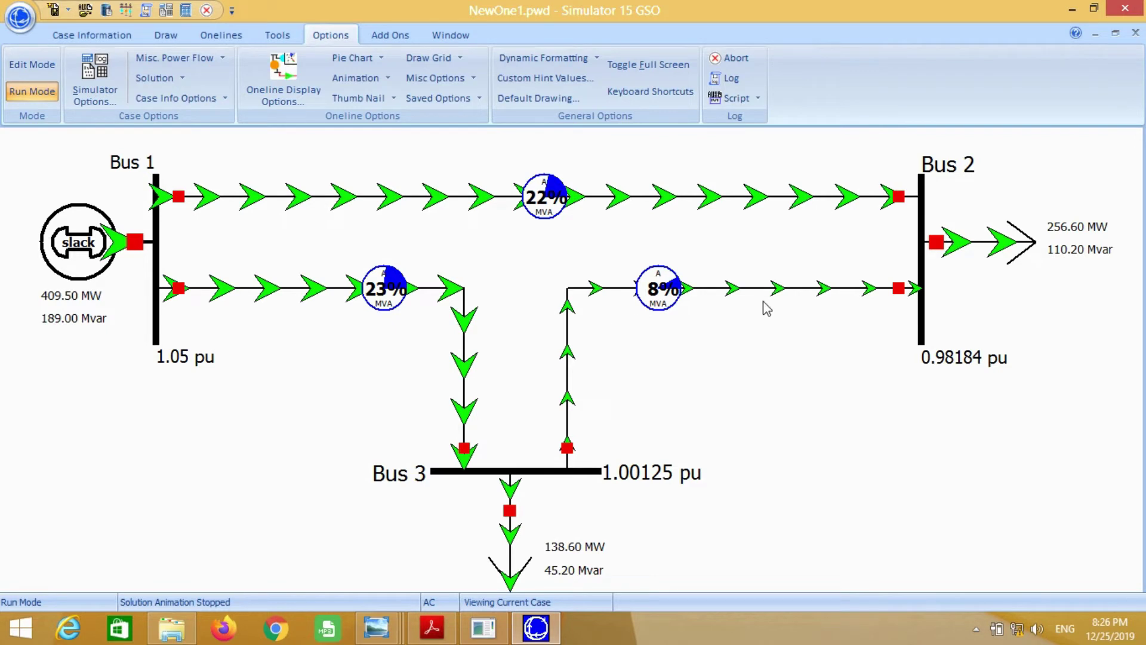
{"action": "left_click", "coordinate": [21, 60]}
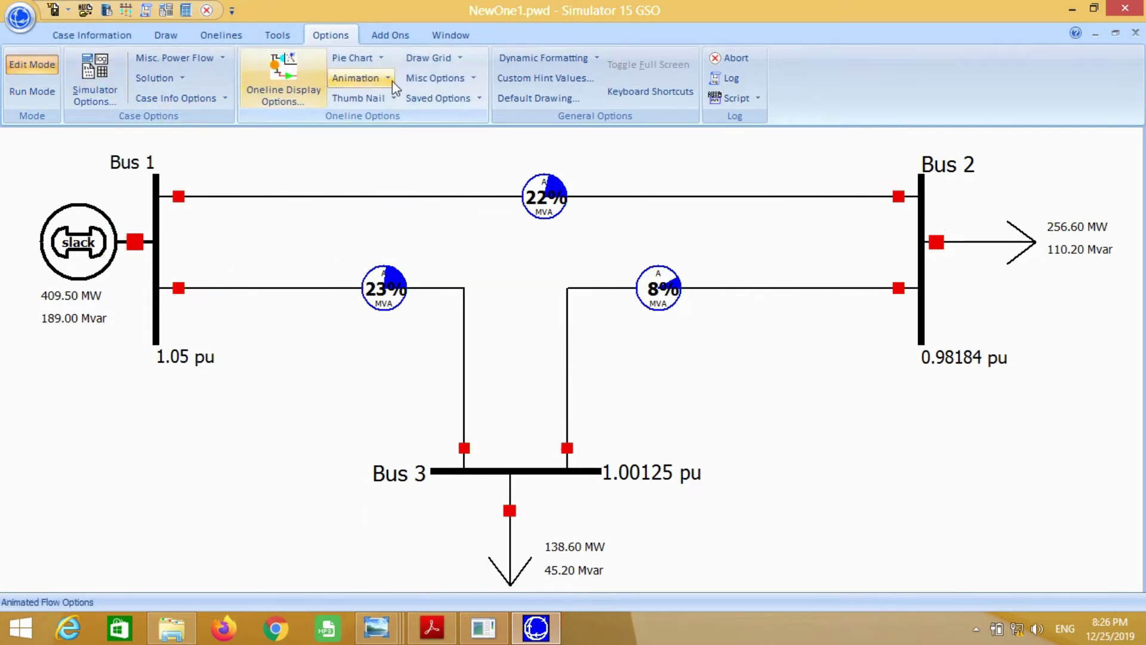
- Add an enlarged 199.50 MW flow field on the Bus 1–Bus 2 line near Bus 1
{"action": "left_click", "coordinate": [92, 37]}
{"action": "left_click", "coordinate": [166, 35]}
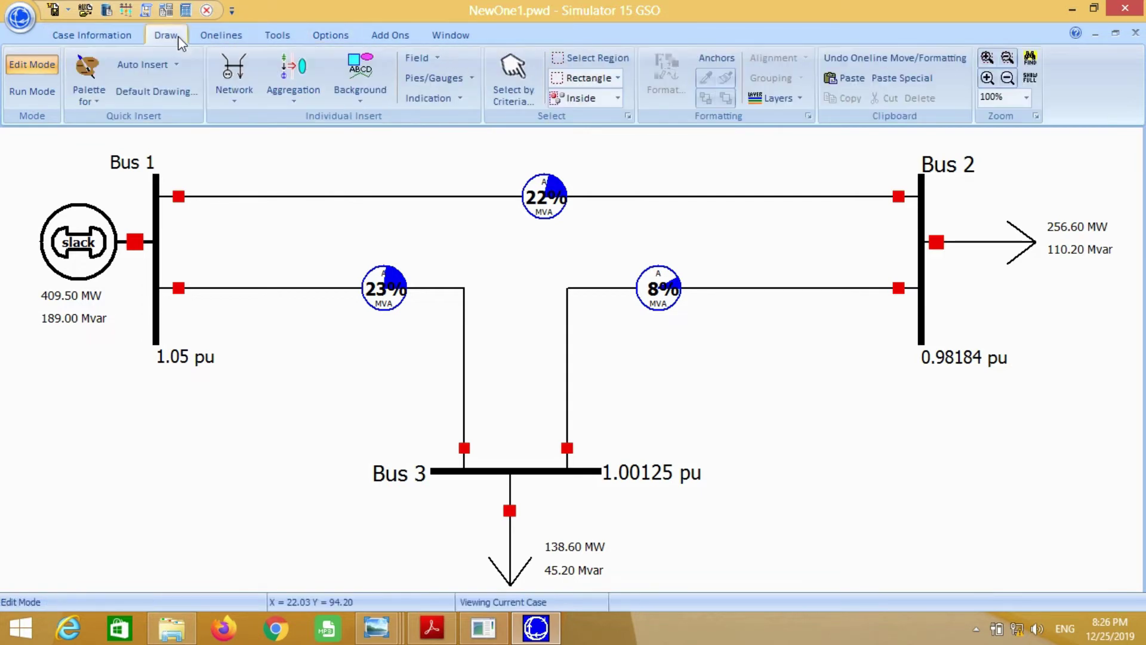
{"action": "left_click", "coordinate": [421, 57]}
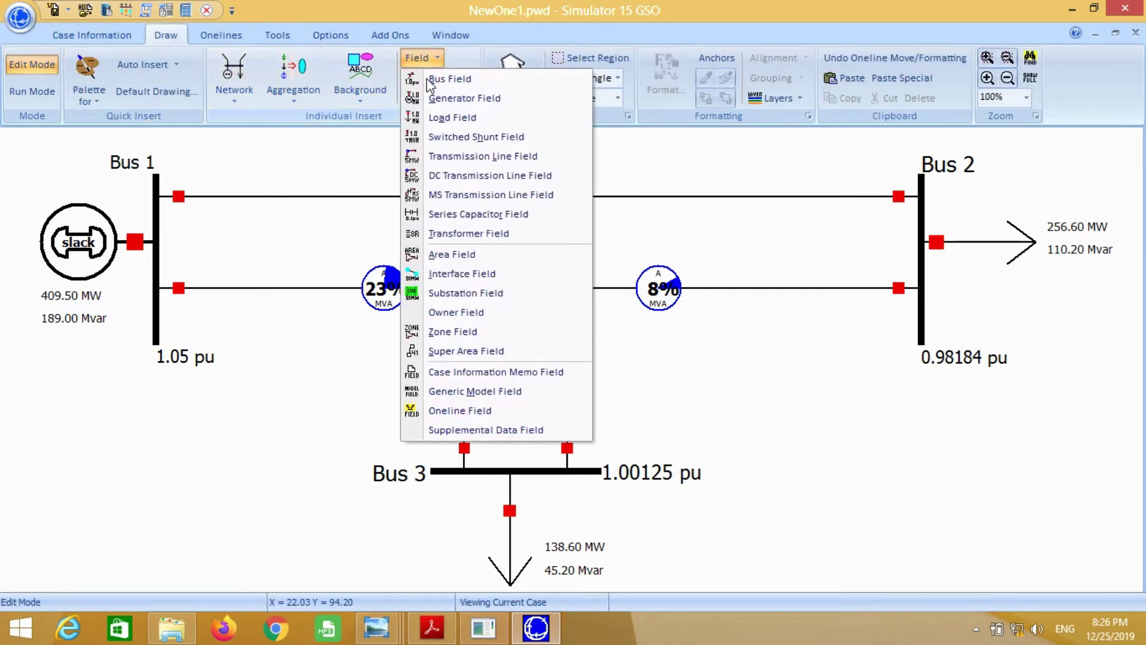
{"action": "left_click", "coordinate": [471, 157]}
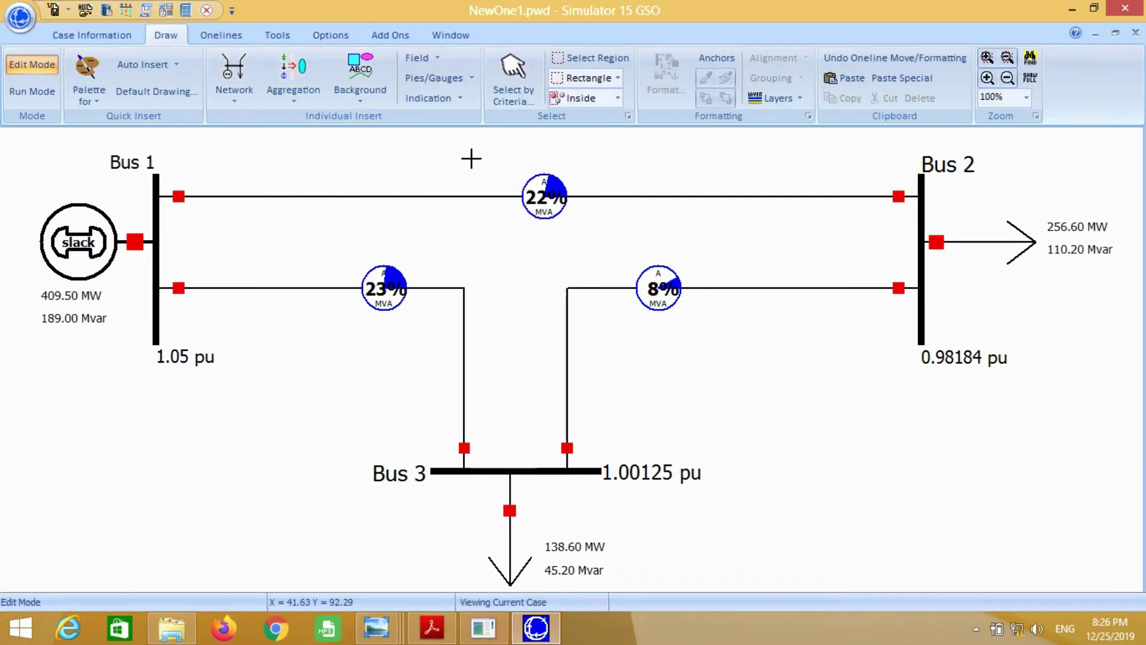
{"action": "left_click", "coordinate": [212, 189]}
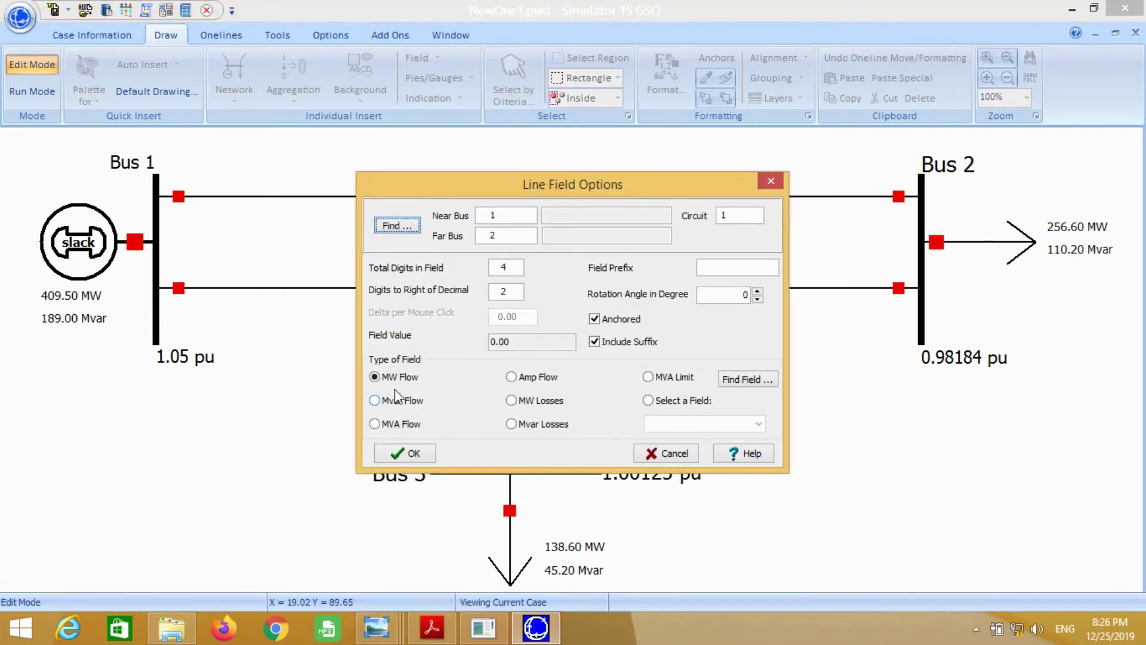
{"action": "left_click", "coordinate": [412, 453]}
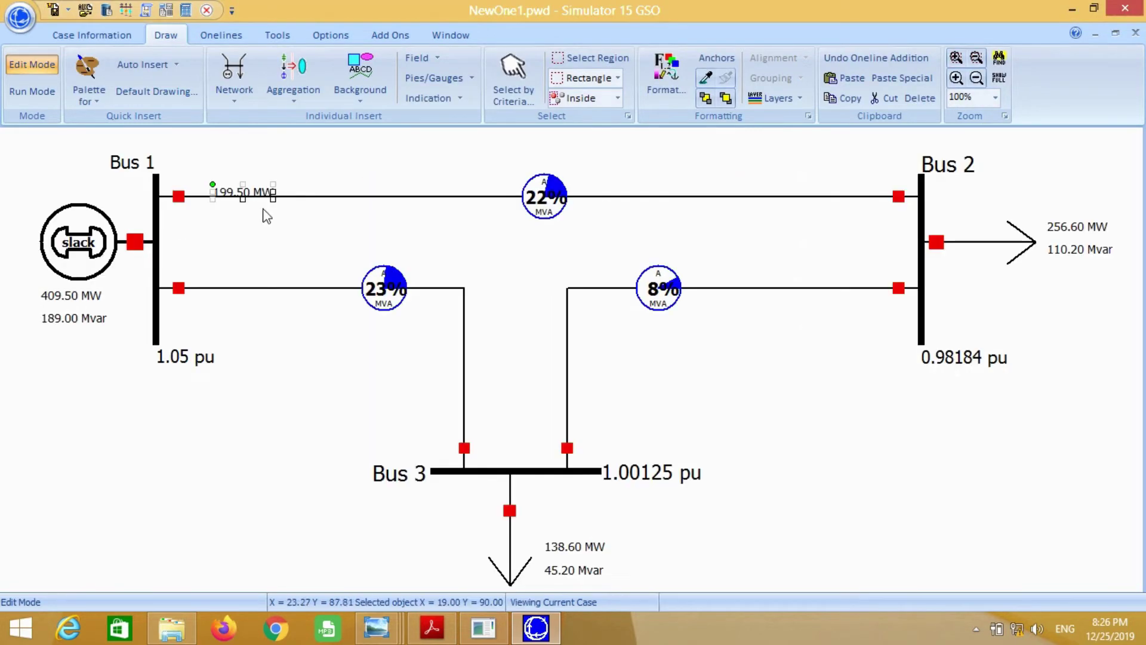
{"action": "left_click_drag", "start_coordinate": [273, 199], "coordinate": [303, 198]}
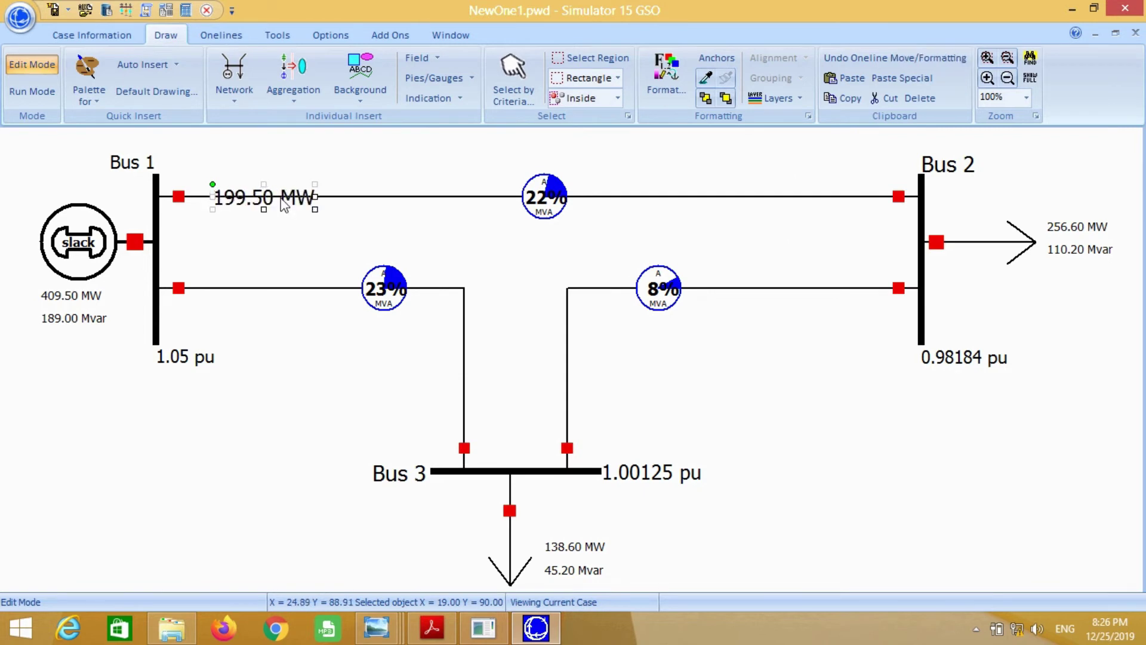
- Add an enlarged 84.00 Mvar flow field just below the 199.50 MW label
{"action": "left_click", "coordinate": [420, 57]}
{"action": "left_click", "coordinate": [471, 158]}
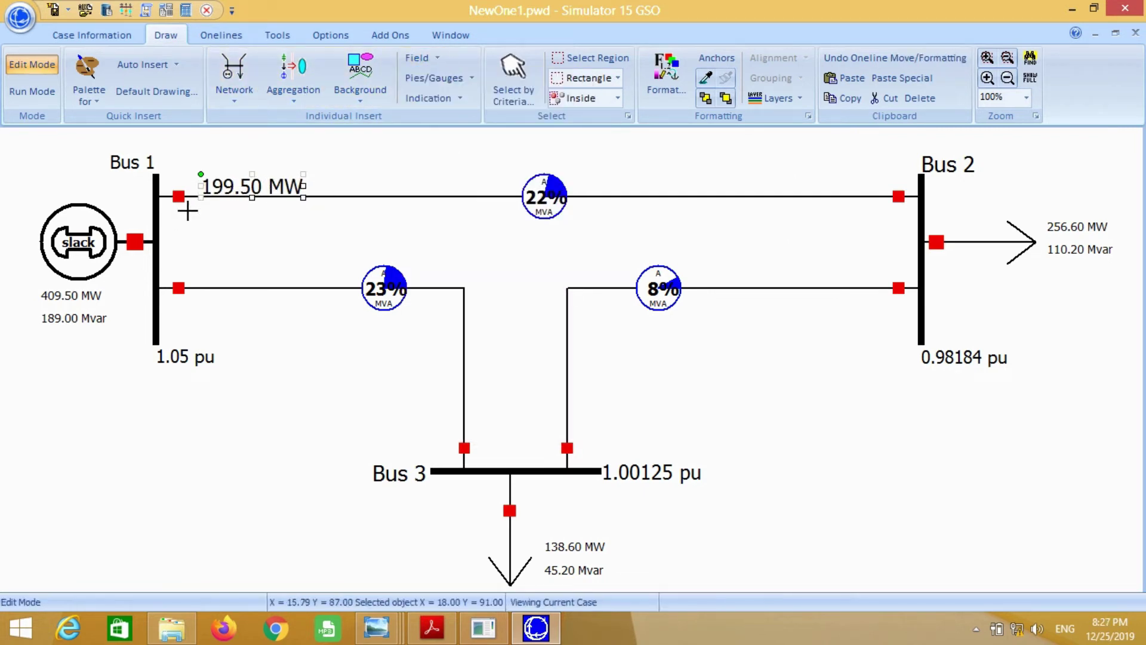
{"action": "left_click", "coordinate": [208, 201]}
{"action": "left_click", "coordinate": [399, 397]}
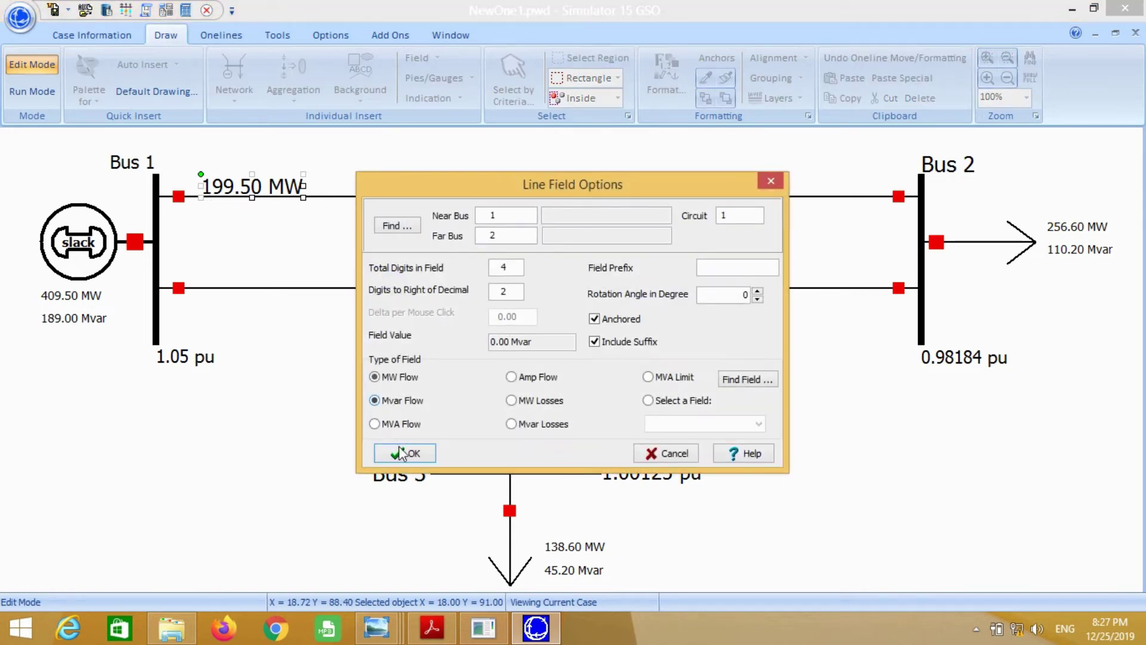
{"action": "left_click", "coordinate": [409, 448]}
{"action": "mouse_move", "coordinate": [272, 221]}
{"action": "left_mouse_down"}
{"action": "mouse_move", "coordinate": [324, 234]}
{"action": "mouse_move", "coordinate": [279, 225]}
{"action": "left_mouse_up"}
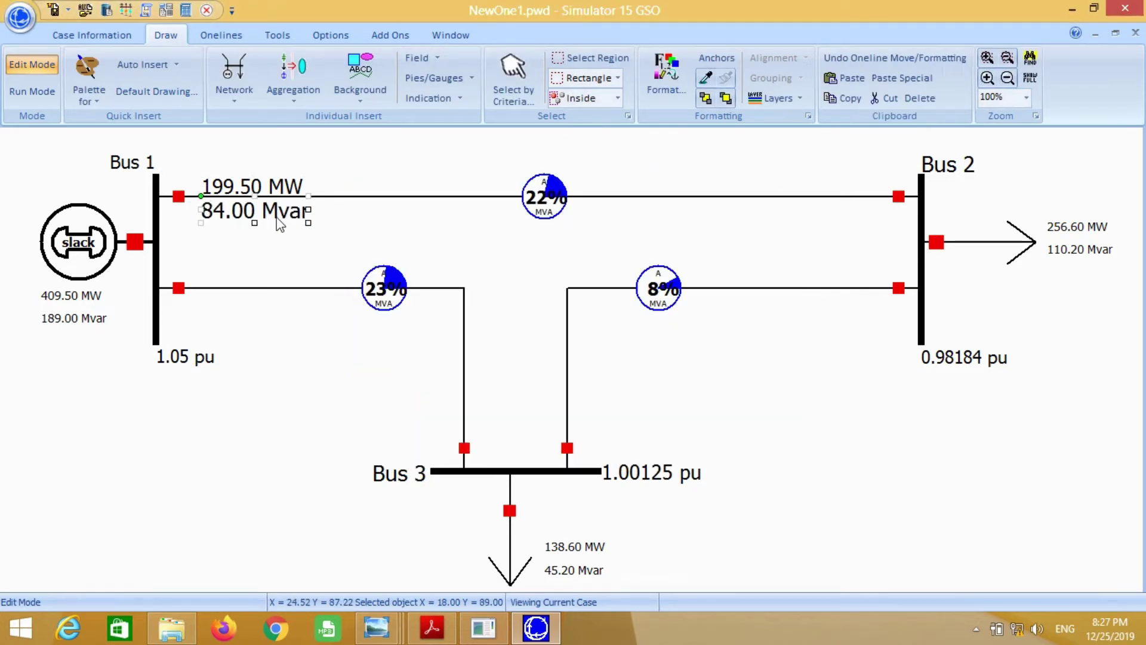
{"action": "left_click", "coordinate": [371, 216]}
{"action": "left_click", "coordinate": [420, 57]}
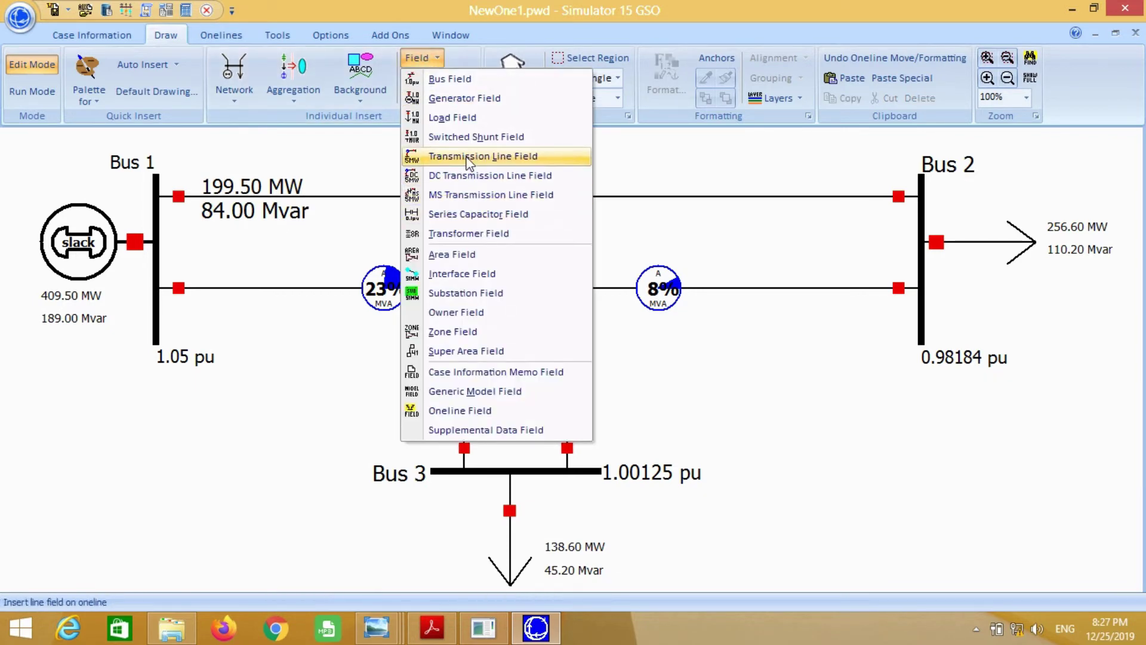
- Add an enlarged 8.50 MW loss field left of the 22% pie on the Bus 1–Bus 2 line
{"action": "left_click", "coordinate": [469, 158]}
{"action": "left_click", "coordinate": [487, 197]}
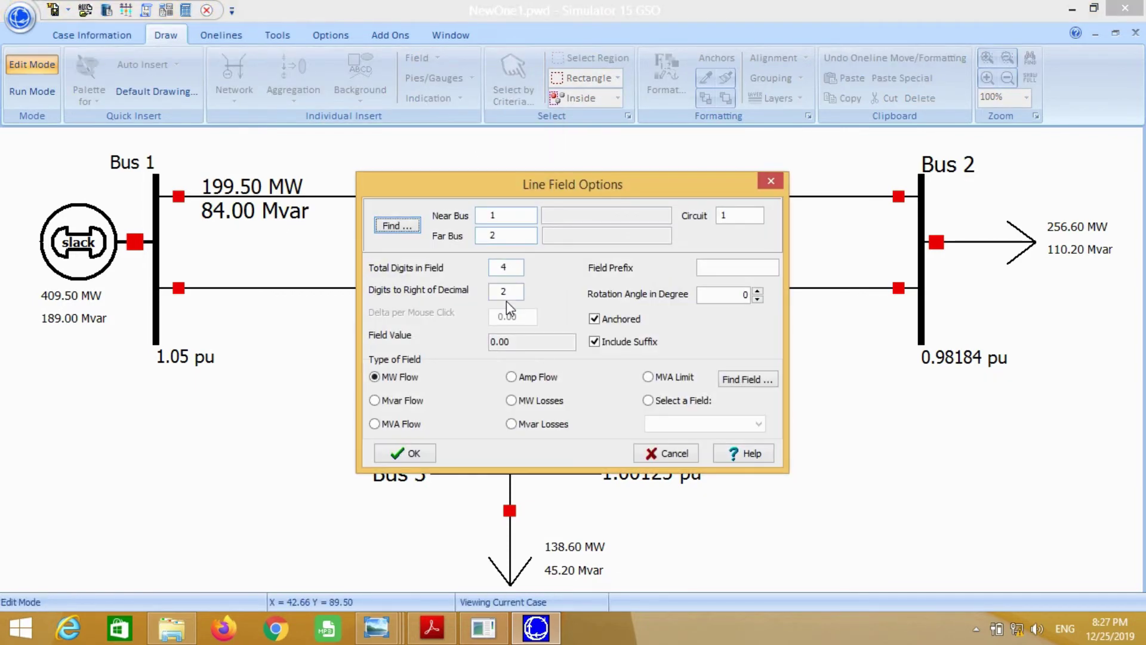
{"action": "left_click", "coordinate": [512, 376]}
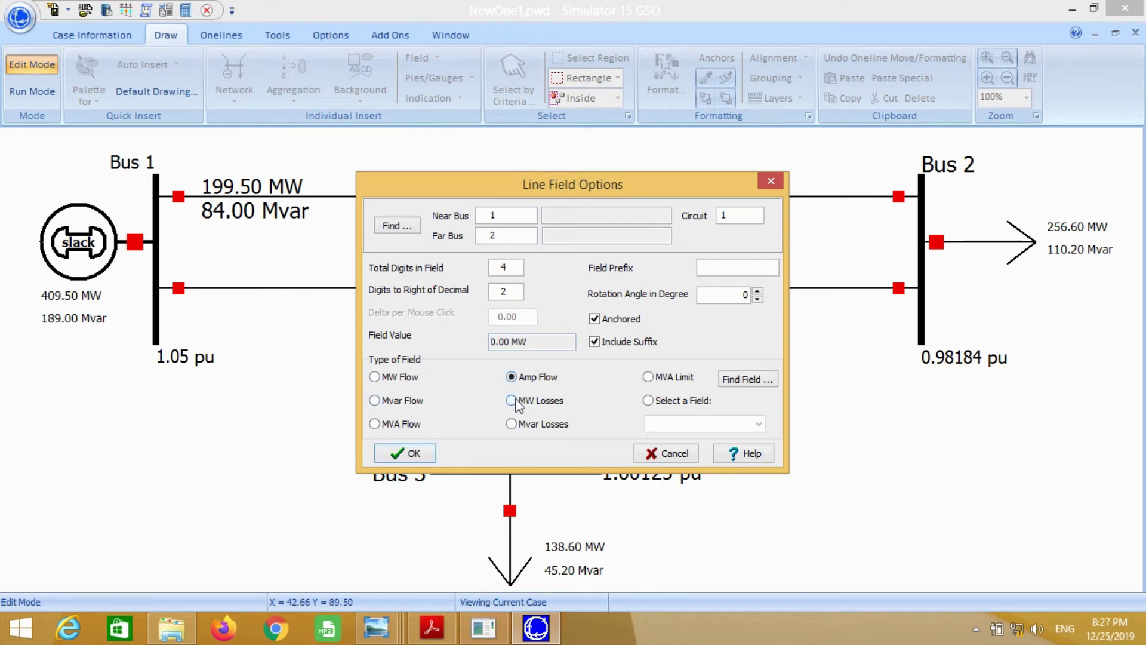
{"action": "left_click", "coordinate": [428, 456]}
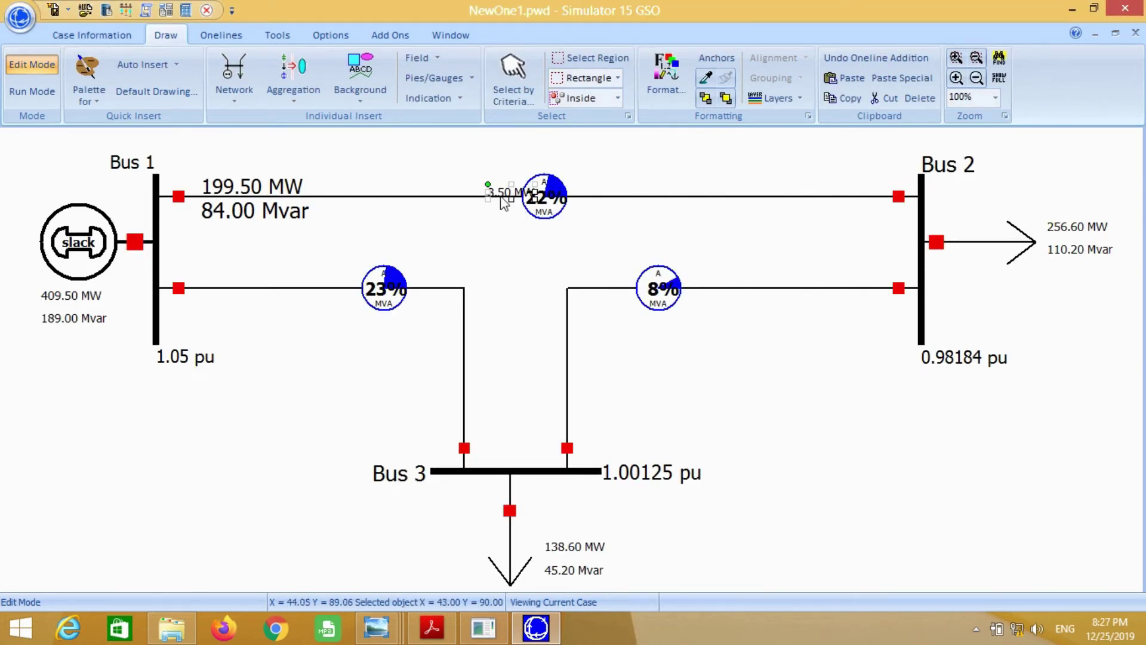
{"action": "left_click_drag", "start_coordinate": [533, 198], "coordinate": [577, 213]}
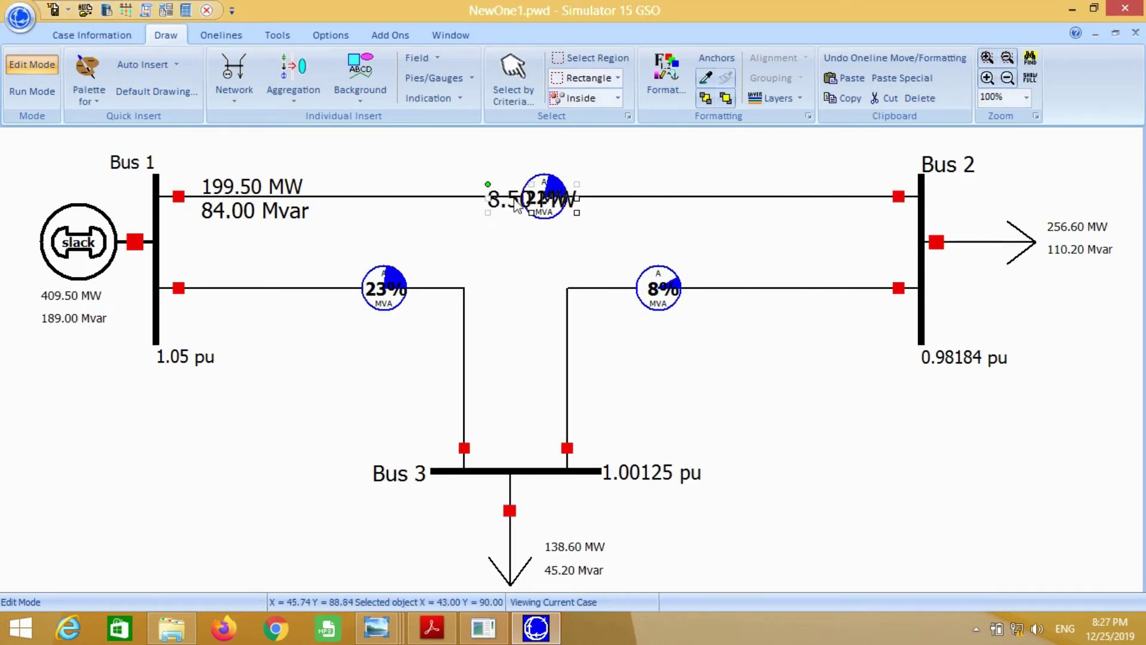
{"action": "left_click_drag", "start_coordinate": [499, 215], "coordinate": [459, 191]}
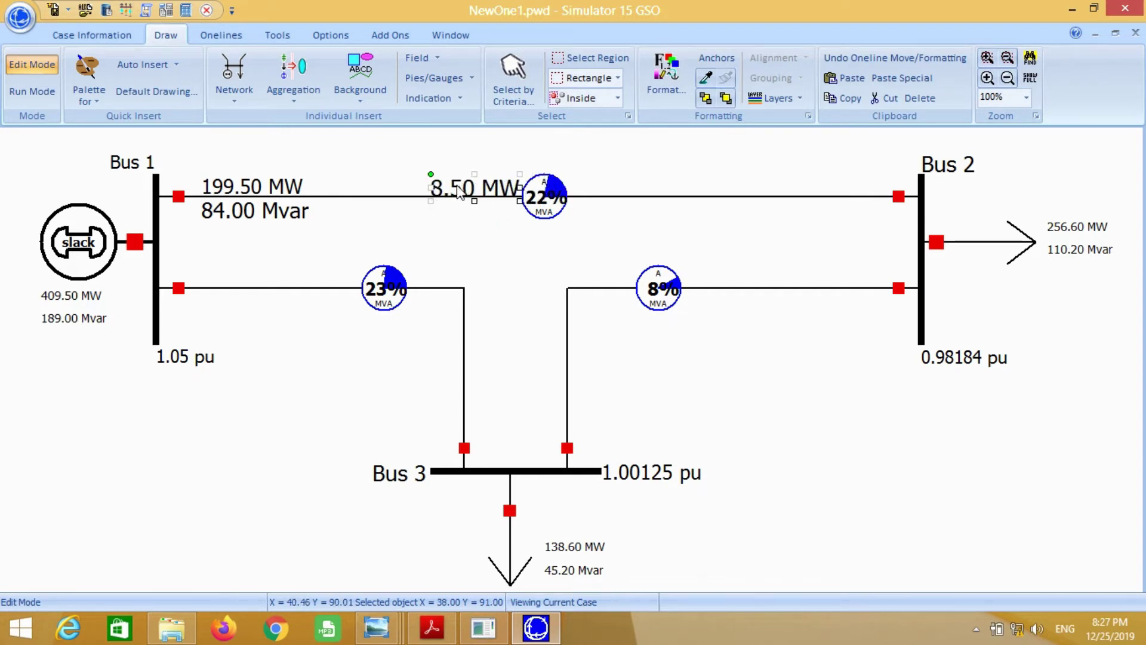
{"action": "left_click", "coordinate": [453, 233]}
- Add an enlarged 17.00 Mvar losses field and nudge the 8.50 MW field slightly higher
{"action": "left_click", "coordinate": [421, 58]}
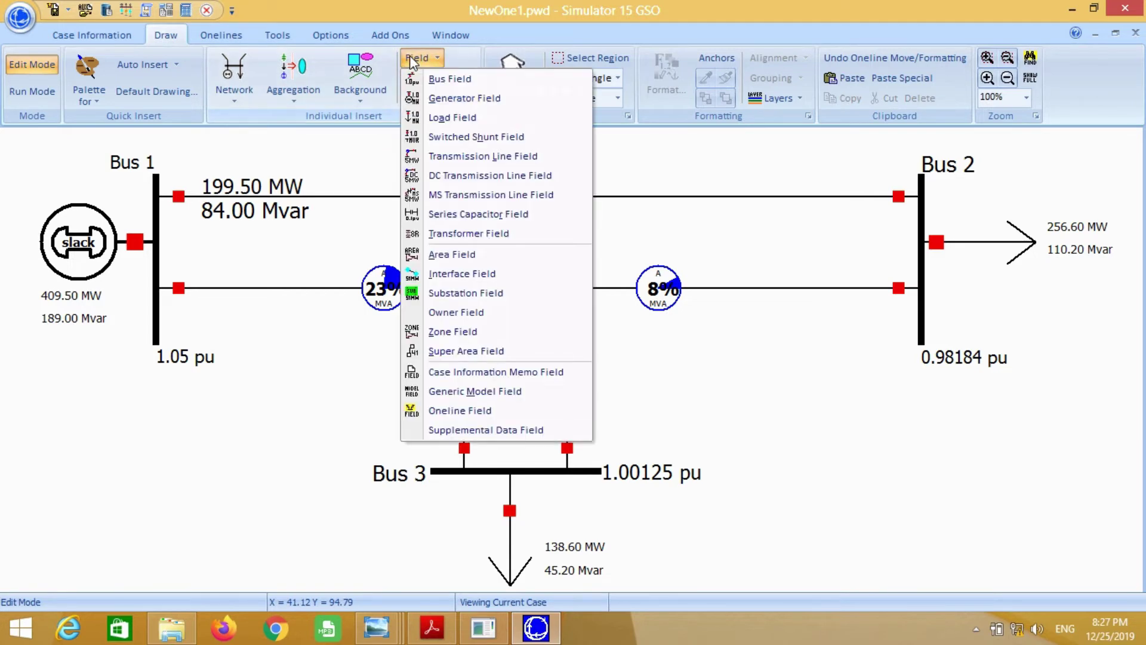
{"action": "left_click", "coordinate": [457, 175]}
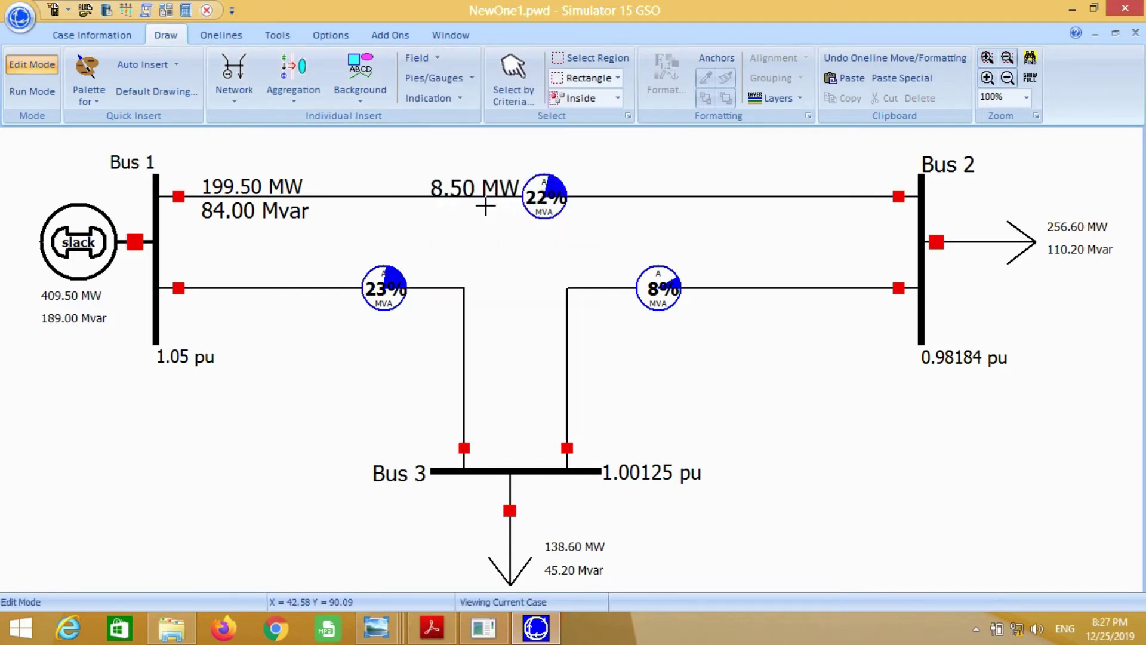
{"action": "left_click", "coordinate": [444, 204]}
{"action": "left_click", "coordinate": [512, 402]}
{"action": "left_click", "coordinate": [512, 424]}
{"action": "left_click", "coordinate": [419, 453]}
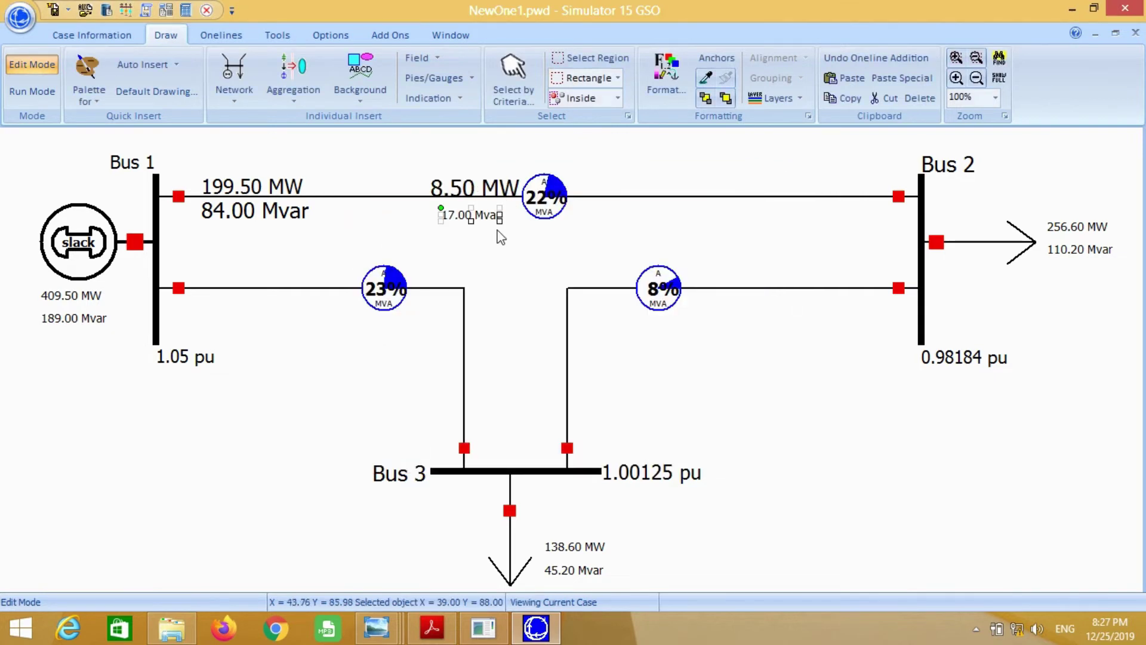
{"action": "left_click_drag", "start_coordinate": [500, 222], "coordinate": [519, 230]}
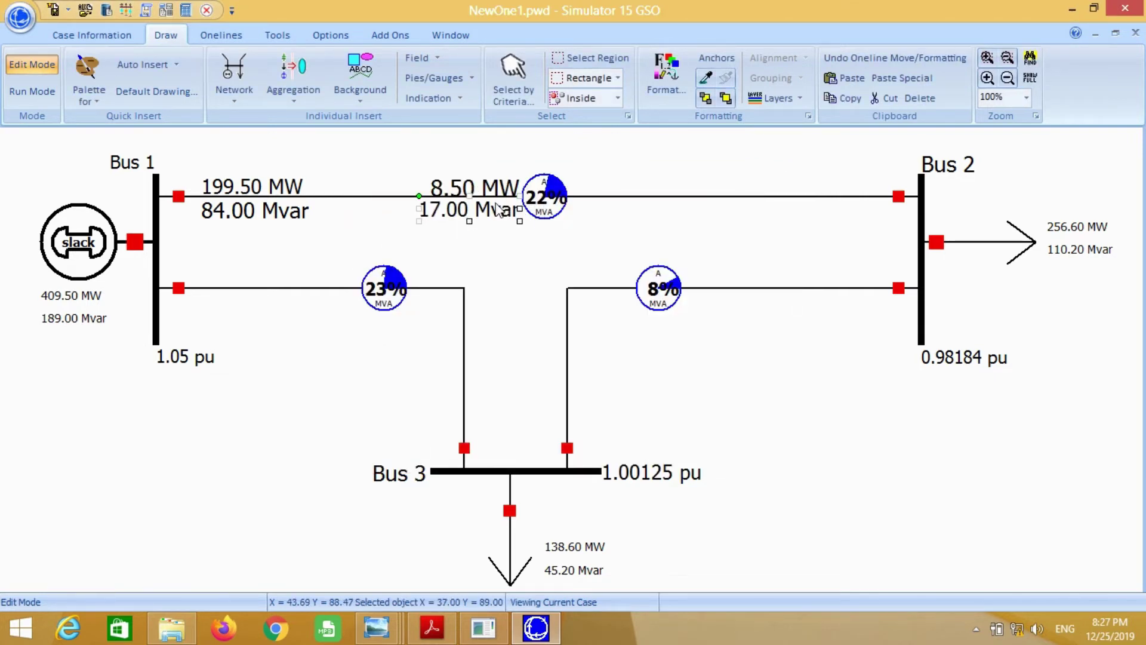
{"action": "left_click", "coordinate": [506, 261]}
{"action": "left_click_drag", "start_coordinate": [469, 190], "coordinate": [463, 182]}
{"action": "left_click", "coordinate": [482, 274]}
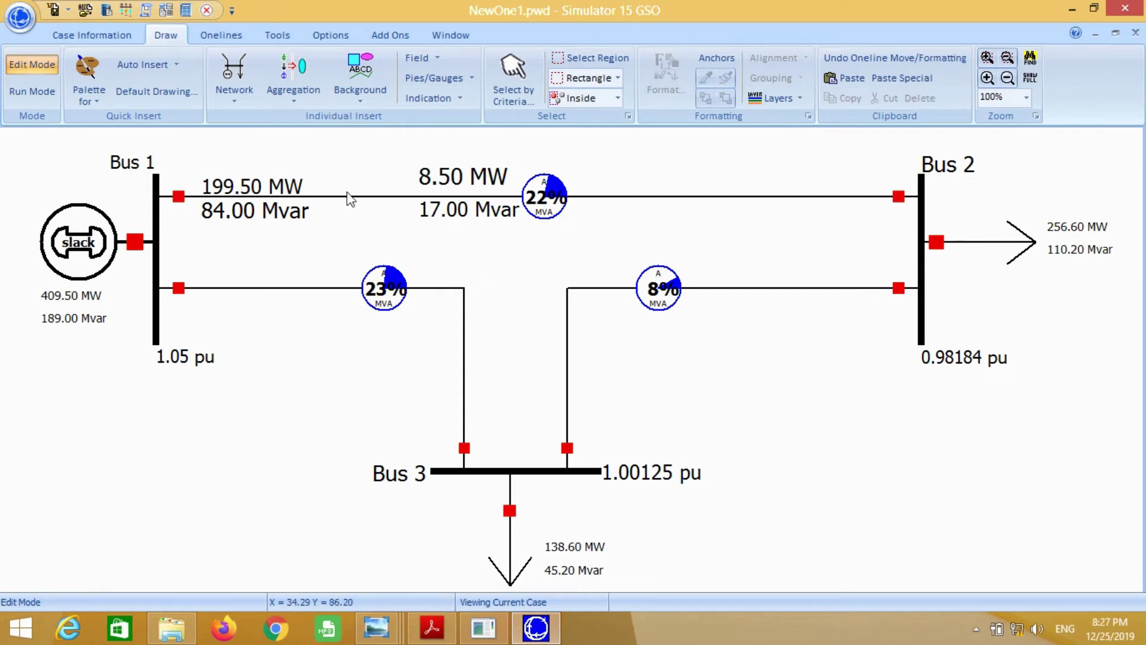
{"action": "left_click", "coordinate": [436, 53]}
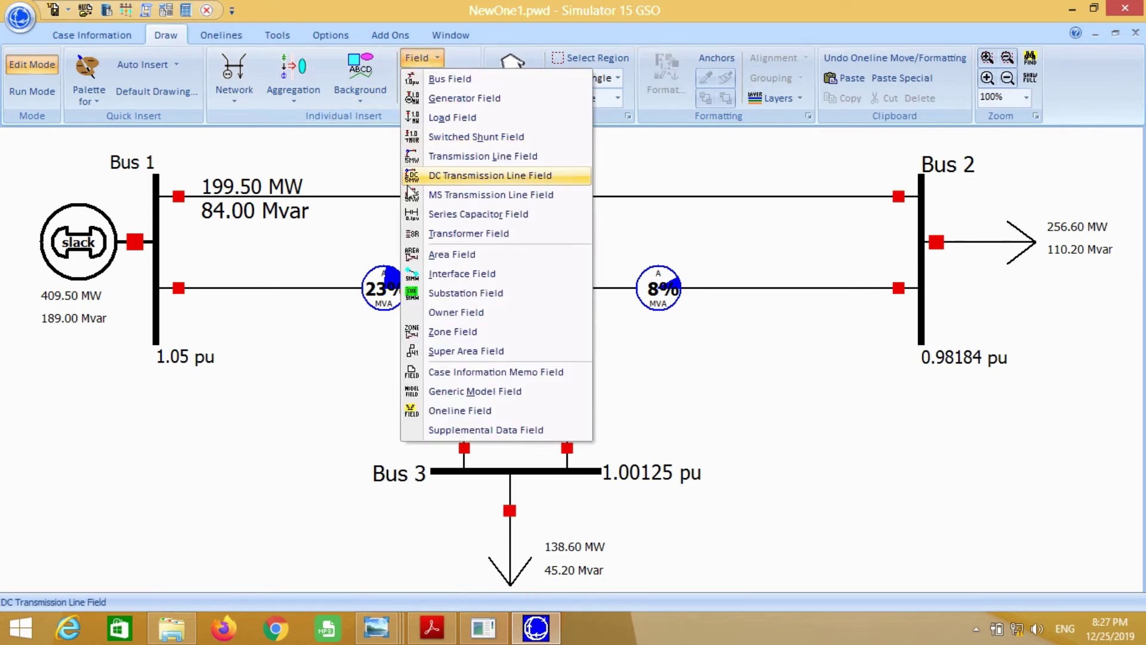
- Add an enlarged 191.00 MW flow field on the Bus 1–Bus 2 line near Bus 2
{"action": "left_click", "coordinate": [478, 157]}
{"action": "left_click", "coordinate": [825, 189]}
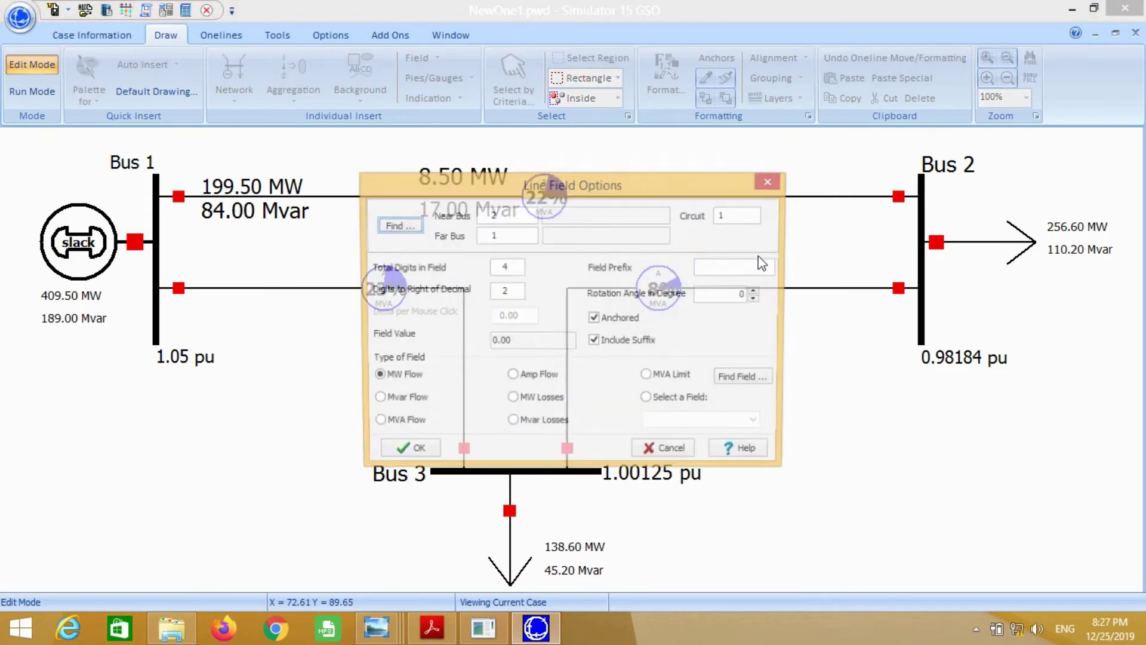
{"action": "left_click", "coordinate": [413, 453]}
{"action": "left_click_drag", "start_coordinate": [892, 197], "coordinate": [833, 194]}
- Add an enlarged -67.00 Mvar flow field below it near Bus 2
{"action": "left_click", "coordinate": [423, 61]}
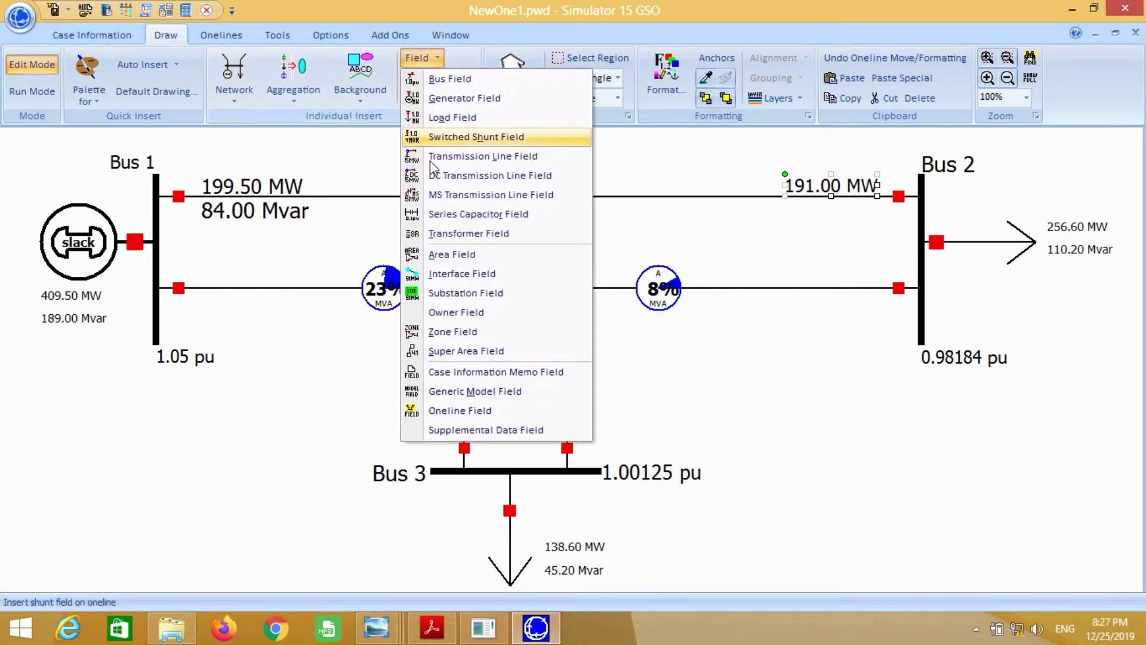
{"action": "left_click", "coordinate": [472, 157]}
{"action": "left_click", "coordinate": [794, 207]}
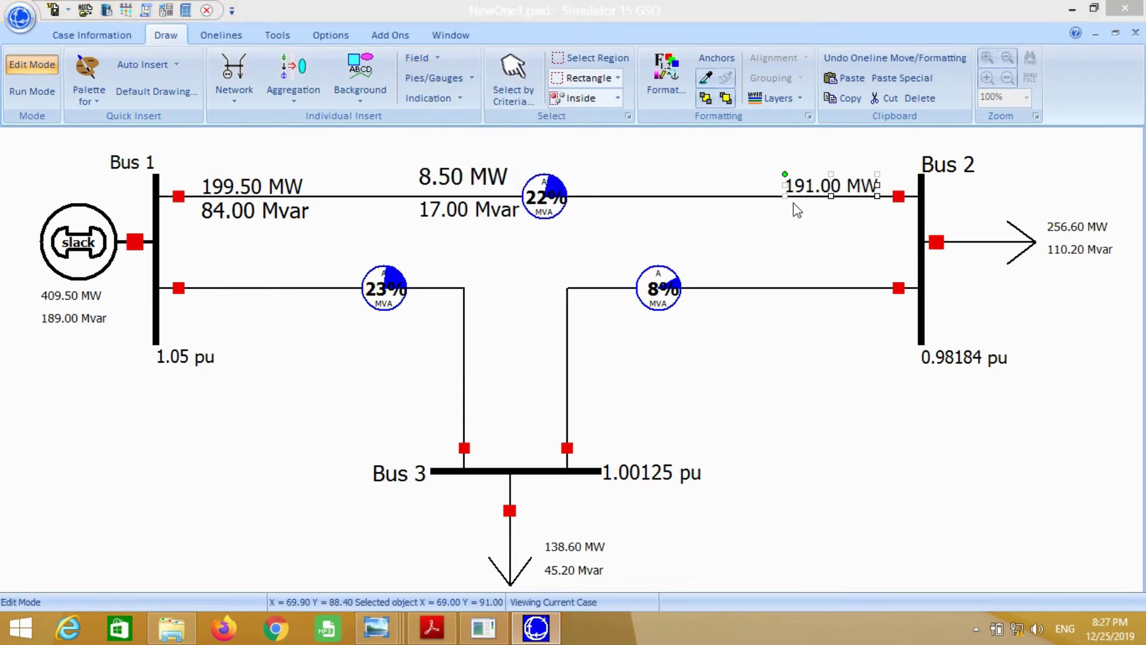
{"action": "left_click", "coordinate": [387, 404]}
{"action": "left_click", "coordinate": [409, 453]}
{"action": "left_click_drag", "start_coordinate": [858, 221], "coordinate": [885, 220]}
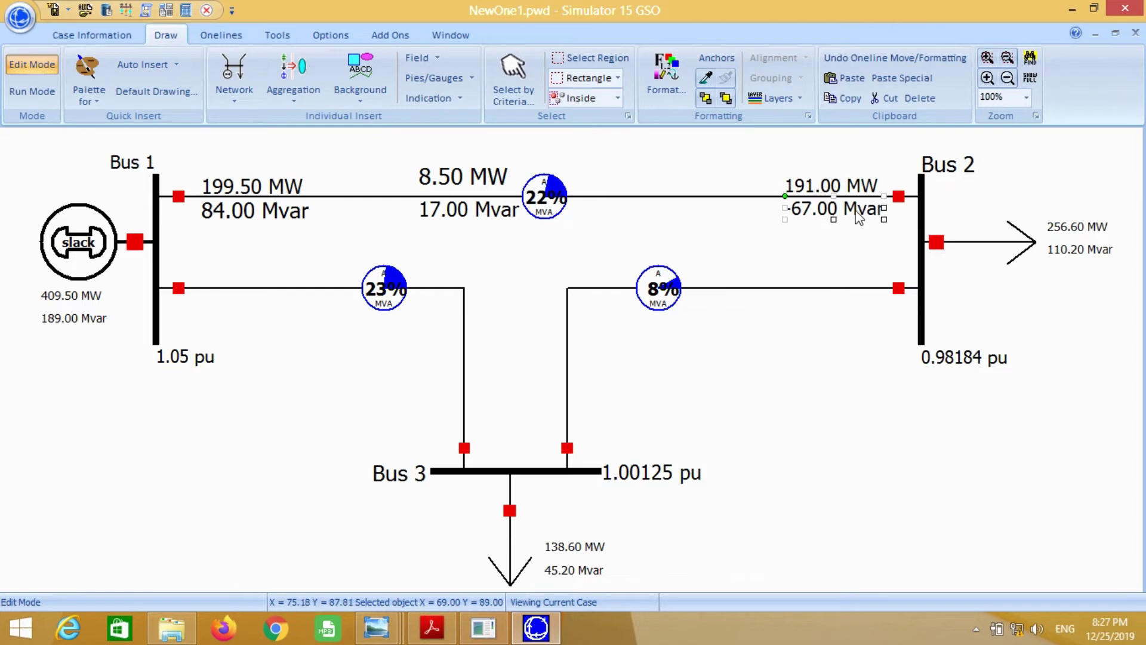
{"action": "left_click", "coordinate": [831, 246]}
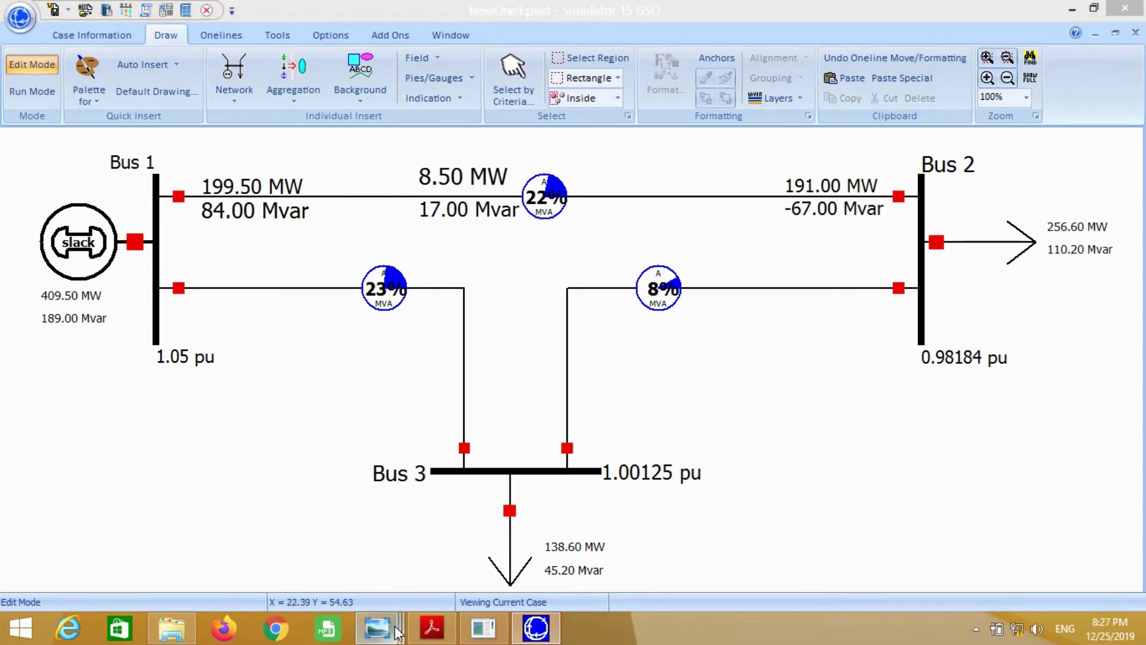
{"action": "mouse_move", "coordinate": [377, 628]}
{"action": "left_click", "coordinate": [461, 528]}
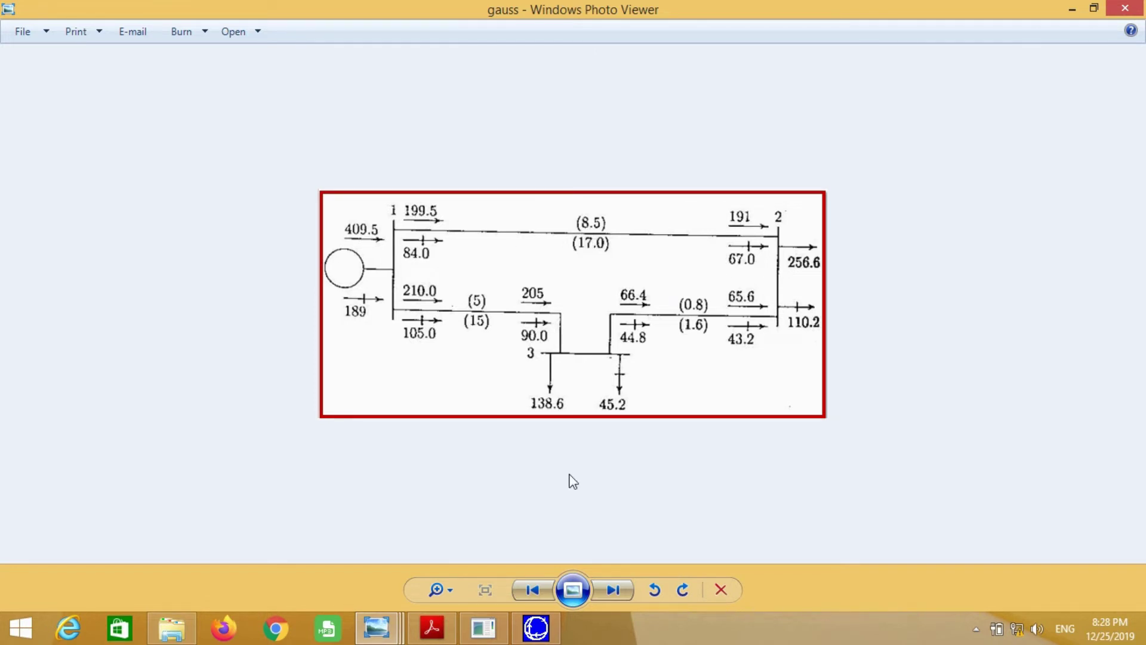
{"action": "left_click", "coordinate": [536, 628]}
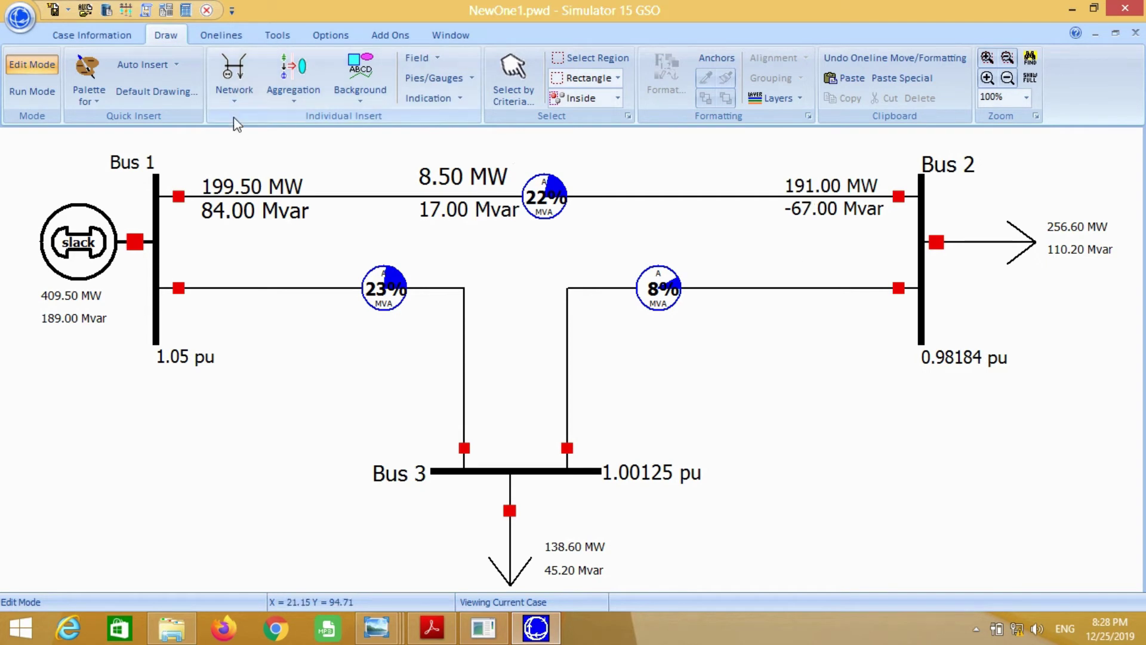
- Add an enlarged 210.00 MW flow field above the Bus 1–Bus 3 line near Bus 1
{"action": "left_click", "coordinate": [422, 58]}
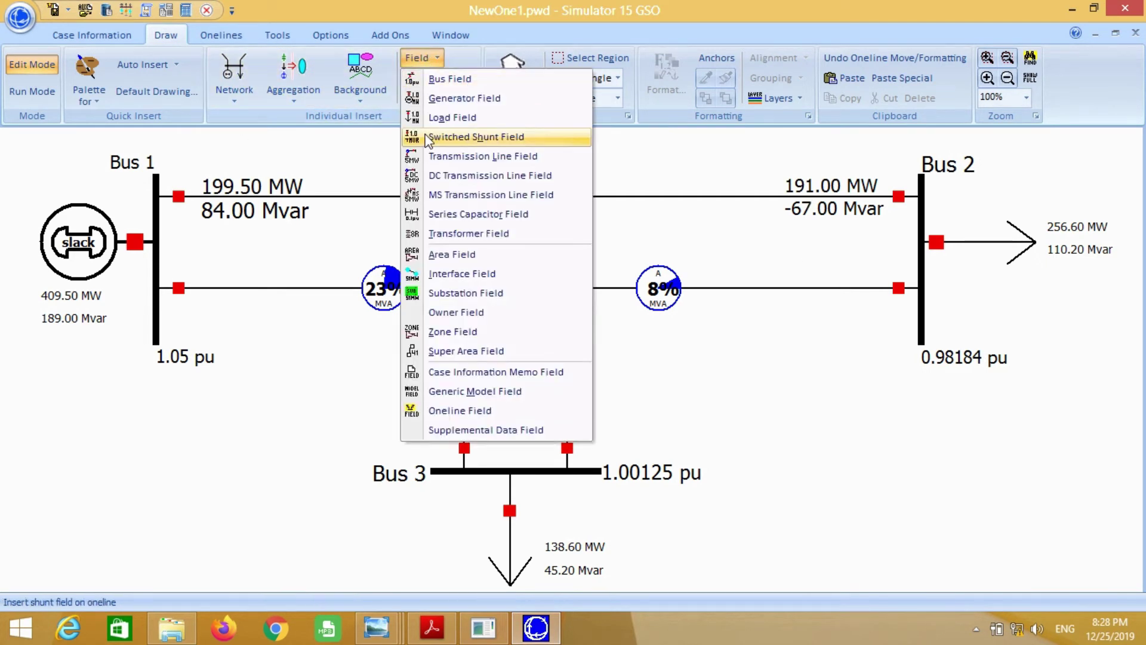
{"action": "left_click", "coordinate": [482, 157]}
{"action": "left_click", "coordinate": [212, 281]}
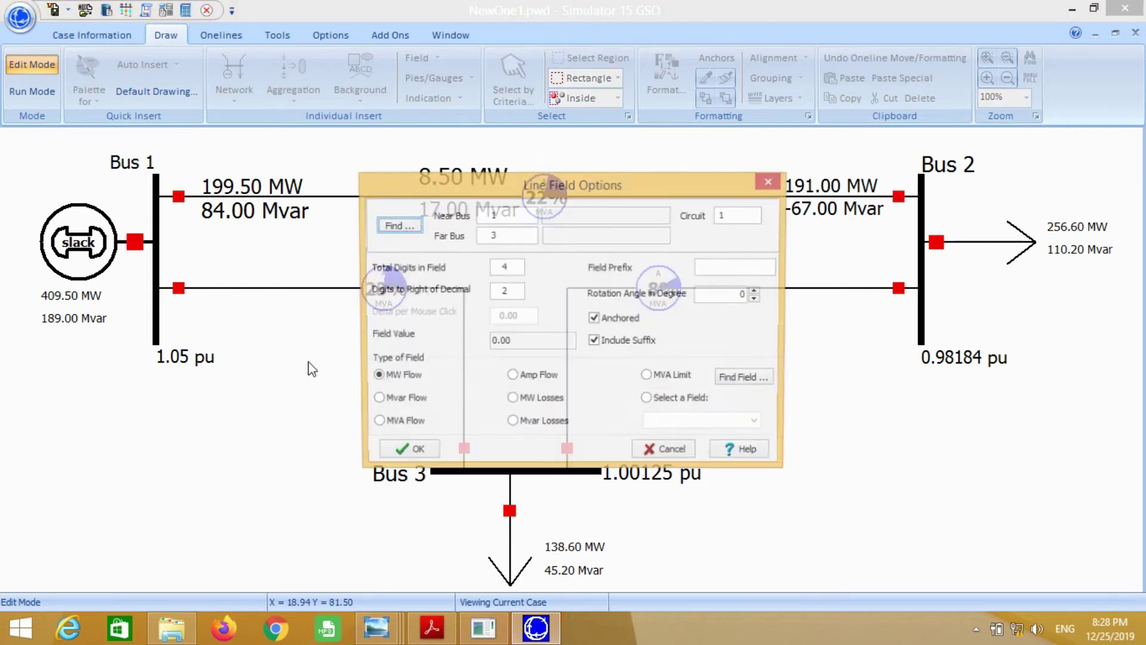
{"action": "left_click", "coordinate": [411, 455]}
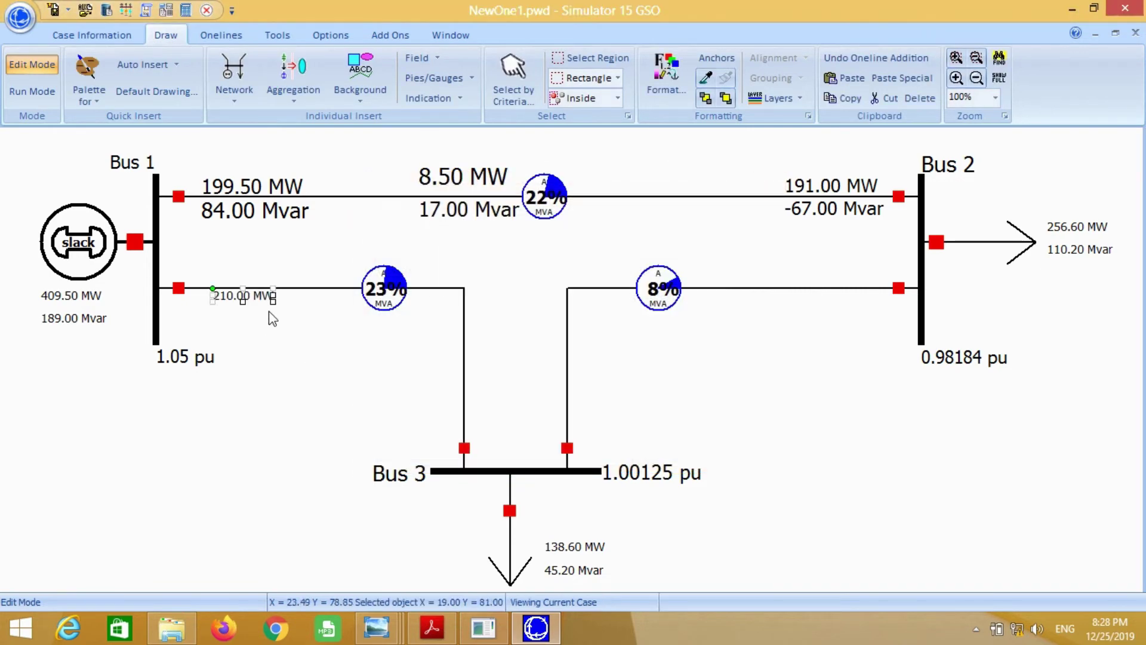
{"action": "left_click_drag", "start_coordinate": [277, 309], "coordinate": [289, 272]}
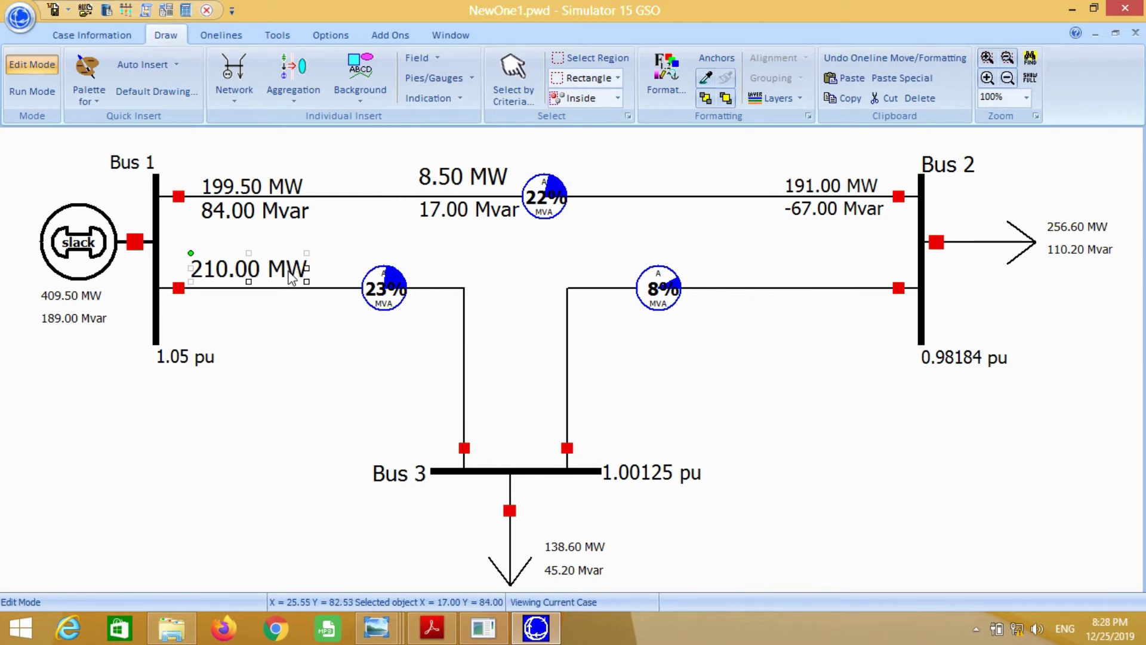
- Add an enlarged 105.00 Mvar flow field on the same line near Bus 1
{"action": "left_click", "coordinate": [421, 59]}
{"action": "left_click", "coordinate": [482, 156]}
{"action": "left_click", "coordinate": [209, 298]}
{"action": "left_click", "coordinate": [375, 400]}
{"action": "left_click", "coordinate": [399, 452]}
{"action": "mouse_move", "coordinate": [277, 315]}
{"action": "left_mouse_down"}
{"action": "mouse_move", "coordinate": [314, 311]}
{"action": "mouse_move", "coordinate": [271, 303]}
{"action": "left_mouse_up"}
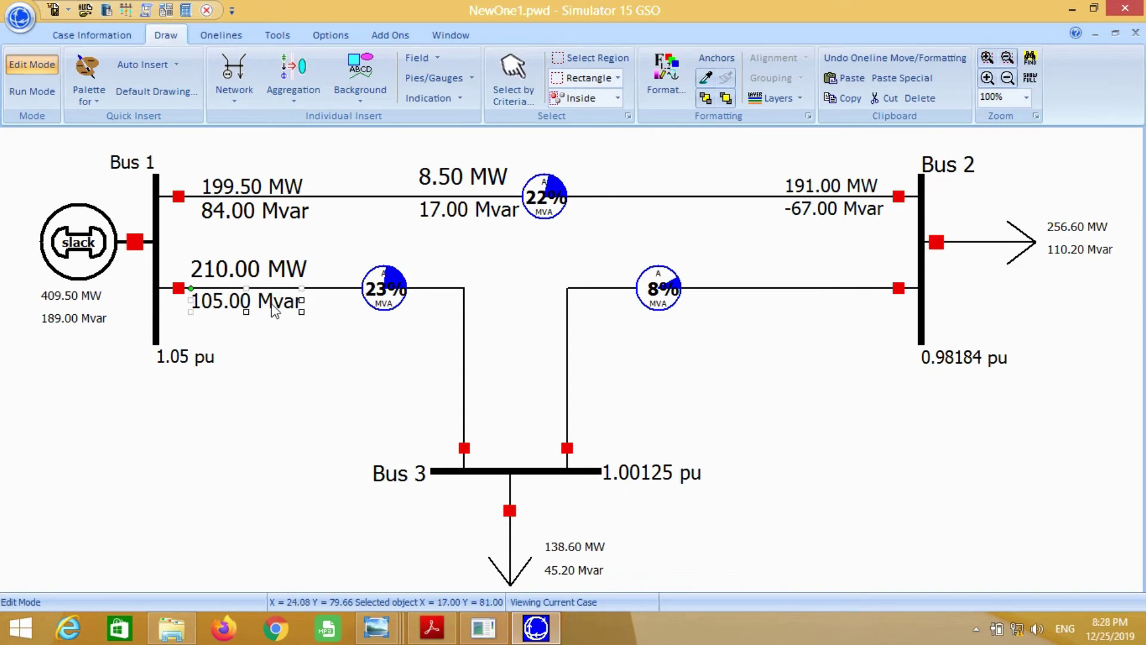
{"action": "left_click", "coordinate": [416, 58]}
- Add an enlarged 5.00 MW losses field near the bend of the Bus 1–Bus 3 line
{"action": "left_click", "coordinate": [474, 156]}
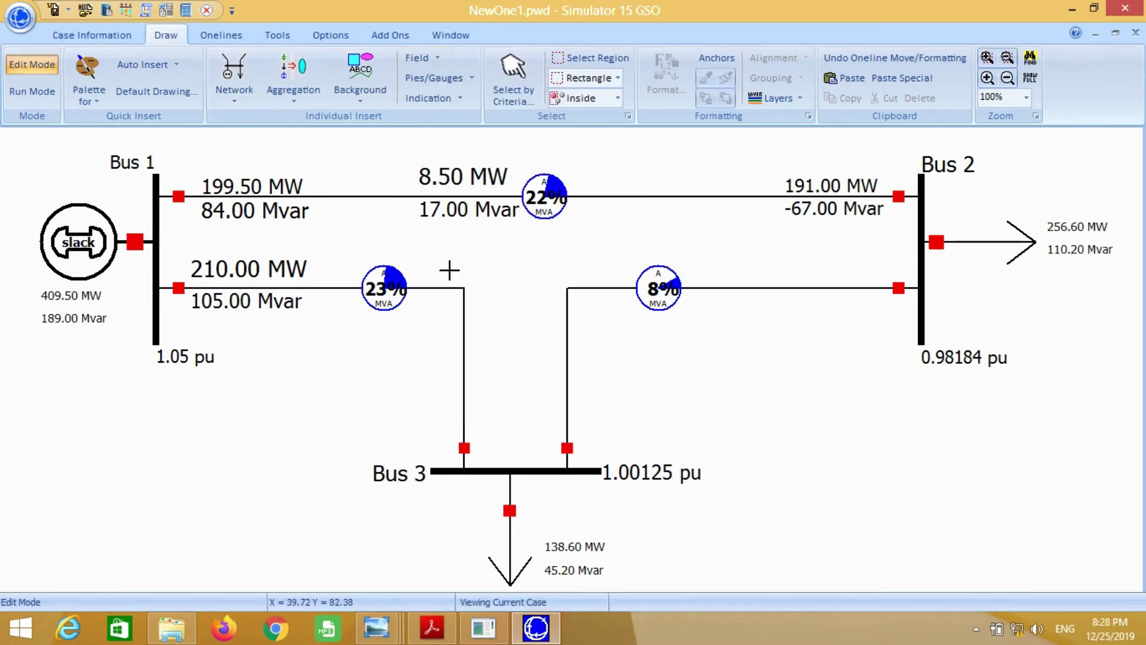
{"action": "left_click", "coordinate": [446, 279]}
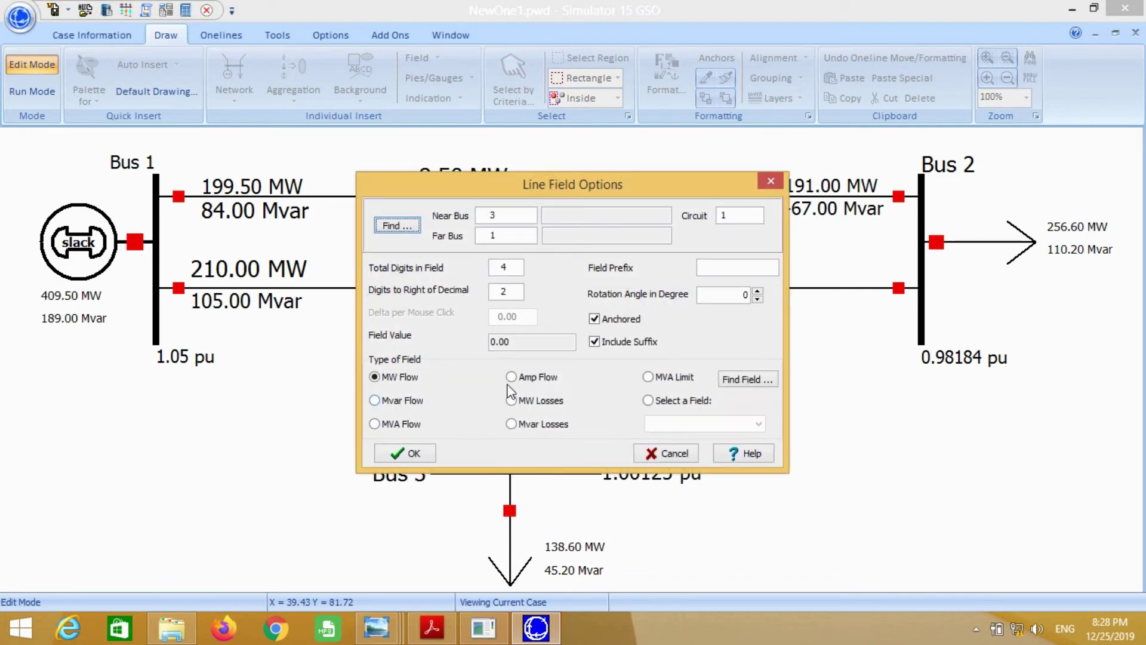
{"action": "left_click", "coordinate": [512, 402]}
{"action": "left_click", "coordinate": [412, 453]}
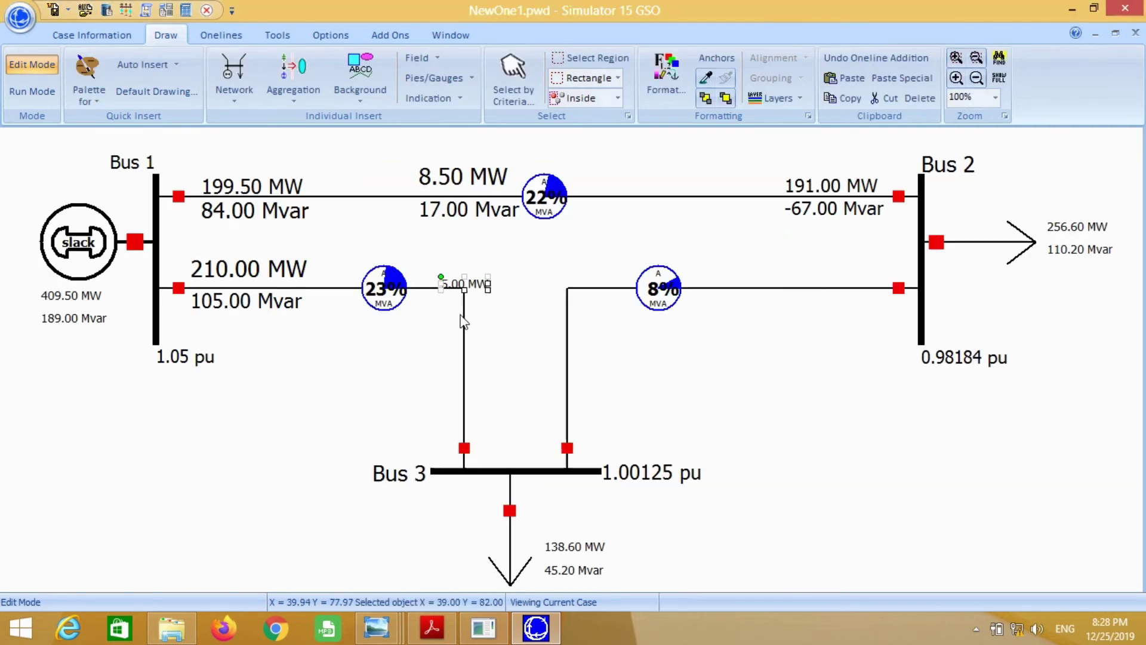
{"action": "left_click_drag", "start_coordinate": [488, 288], "coordinate": [500, 300]}
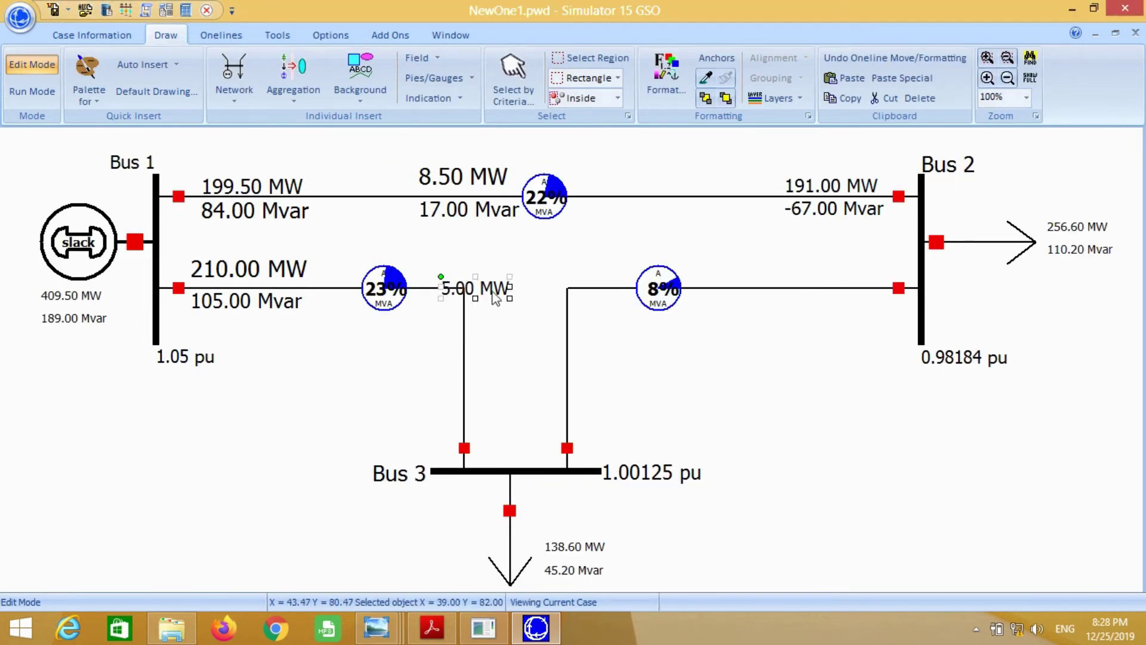
- Add a 15.00 Mvar losses field, then shift the 23% pie and that label left
{"action": "left_click", "coordinate": [419, 57]}
{"action": "left_click", "coordinate": [481, 156]}
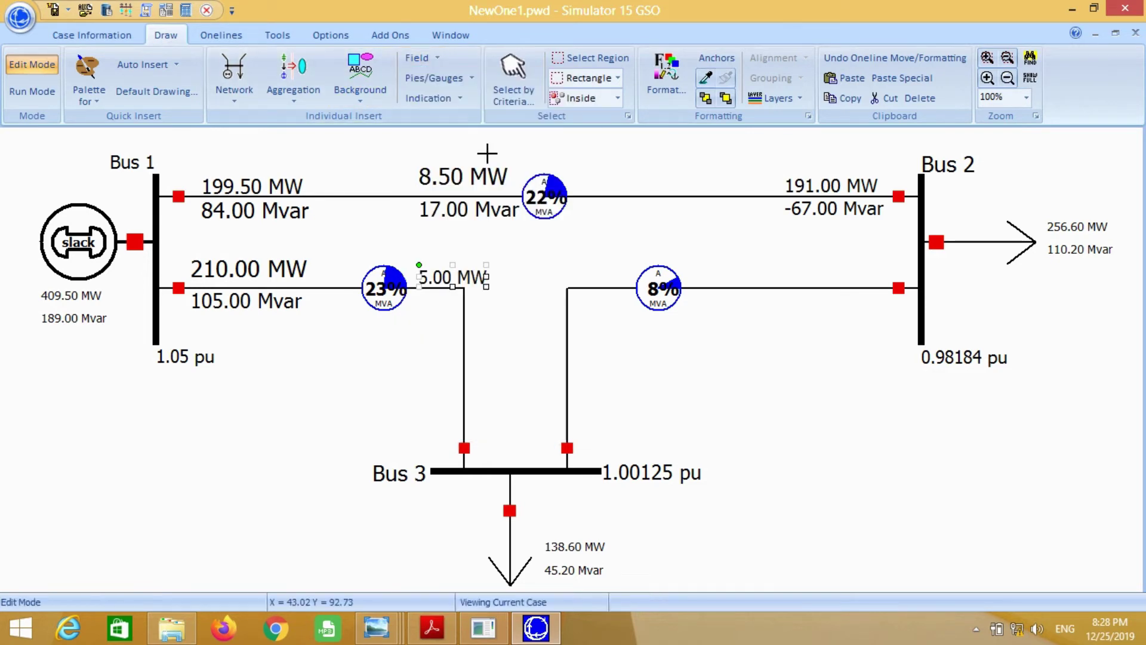
{"action": "left_click", "coordinate": [442, 306]}
{"action": "left_click", "coordinate": [511, 424]}
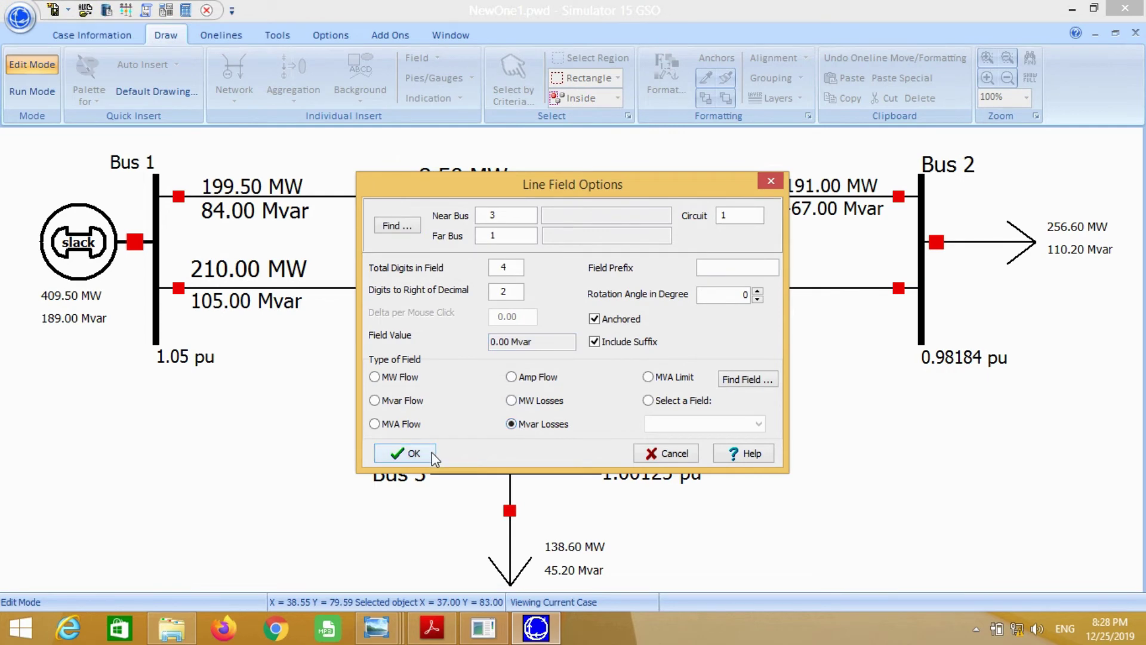
{"action": "left_click", "coordinate": [432, 452]}
{"action": "left_click_drag", "start_coordinate": [500, 309], "coordinate": [463, 295]}
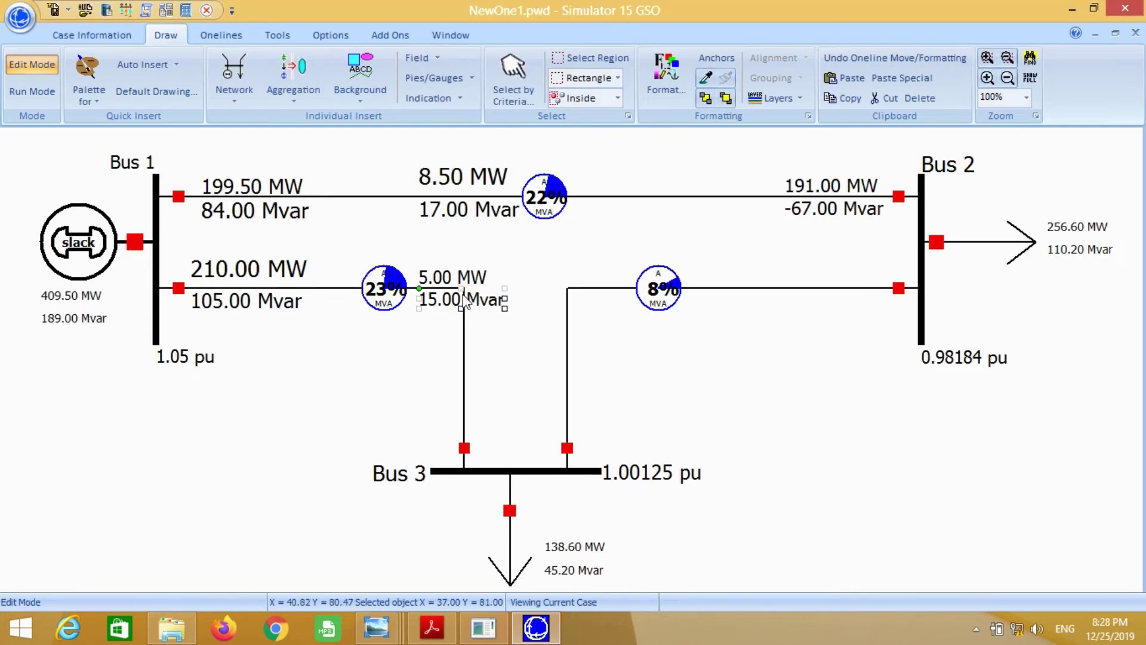
{"action": "left_click_drag", "start_coordinate": [394, 279], "coordinate": [359, 277]}
{"action": "left_click_drag", "start_coordinate": [456, 305], "coordinate": [412, 303]}
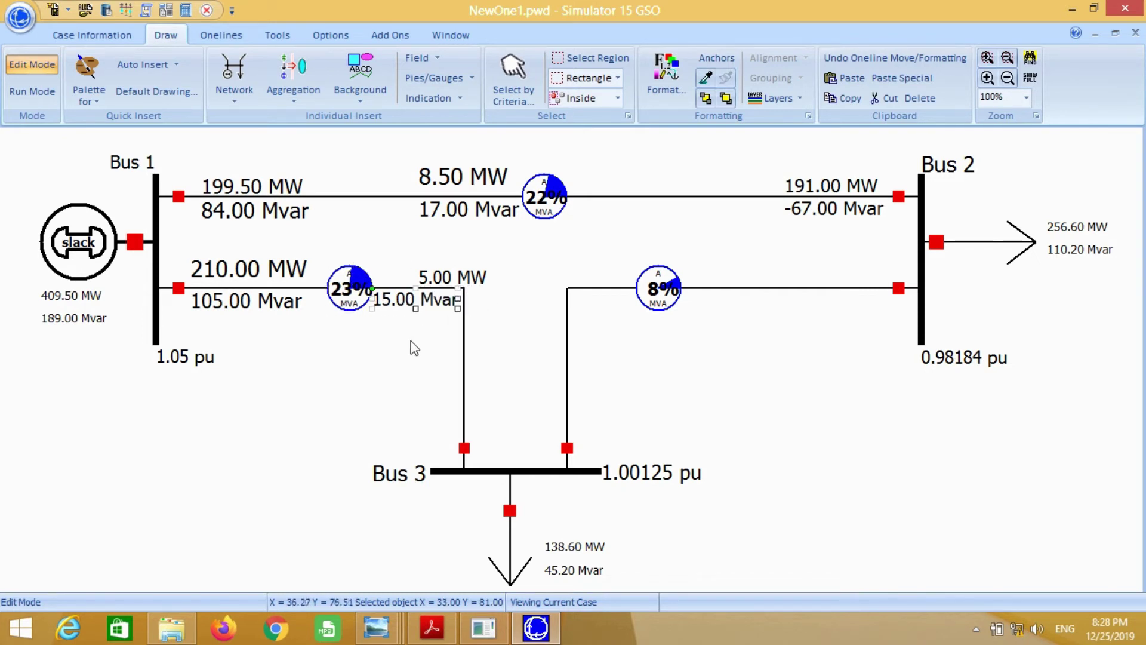
- Add an enlarged 205.00 MW flow field on the Bus 1–Bus 3 line just above Bus 3
{"action": "left_click", "coordinate": [419, 57]}
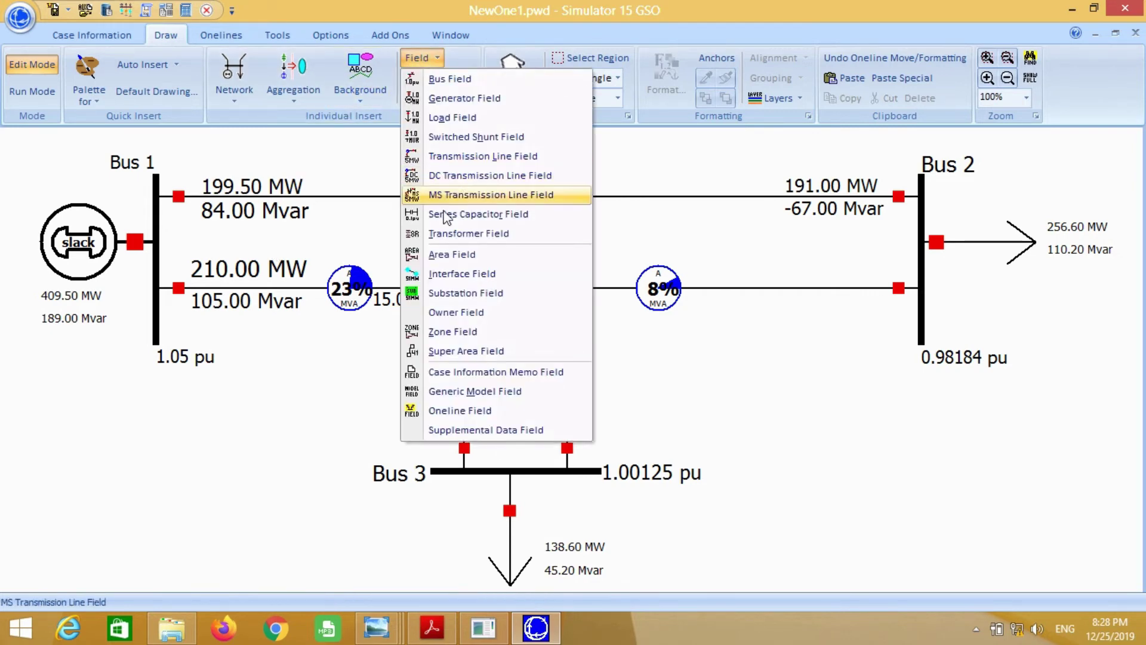
{"action": "left_click", "coordinate": [449, 156]}
{"action": "left_click", "coordinate": [457, 419]}
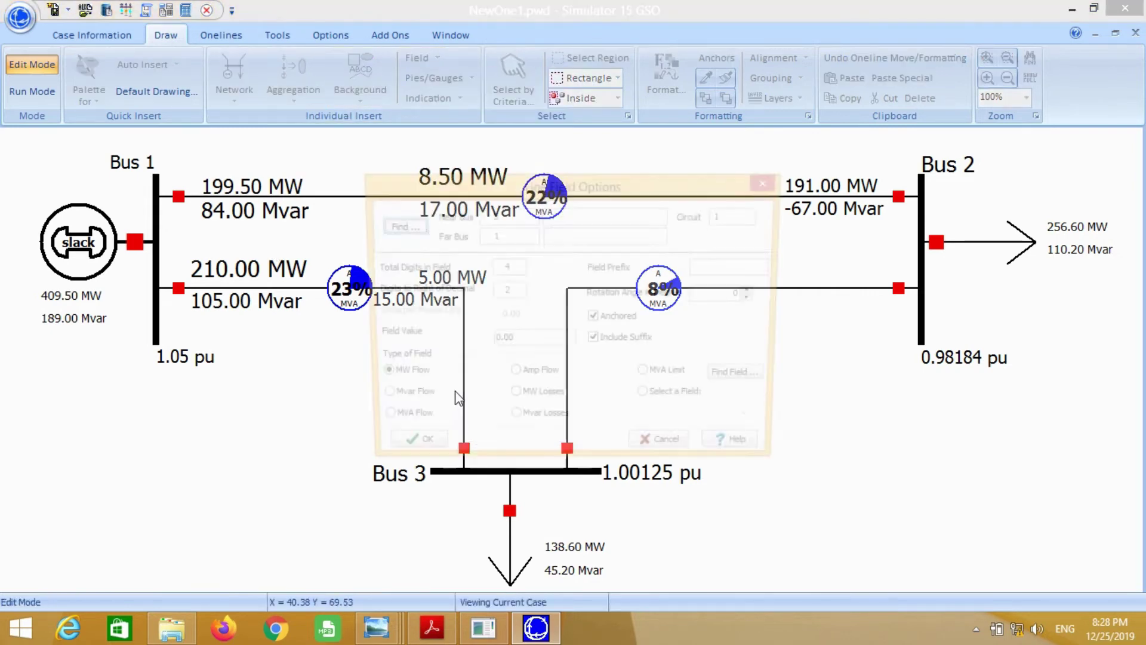
{"action": "left_click", "coordinate": [410, 454]}
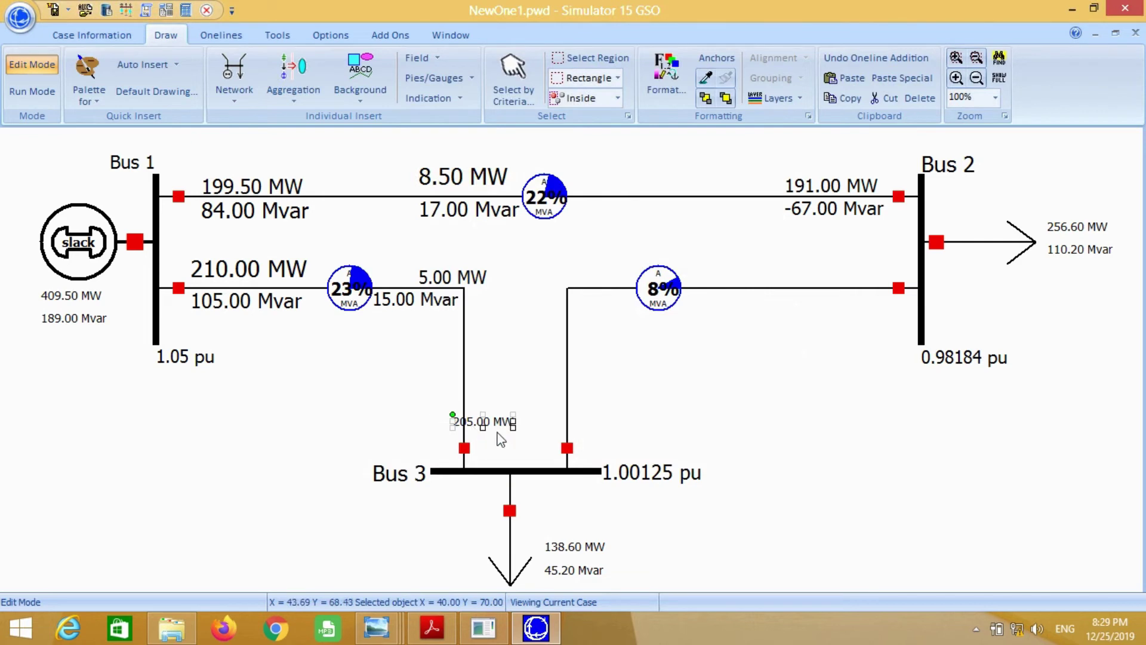
{"action": "left_click_drag", "start_coordinate": [513, 428], "coordinate": [443, 419]}
- Add a -90.00 Mvar flow field and place it beneath the 205.00 MW value
{"action": "left_click", "coordinate": [421, 57]}
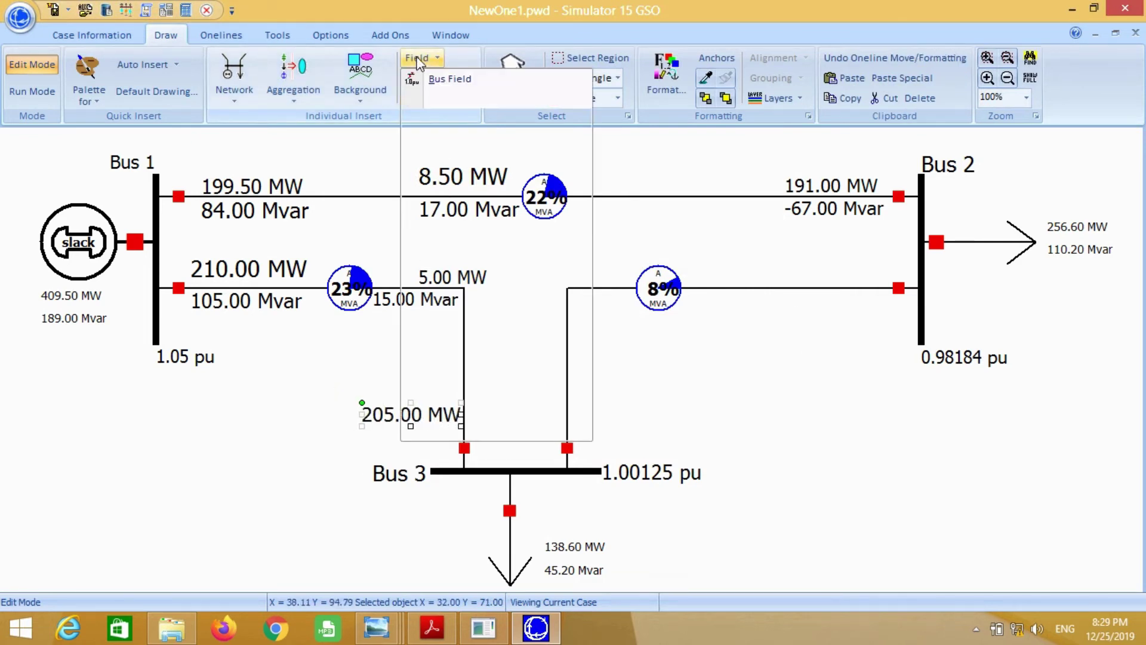
{"action": "left_click", "coordinate": [469, 156]}
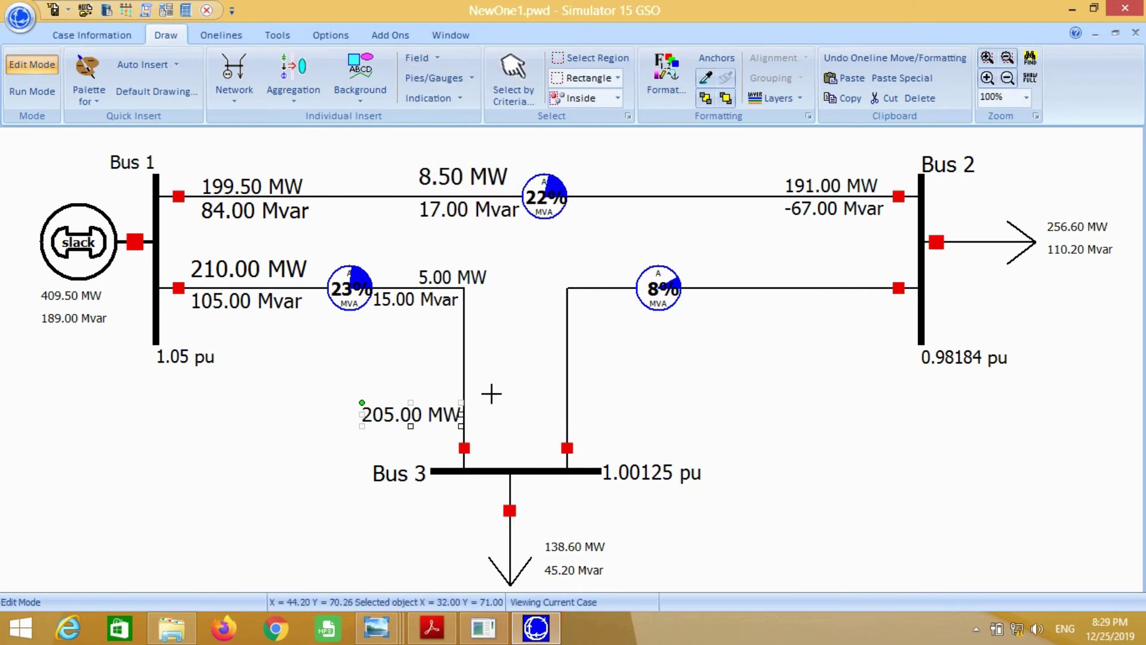
{"action": "left_click", "coordinate": [365, 435]}
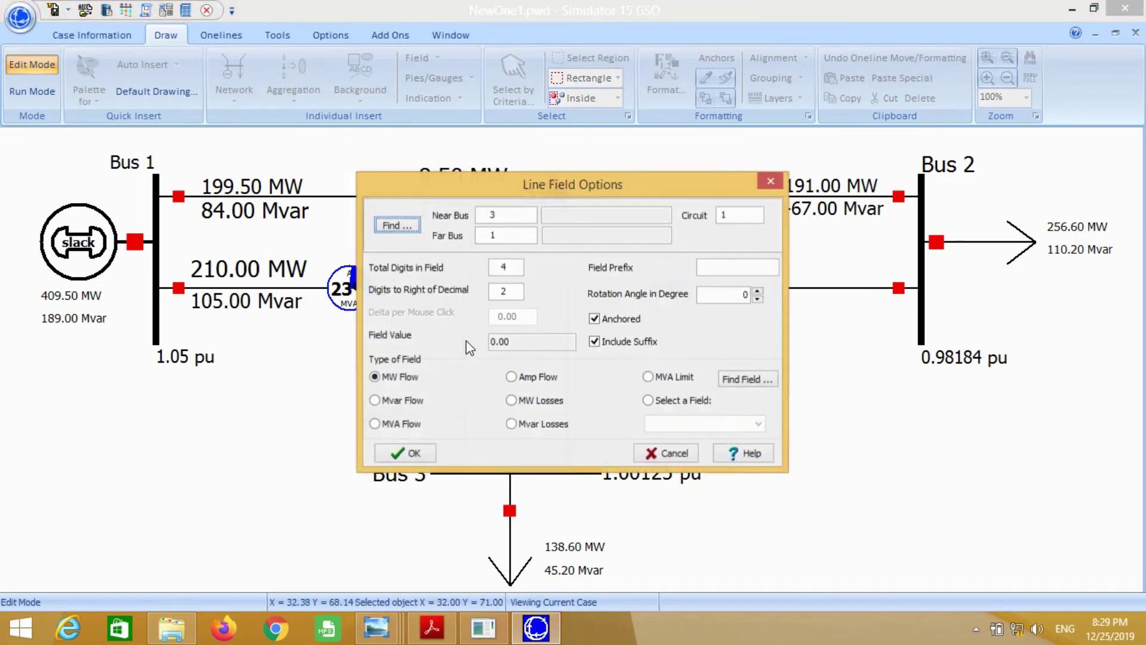
{"action": "left_click", "coordinate": [394, 400]}
{"action": "left_click", "coordinate": [412, 453]}
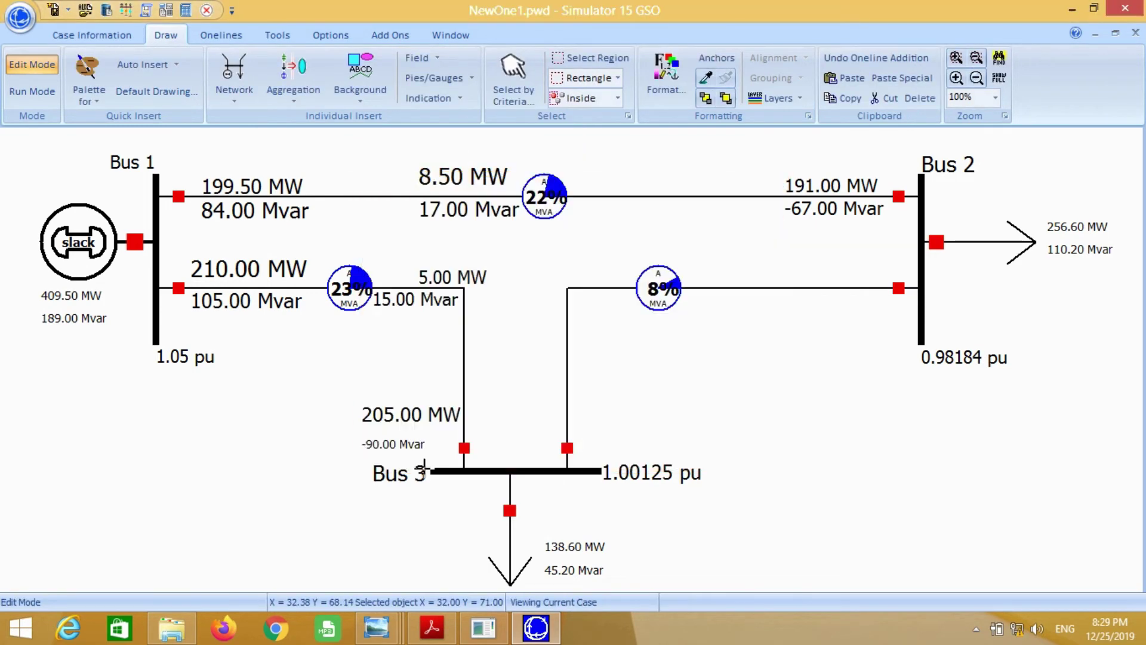
{"action": "left_click_drag", "start_coordinate": [422, 452], "coordinate": [416, 441]}
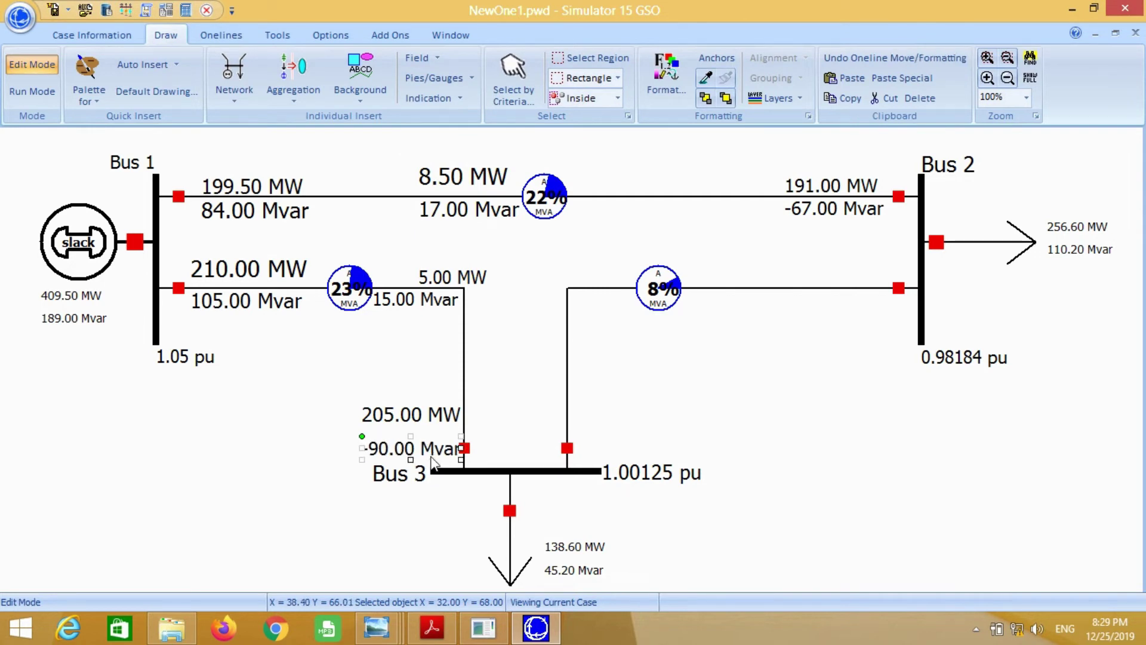
{"action": "left_click", "coordinate": [537, 392]}
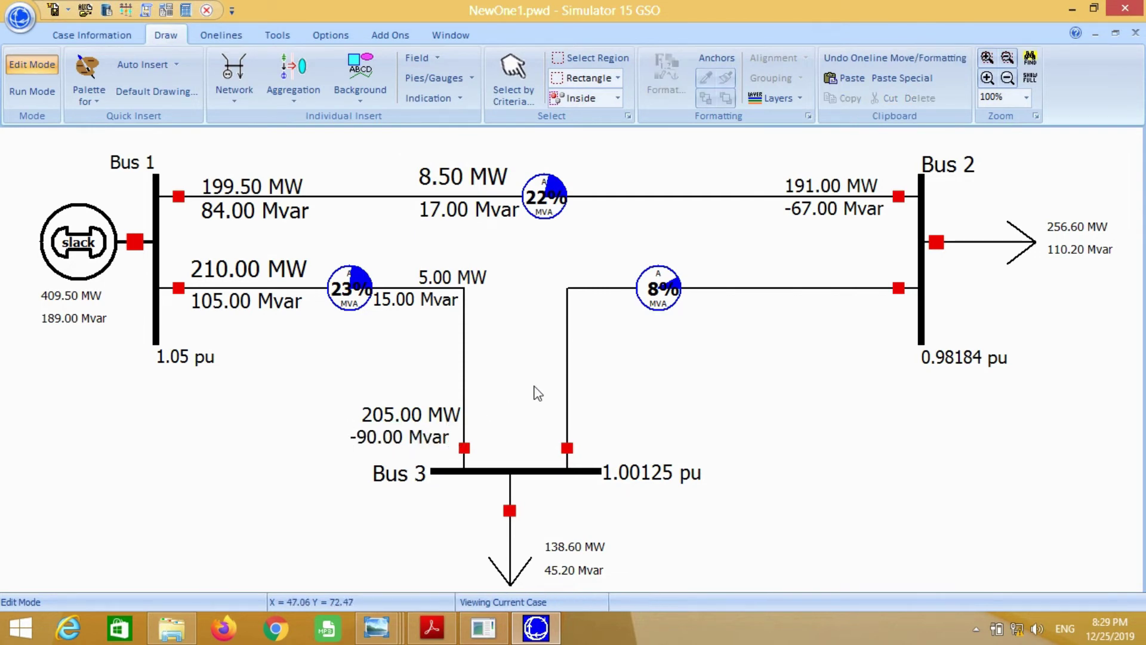
{"action": "left_click", "coordinate": [416, 58]}
- Add an enlarged 66.39 MW flow field on the Bus 3–Bus 2 line near Bus 3
{"action": "left_click", "coordinate": [469, 156]}
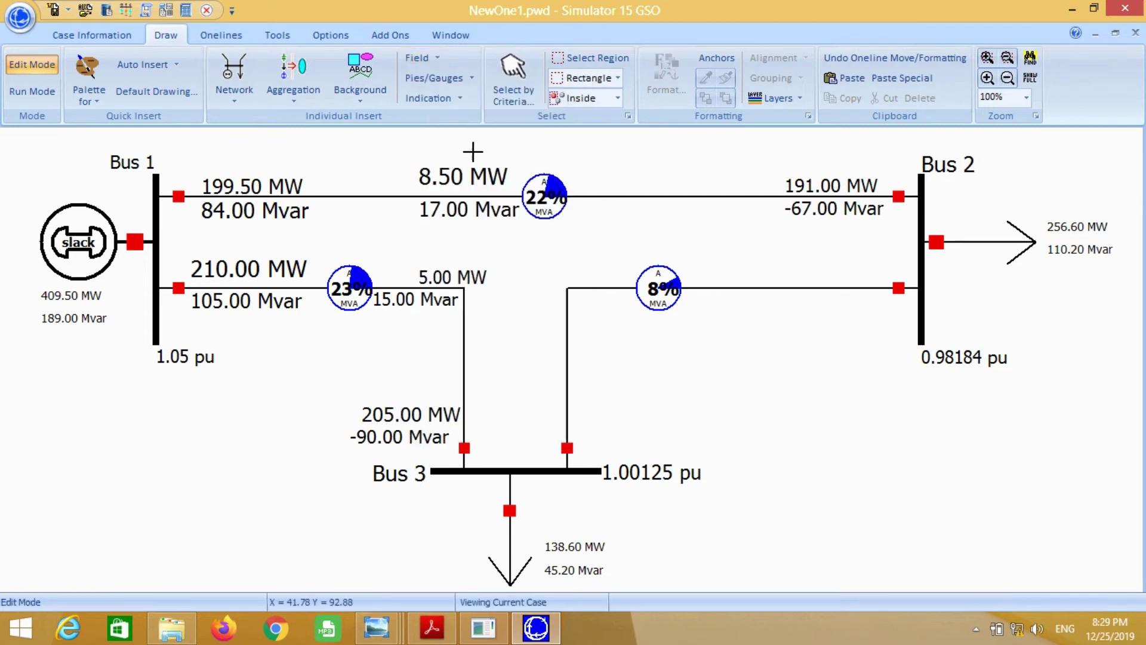
{"action": "left_click", "coordinate": [582, 409]}
{"action": "left_click", "coordinate": [411, 451]}
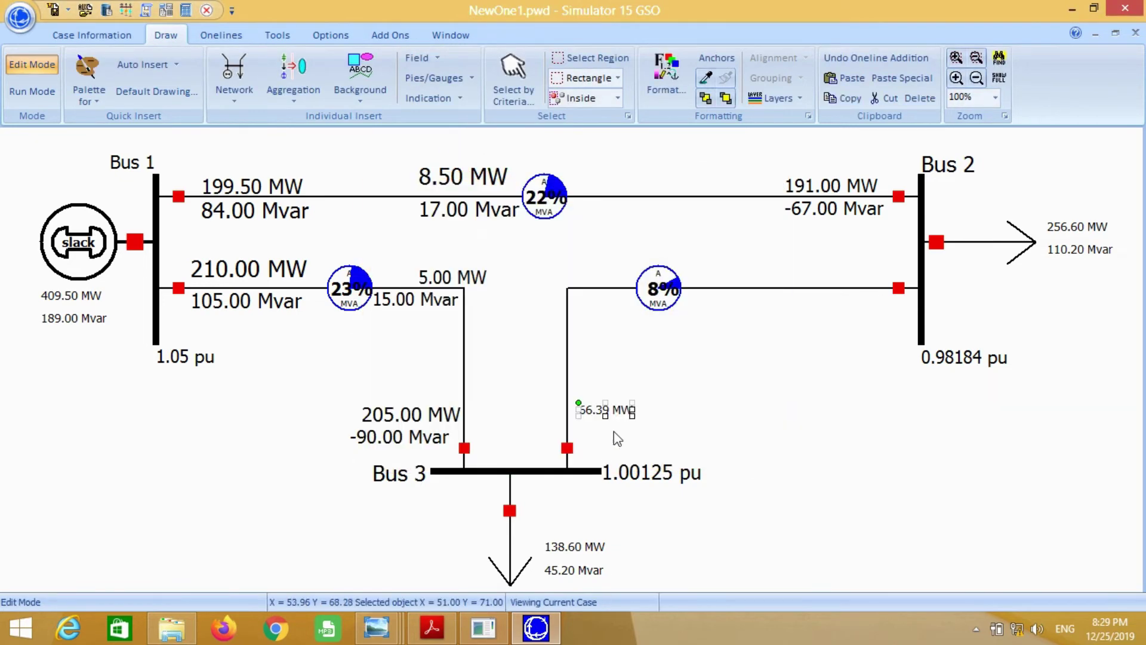
{"action": "left_click_drag", "start_coordinate": [634, 416], "coordinate": [678, 437]}
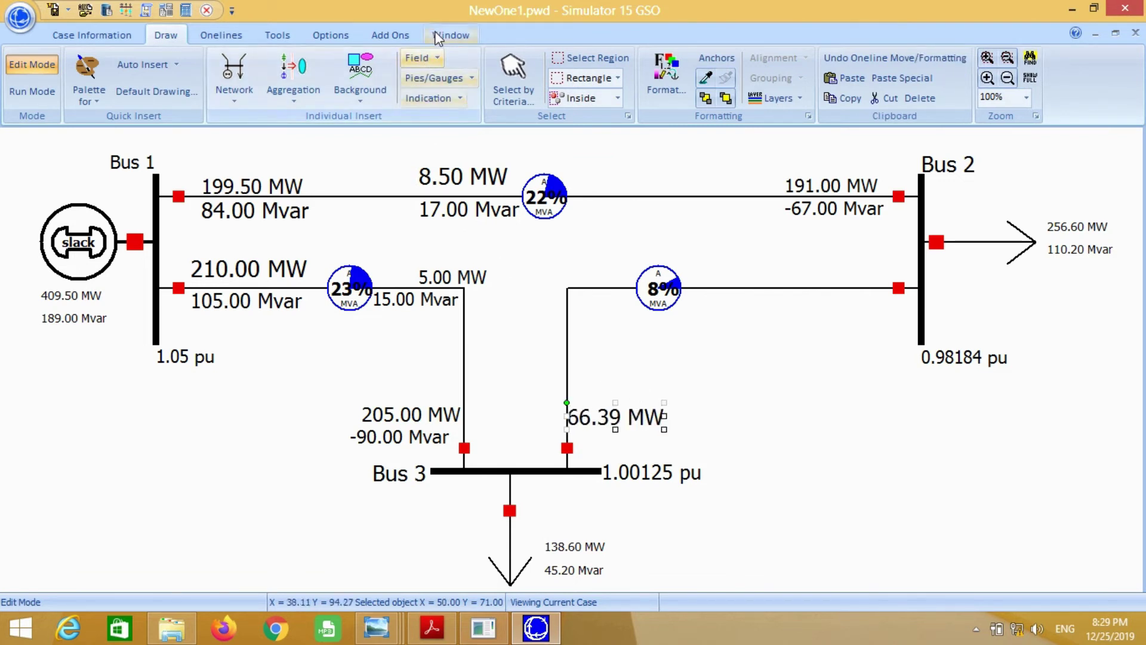
- Add an enlarged 44.80 Mvar flow field and stack it beneath 66.39 MW
{"action": "left_click", "coordinate": [420, 58]}
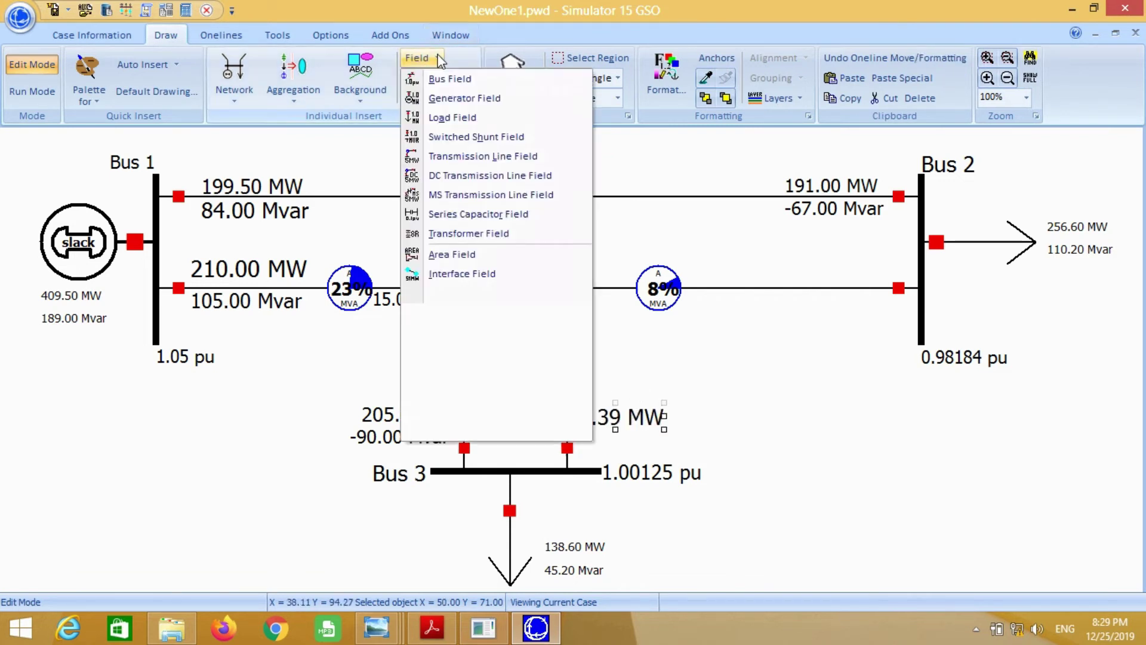
{"action": "left_click", "coordinate": [466, 162]}
{"action": "left_click", "coordinate": [588, 440]}
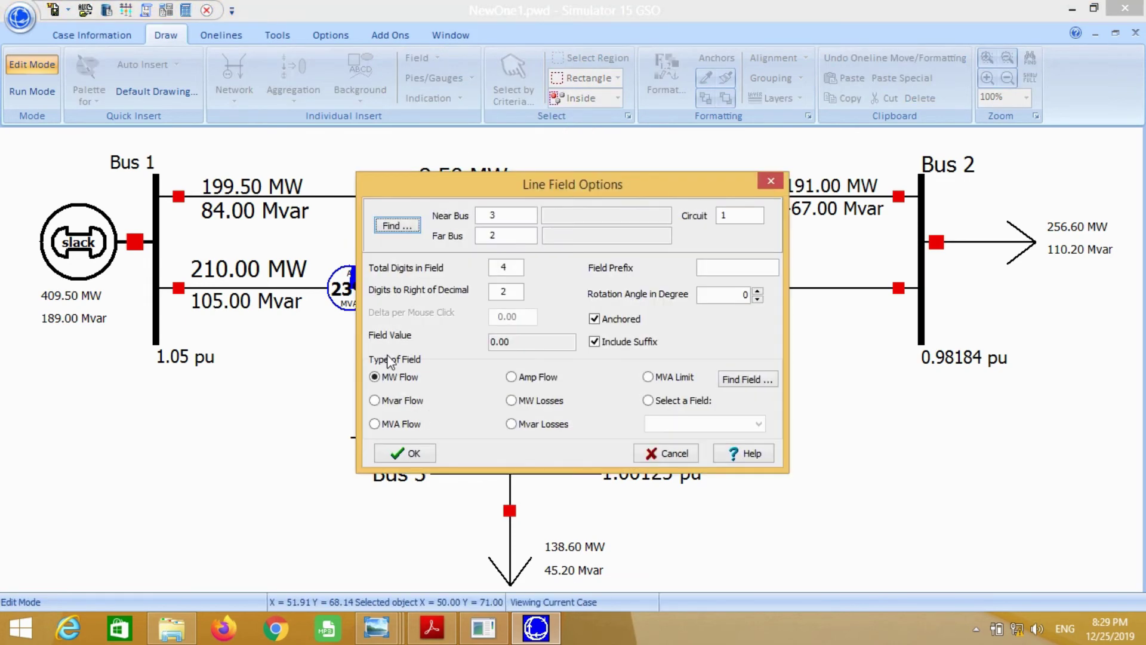
{"action": "left_click", "coordinate": [384, 402]}
{"action": "left_click", "coordinate": [404, 453]}
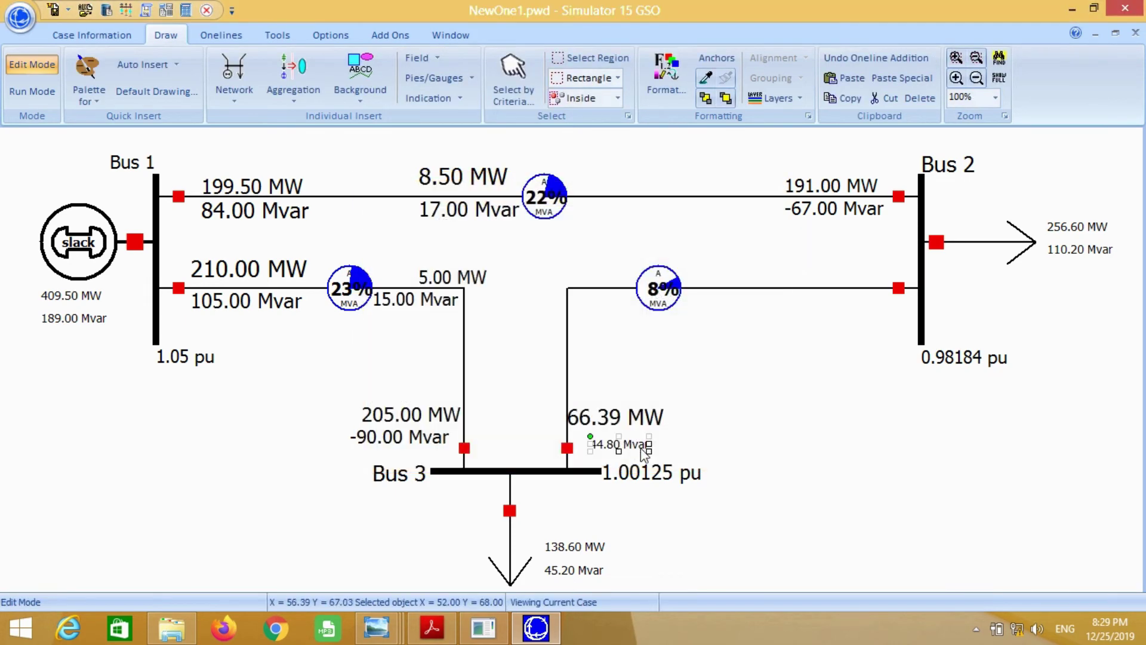
{"action": "left_click_drag", "start_coordinate": [650, 451], "coordinate": [674, 458]}
{"action": "left_click_drag", "start_coordinate": [618, 419], "coordinate": [618, 407]}
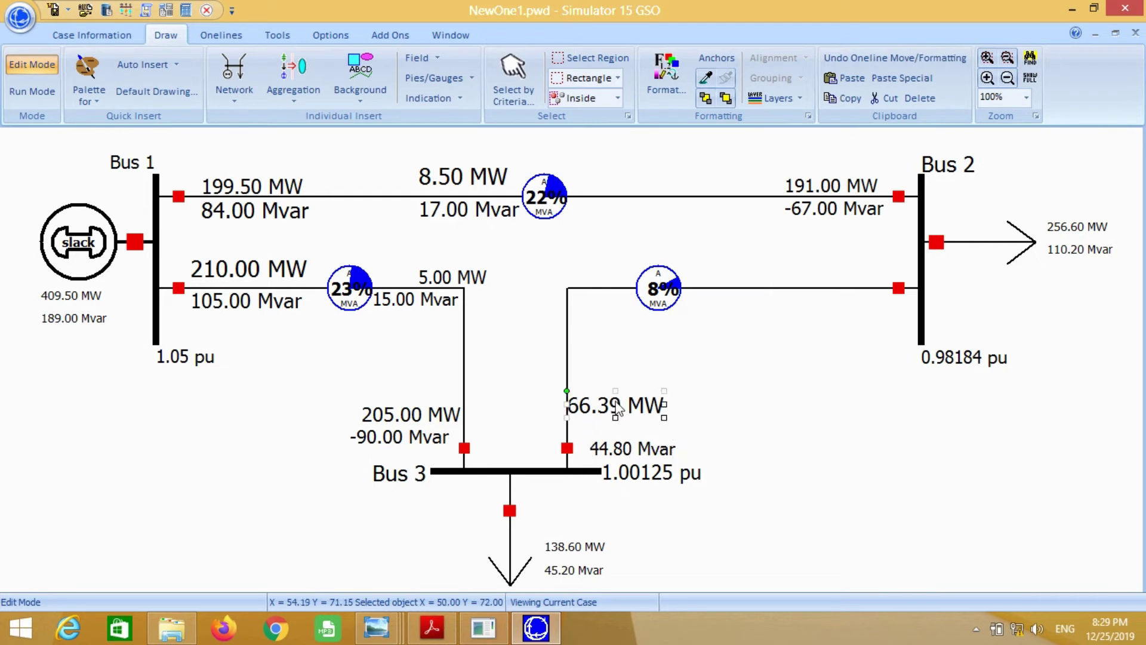
{"action": "left_click_drag", "start_coordinate": [621, 446], "coordinate": [599, 424]}
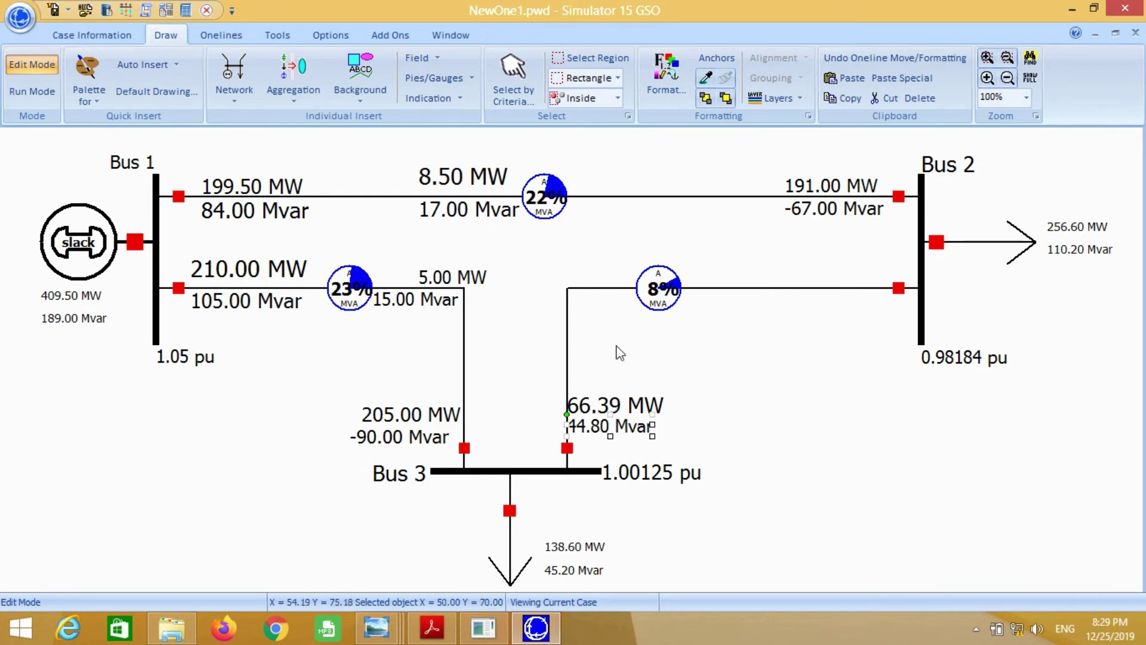
{"action": "left_click", "coordinate": [314, 151]}
- Add an enlarged 0.80 MW losses field above the Bus 3–Bus 2 line
{"action": "left_click", "coordinate": [422, 58]}
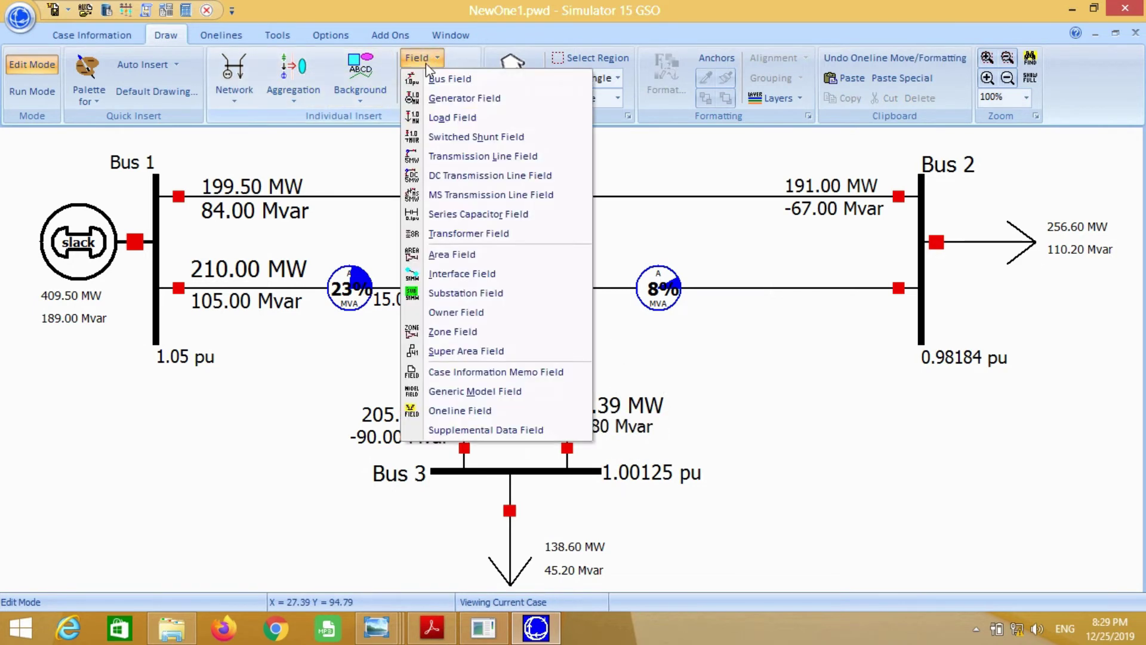
{"action": "left_click", "coordinate": [449, 154]}
{"action": "left_click", "coordinate": [607, 278]}
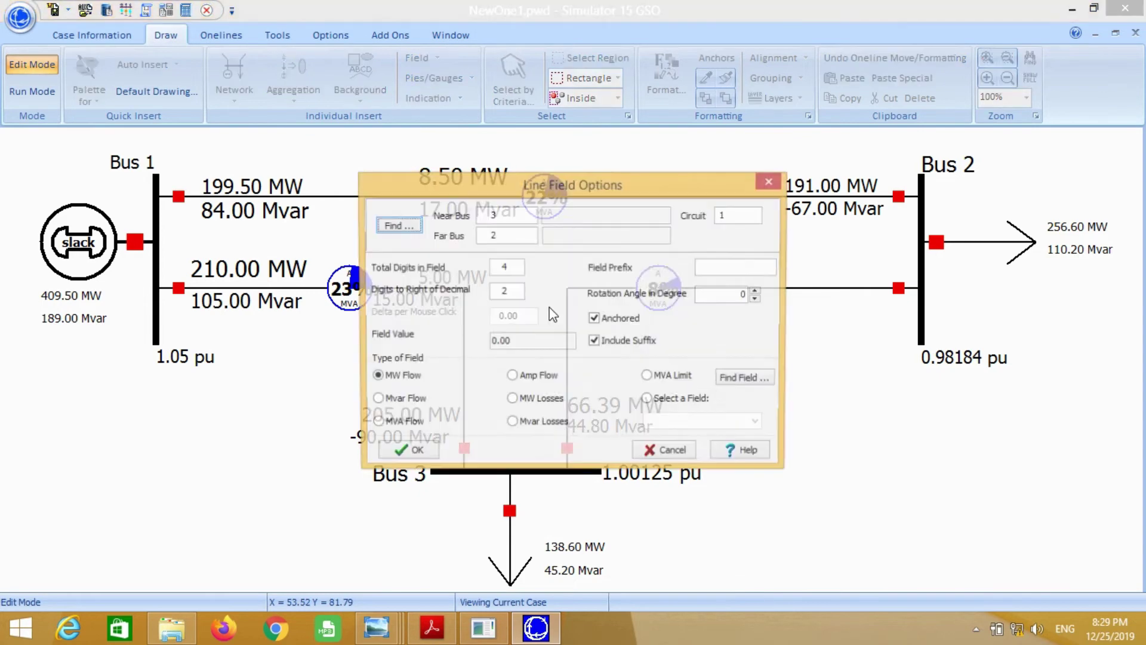
{"action": "left_click", "coordinate": [511, 400]}
{"action": "left_click", "coordinate": [412, 453]}
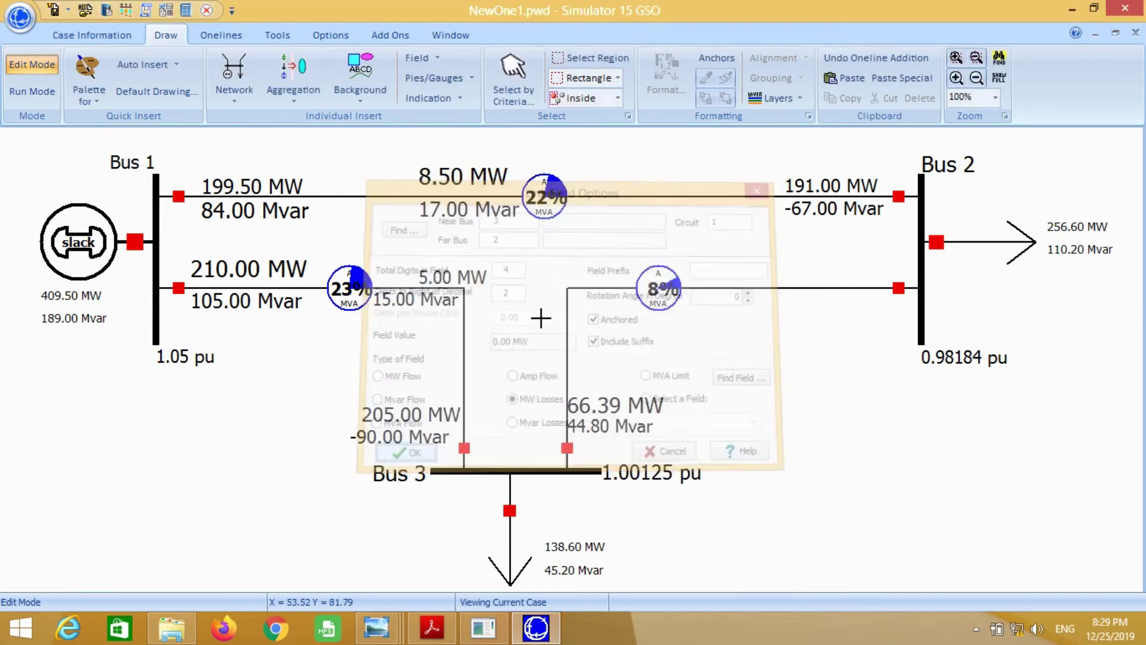
{"action": "left_click_drag", "start_coordinate": [633, 293], "coordinate": [704, 278]}
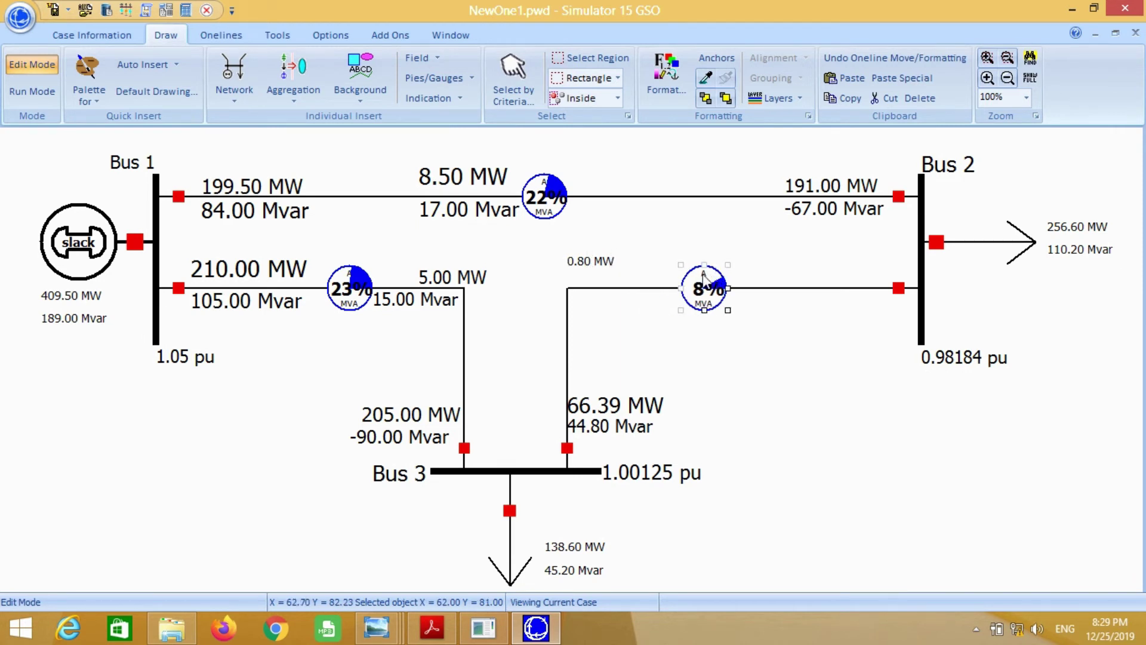
{"action": "left_click", "coordinate": [601, 262]}
{"action": "left_click_drag", "start_coordinate": [618, 269], "coordinate": [636, 275]}
{"action": "left_click", "coordinate": [609, 322]}
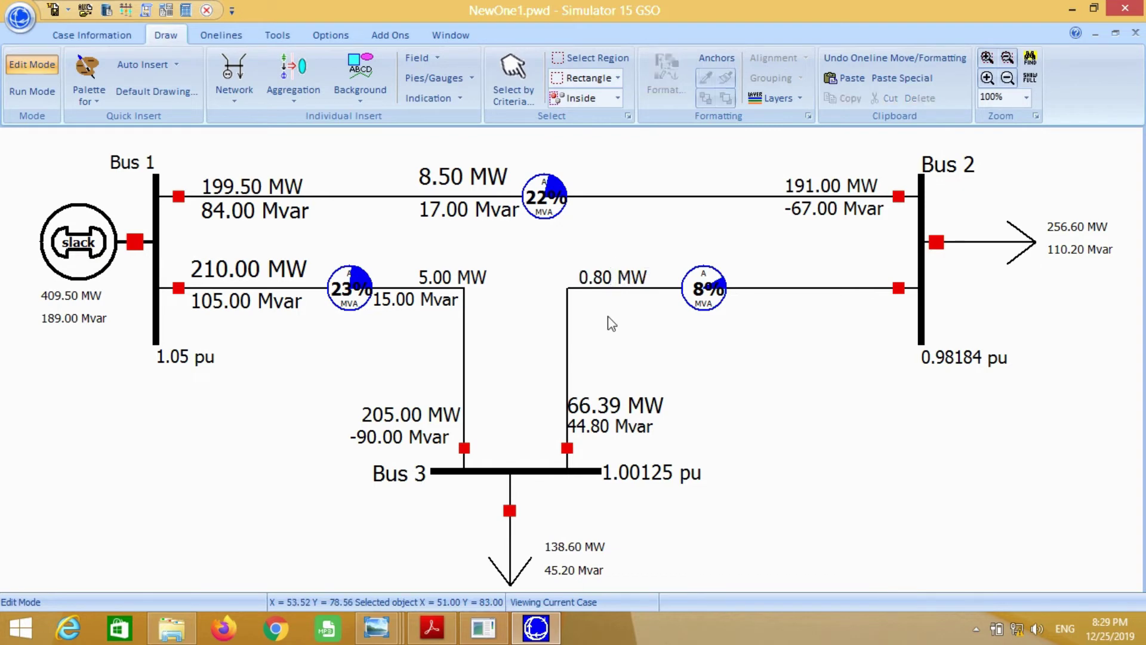
- Add an enlarged 1.60 Mvar losses field positioned under 0.80 MW
{"action": "left_click", "coordinate": [420, 57]}
{"action": "left_click", "coordinate": [454, 156]}
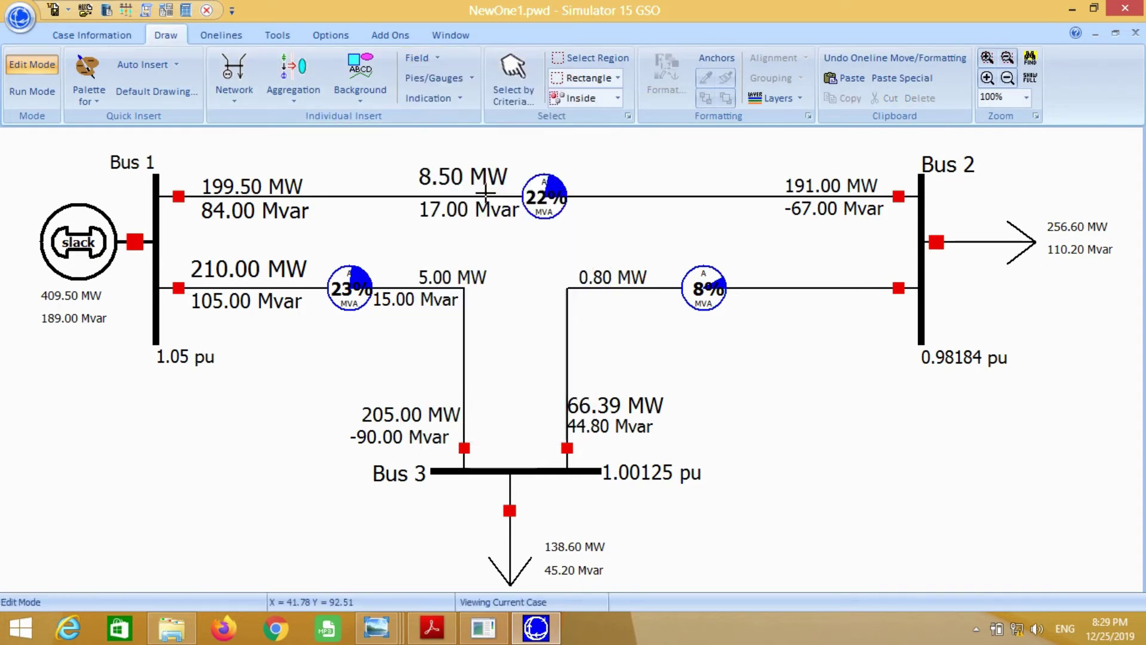
{"action": "left_click", "coordinate": [589, 296]}
{"action": "left_click", "coordinate": [528, 427]}
{"action": "left_click", "coordinate": [401, 453]}
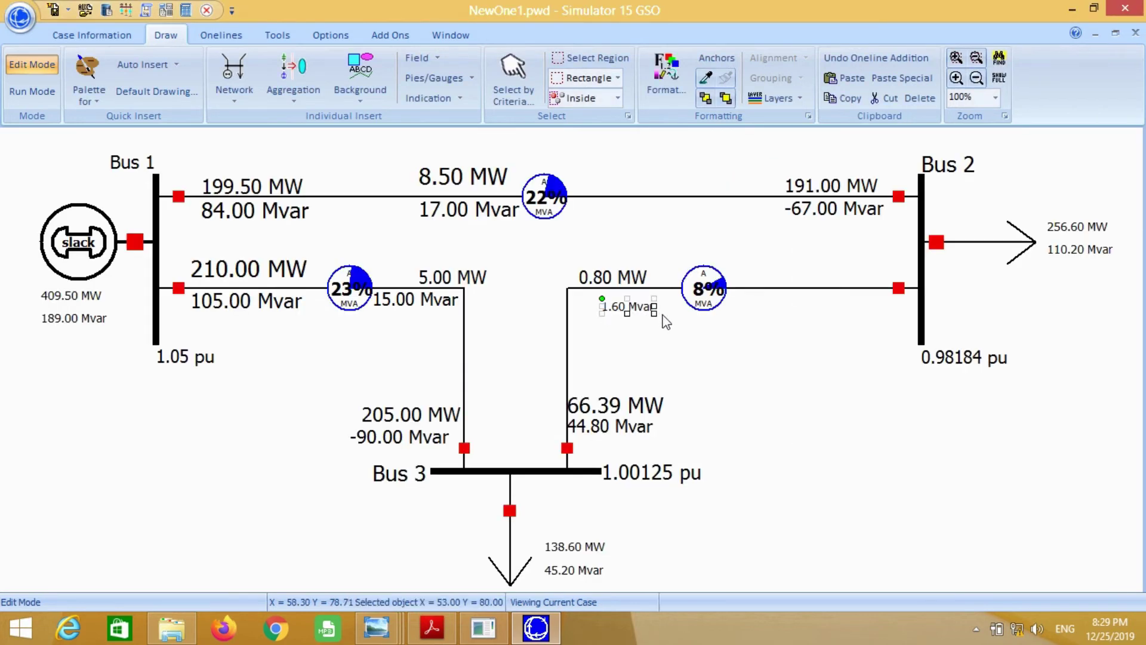
{"action": "mouse_move", "coordinate": [655, 310]}
{"action": "left_mouse_down"}
{"action": "mouse_move", "coordinate": [674, 319]}
{"action": "mouse_move", "coordinate": [639, 310]}
{"action": "left_mouse_up"}
{"action": "left_click", "coordinate": [671, 333]}
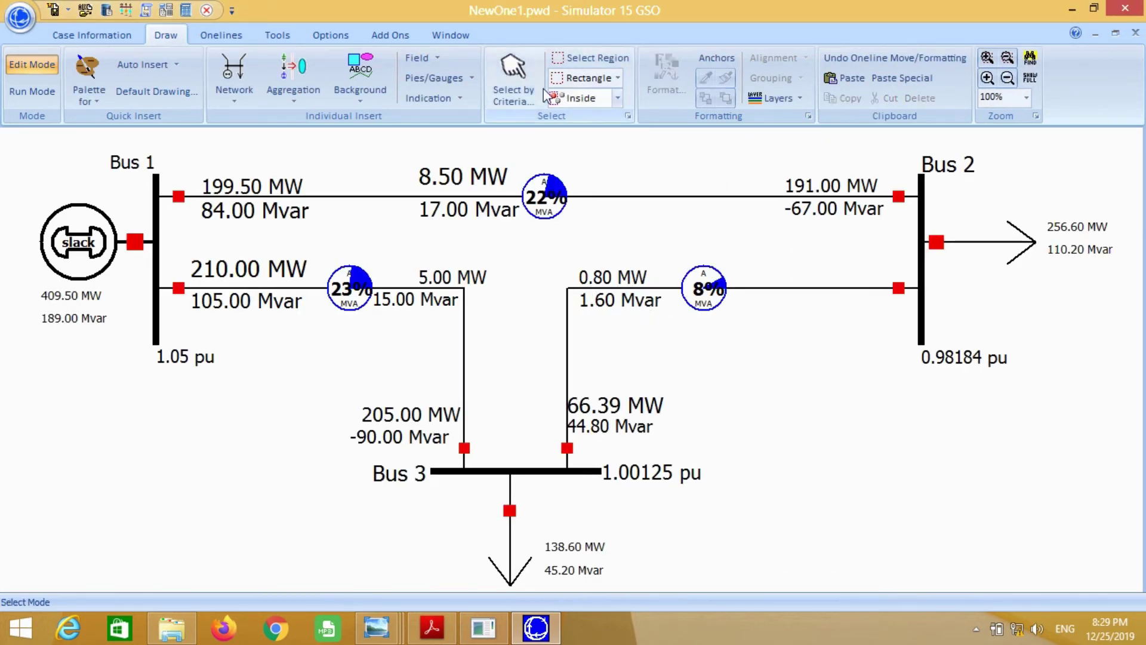
{"action": "left_click", "coordinate": [416, 58]}
- Add an enlarged 65.59 MW flow field on the Bus 2–Bus 3 line near Bus 2
{"action": "left_click", "coordinate": [472, 156]}
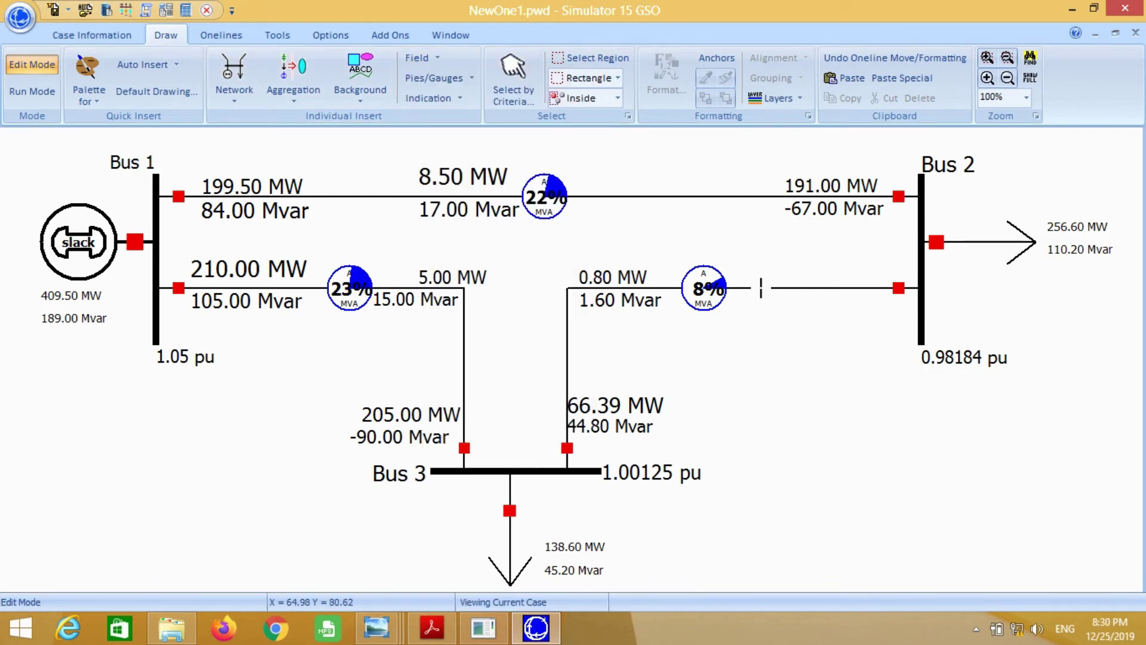
{"action": "left_click", "coordinate": [824, 281]}
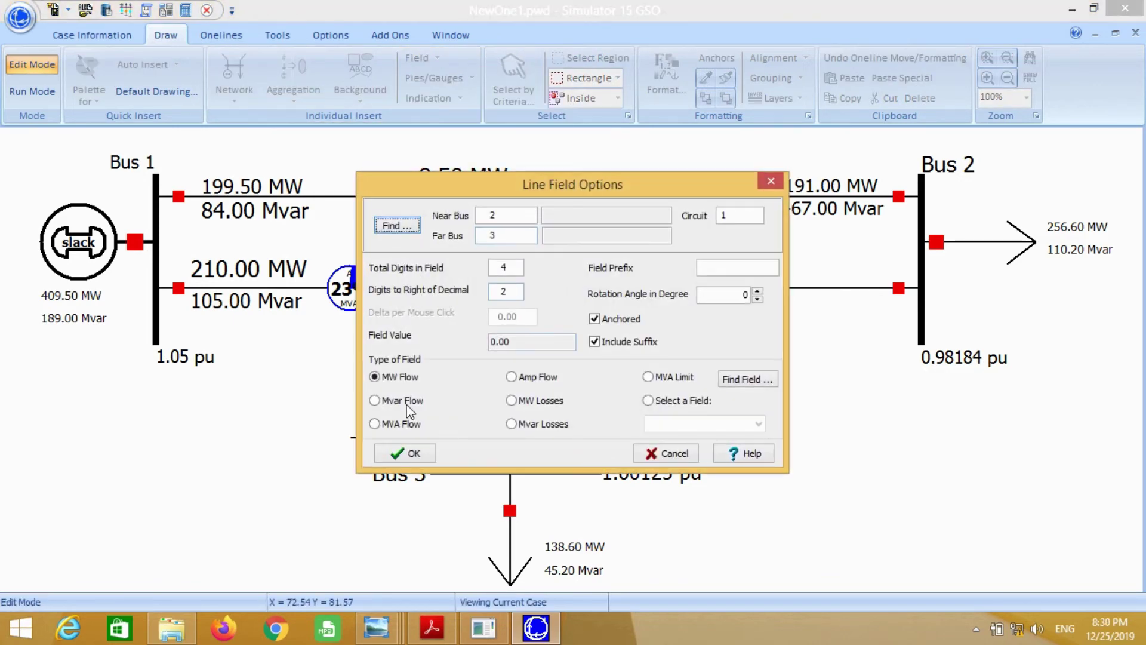
{"action": "left_click", "coordinate": [417, 453]}
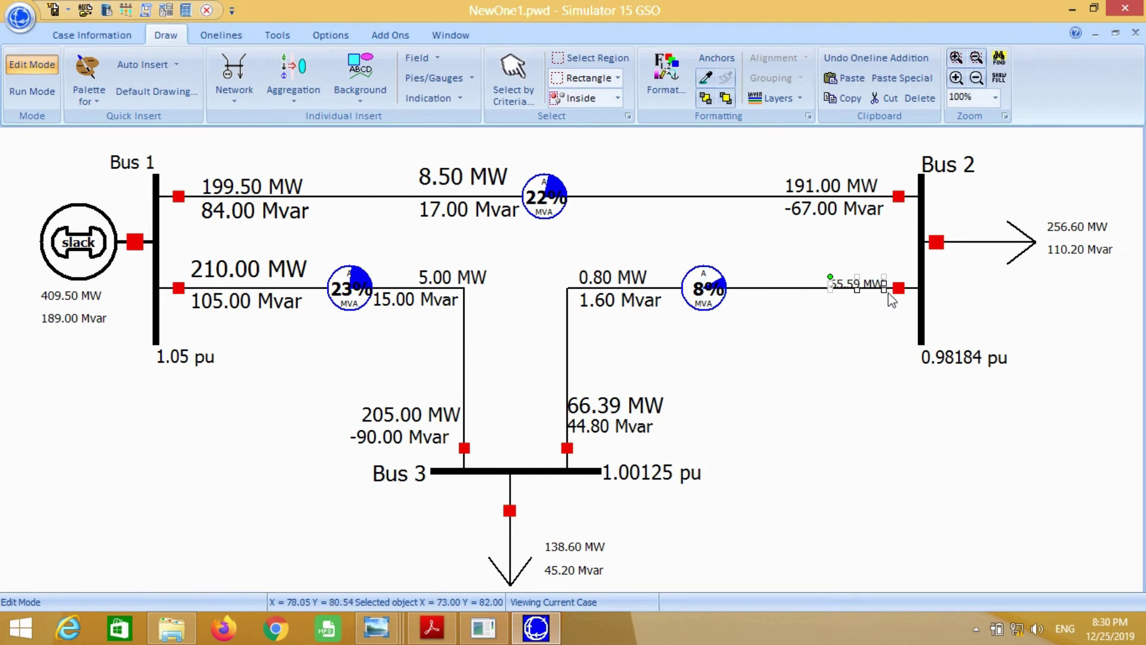
{"action": "left_click_drag", "start_coordinate": [889, 292], "coordinate": [858, 281]}
{"action": "left_click", "coordinate": [846, 325]}
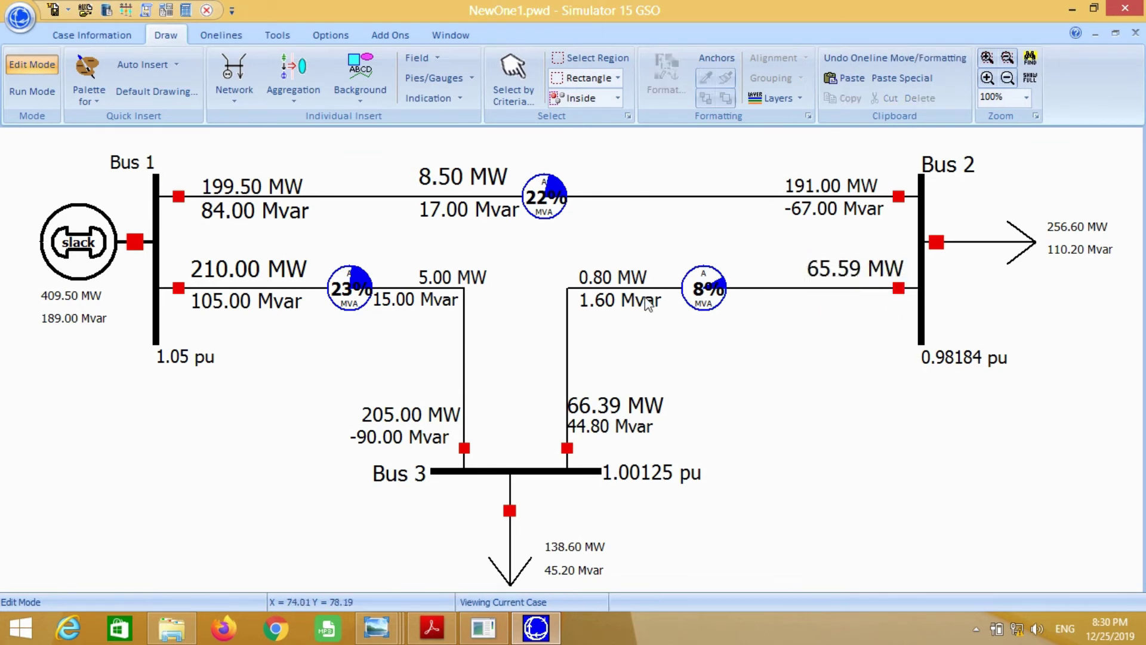
- Add an enlarged -43.20 Mvar flow field beneath 65.59 MW near Bus 2
{"action": "left_click", "coordinate": [428, 61]}
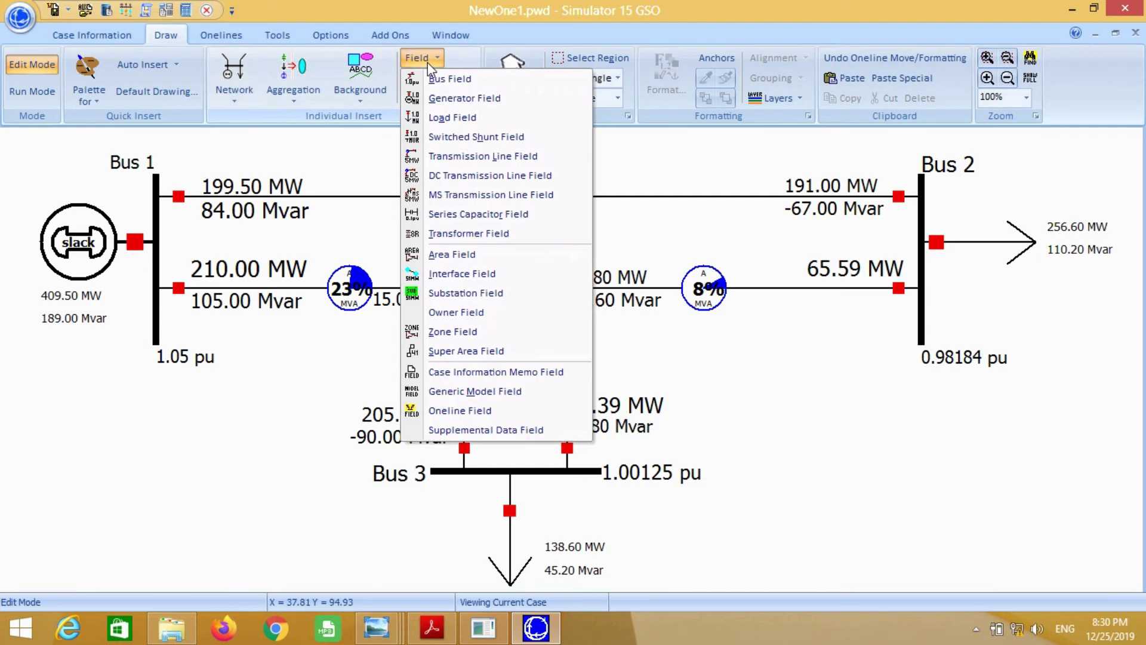
{"action": "left_click", "coordinate": [478, 157]}
{"action": "left_click", "coordinate": [818, 296]}
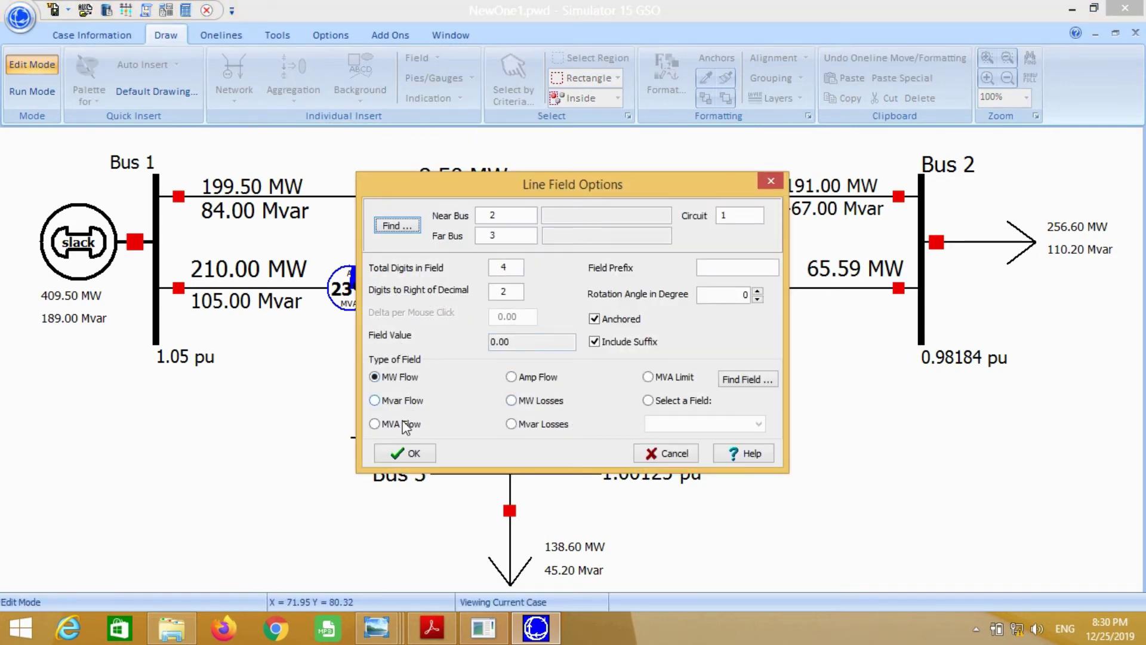
{"action": "left_click", "coordinate": [403, 401]}
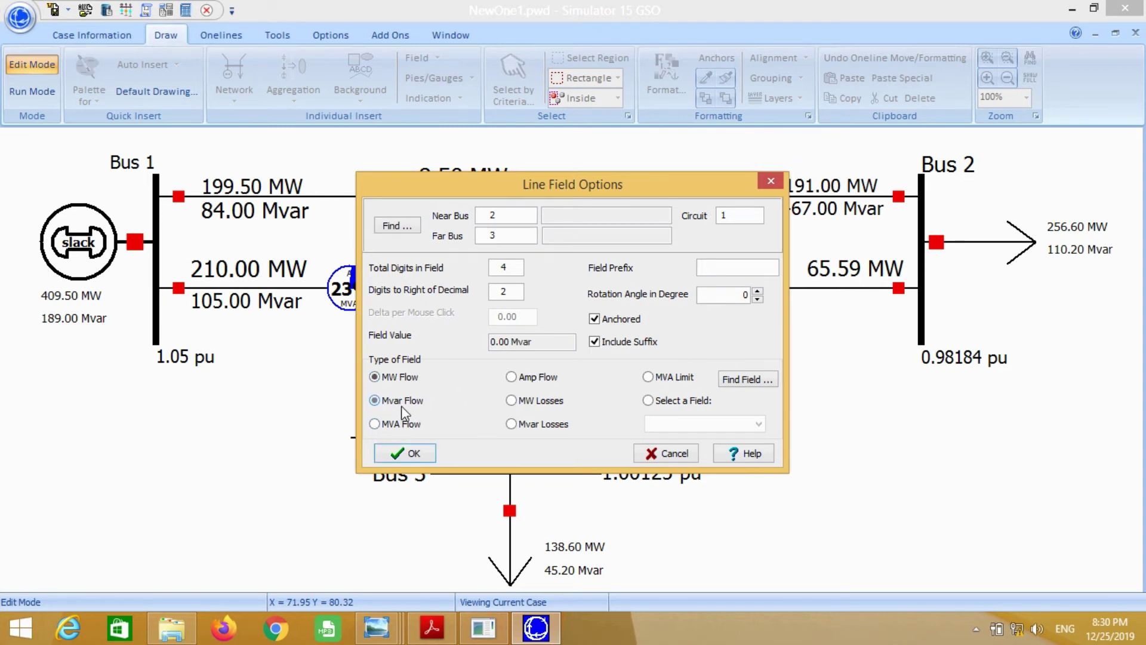
{"action": "left_click", "coordinate": [406, 452]}
{"action": "left_click_drag", "start_coordinate": [885, 314], "coordinate": [874, 312]}
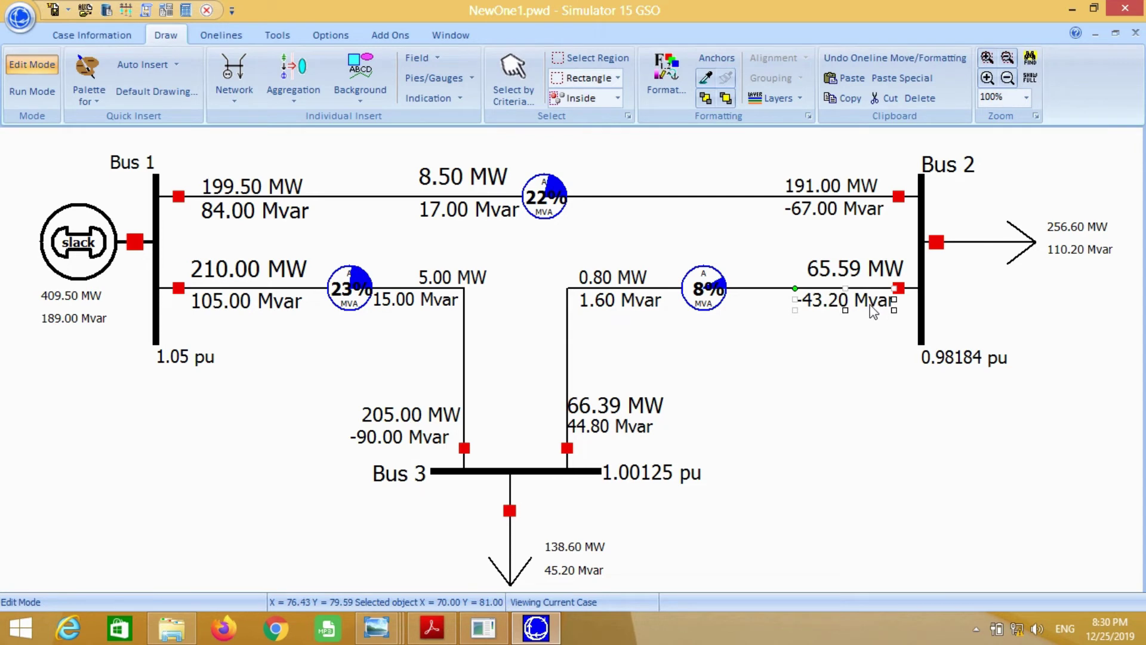
{"action": "left_click", "coordinate": [806, 348]}
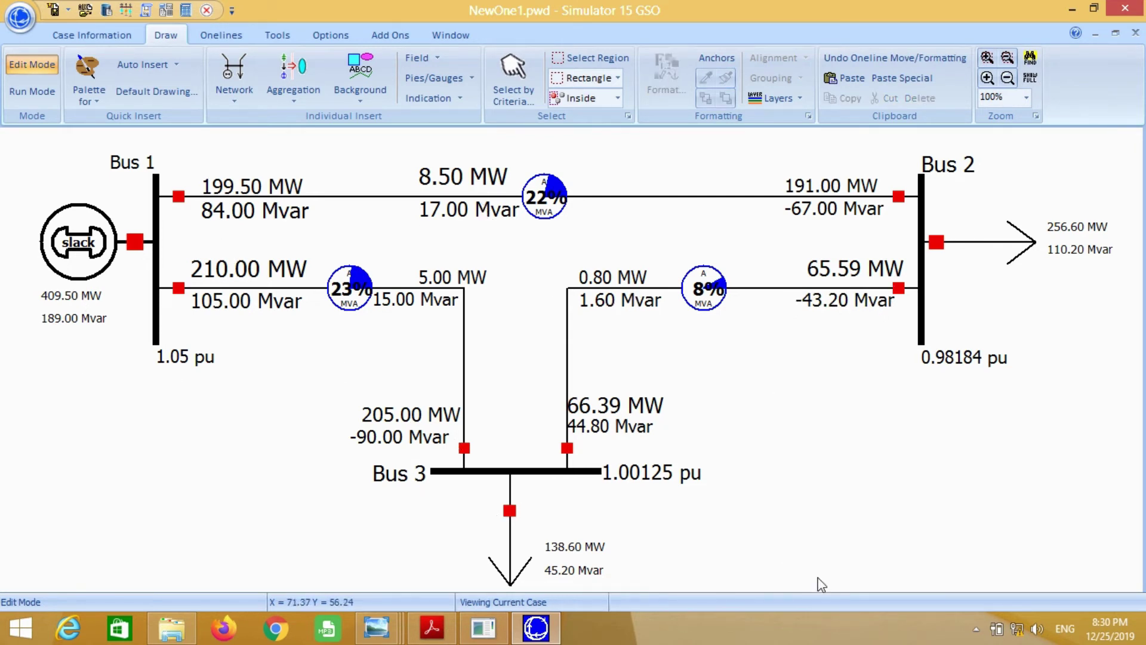
- Switch to Run Mode and start the animated power flow solution
{"action": "left_click", "coordinate": [30, 92]}
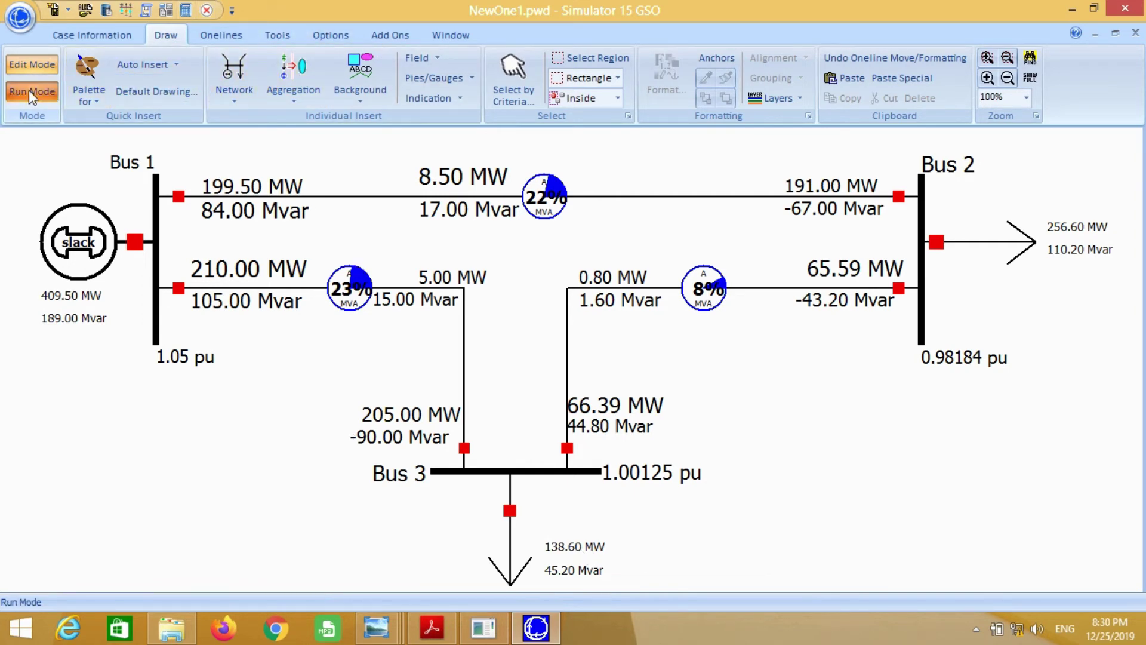
{"action": "left_click", "coordinate": [277, 35]}
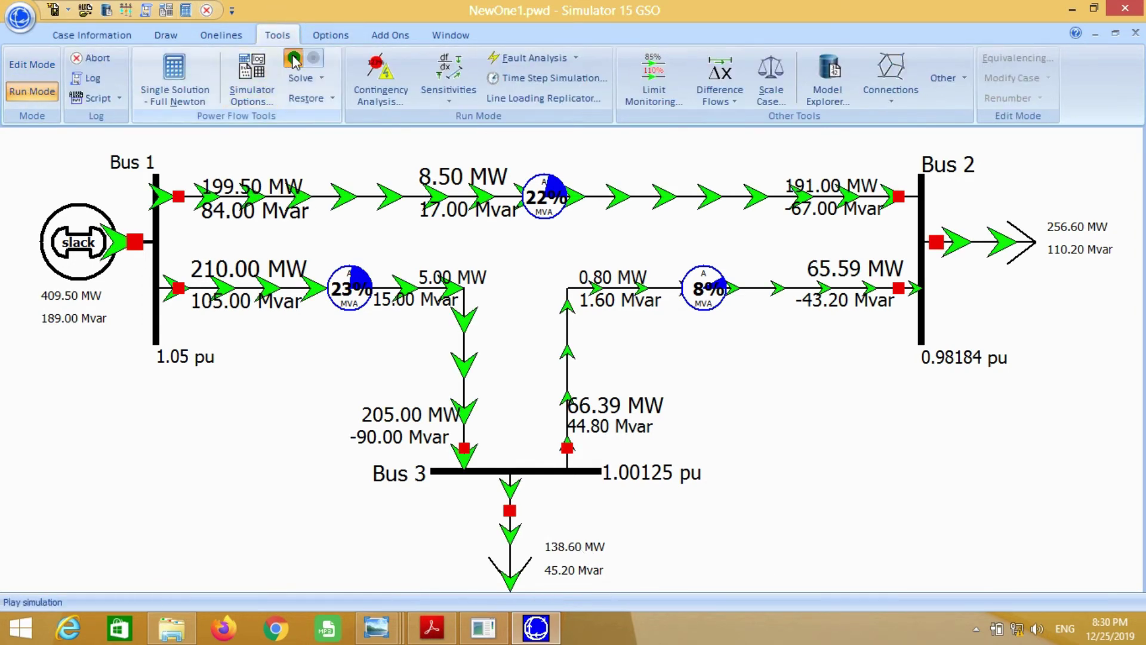
{"action": "left_click", "coordinate": [294, 60]}
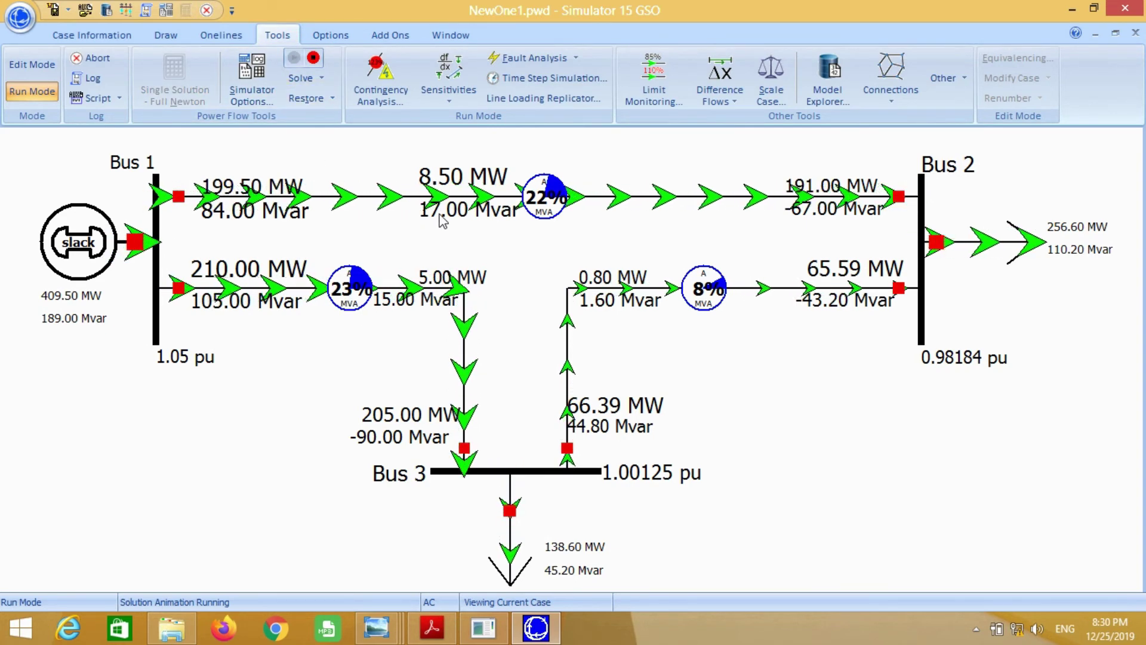
- Stop the flow animation and return the one-line to Edit Mode
{"action": "left_click", "coordinate": [314, 58]}
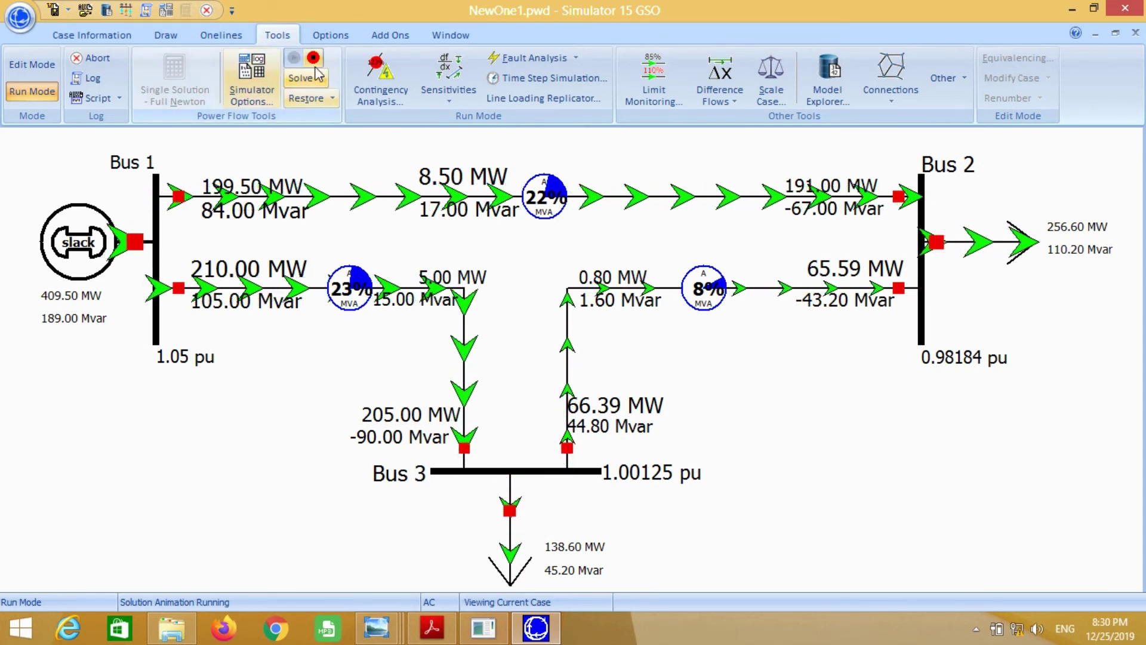
{"action": "left_click", "coordinate": [32, 64]}
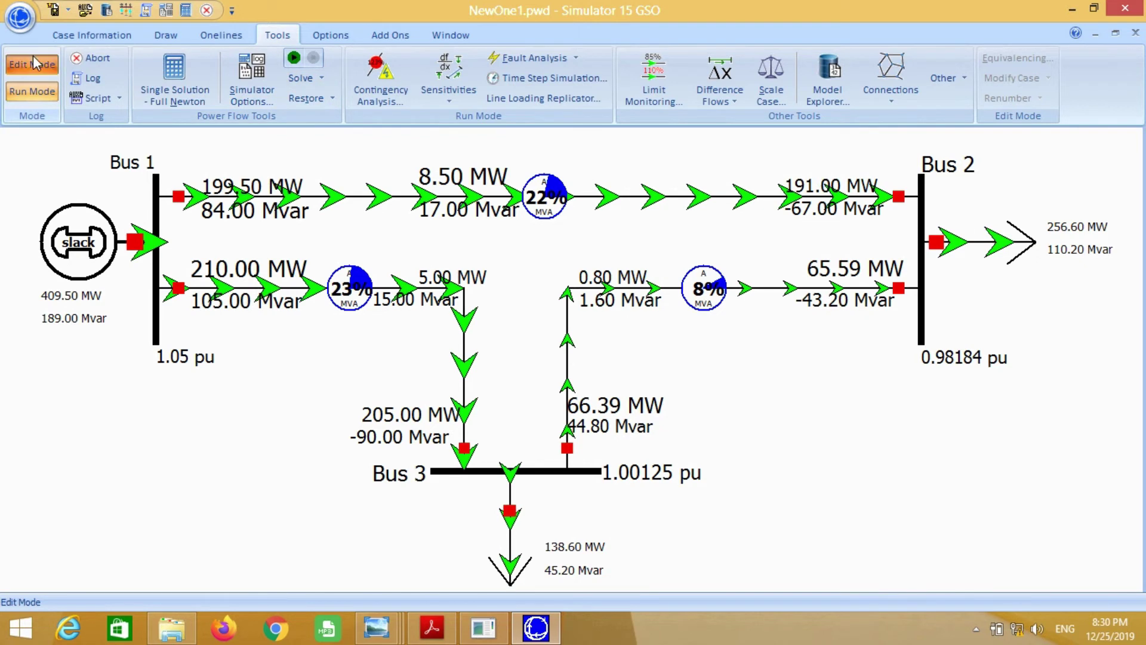
{"action": "left_click", "coordinate": [633, 163]}
{"action": "scroll", "coordinate": [634, 165], "scroll_direction": "up", "scroll_amount": 1}
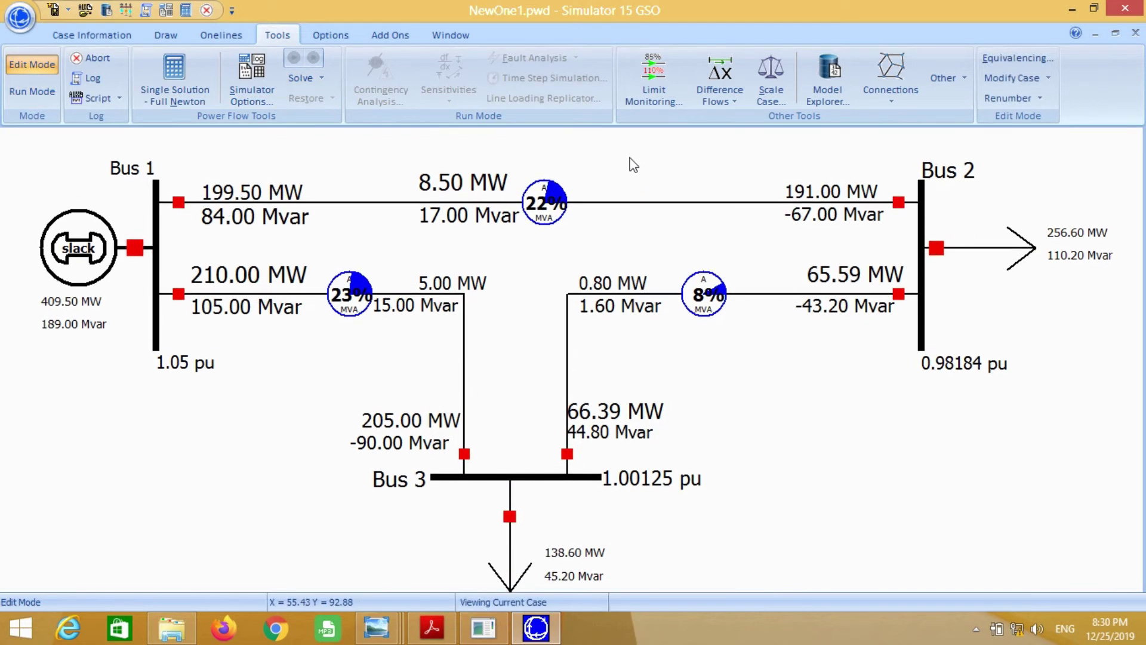
- Insert a background text label reading 'Gauss Seidel Load Flow Method'
{"action": "left_click", "coordinate": [84, 35]}
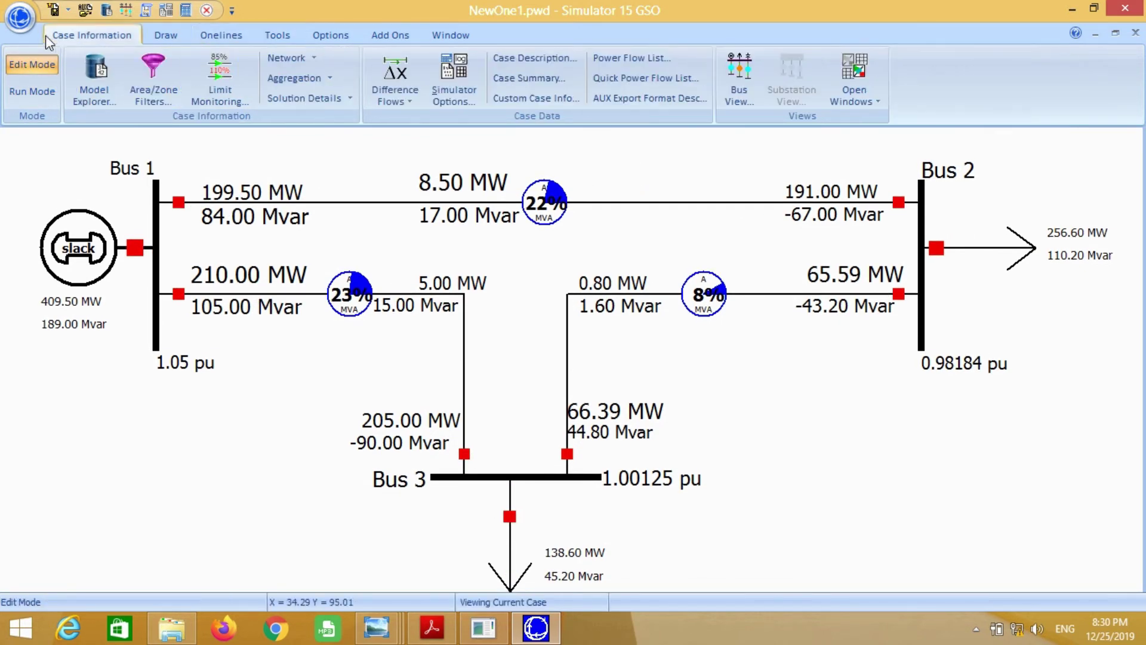
{"action": "left_click", "coordinate": [277, 36]}
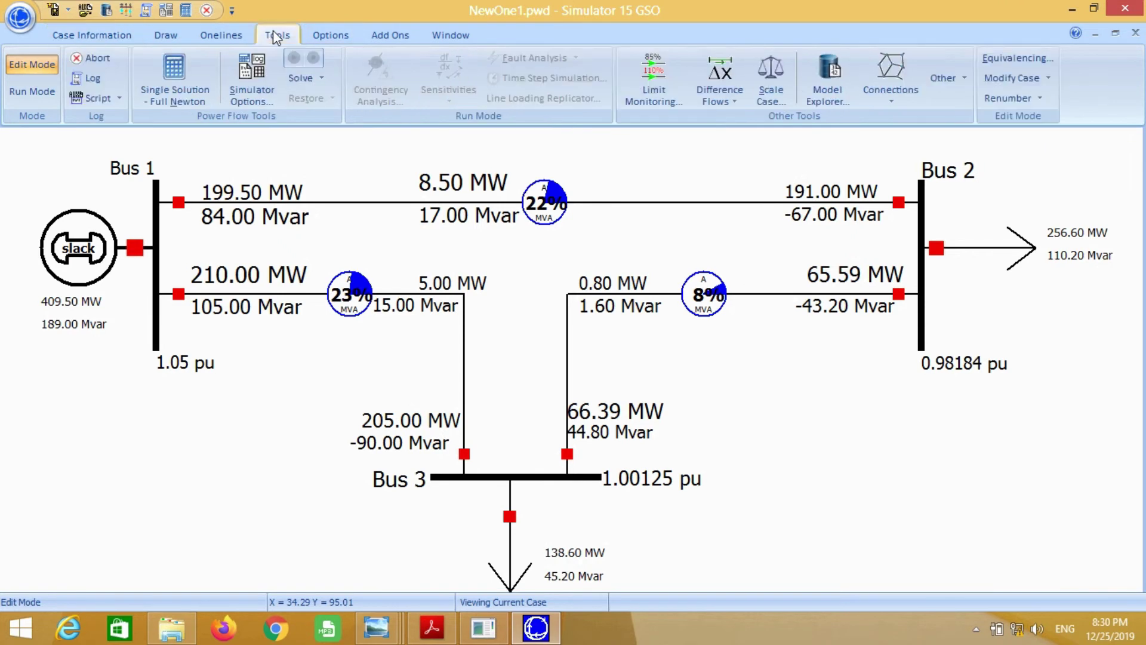
{"action": "left_click", "coordinate": [154, 35]}
{"action": "left_click", "coordinate": [369, 92]}
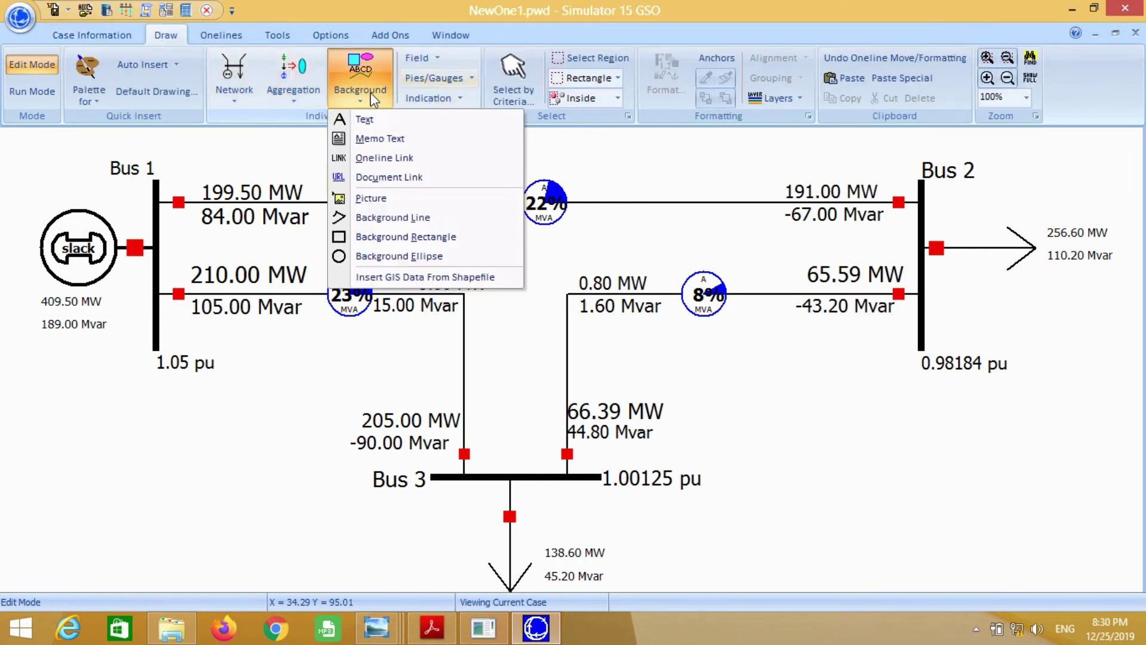
{"action": "left_click", "coordinate": [365, 118]}
{"action": "left_click", "coordinate": [180, 144]}
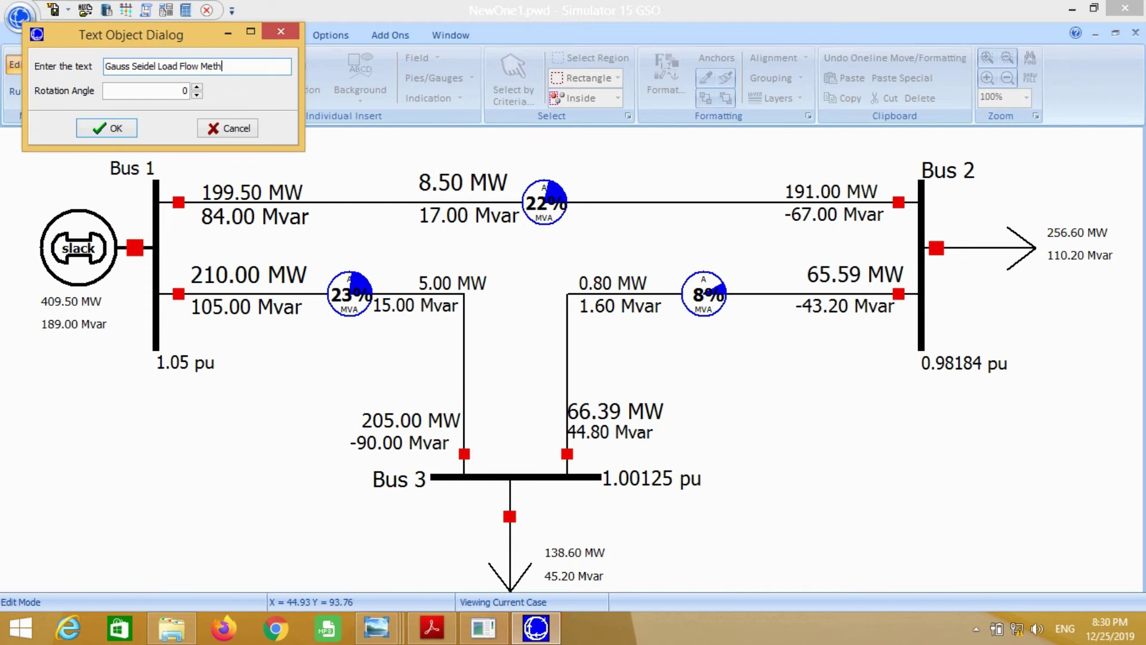
{"action": "left_click", "coordinate": [113, 129]}
- Enlarge the title text and move it above the top Bus 1–Bus 2 line
{"action": "left_click_drag", "start_coordinate": [667, 157], "coordinate": [788, 171]}
{"action": "scroll", "coordinate": [696, 218], "scroll_direction": "down", "scroll_amount": 1}
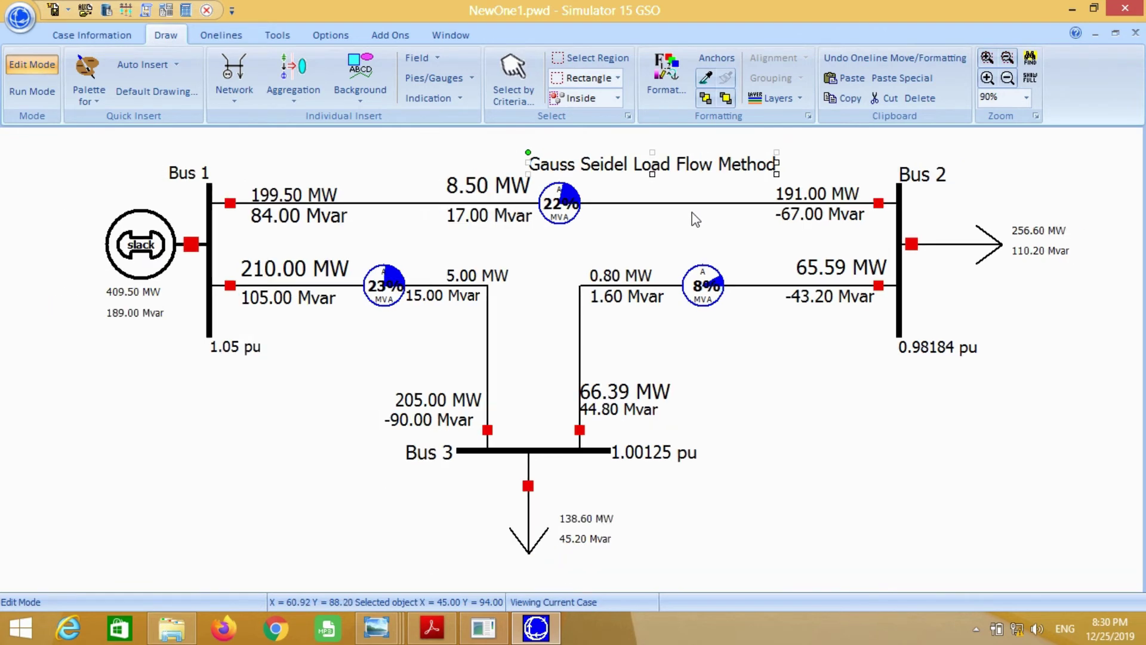
{"action": "left_click", "coordinate": [751, 349]}
{"action": "scroll", "coordinate": [750, 388], "scroll_direction": "down", "scroll_amount": 3}
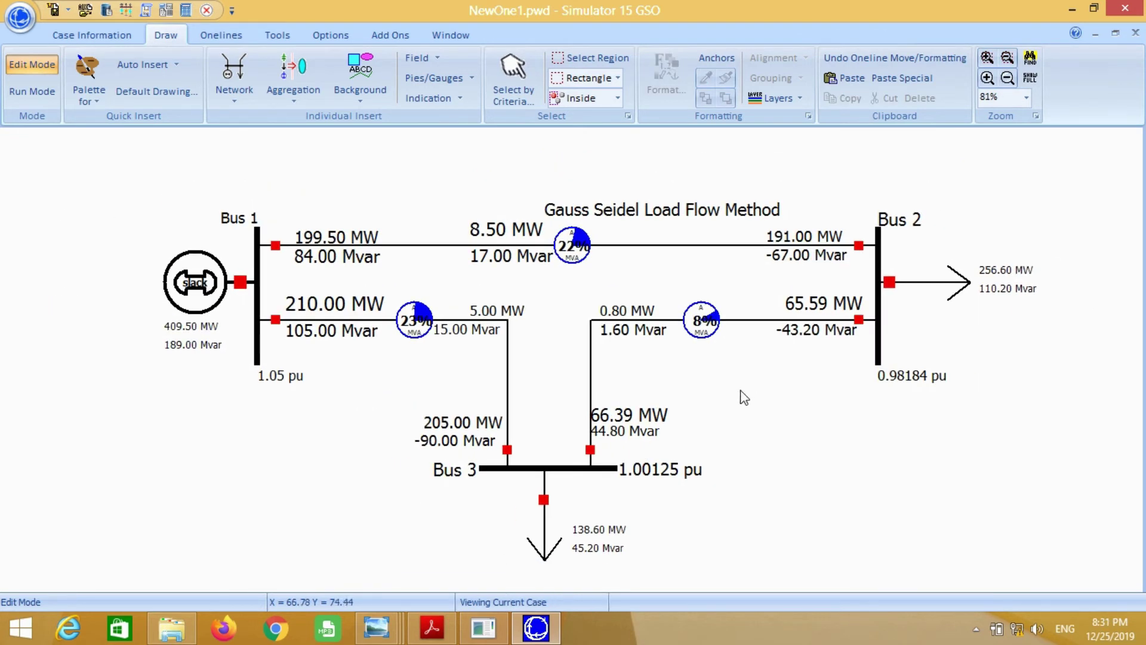
{"action": "left_click_drag", "start_coordinate": [635, 231], "coordinate": [515, 167]}
{"action": "left_click_drag", "start_coordinate": [632, 174], "coordinate": [604, 190]}
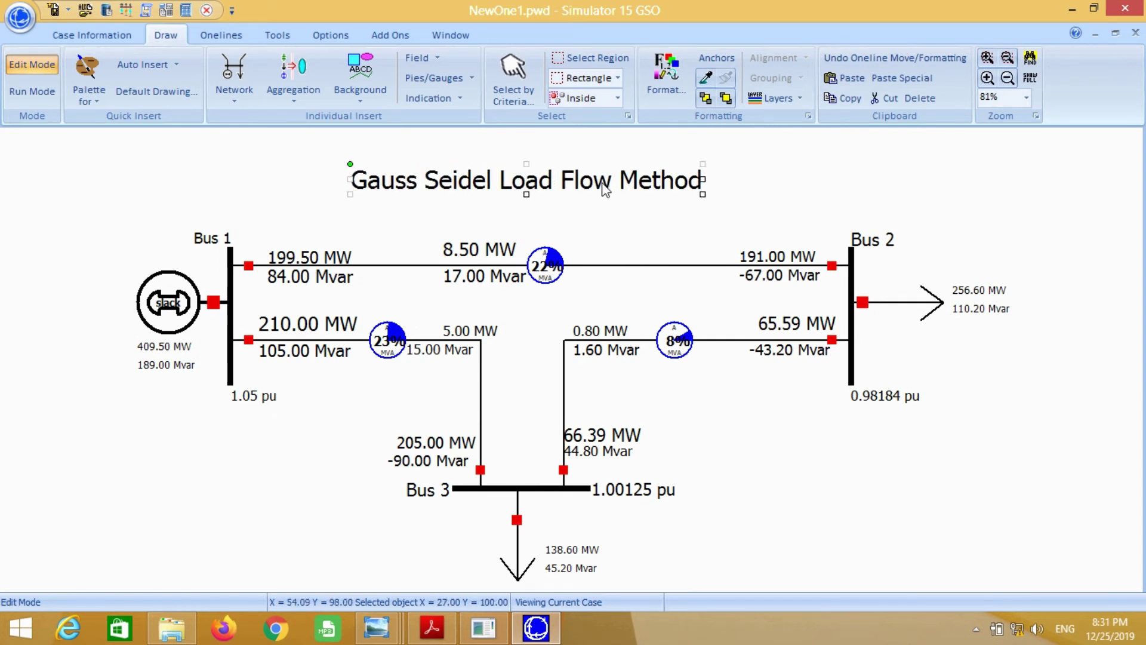
{"action": "left_click", "coordinate": [724, 190]}
- Draw a background rectangle over the title and widen it to span the full title
{"action": "left_click", "coordinate": [361, 75]}
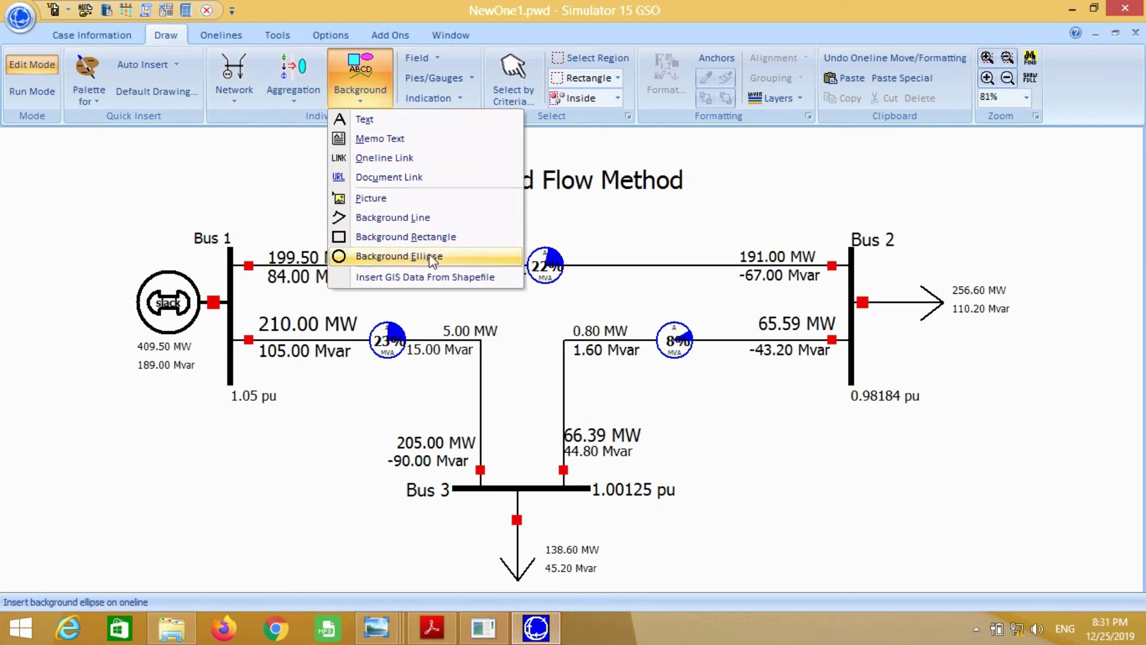
{"action": "left_click", "coordinate": [406, 237]}
{"action": "left_click_drag", "start_coordinate": [331, 154], "coordinate": [442, 264]}
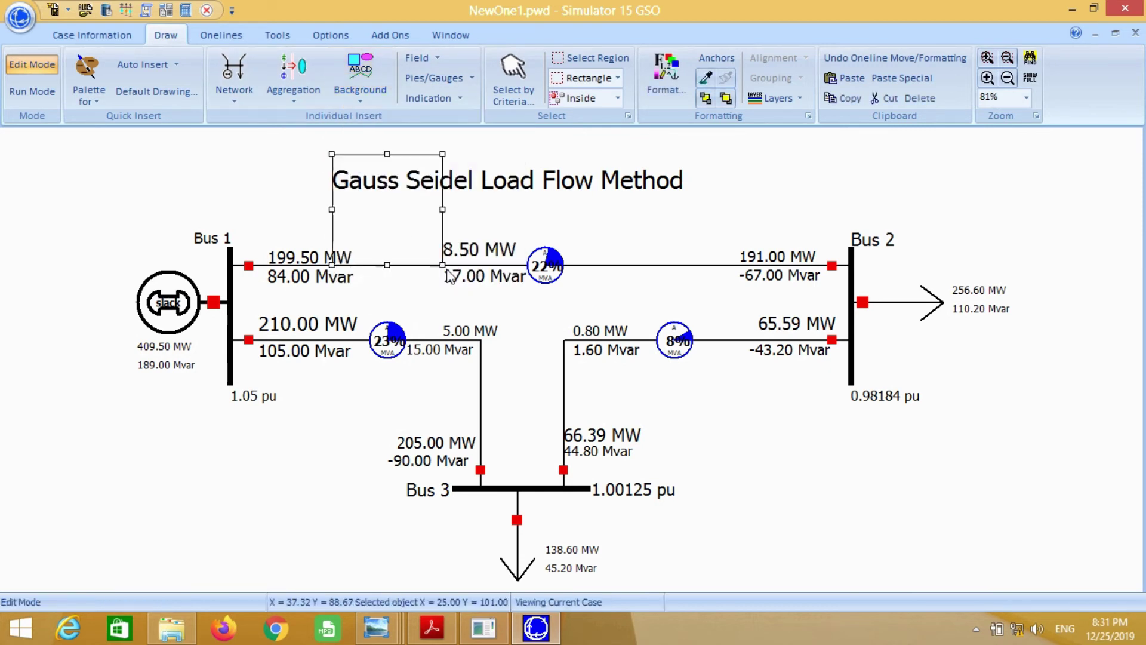
{"action": "left_click_drag", "start_coordinate": [443, 210], "coordinate": [703, 209]}
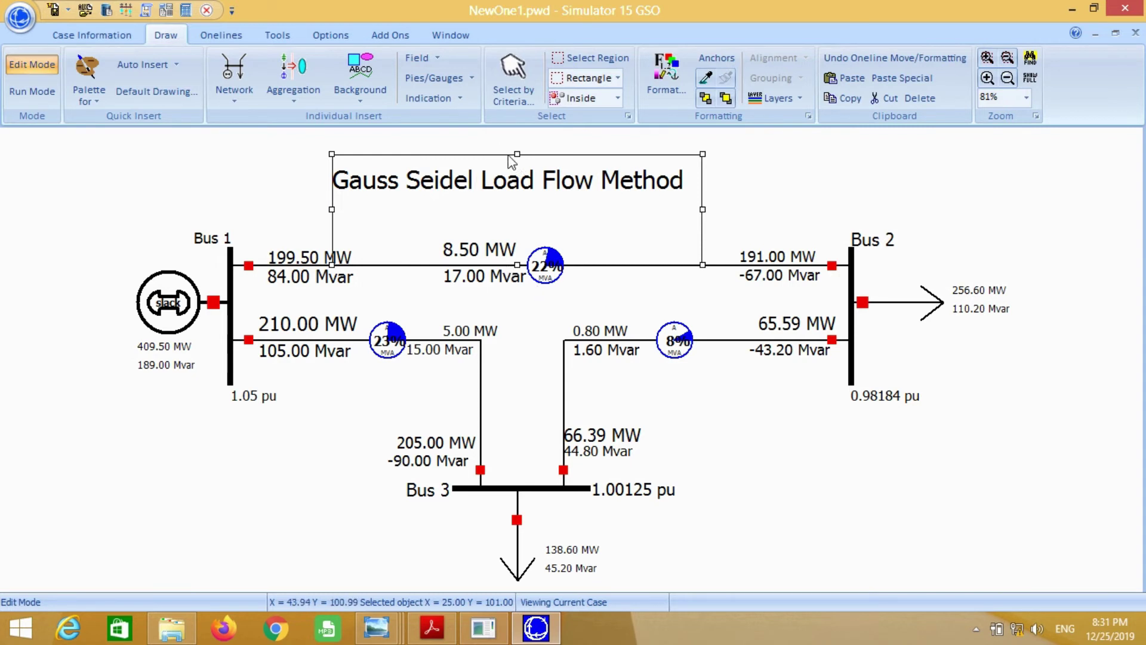
- Shrink the rectangle to hug the title and give it bright green fill and outline
{"action": "left_click_drag", "start_coordinate": [517, 264], "coordinate": [515, 209]}
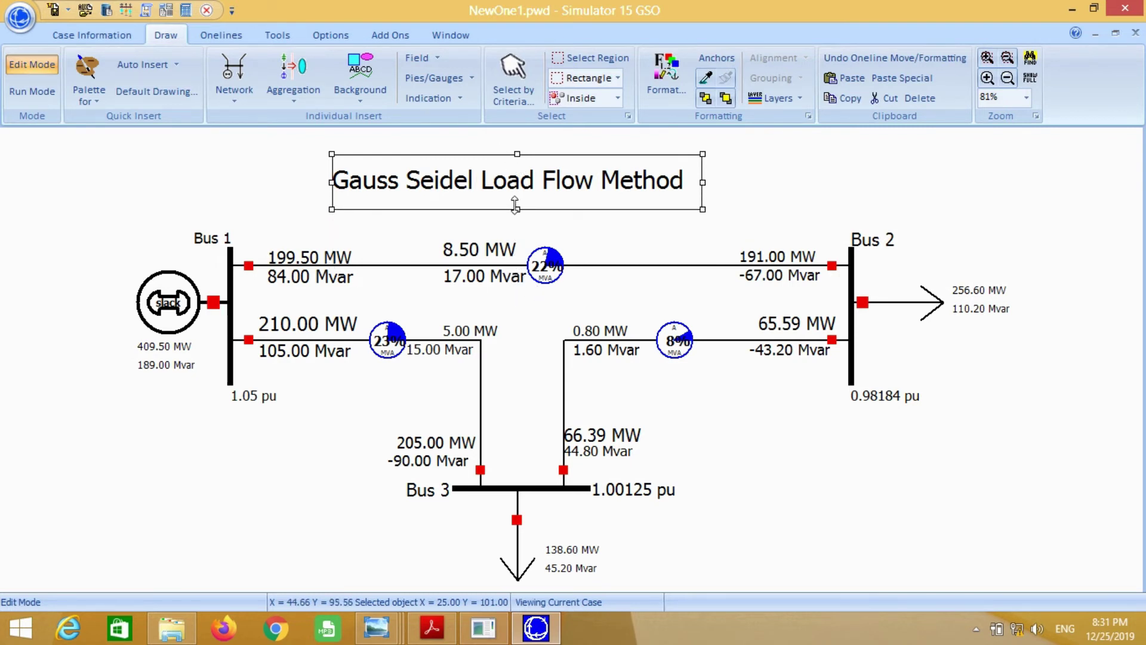
{"action": "key", "text": "Left"}
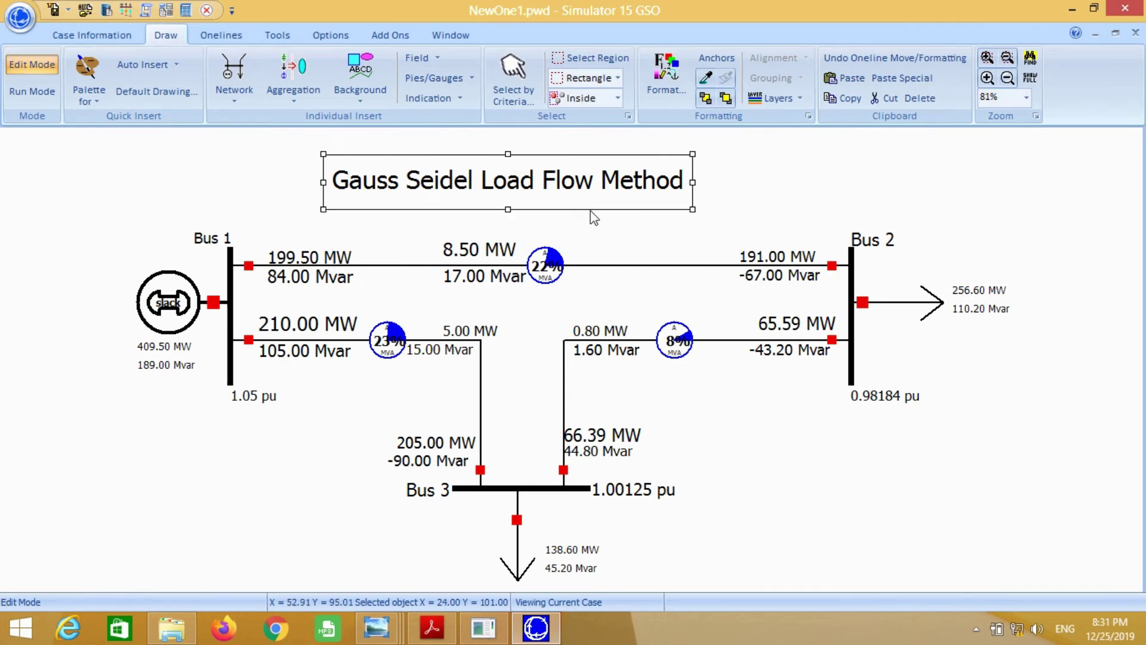
{"action": "right_click", "coordinate": [507, 208]}
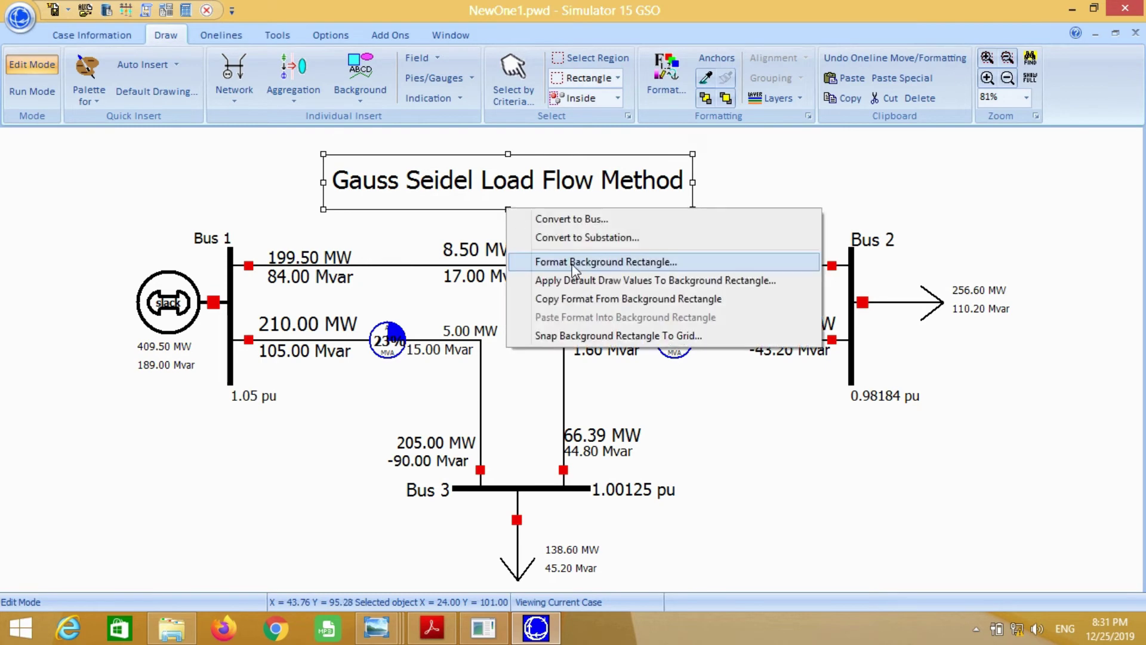
{"action": "left_click", "coordinate": [634, 264]}
{"action": "left_click", "coordinate": [572, 383]}
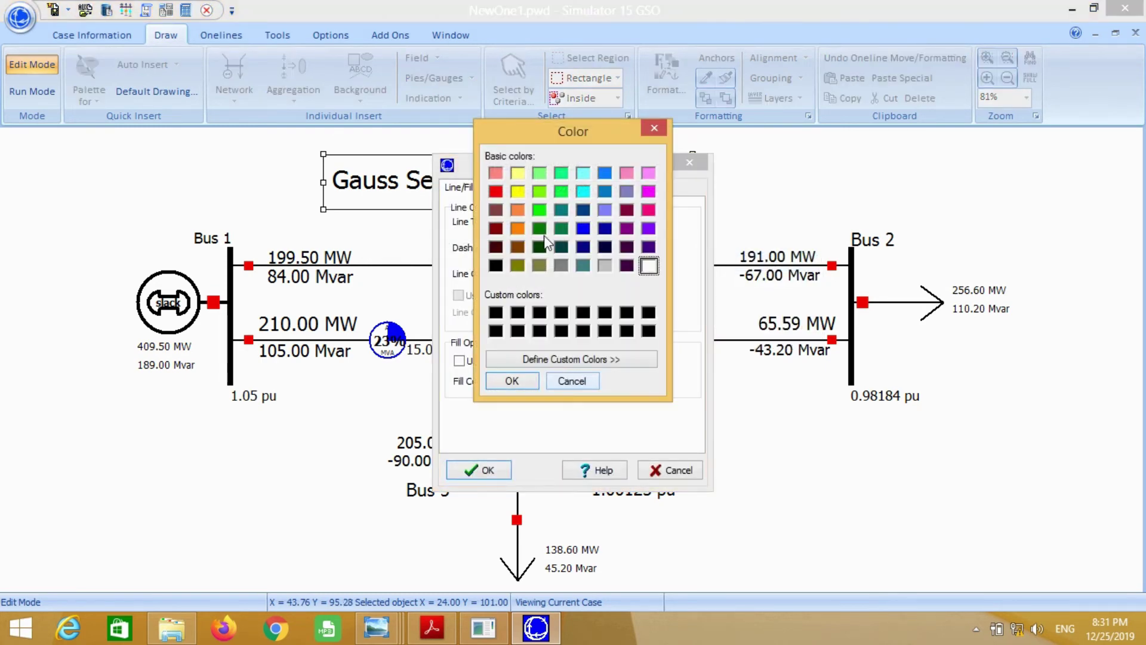
{"action": "left_click", "coordinate": [539, 209]}
{"action": "left_click", "coordinate": [515, 381]}
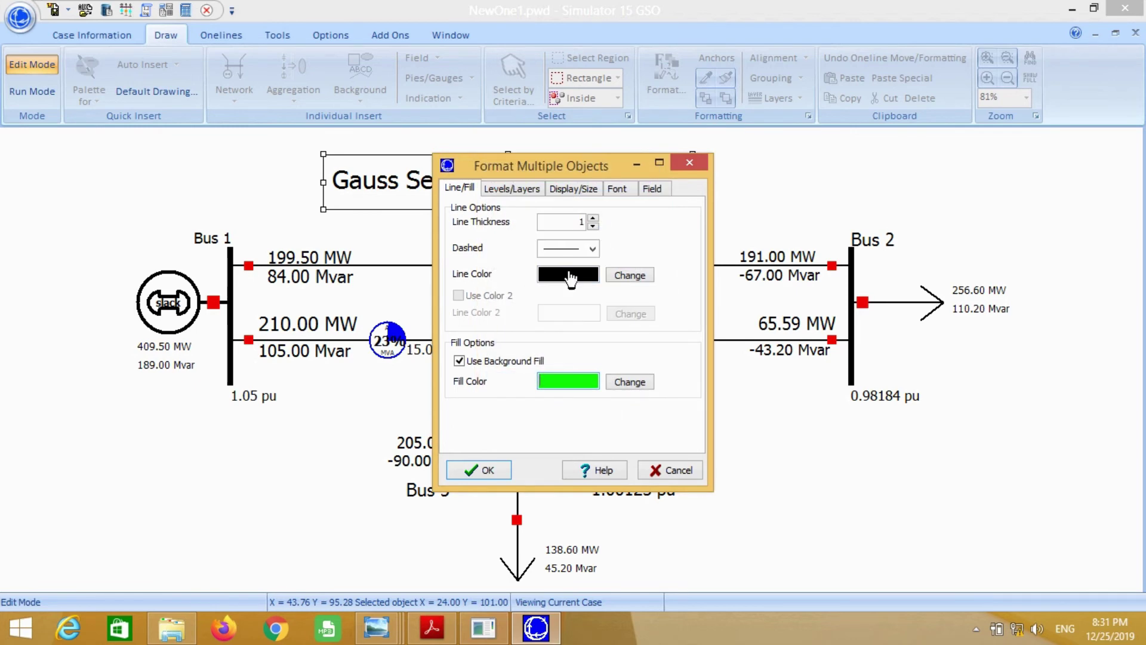
{"action": "left_click", "coordinate": [572, 276]}
{"action": "left_click", "coordinate": [513, 380]}
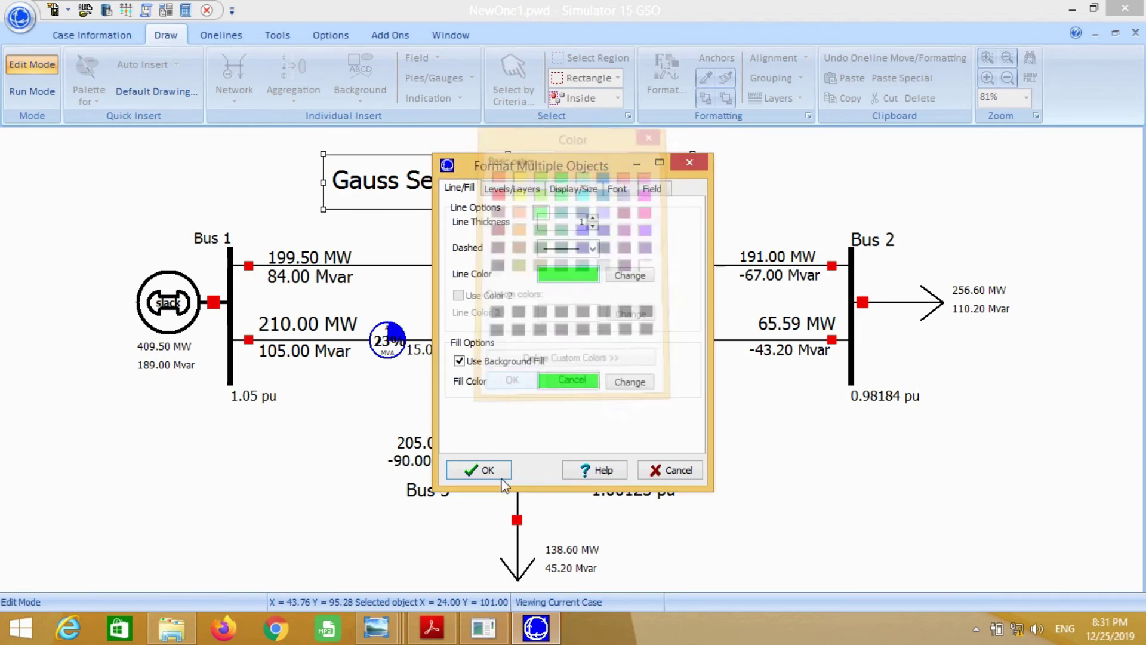
{"action": "left_click", "coordinate": [479, 470]}
{"action": "left_click", "coordinate": [782, 165]}
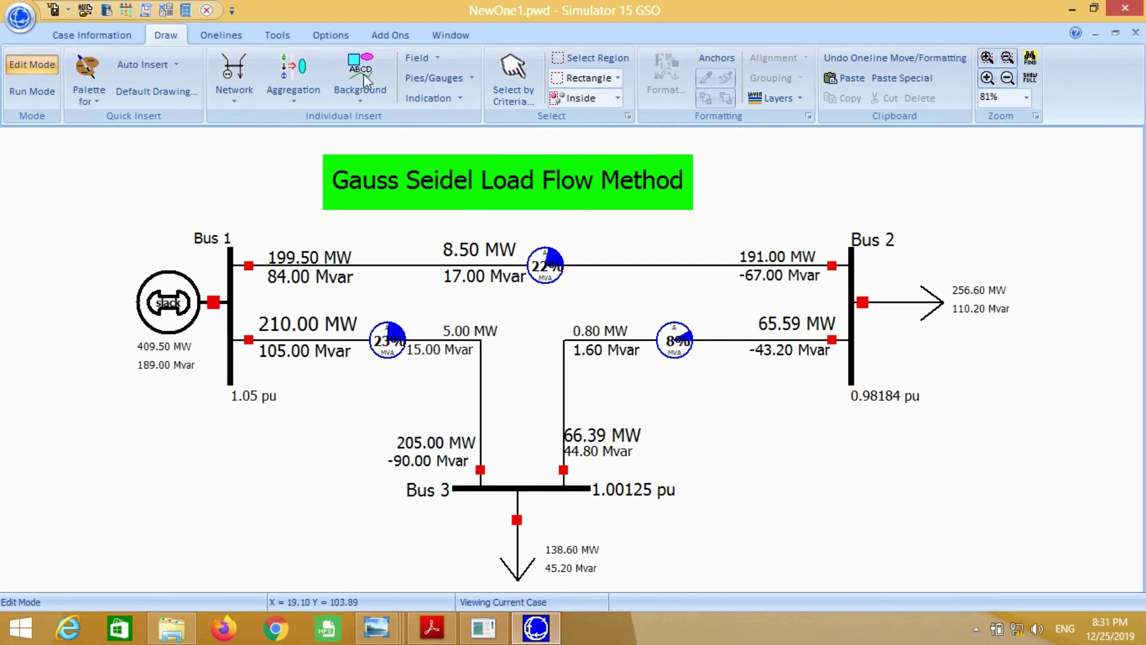
{"action": "left_click", "coordinate": [353, 100]}
- Place and enlarge a 'Total Real Power Losses =' text label beside Bus 3
{"action": "left_click", "coordinate": [351, 120]}
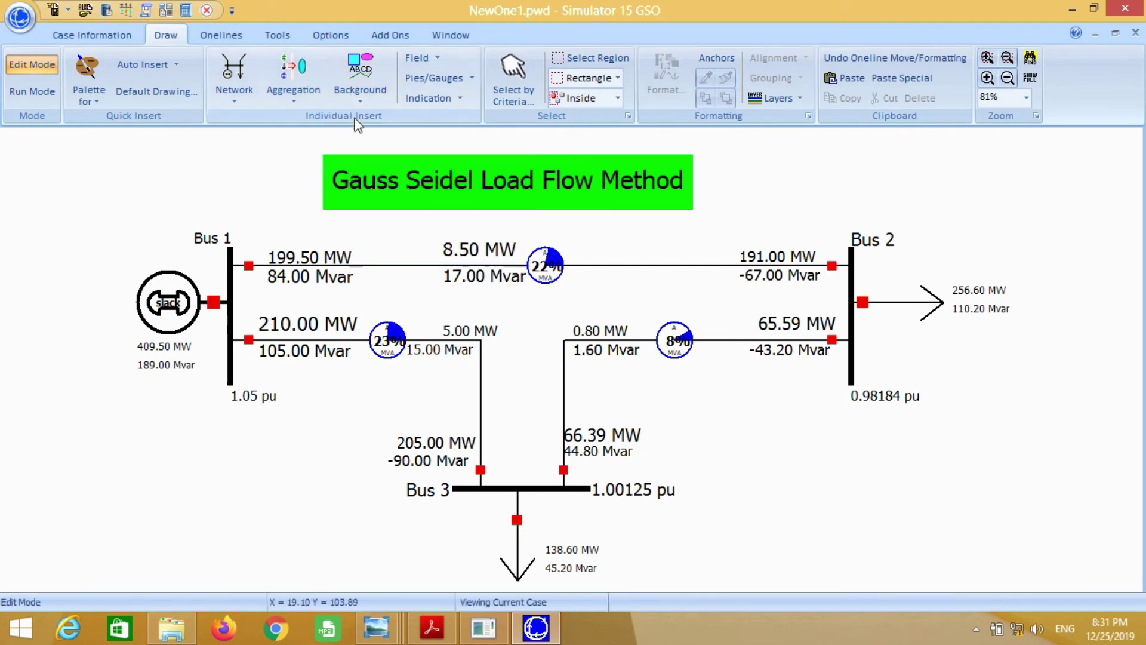
{"action": "left_click", "coordinate": [779, 493]}
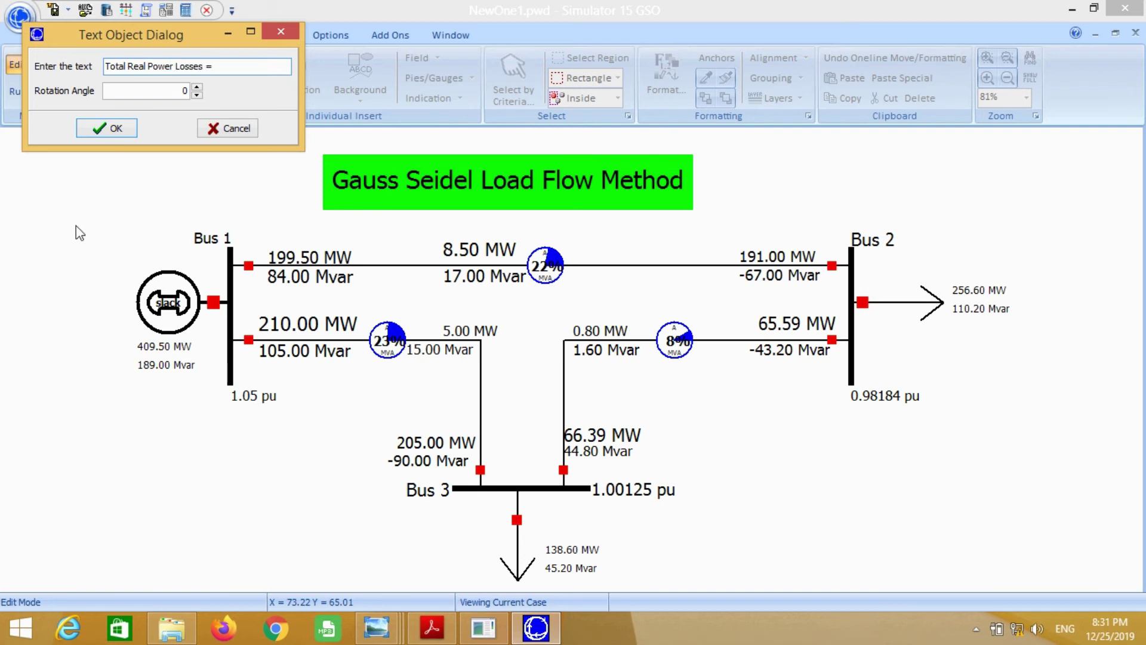
{"action": "left_click", "coordinate": [112, 136]}
{"action": "left_click_drag", "start_coordinate": [904, 502], "coordinate": [876, 471]}
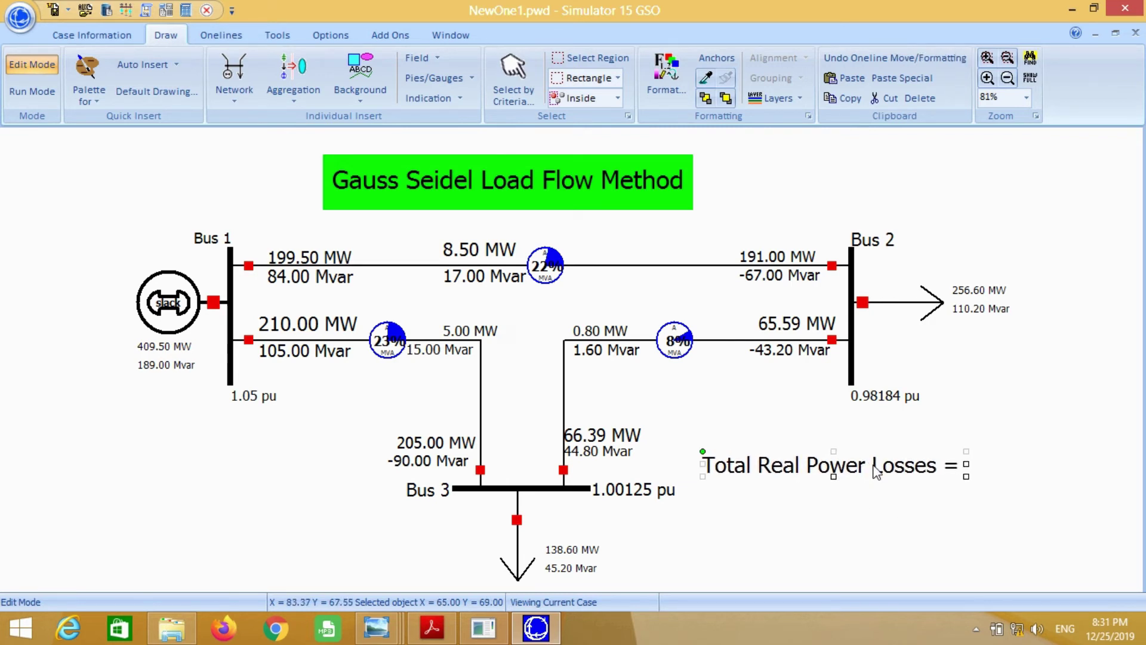
{"action": "left_click", "coordinate": [880, 491]}
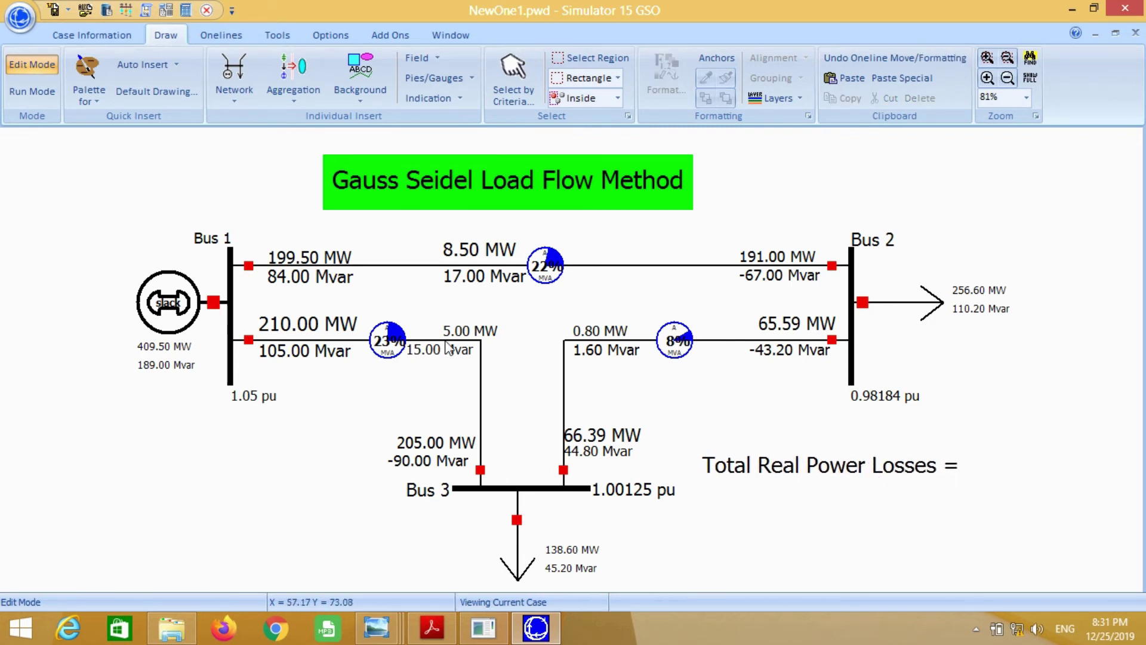
- Add an enlarged area MW Losses field showing 14.30 MW right of the label
{"action": "left_click", "coordinate": [420, 57]}
{"action": "left_click", "coordinate": [450, 255]}
{"action": "left_click", "coordinate": [992, 463]}
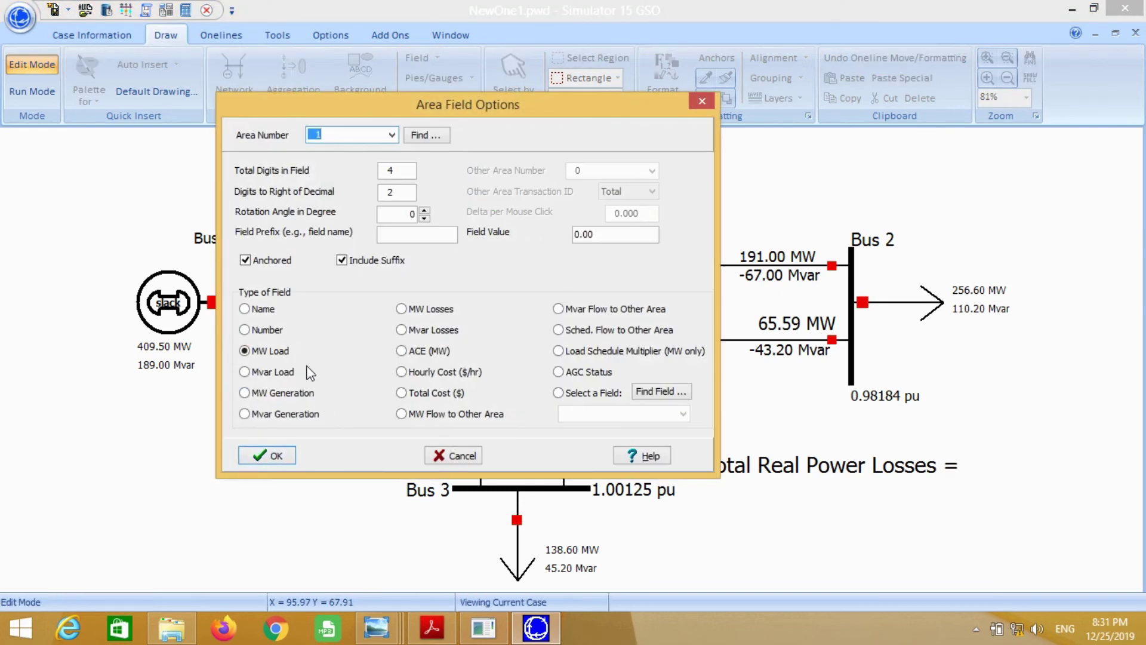
{"action": "left_click", "coordinate": [400, 308]}
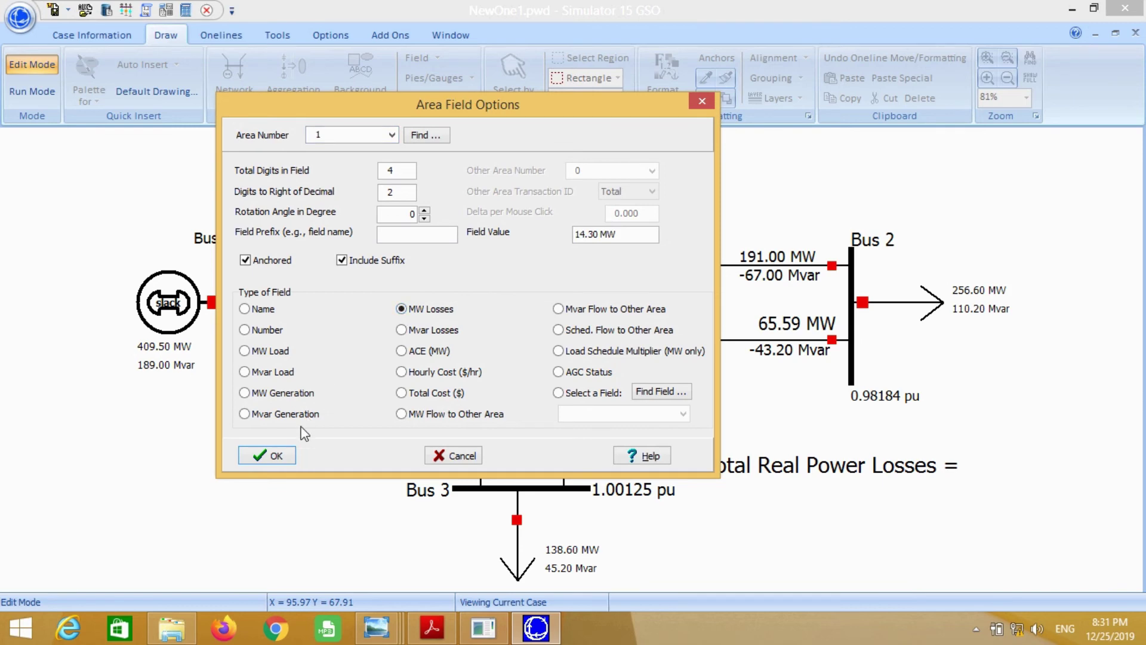
{"action": "left_click", "coordinate": [267, 456]}
{"action": "left_click_drag", "start_coordinate": [1037, 472], "coordinate": [1076, 485]}
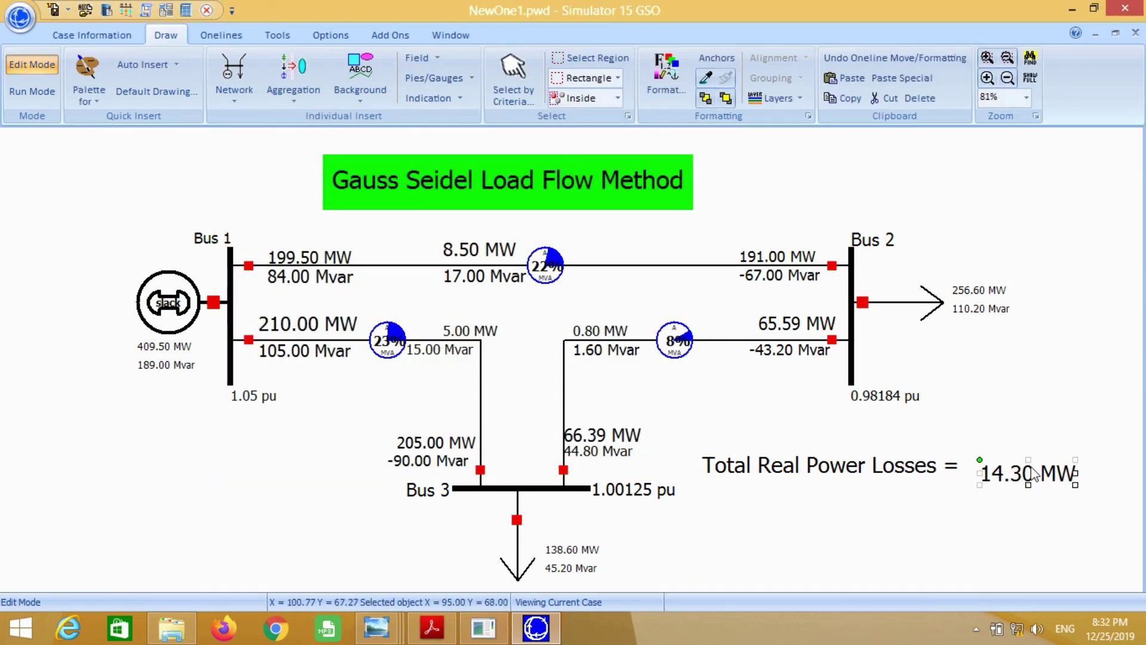
{"action": "left_click", "coordinate": [1002, 506]}
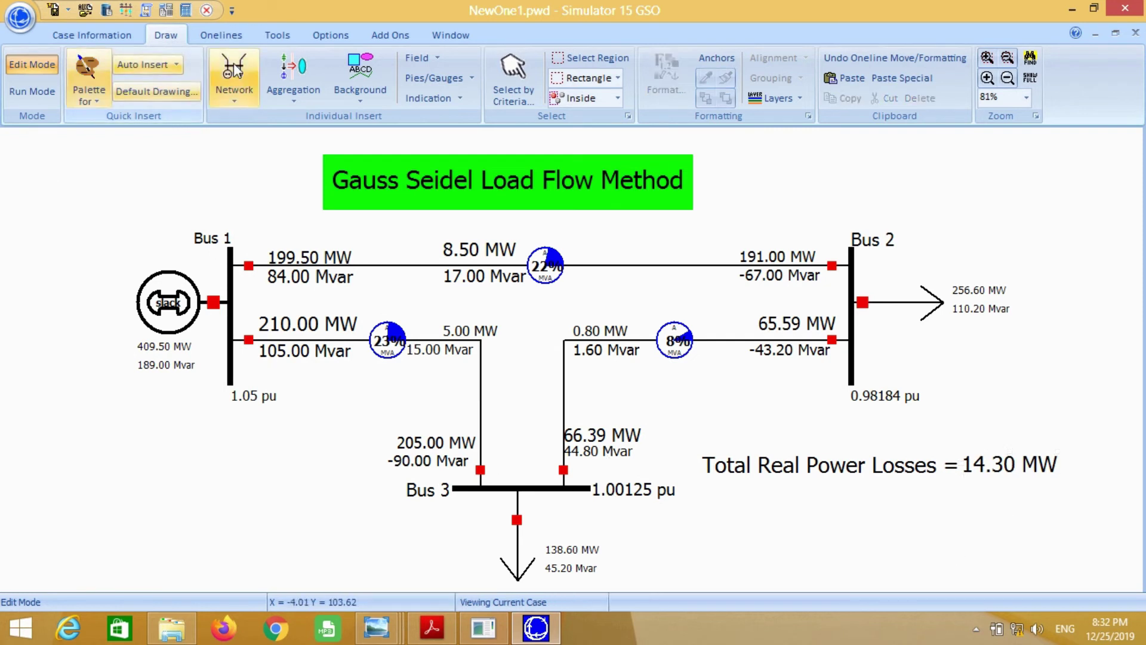
{"action": "left_click", "coordinate": [358, 68]}
{"action": "left_click", "coordinate": [359, 124]}
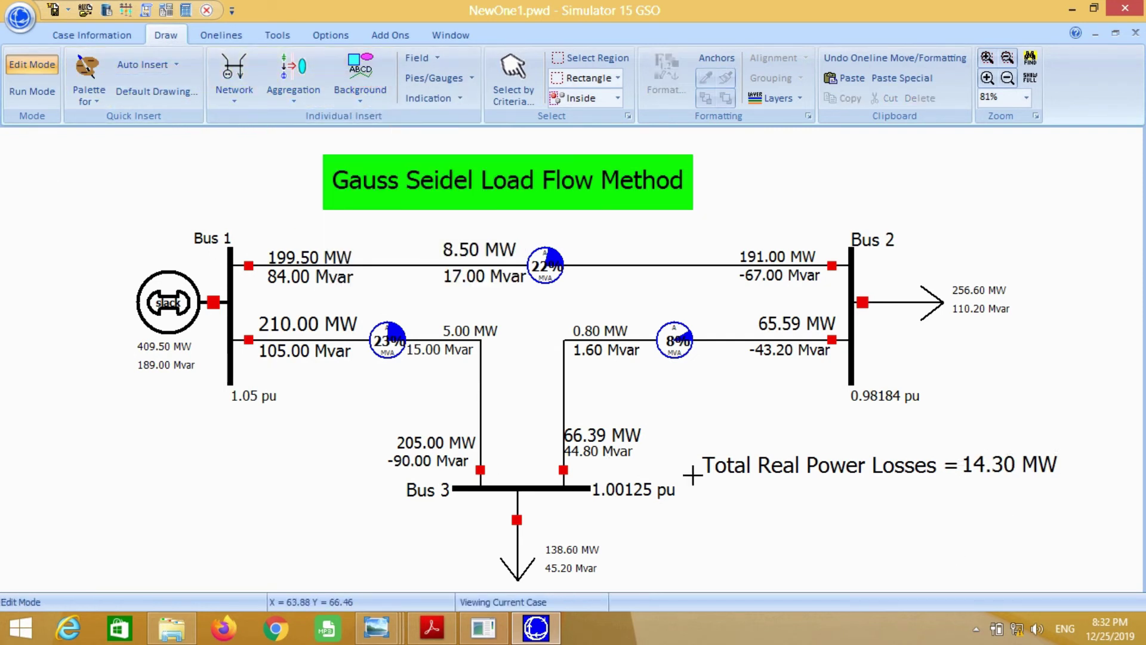
- Place and enlarge a 'Total Reactive Power Losses' label below the real losses line
{"action": "left_click", "coordinate": [713, 517]}
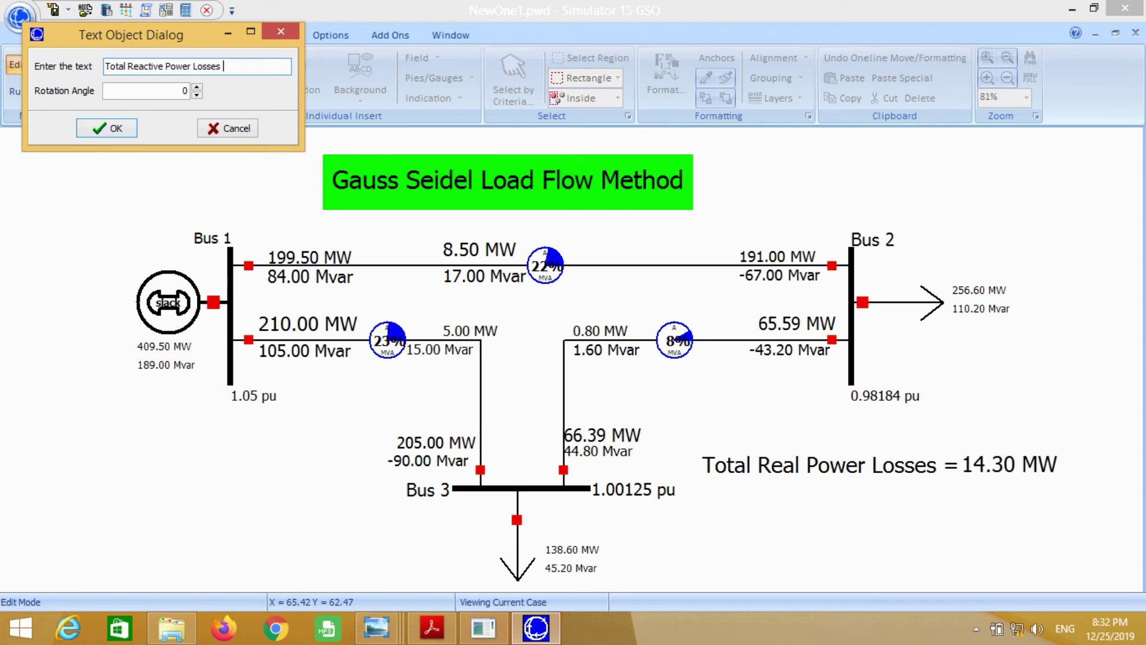
{"action": "left_click", "coordinate": [114, 128]}
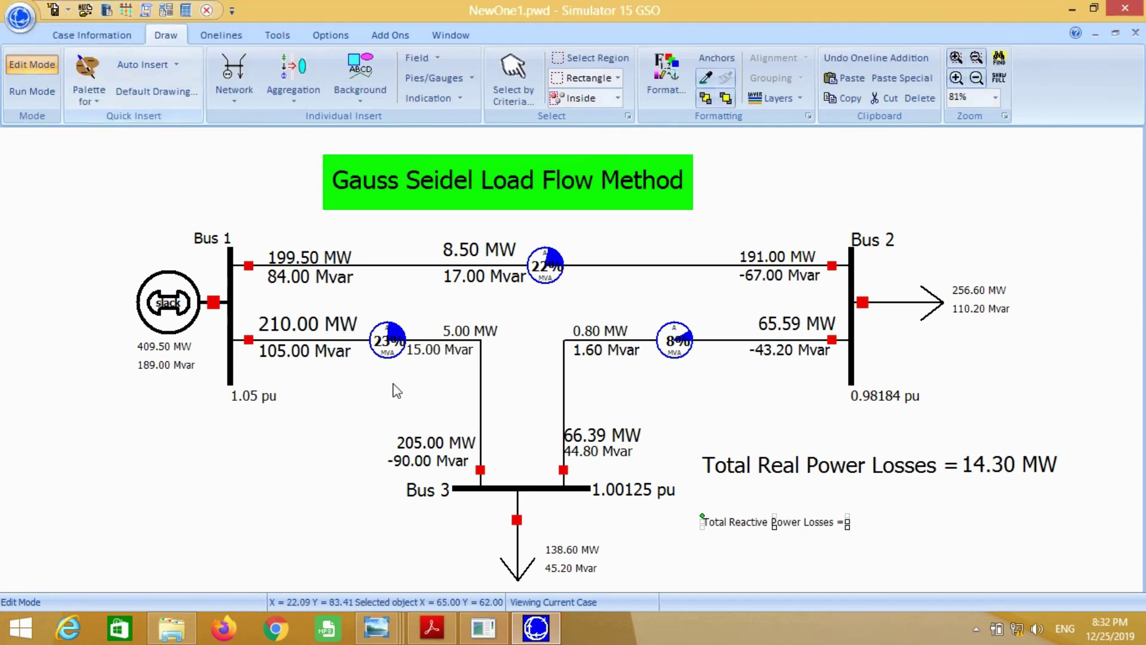
{"action": "left_click_drag", "start_coordinate": [858, 533], "coordinate": [892, 524]}
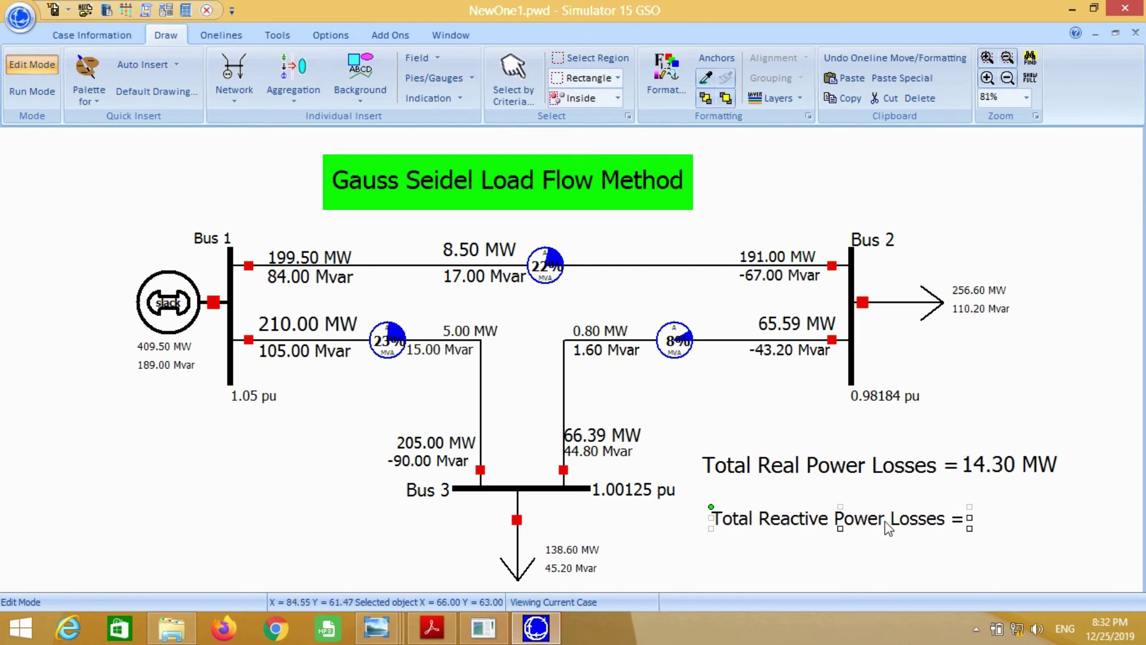
{"action": "left_click", "coordinate": [886, 562]}
- Add an area Mvar Losses field showing 33.60 Mvar, aligned beside the label
{"action": "left_click", "coordinate": [440, 62]}
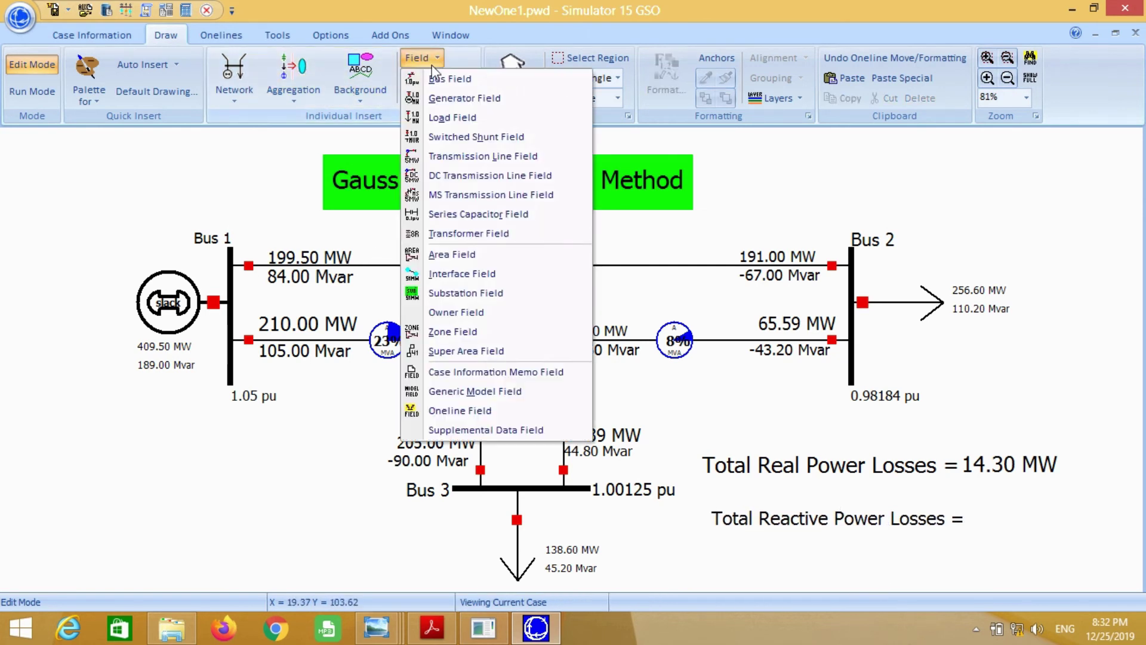
{"action": "left_click", "coordinate": [441, 233]}
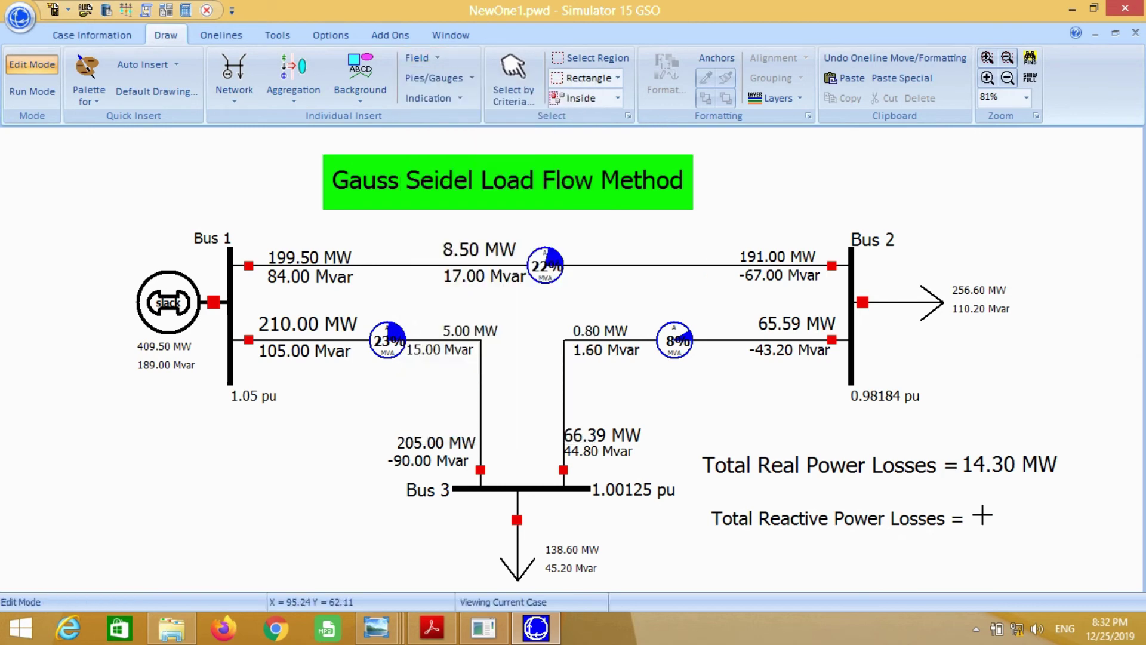
{"action": "left_click", "coordinate": [986, 514]}
{"action": "left_click", "coordinate": [409, 332]}
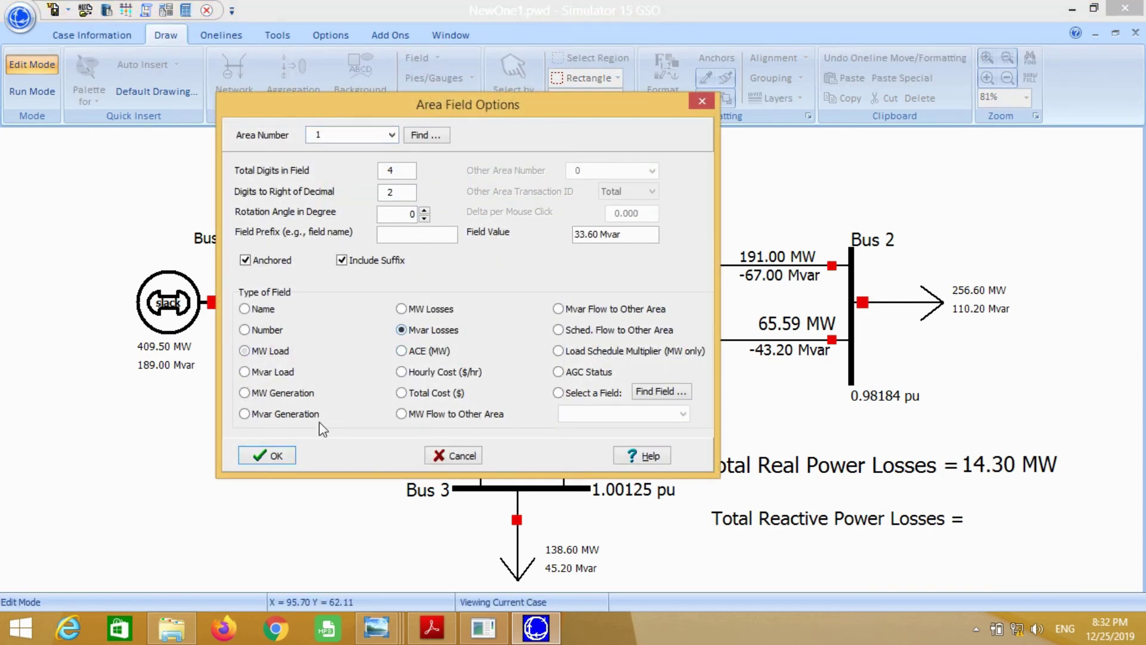
{"action": "left_click", "coordinate": [268, 457]}
{"action": "mouse_move", "coordinate": [1039, 527]}
{"action": "left_mouse_down"}
{"action": "mouse_move", "coordinate": [1051, 532]}
{"action": "mouse_move", "coordinate": [1036, 523]}
{"action": "left_mouse_up"}
{"action": "left_click", "coordinate": [1032, 547]}
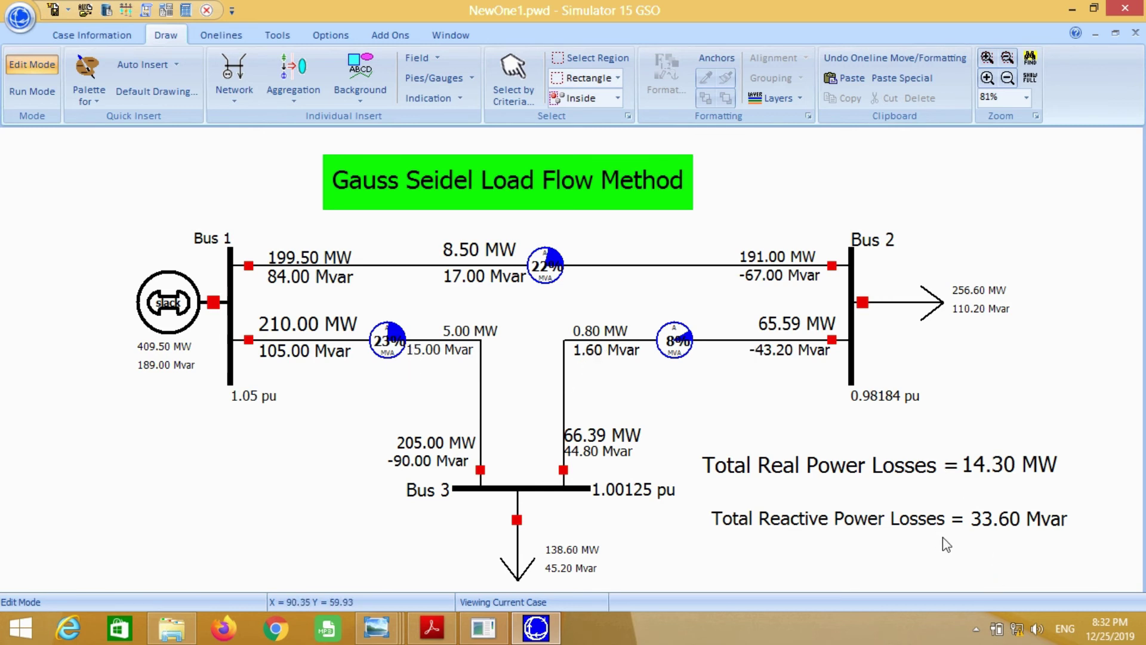
- Draw a background rectangle around both loss readouts, widening it to fit
{"action": "left_click", "coordinate": [360, 75]}
{"action": "left_click", "coordinate": [403, 237]}
{"action": "left_click_drag", "start_coordinate": [702, 452], "coordinate": [814, 562]}
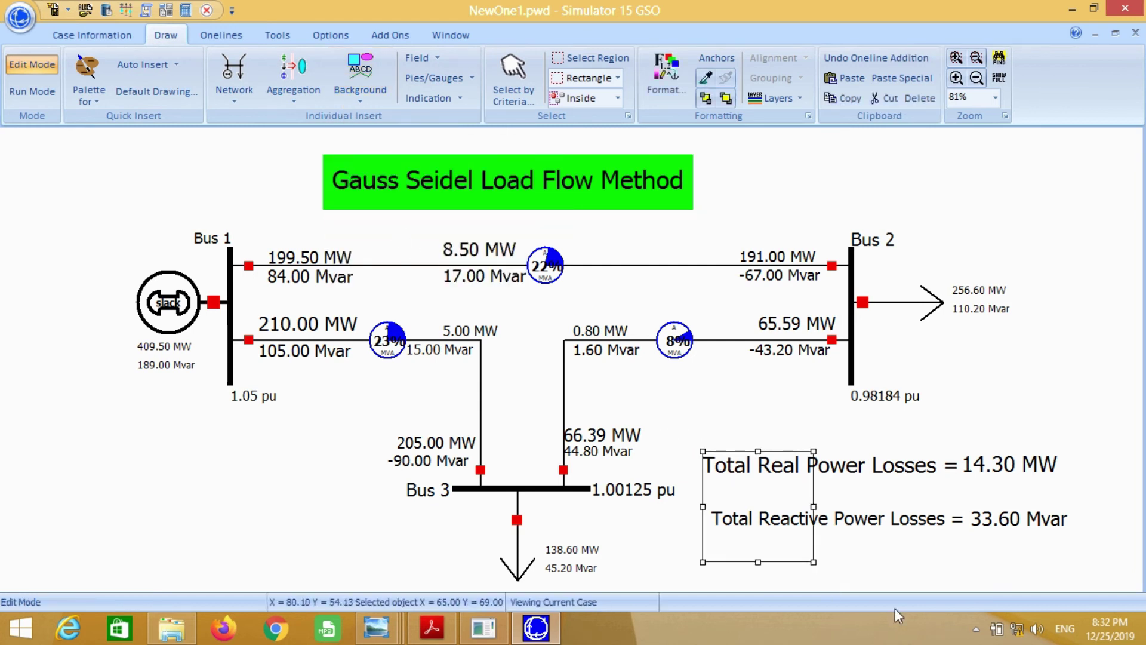
{"action": "left_click_drag", "start_coordinate": [816, 505], "coordinate": [1083, 493]}
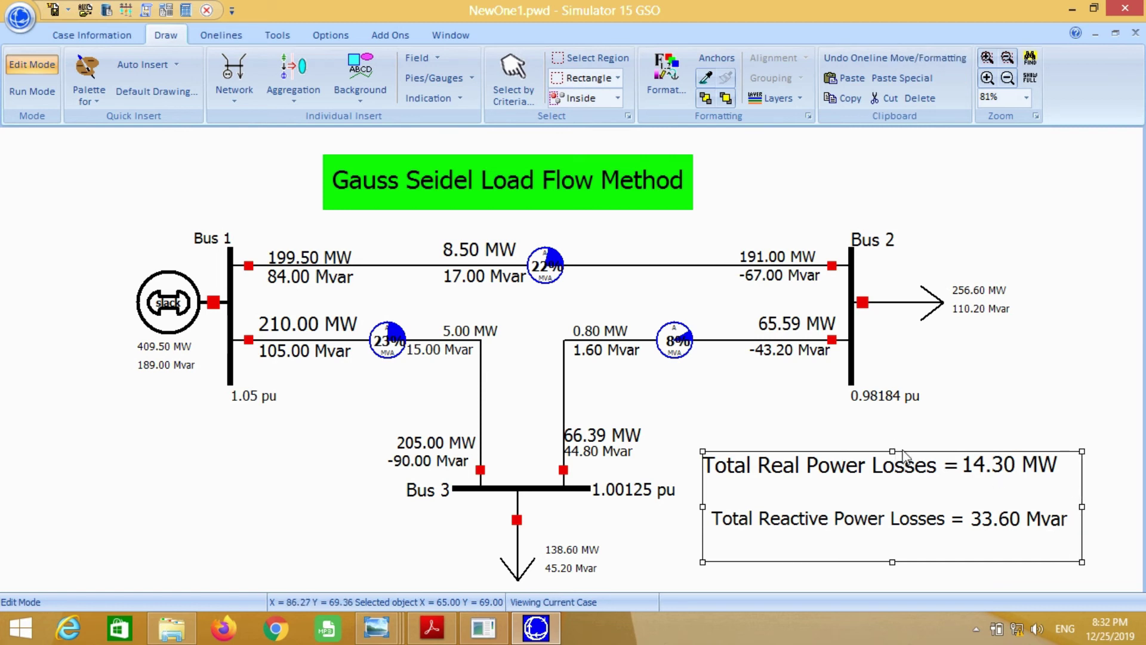
{"action": "left_click_drag", "start_coordinate": [913, 452], "coordinate": [892, 477]}
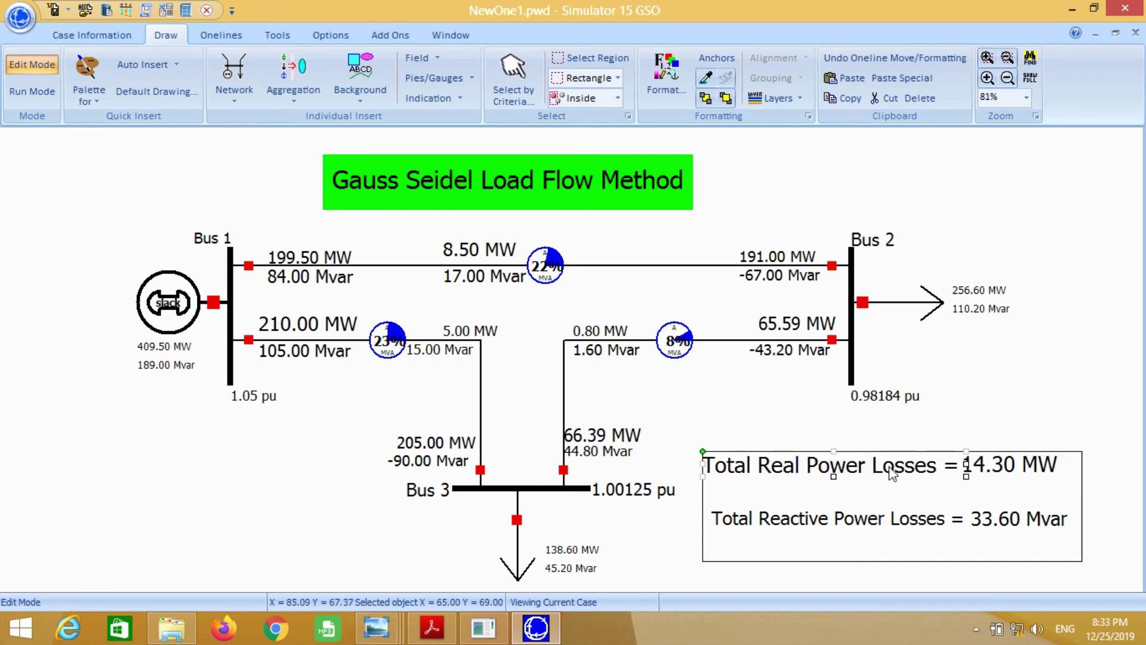
{"action": "left_click", "coordinate": [896, 562]}
{"action": "left_click_drag", "start_coordinate": [917, 567], "coordinate": [916, 552]}
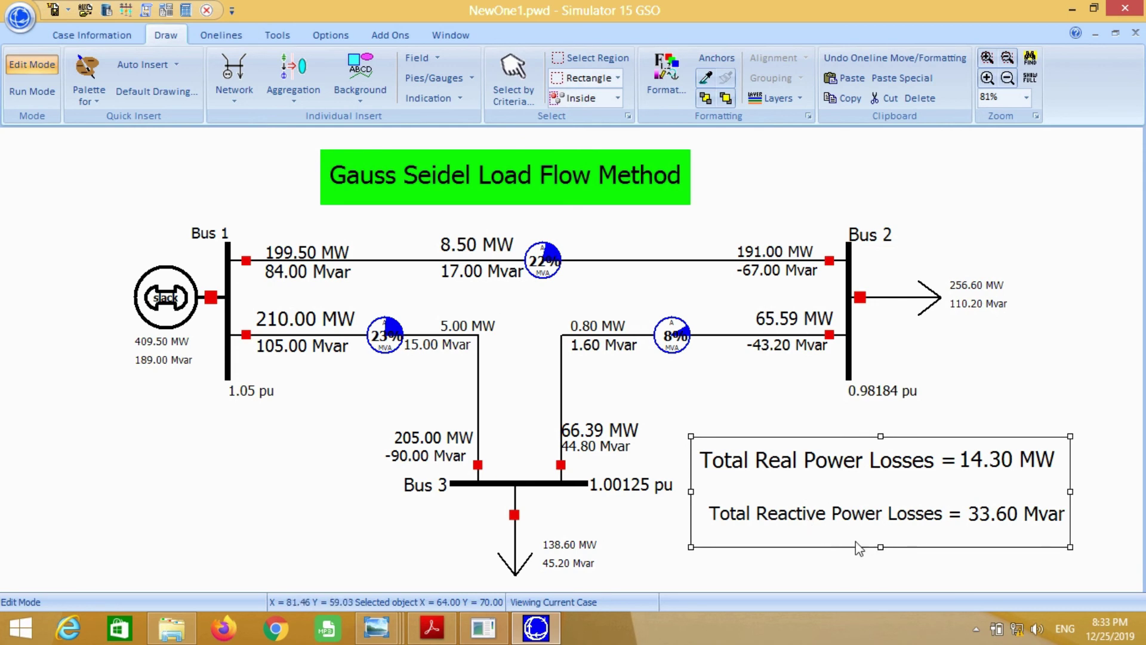
- Format the rectangle with a magenta fill and magenta outline
{"action": "right_click", "coordinate": [881, 545]}
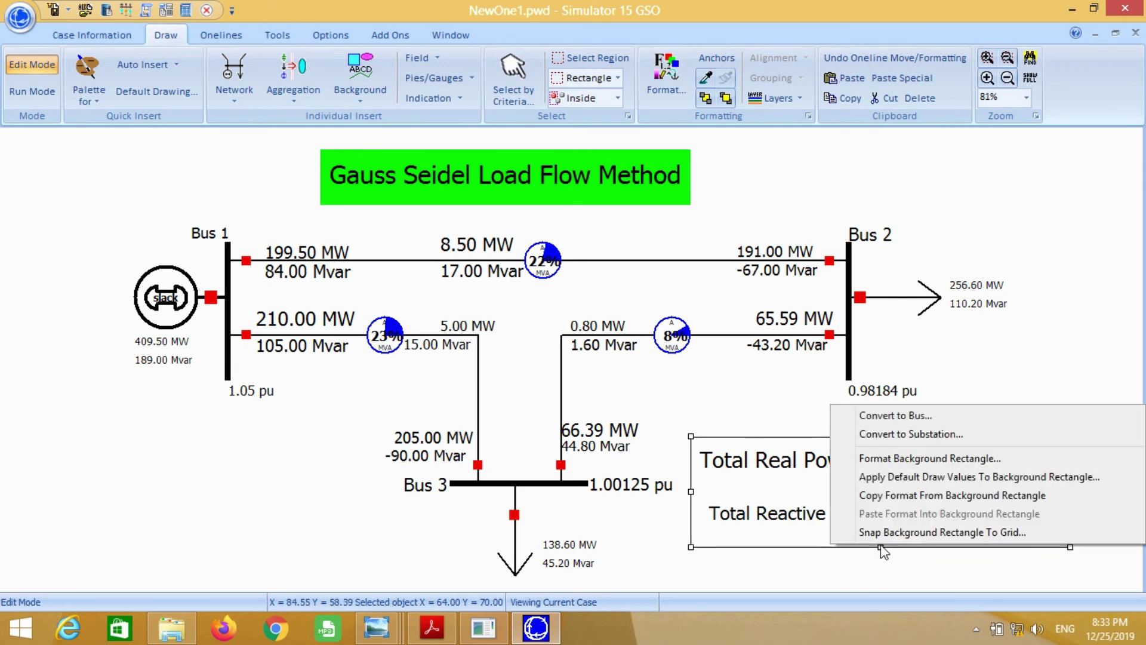
{"action": "left_click", "coordinate": [884, 460]}
{"action": "left_click", "coordinate": [575, 379]}
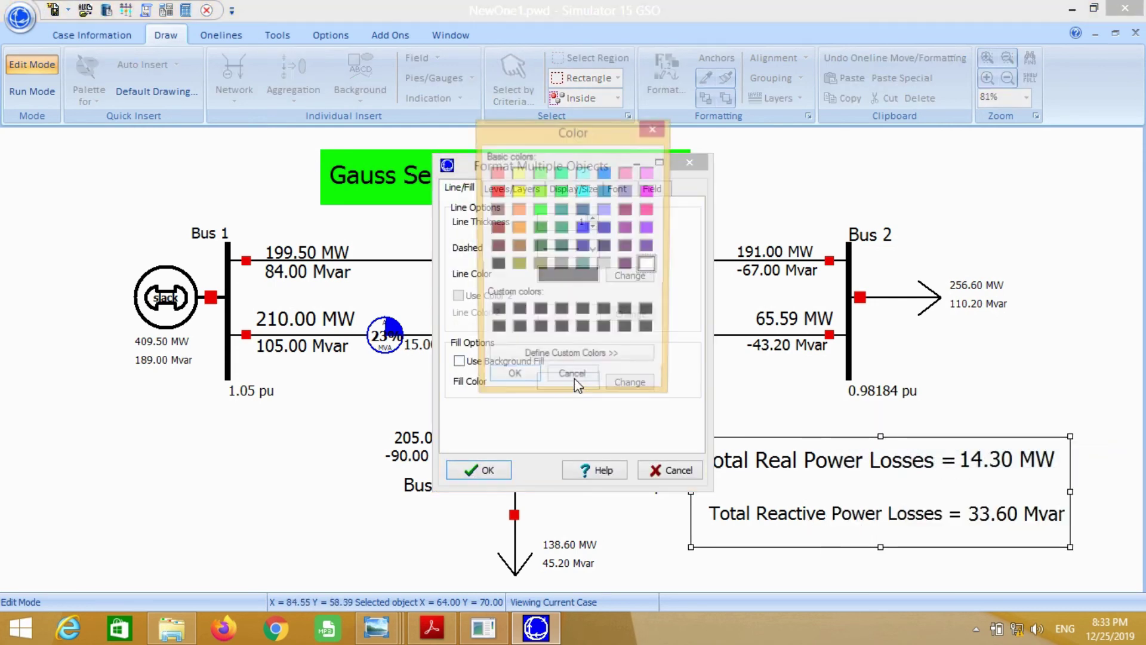
{"action": "left_click", "coordinate": [648, 191]}
{"action": "left_click", "coordinate": [512, 381]}
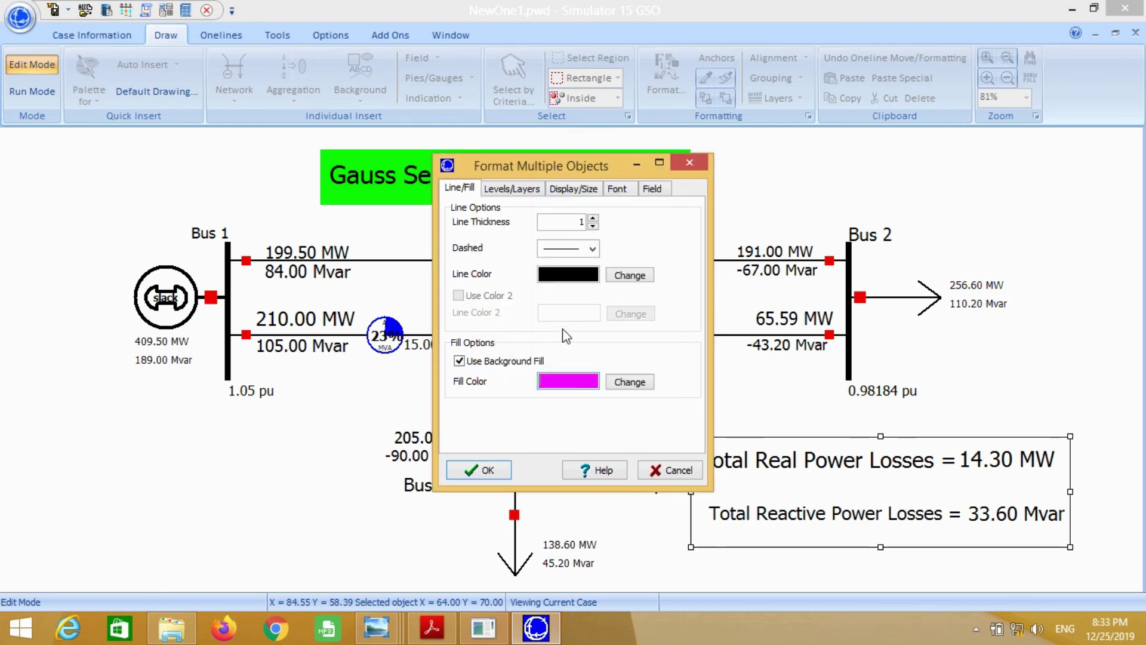
{"action": "left_click", "coordinate": [568, 275]}
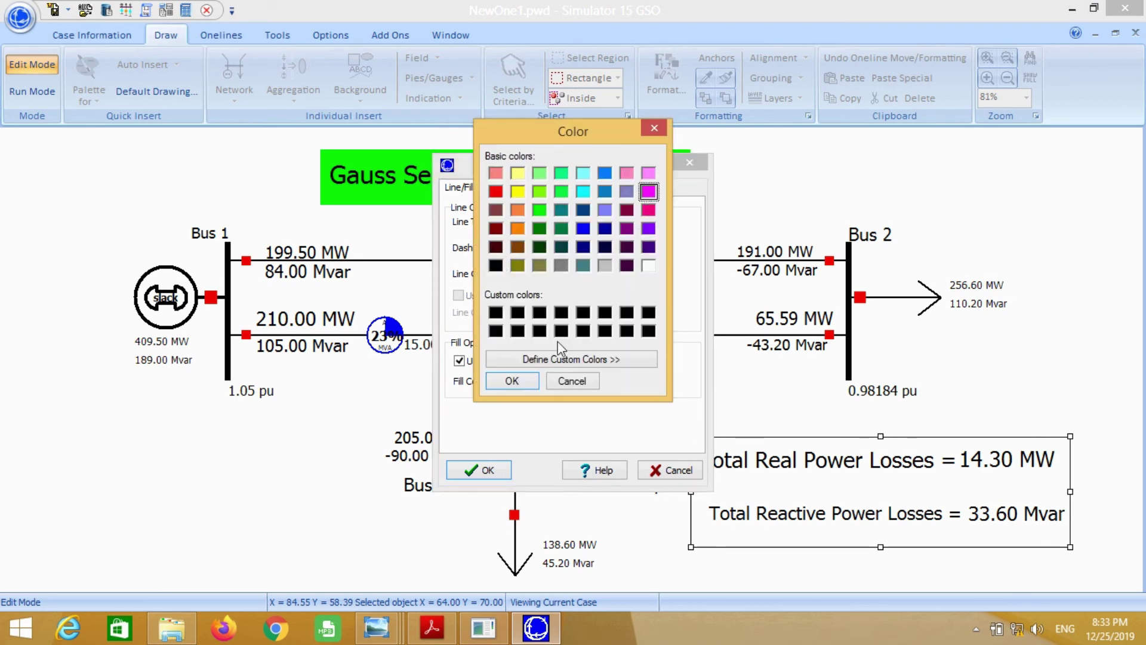
{"action": "left_click", "coordinate": [514, 381]}
{"action": "left_click", "coordinate": [501, 468]}
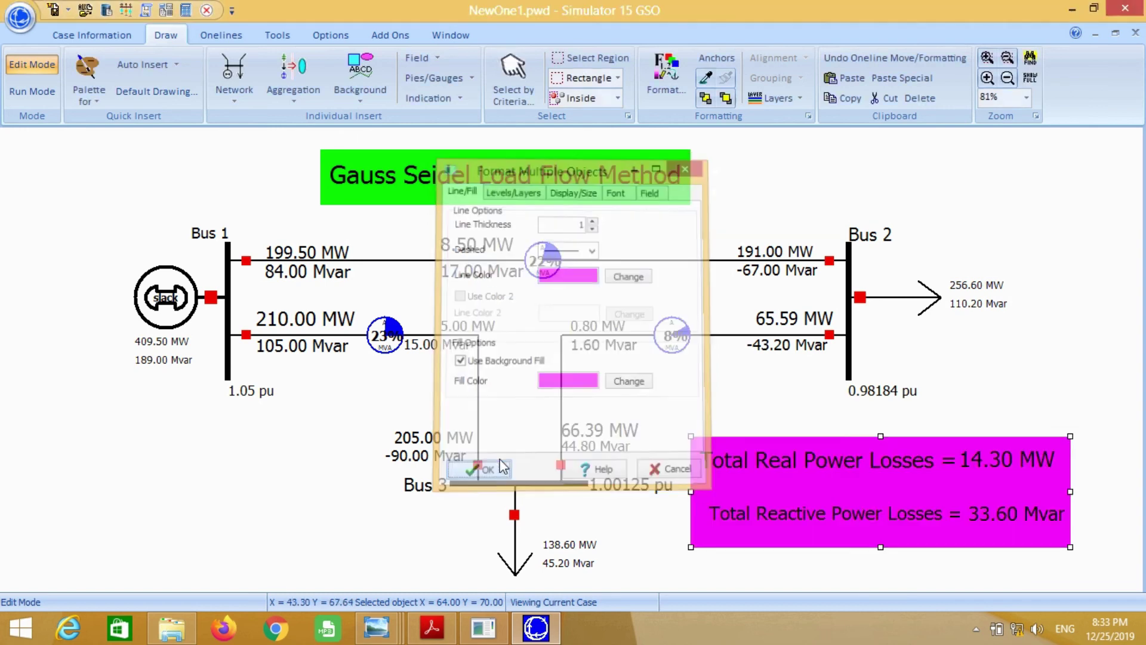
{"action": "left_click", "coordinate": [1063, 402]}
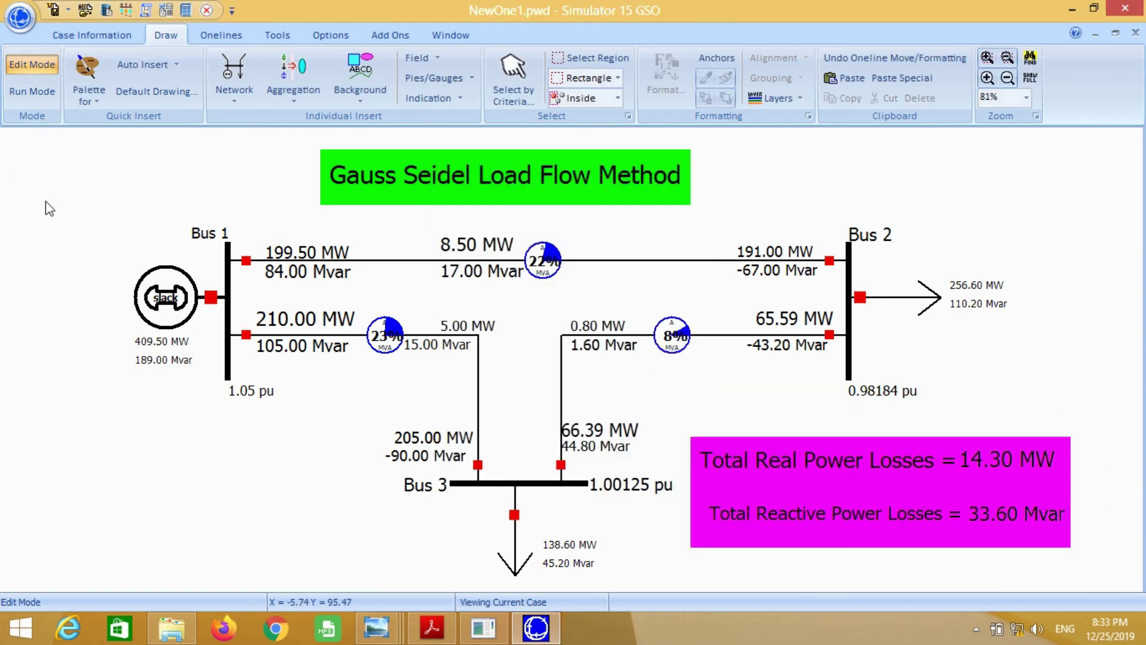
- Switch to Run Mode, animate the power flows, then pause the animation
{"action": "left_click", "coordinate": [31, 91]}
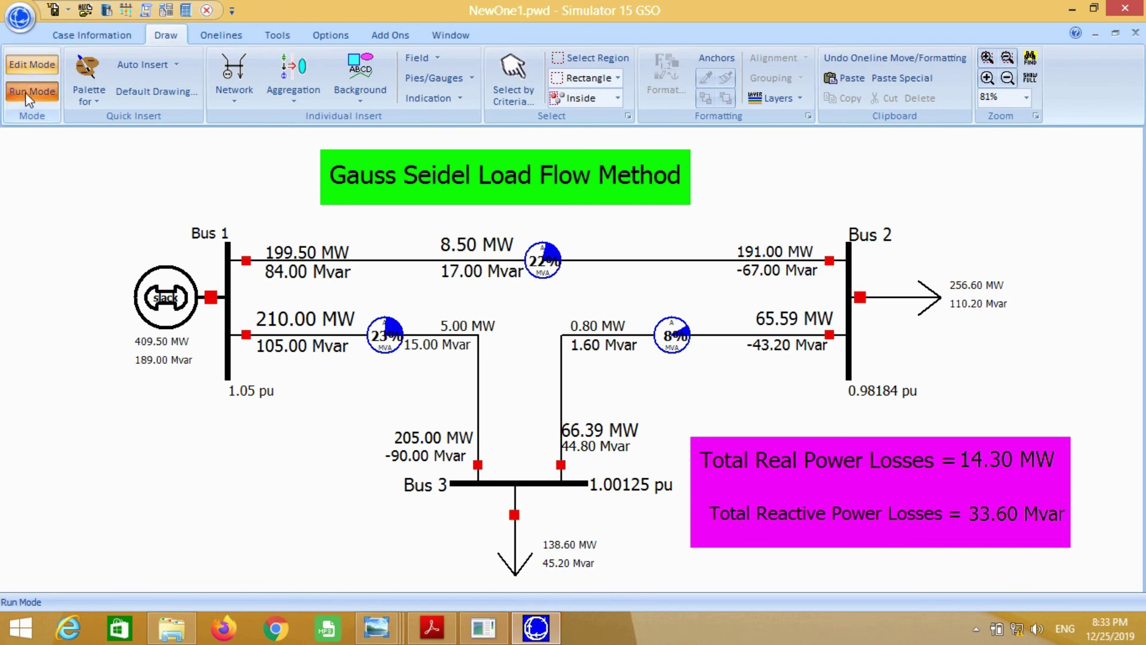
{"action": "left_click", "coordinate": [277, 34]}
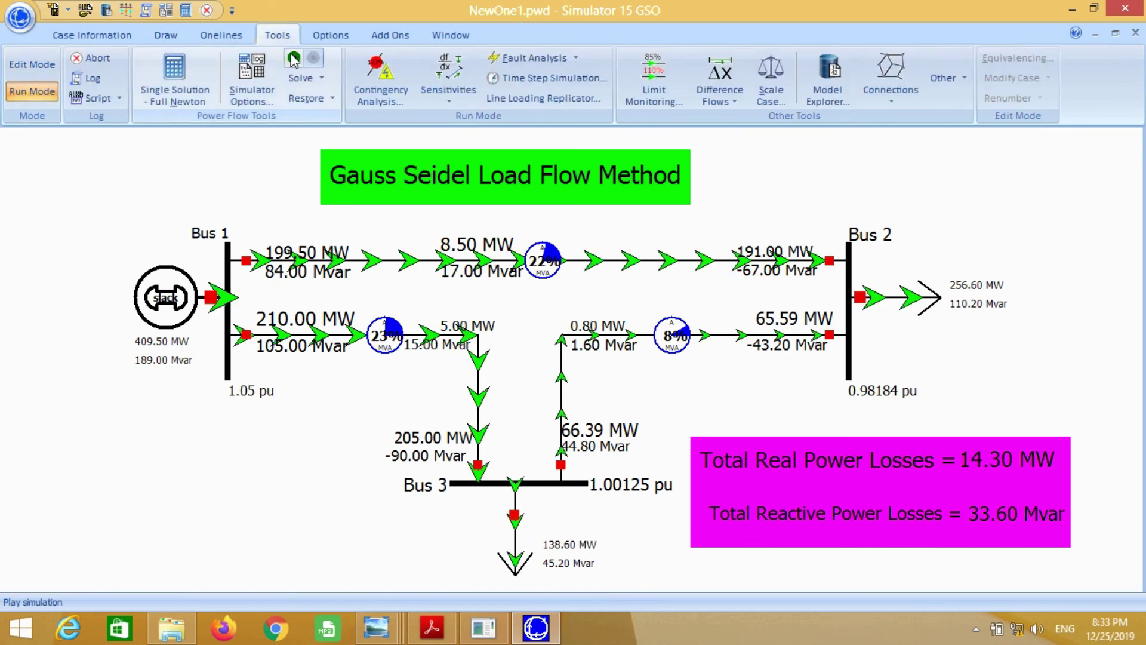
{"action": "left_click", "coordinate": [293, 58]}
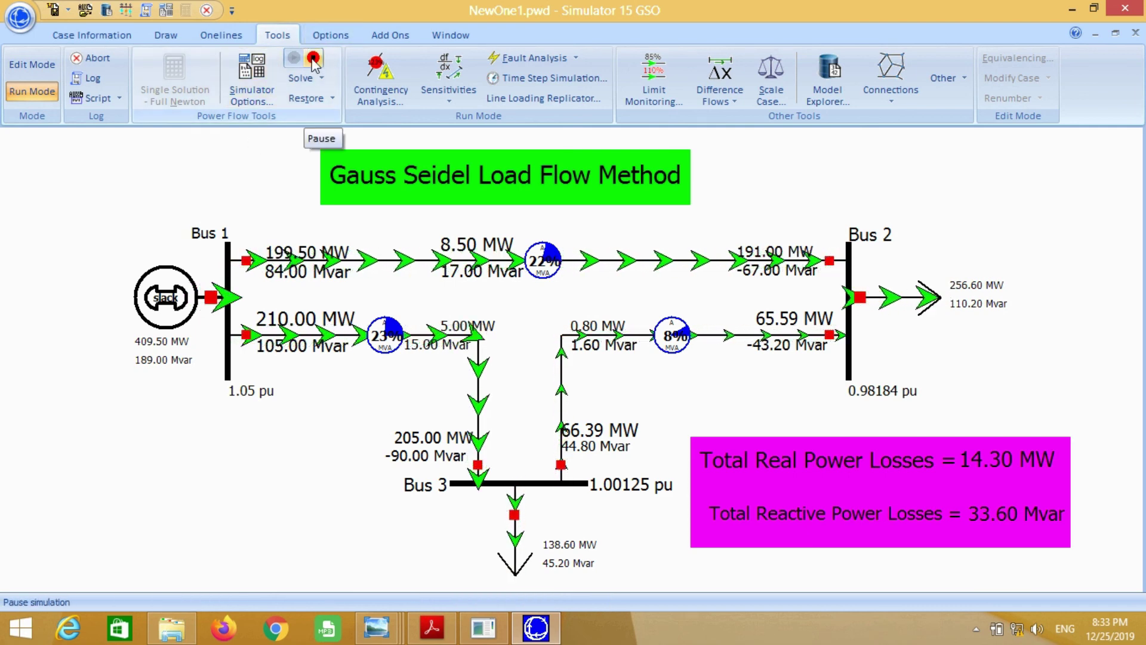
{"action": "left_click", "coordinate": [314, 59]}
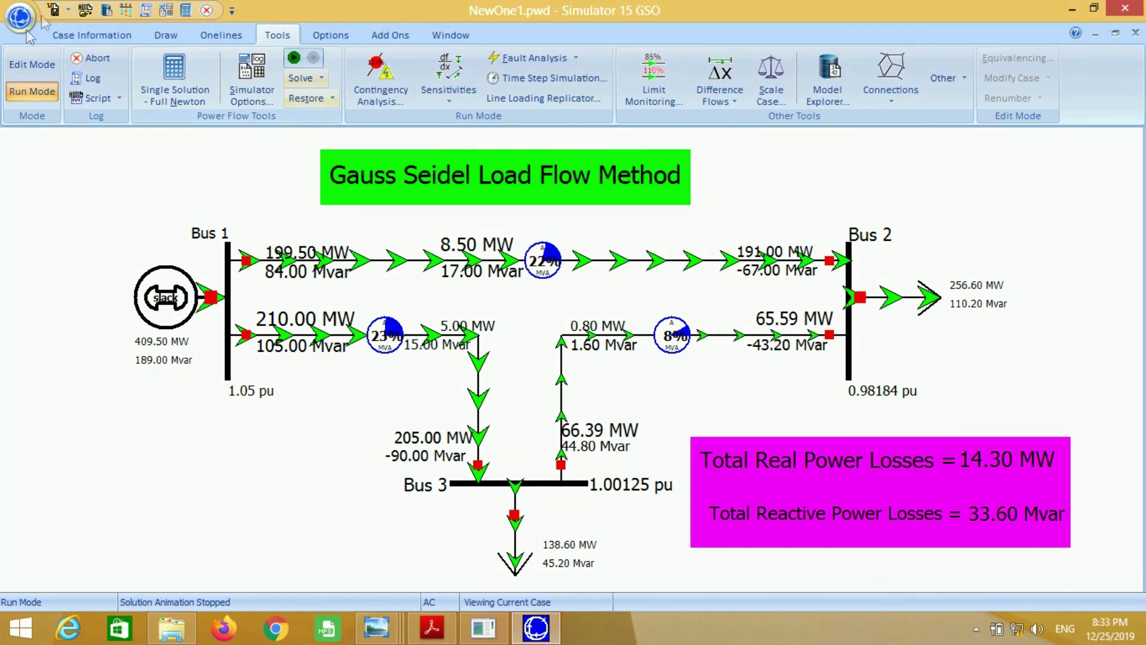
- Show the three-bus YBus admittance matrix from Case Information's Solution Details
{"action": "left_click", "coordinate": [100, 37]}
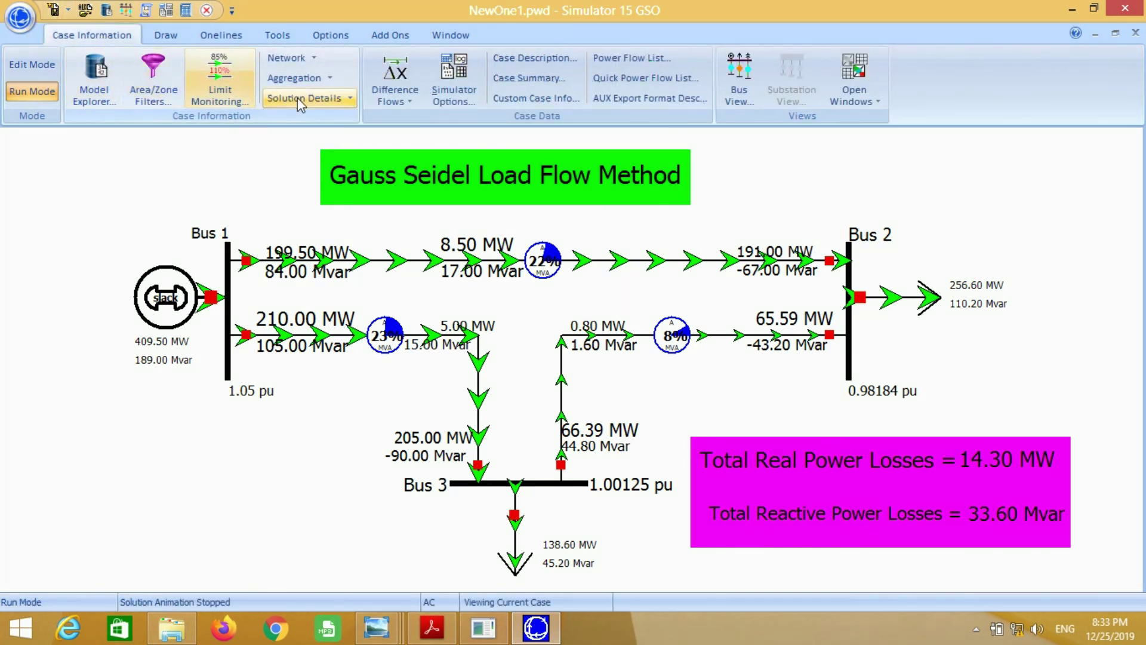
{"action": "left_click", "coordinate": [301, 98]}
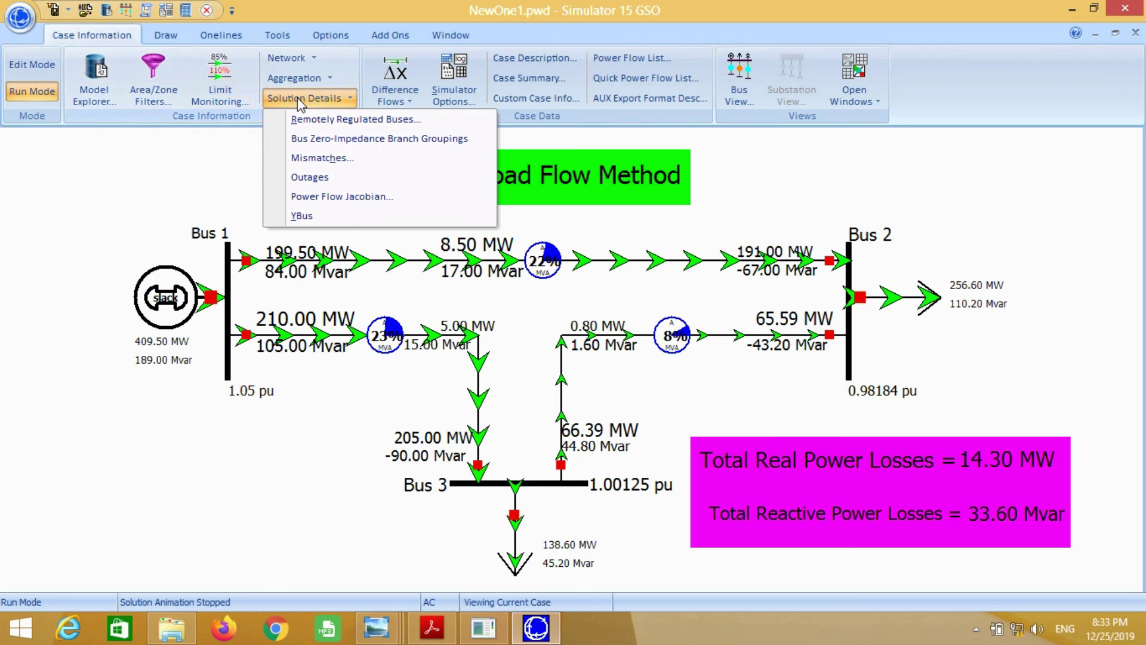
{"action": "left_click", "coordinate": [327, 220]}
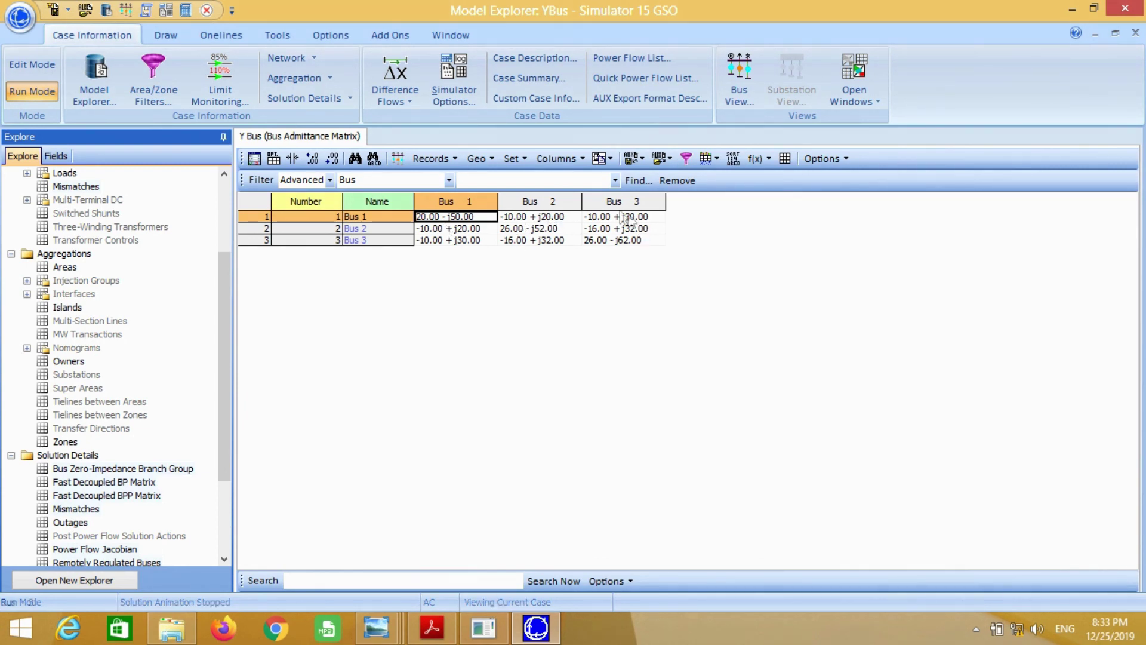
- Compare it with the reference YBus image in Windows Photo Viewer, then return to the simulator
{"action": "left_click", "coordinate": [381, 627]}
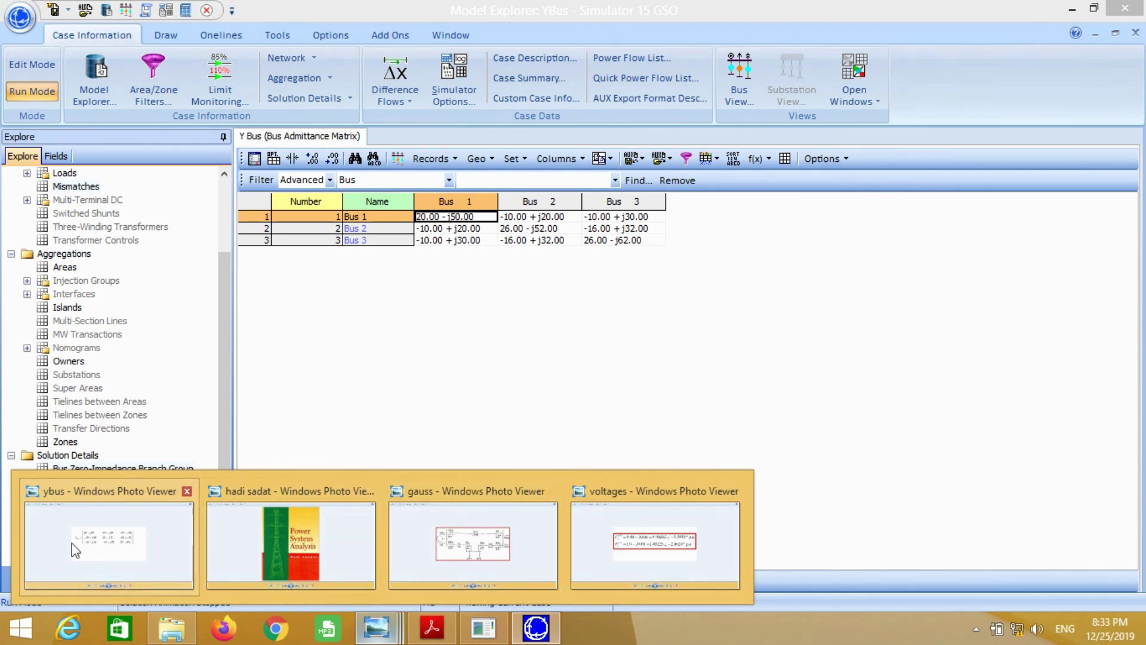
{"action": "left_click", "coordinate": [108, 541]}
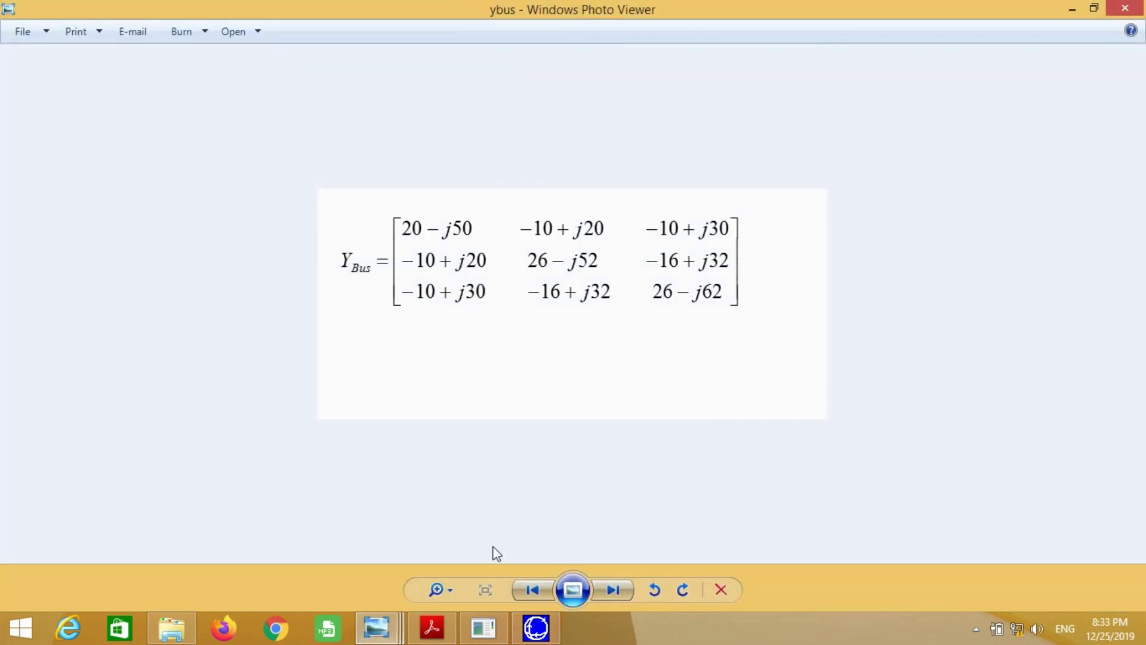
{"action": "left_click", "coordinate": [534, 630]}
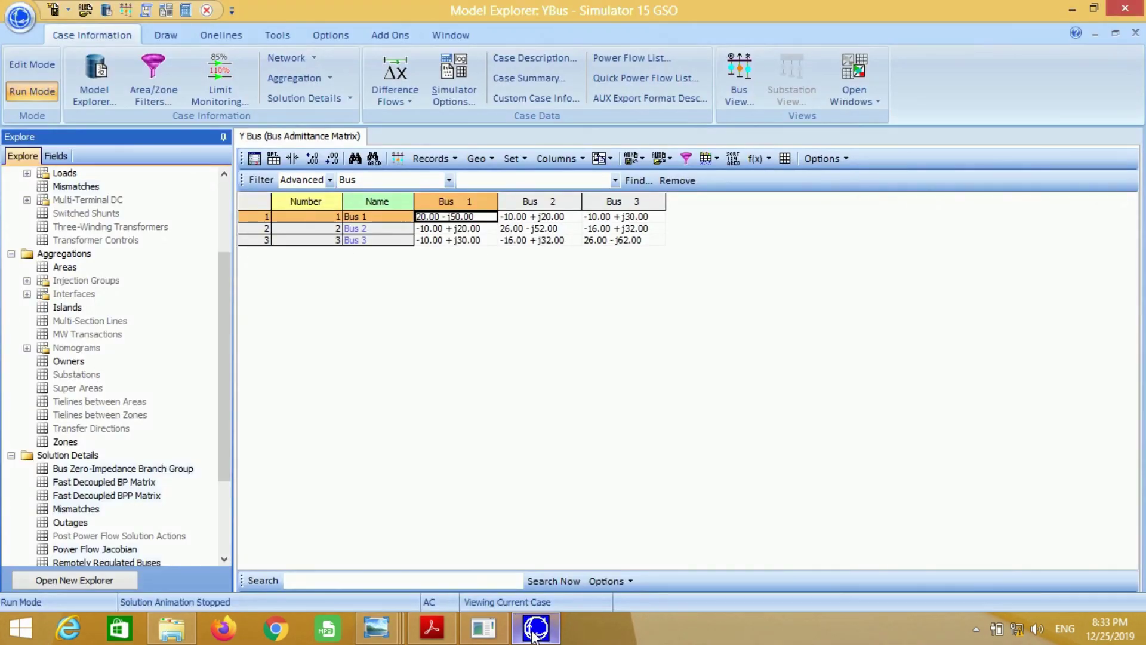